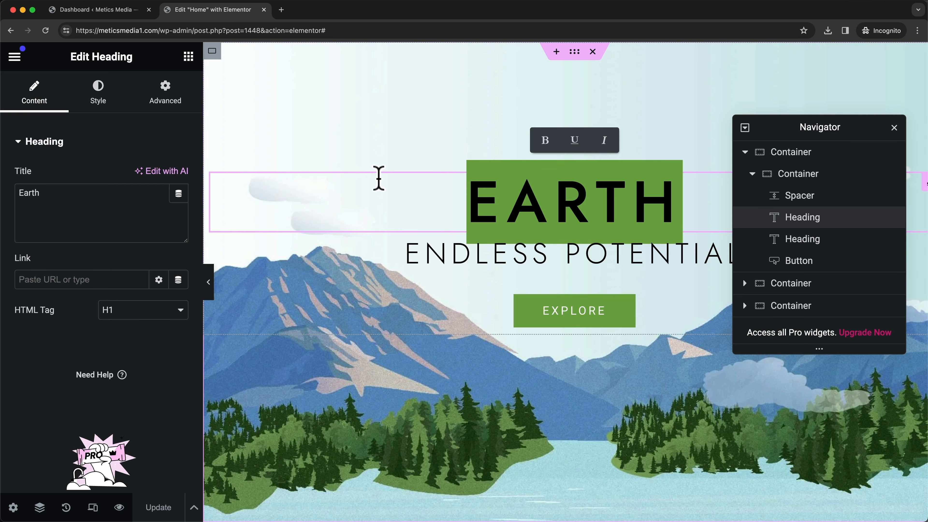
Open the About page in Elementor from the WordPress pages list, look it over, and close its browser tab
left_click(110, 9)
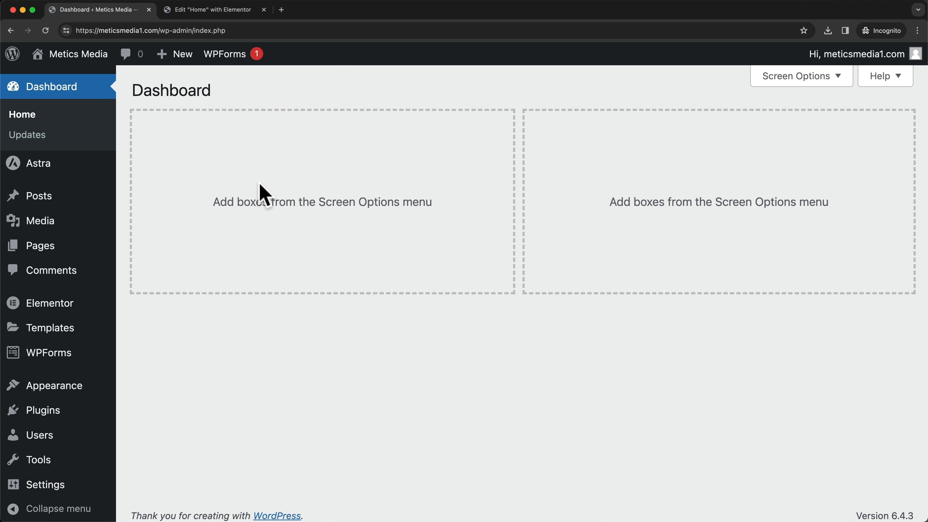
left_click(33, 245)
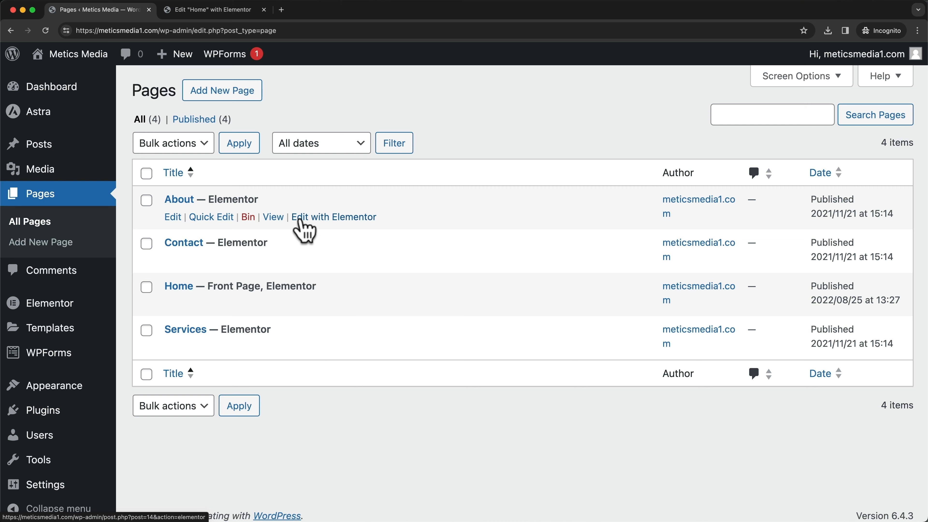
left_click(344, 219)
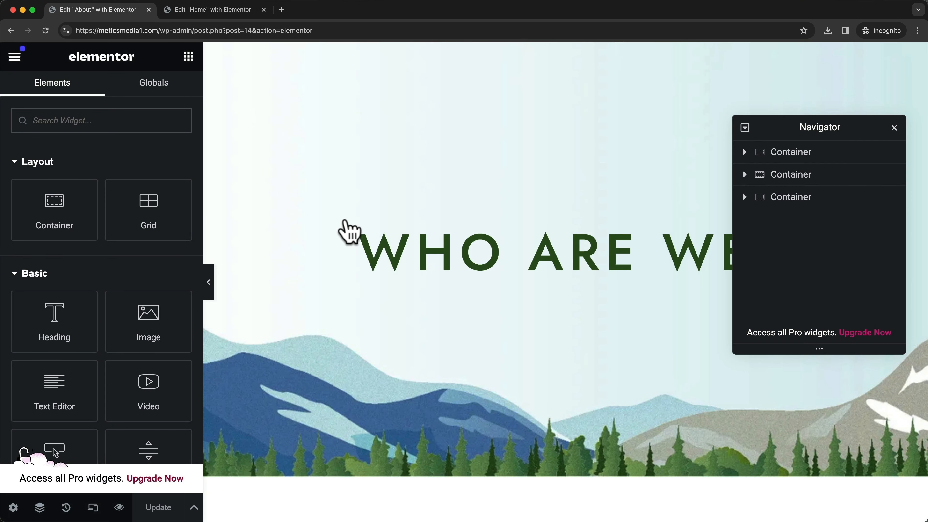
scroll(481, 242, "down", 5)
scroll(480, 242, "up", 5)
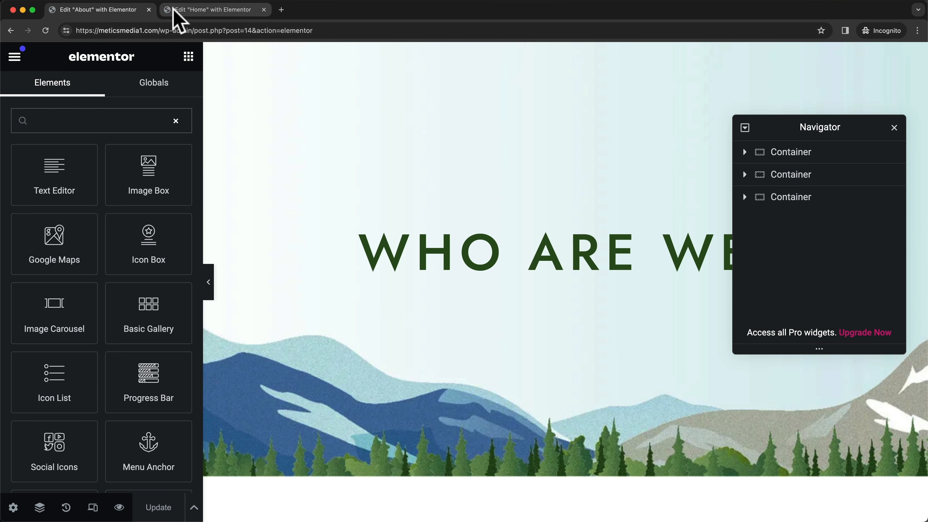
left_click(148, 10)
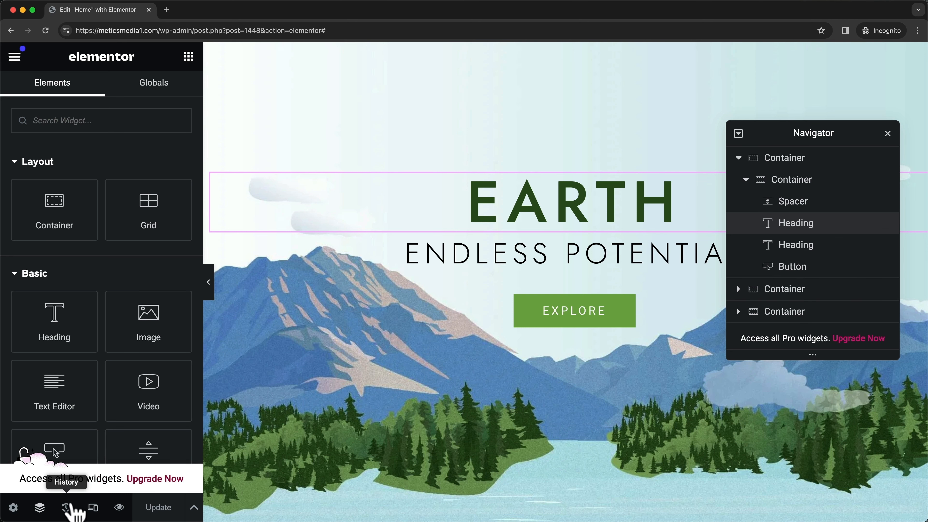
Hide and reopen the Navigator on the Home page, and select the Earth heading
left_click(40, 509)
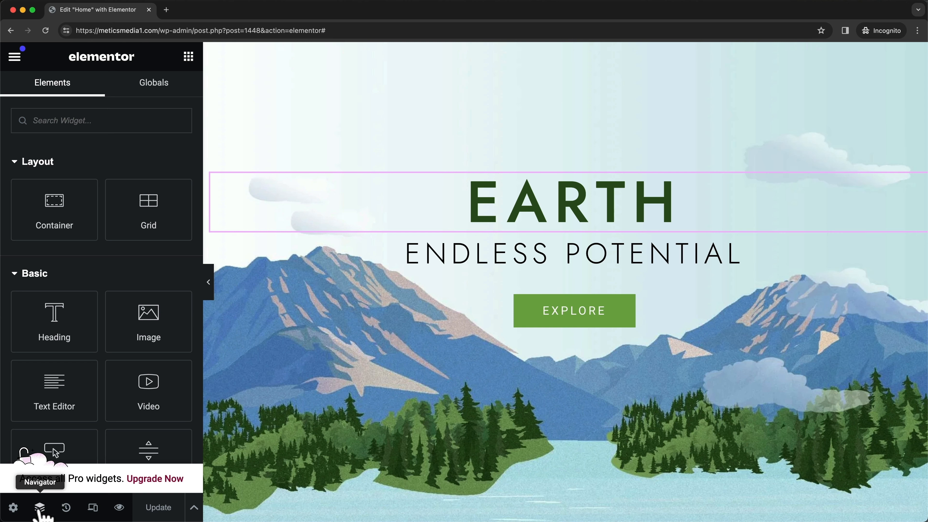
left_click(40, 509)
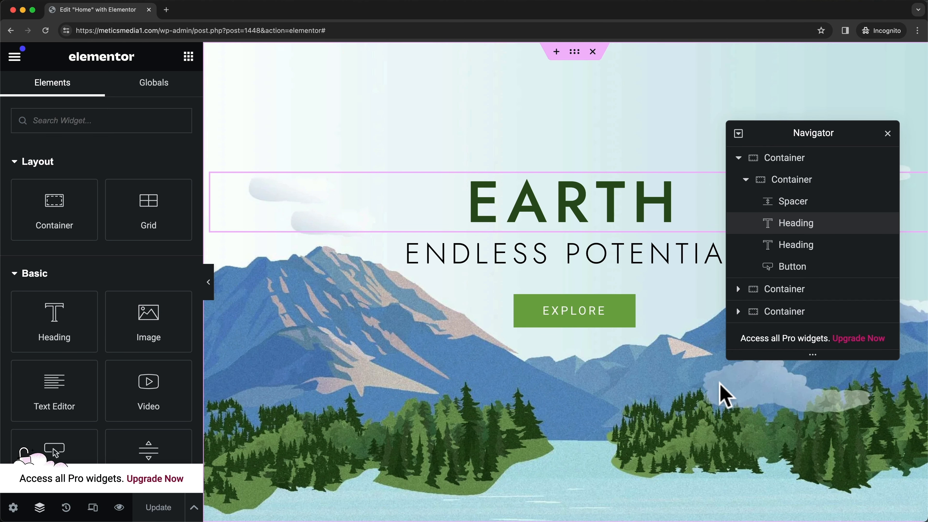
left_click(396, 219)
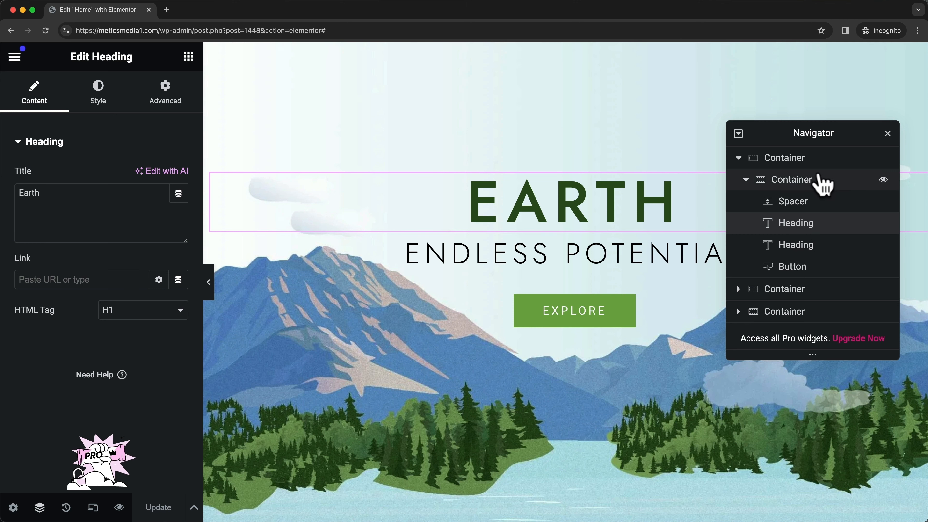
Select the hero section's outer container in the Navigator and examine the area it covers on the page
left_click(818, 162)
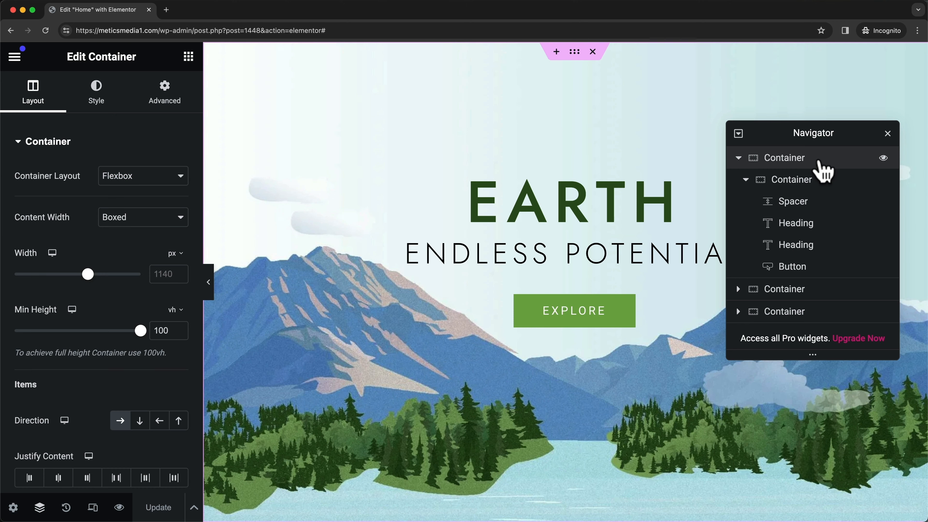
scroll(307, 157, "down", 2)
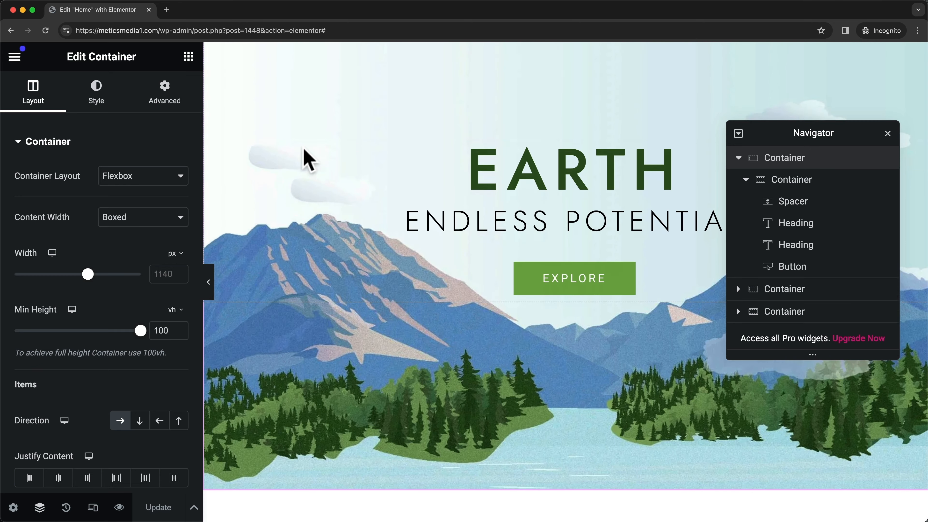
scroll(305, 157, "down", 3)
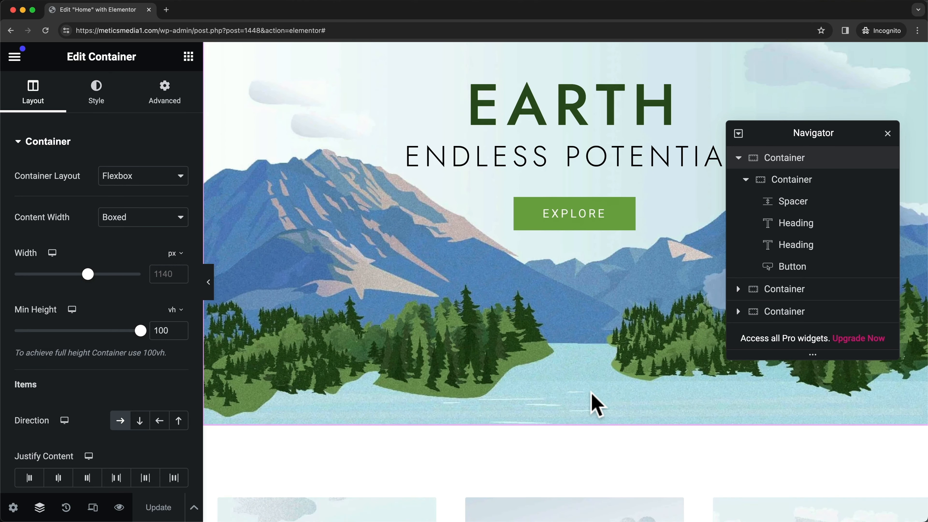
scroll(596, 404, "down", 1)
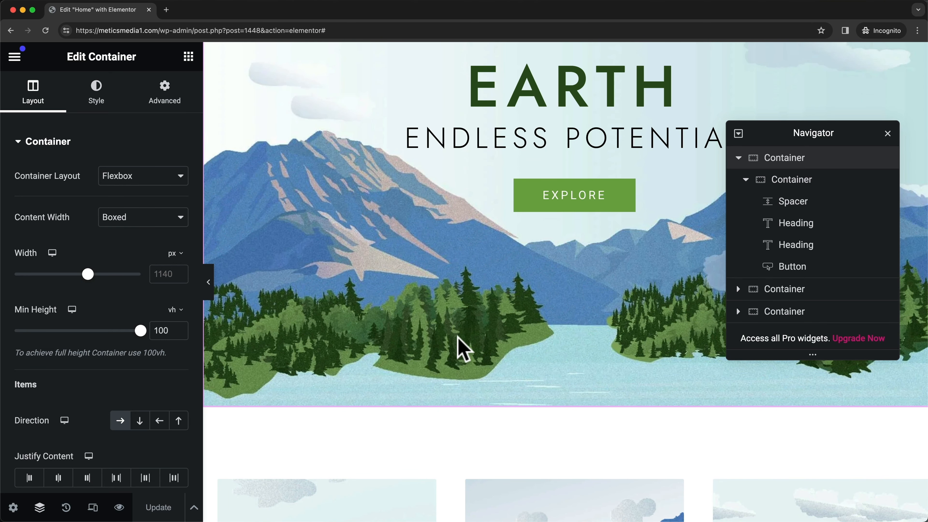
scroll(458, 337, "up", 4)
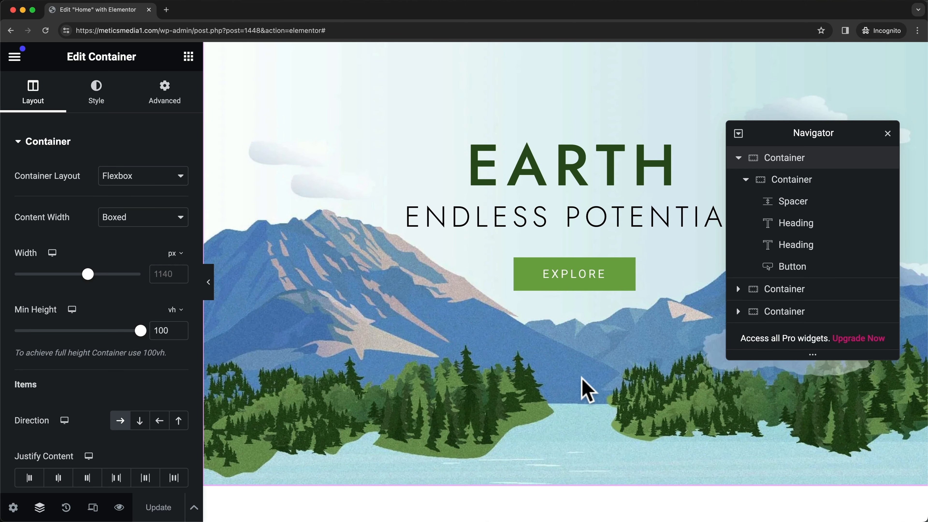
scroll(603, 378, "up", 2)
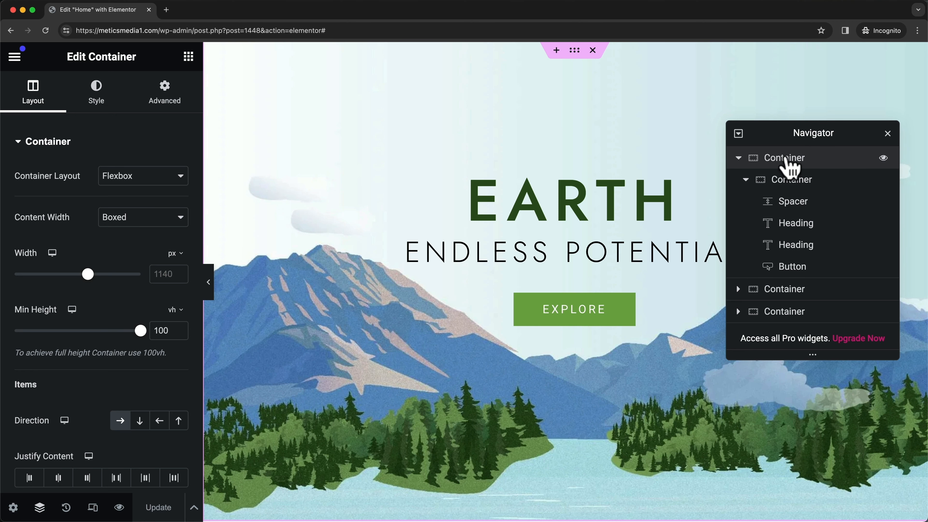
Inspect the hero's inner container, spacer, both headings and button in the Navigator, briefly docking and undocking the Navigator
left_click(790, 188)
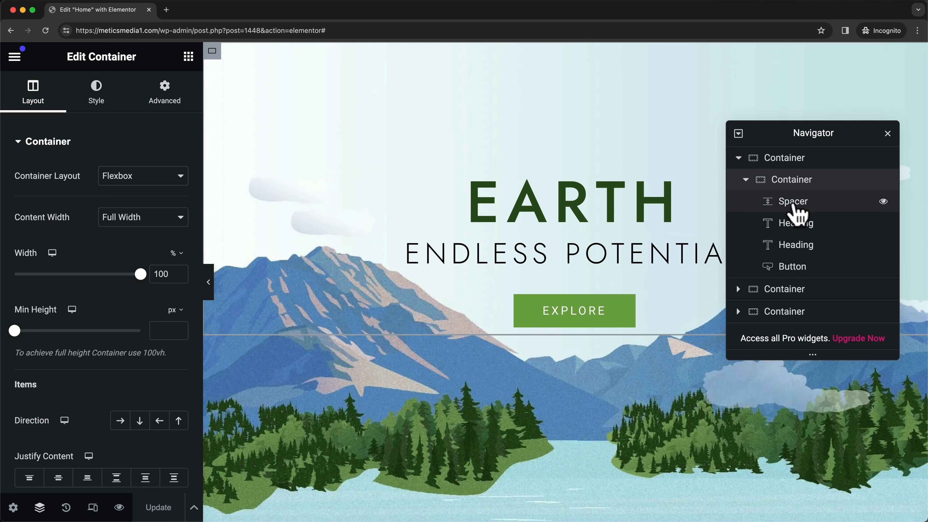
left_click(800, 216)
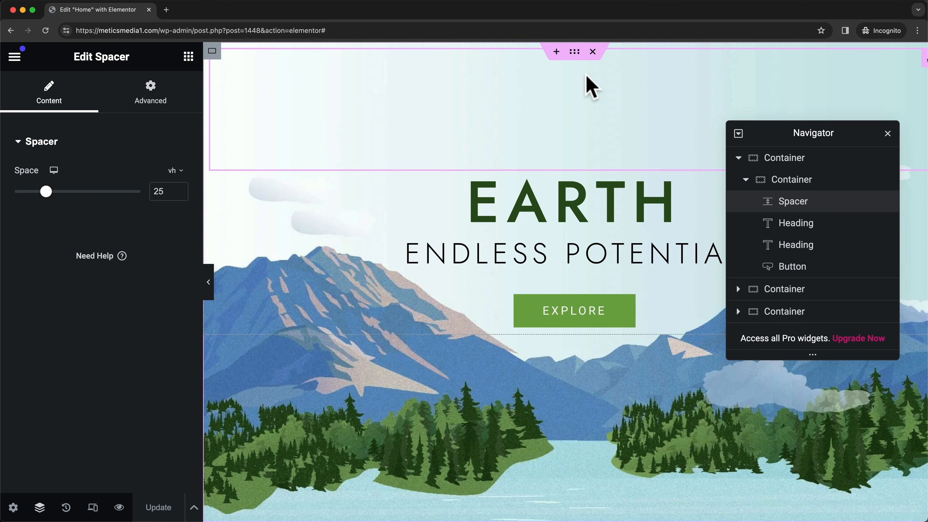
left_click(792, 223)
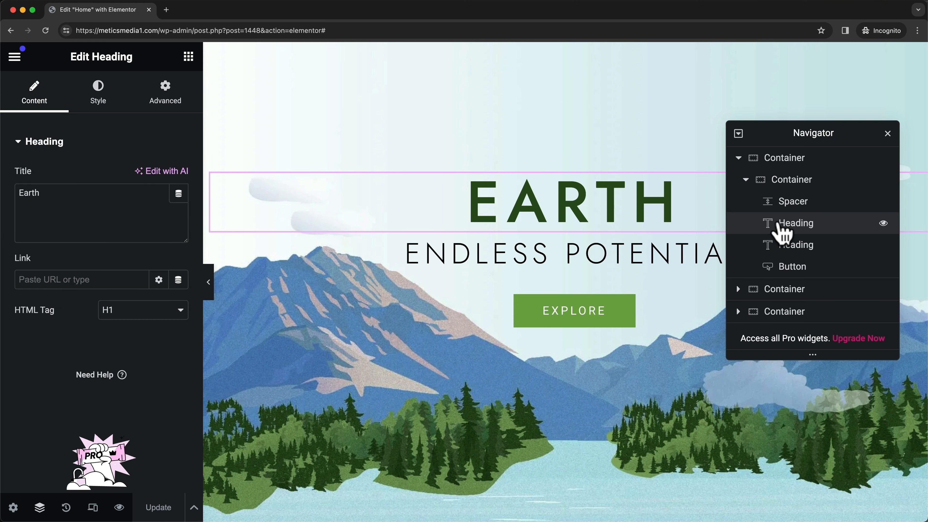
left_click(784, 251)
left_click_drag(776, 135, 921, 134)
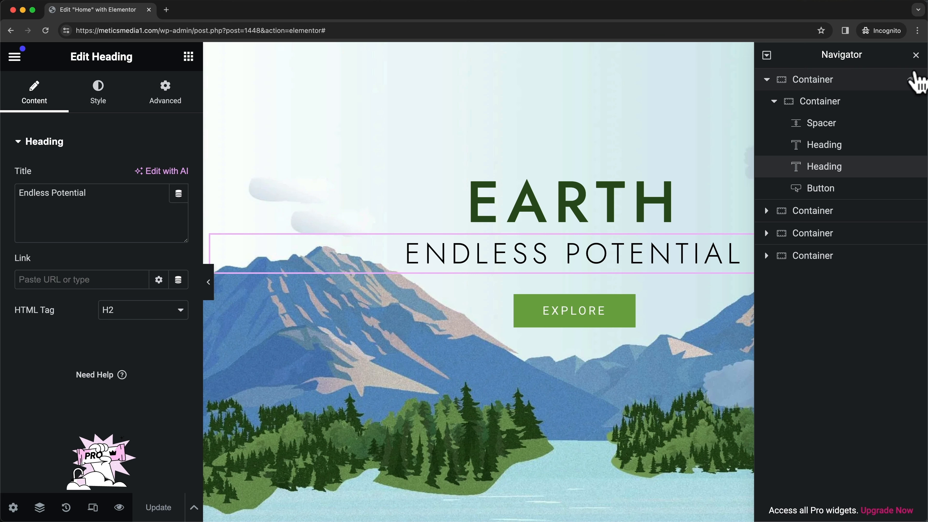
left_click_drag(912, 60, 807, 70)
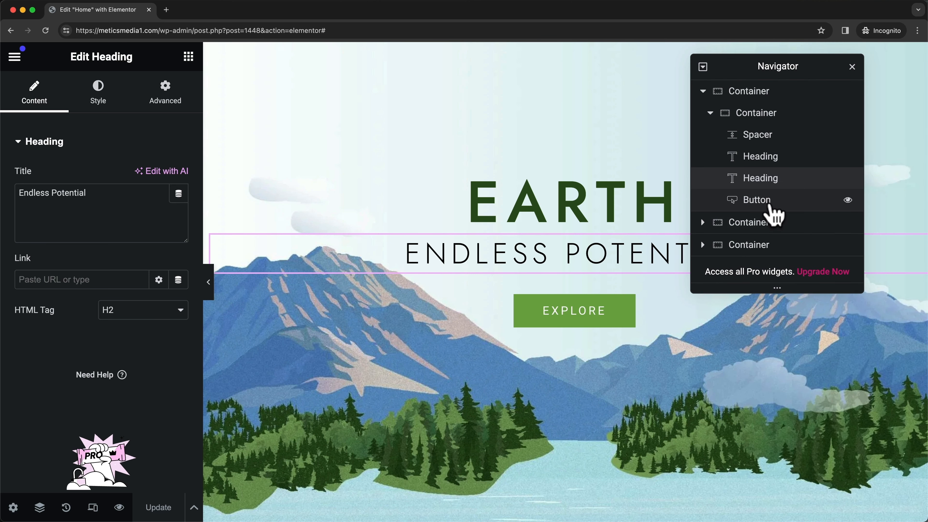
left_click(768, 200)
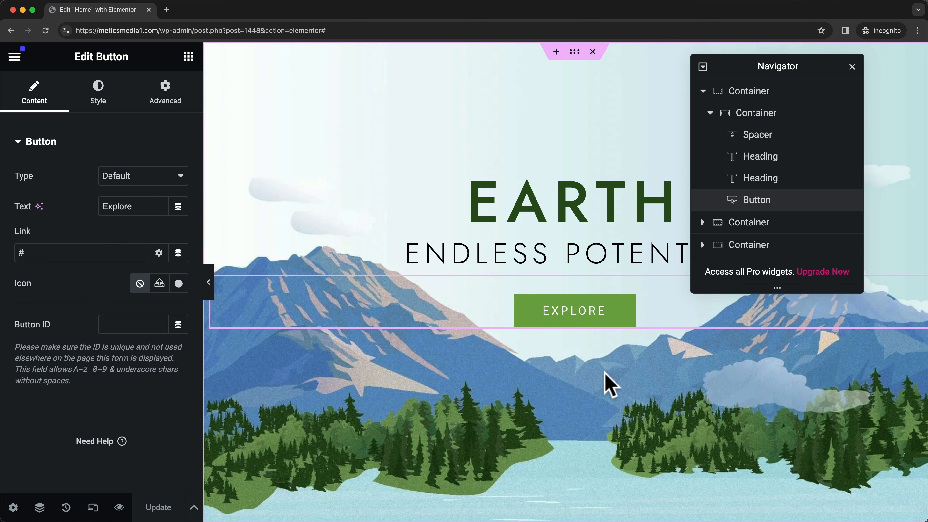
Select the three-column services container in the Navigator, expand it, and examine its column containers
scroll(605, 374, "down", 2)
scroll(605, 380, "down", 9)
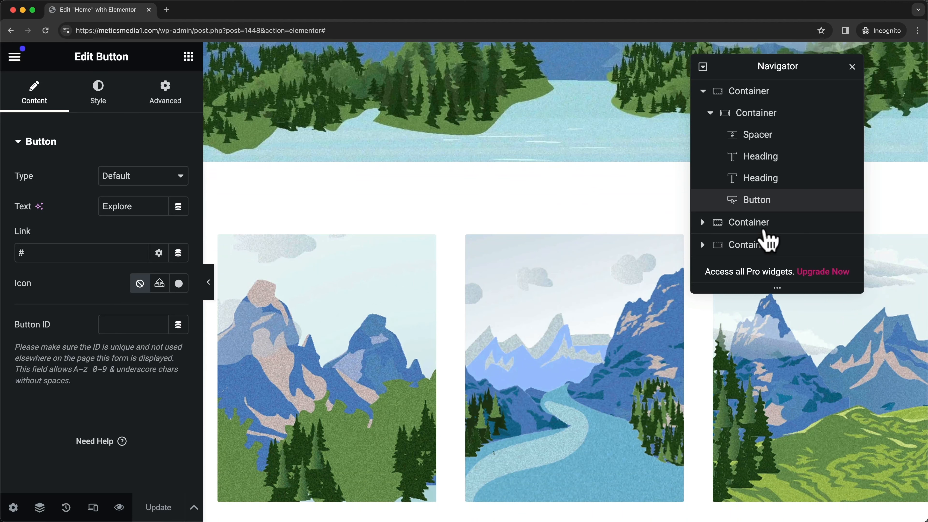
left_click(756, 223)
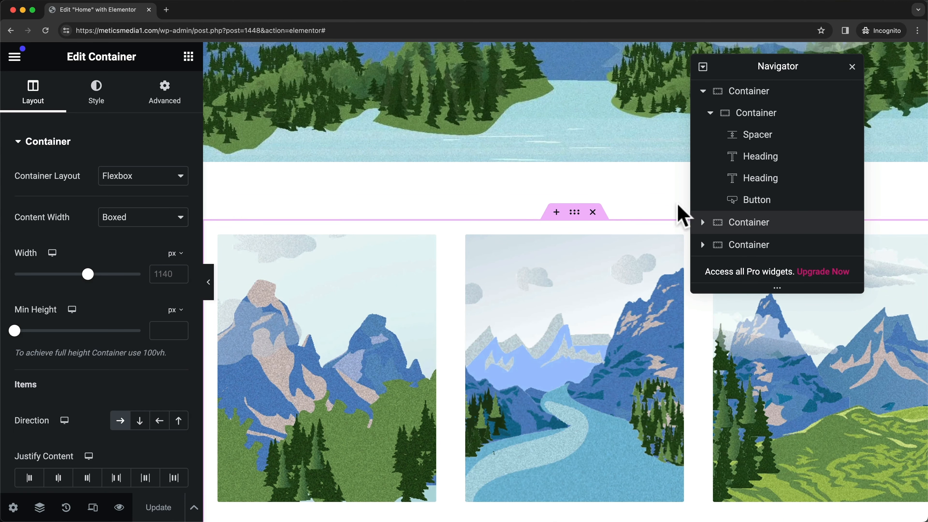
left_click(702, 224)
scroll(736, 241, "down", 3)
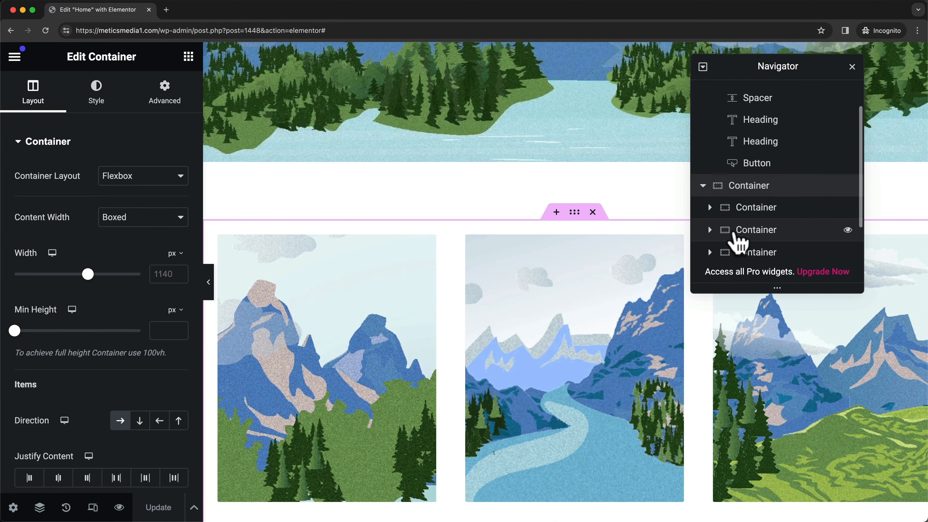
scroll(620, 260, "down", 3)
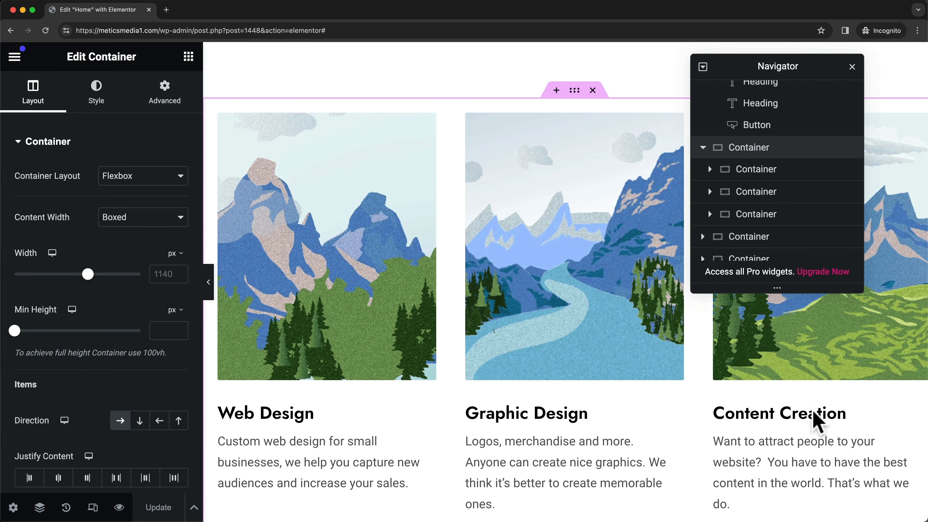
scroll(801, 362, "down", 1)
Expand the Web Design column's container in the Navigator and inspect its image, heading and text editor
left_click(709, 171)
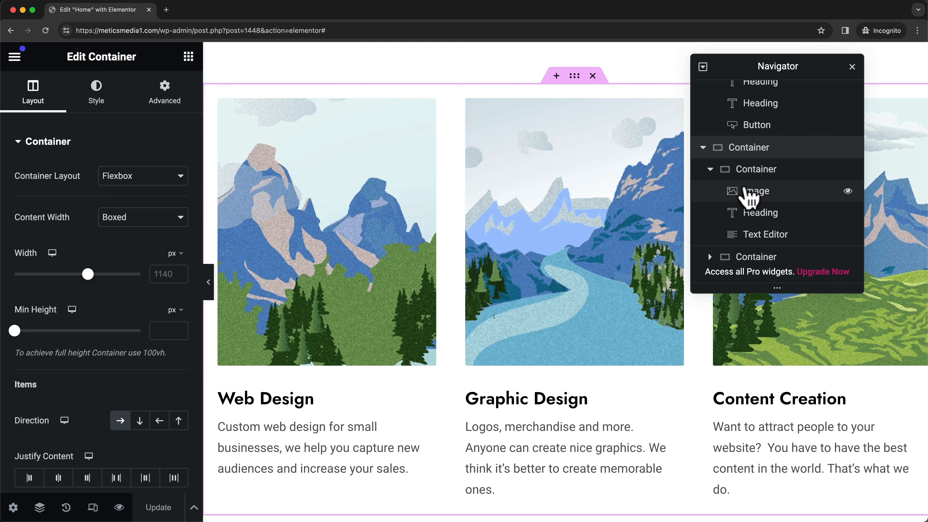
left_click(751, 194)
left_click(694, 213)
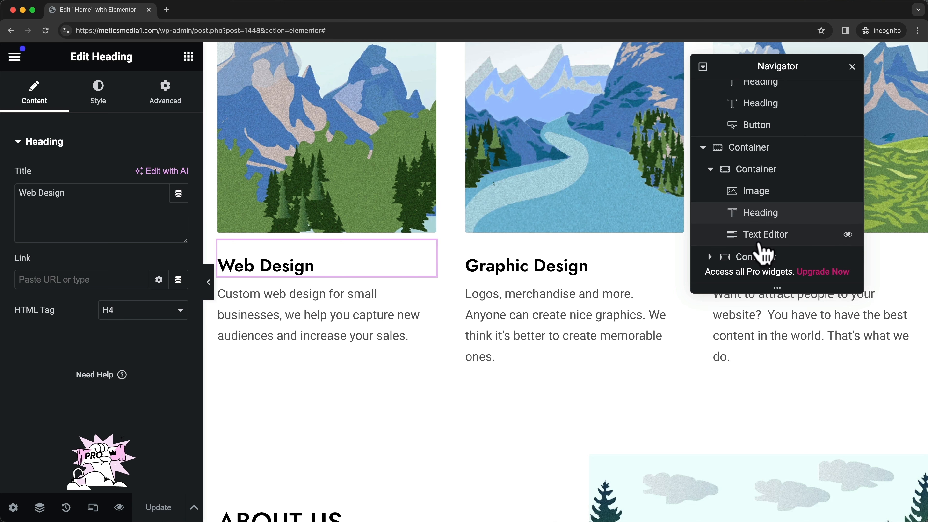
left_click(754, 241)
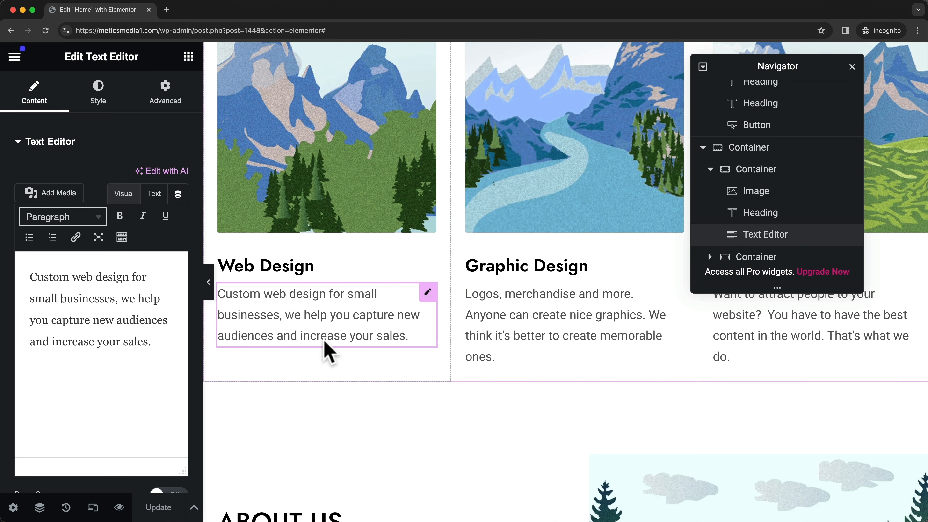
Close the Navigator and return to the hero section of the Home page
scroll(395, 321, "up", 1)
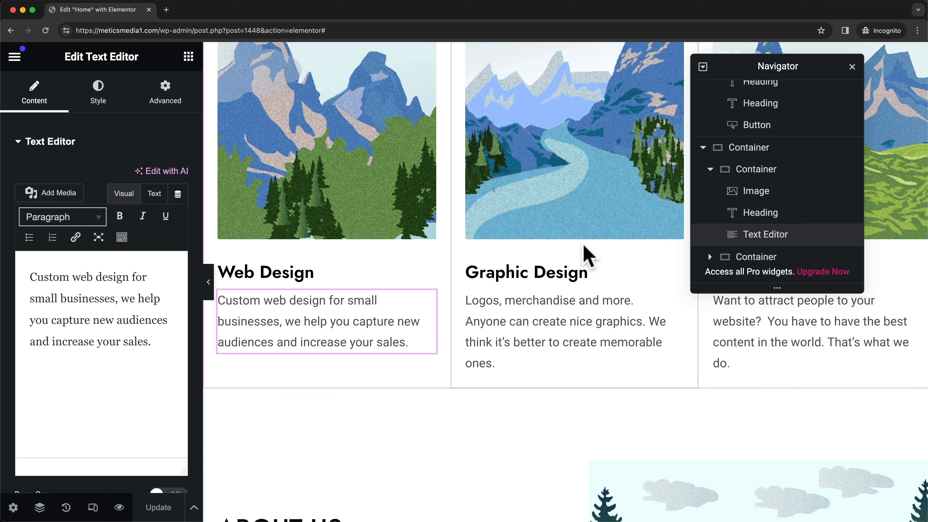
scroll(588, 252, "up", 2)
scroll(588, 252, "up", 3)
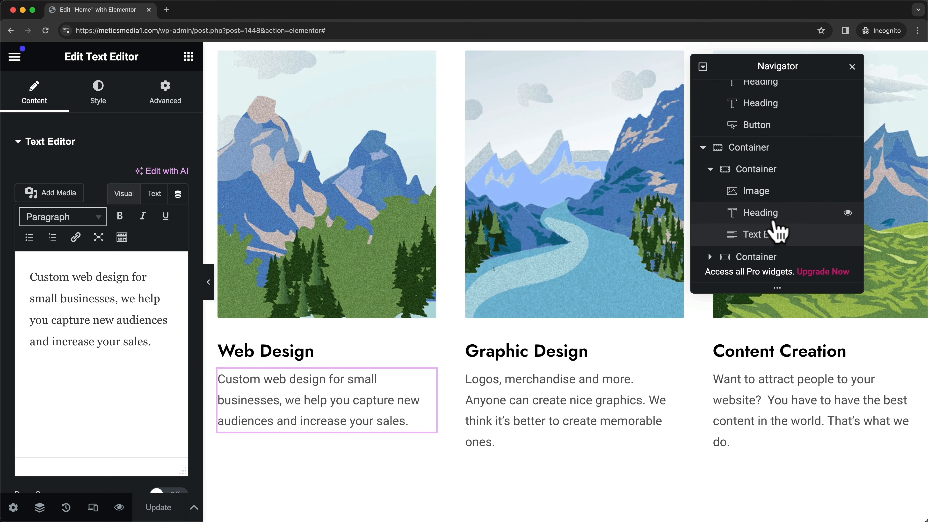
scroll(773, 230, "up", 1)
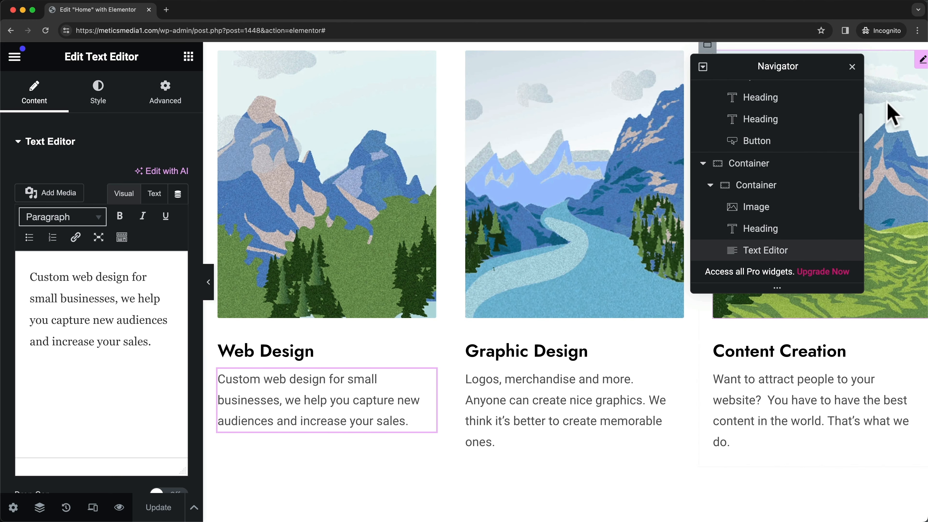
left_click(852, 67)
scroll(619, 296, "up", 10)
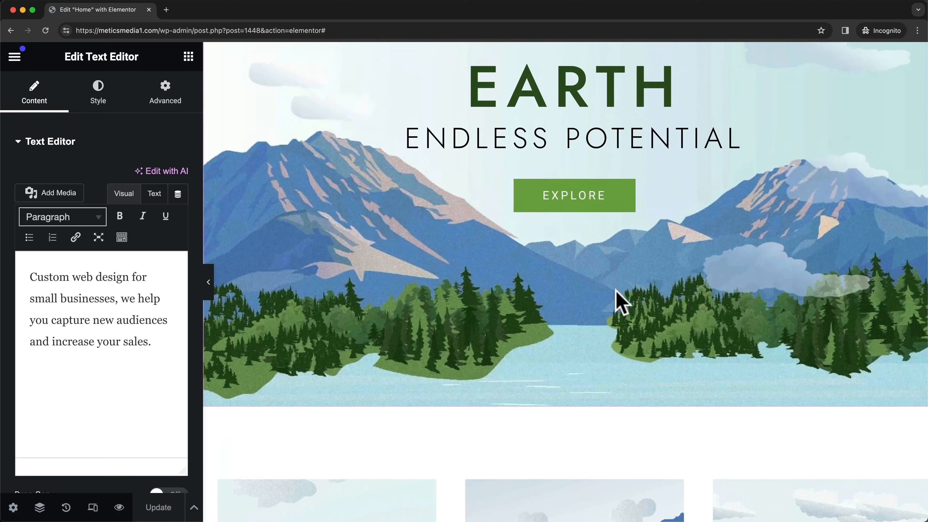
scroll(620, 300, "up", 3)
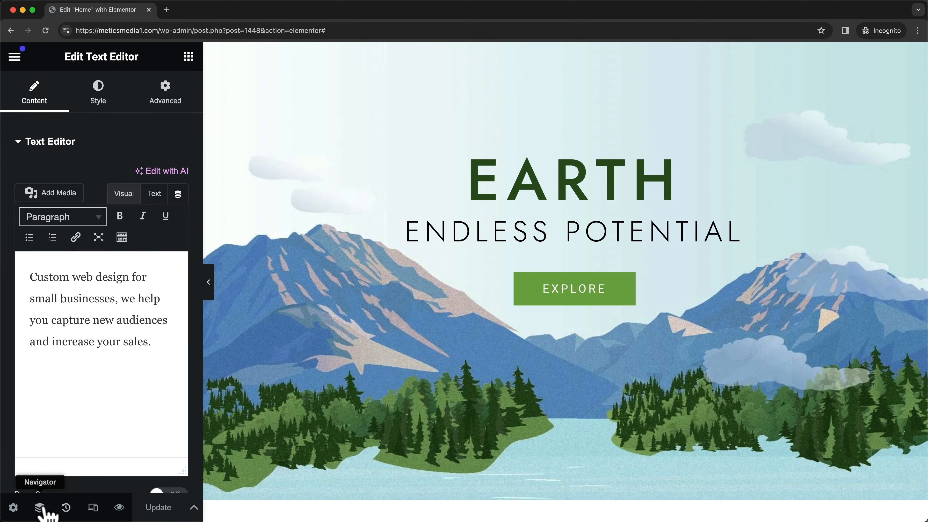
left_click(39, 507)
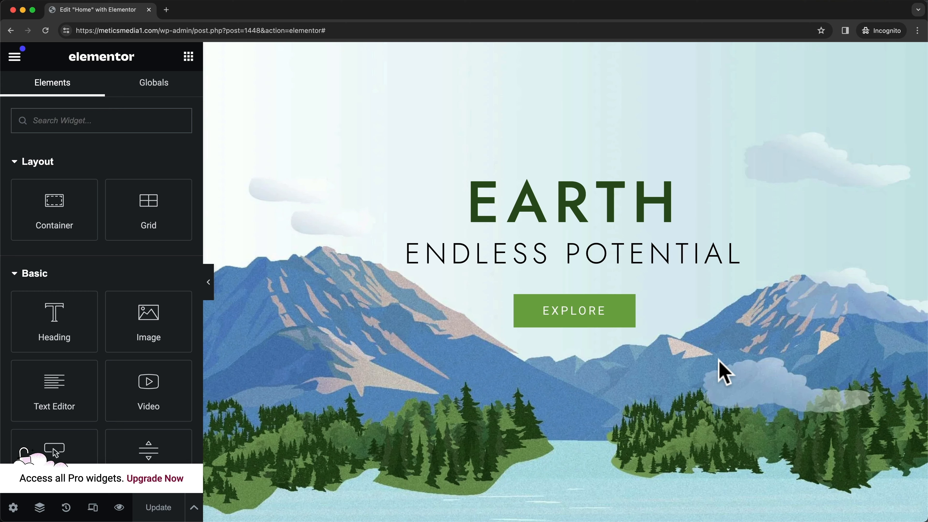
Move the three-column services container below the About Us section on the Home page
scroll(725, 372, "down", 10)
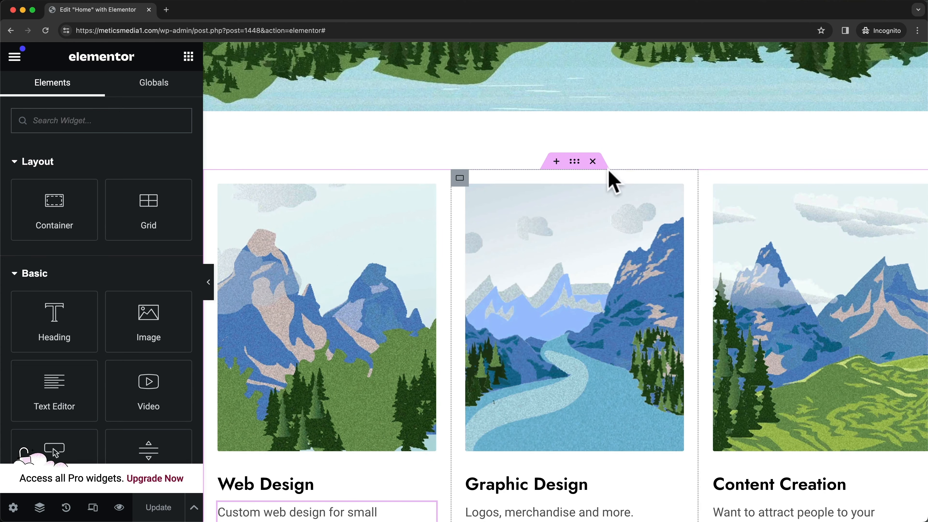
left_click_drag(575, 162, 646, 289)
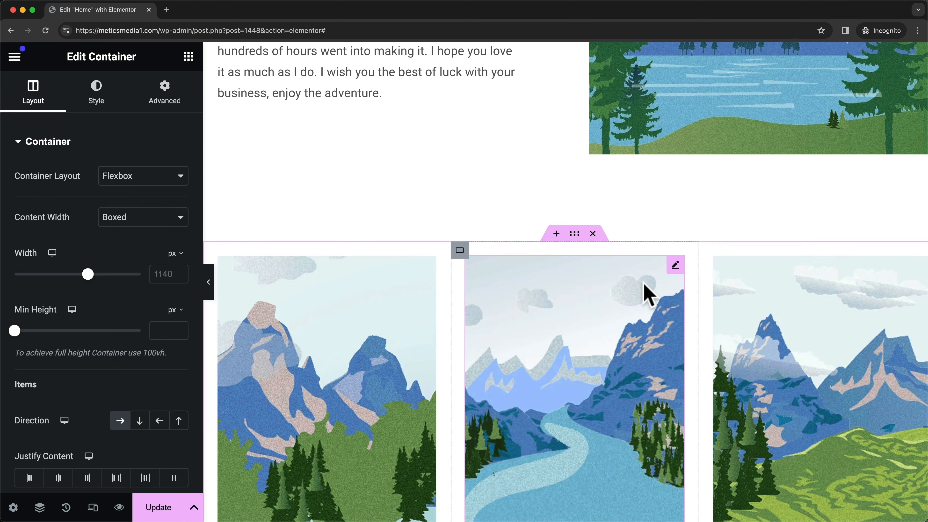
Undo the move of the three-column services container below the About Us section
scroll(645, 290, "down", 4)
scroll(640, 306, "up", 2)
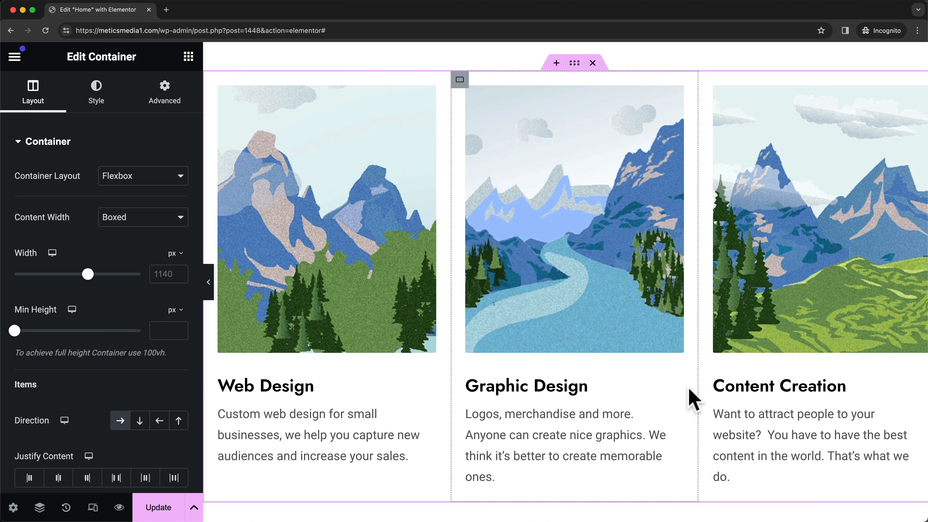
key("super+z")
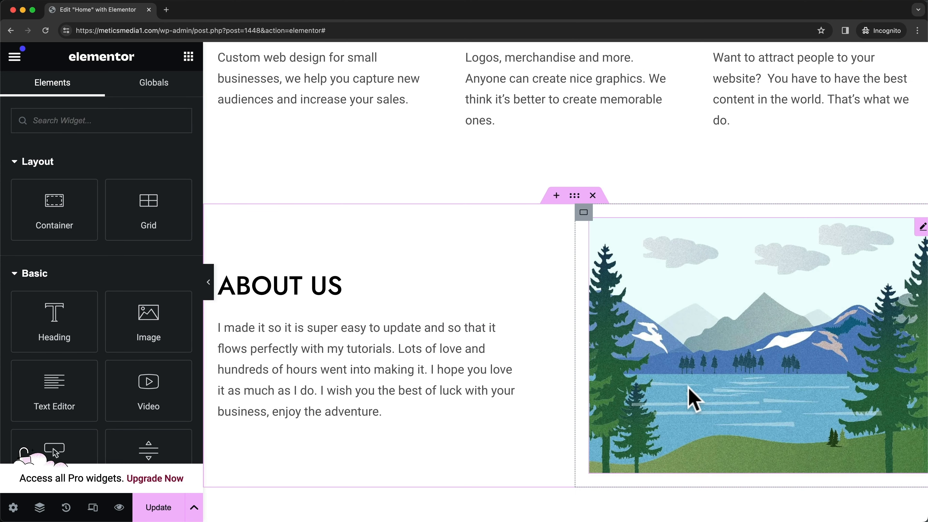
scroll(693, 400, "up", 10)
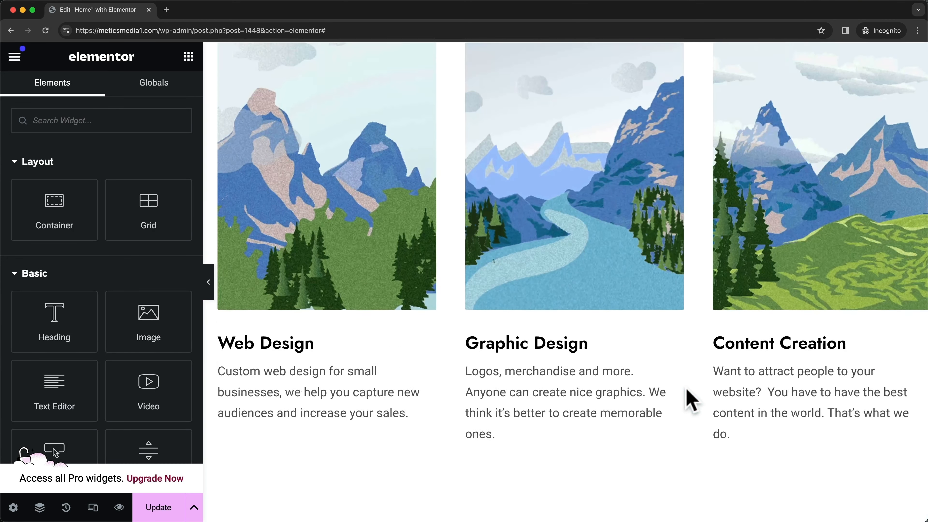
scroll(692, 400, "up", 3)
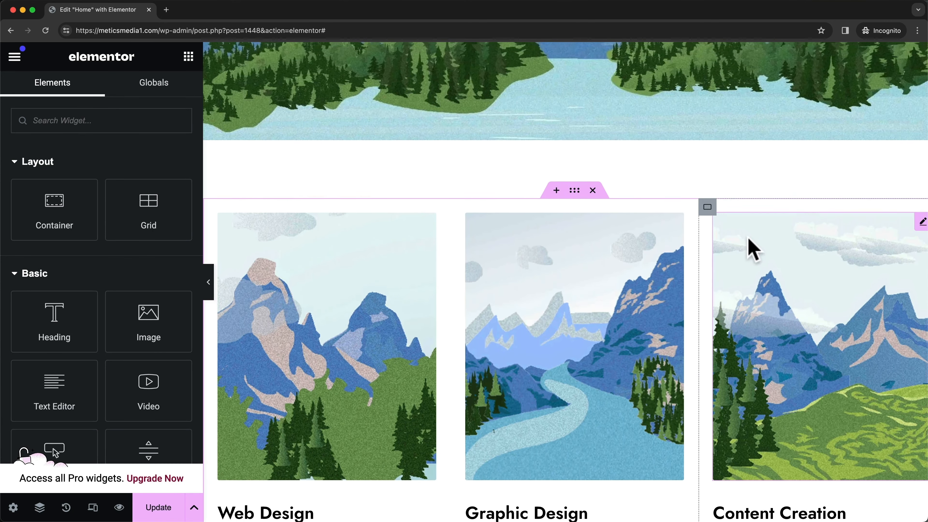
scroll(621, 213, "down", 3)
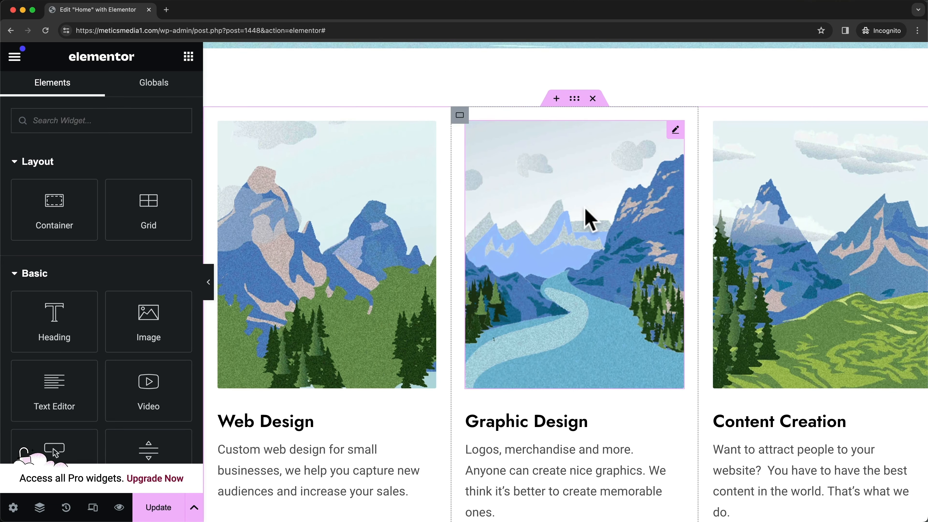
Add a Flexbox container with two equal columns above the three-column services container
scroll(704, 297, "up", 4)
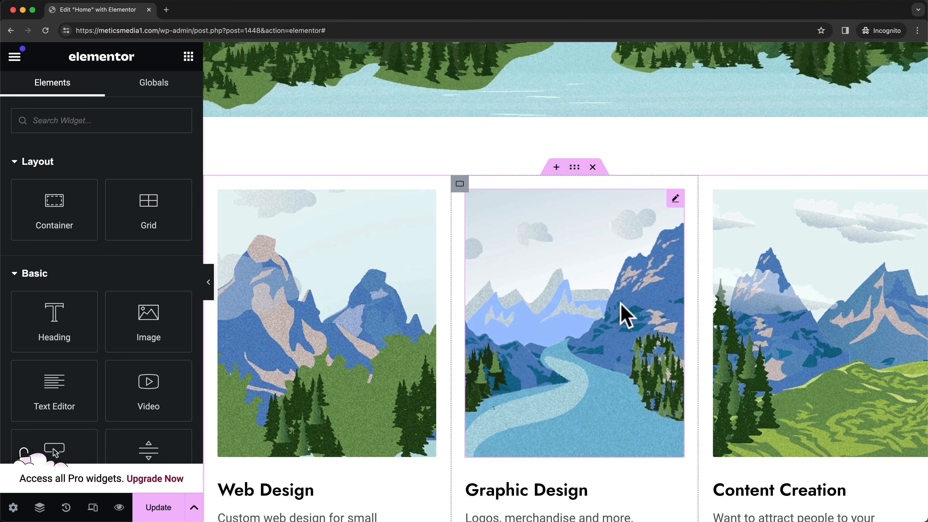
left_click(556, 169)
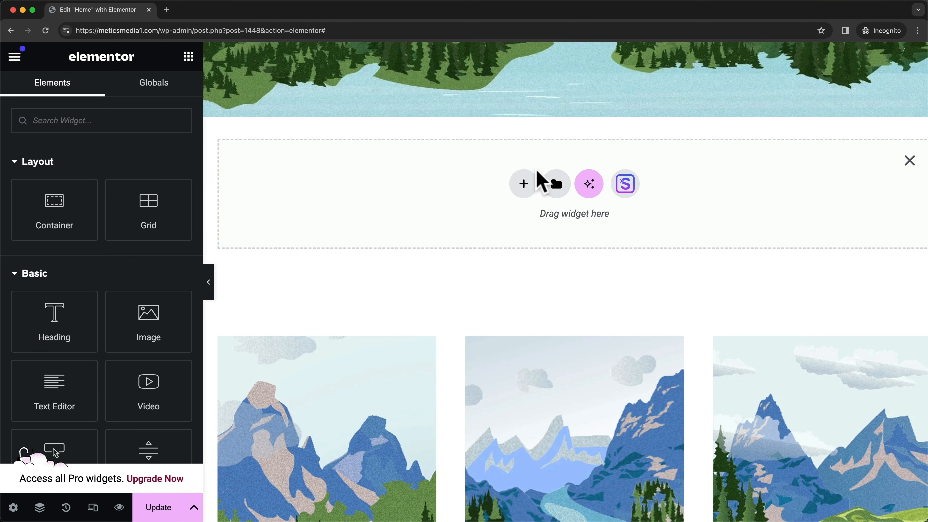
left_click(524, 184)
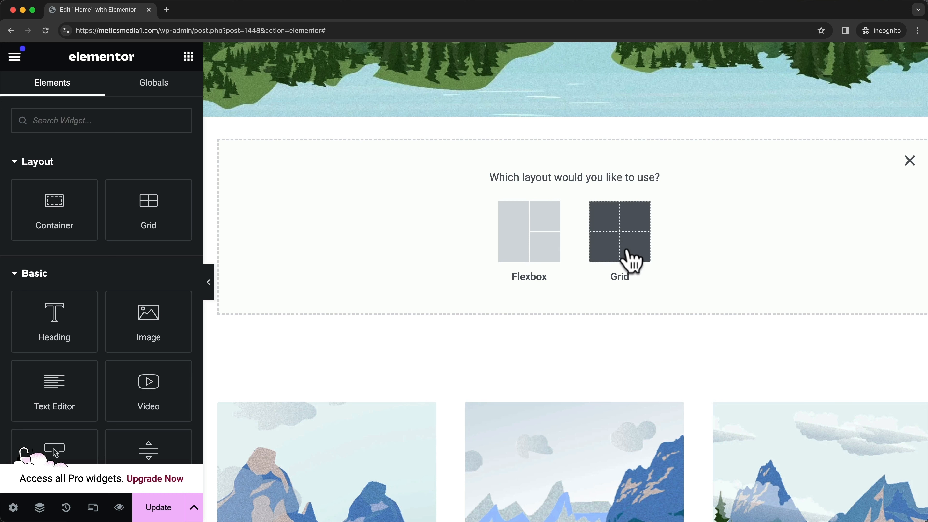
left_click(543, 248)
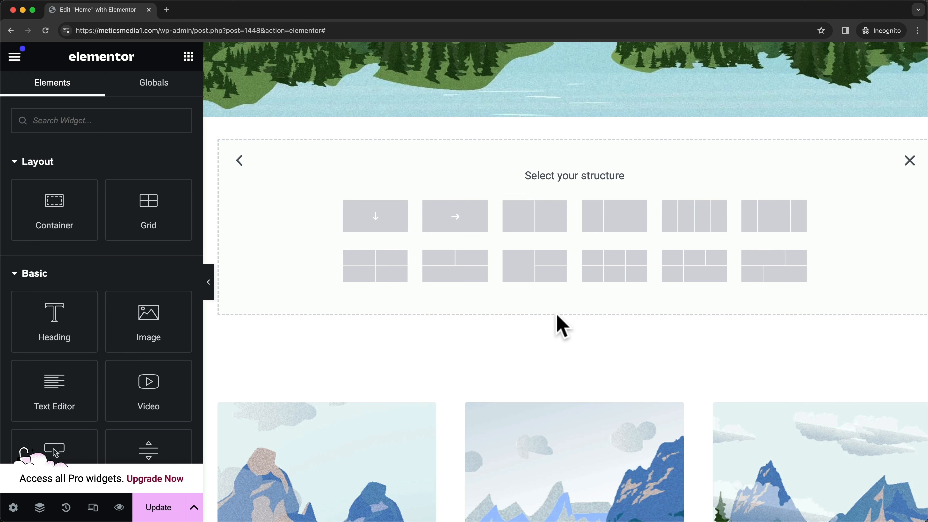
left_click(542, 224)
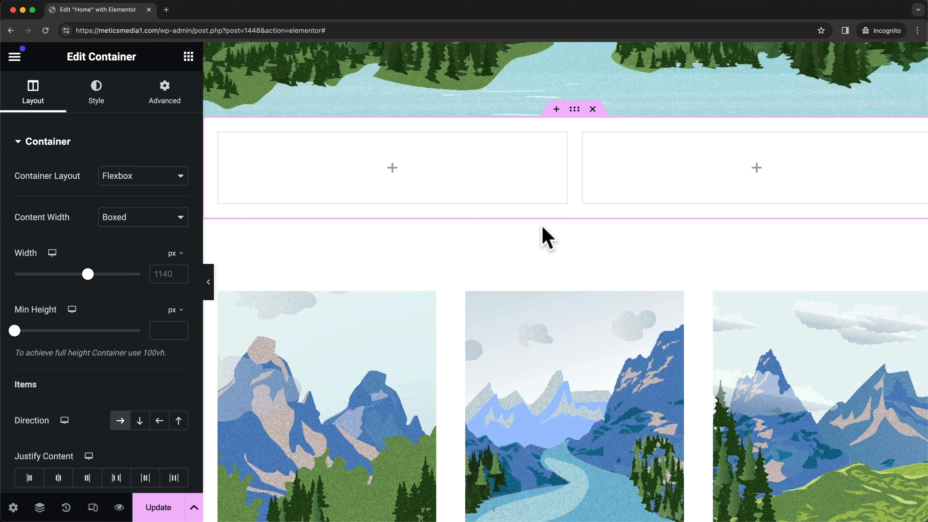
mouse_move(573, 164)
left_mouse_down()
mouse_move(516, 163)
mouse_move(587, 164)
left_mouse_up()
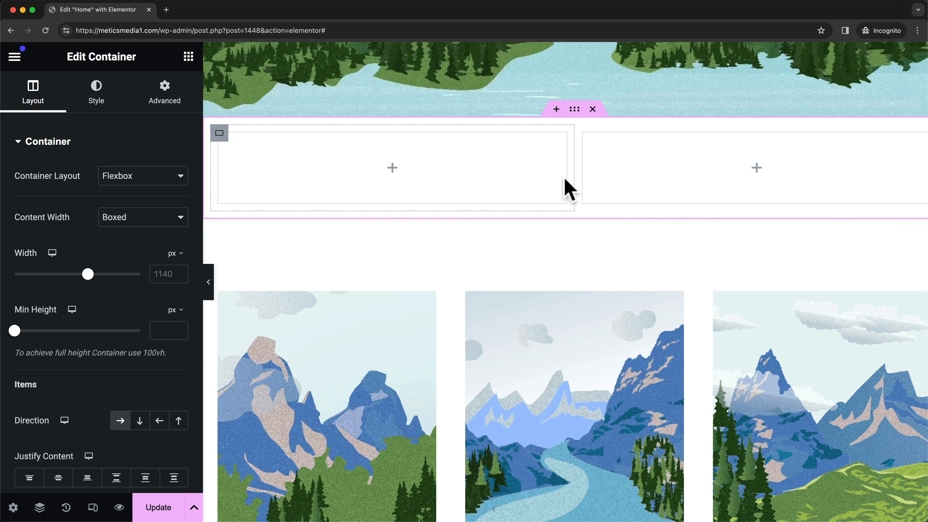
scroll(434, 202, "up", 2)
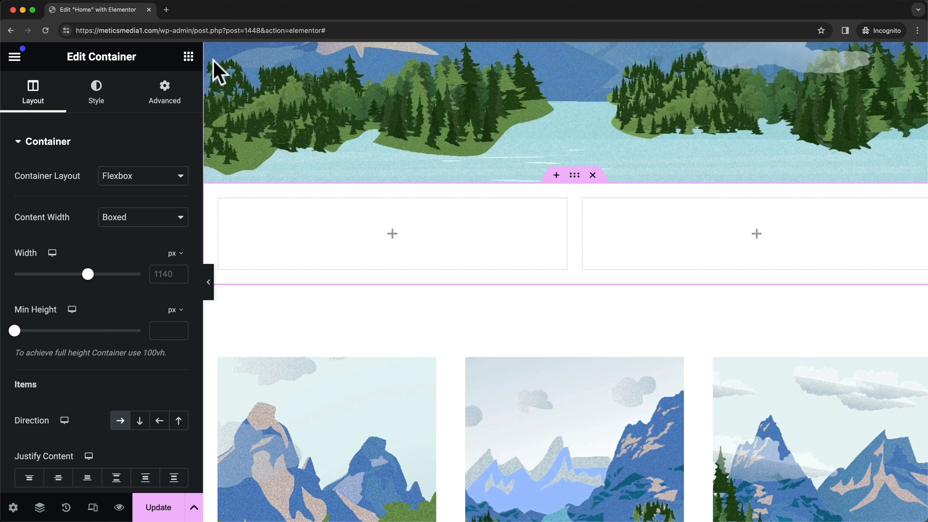
Add a Heading widget to the first column of the new container and a Text Editor widget beneath it
left_click(188, 56)
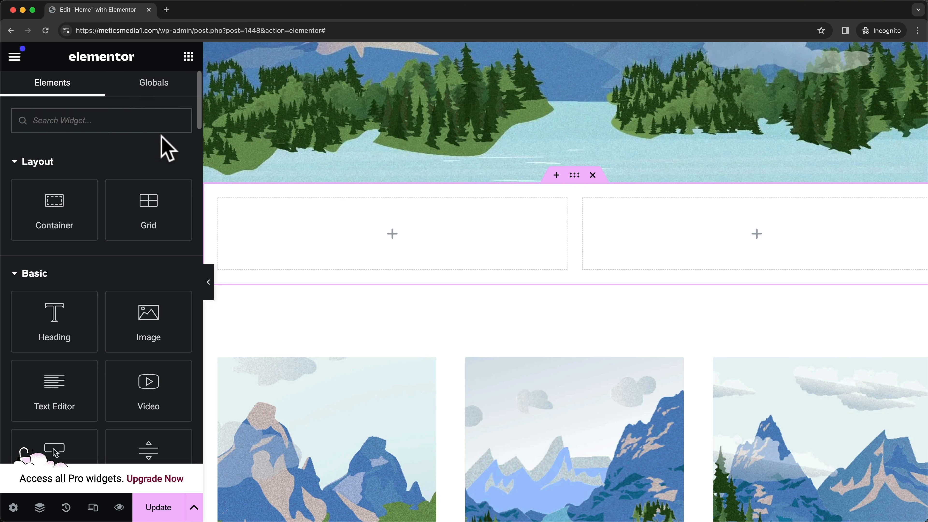
scroll(161, 146, "down", 3)
left_click_drag(54, 266, 329, 247)
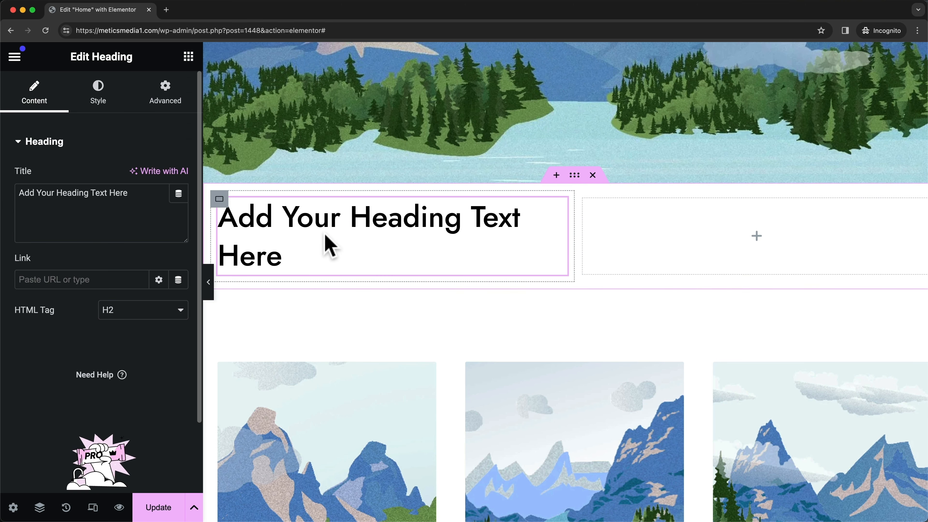
left_click(188, 58)
scroll(106, 351, "down", 1)
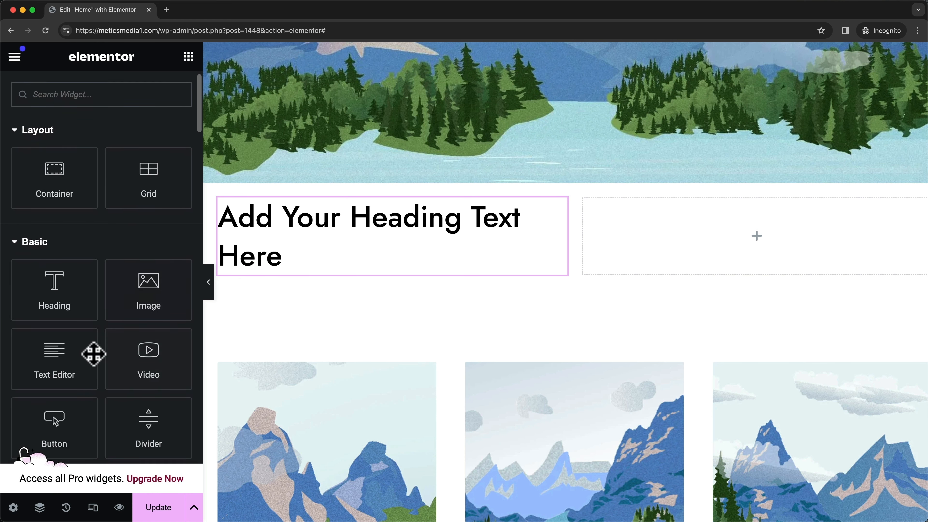
left_click_drag(78, 356, 296, 264)
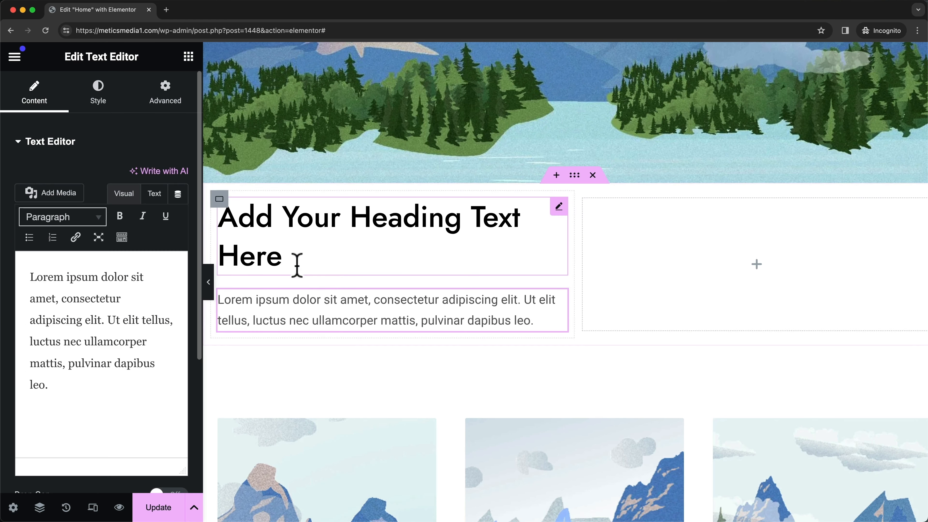
Add a Button widget below the text editor in the new container's first column
left_click(188, 57)
scroll(109, 366, "down", 2)
left_click_drag(57, 355, 326, 335)
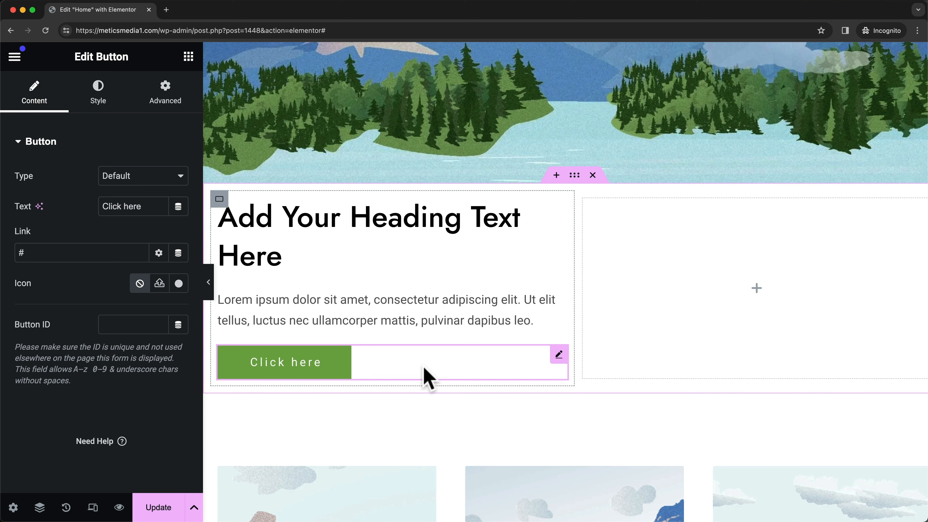
Delete the Click here button and the entire two-column container around it
right_click(468, 360)
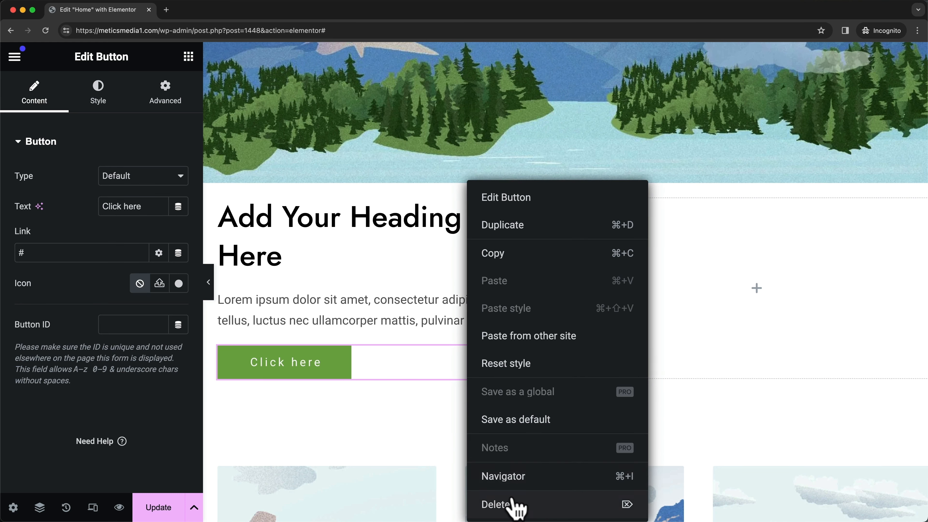
left_click(515, 506)
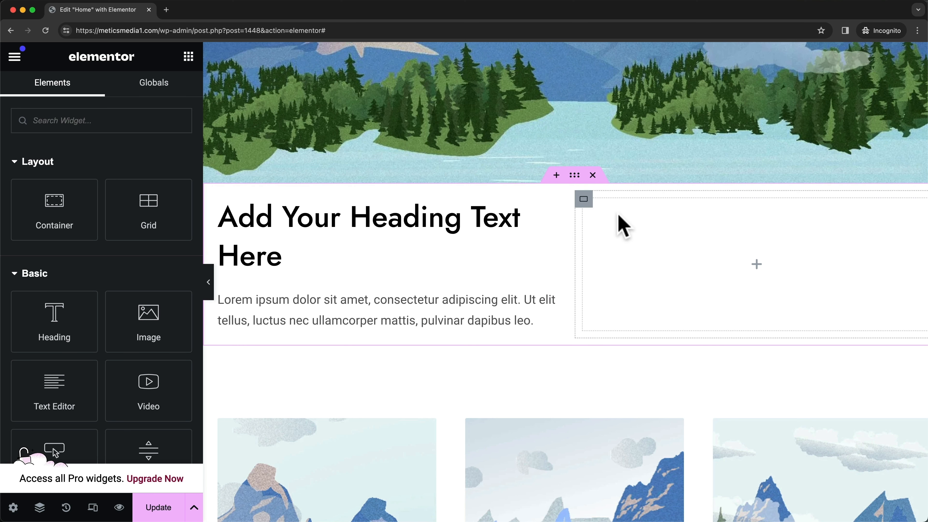
left_click(592, 176)
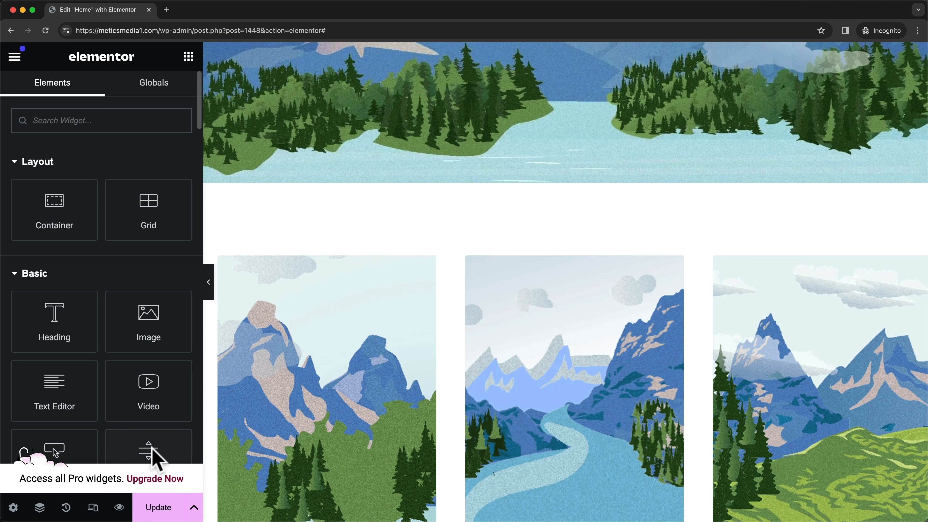
Restore the Button Added state from the editing history and delete the two-column container again
left_click(66, 509)
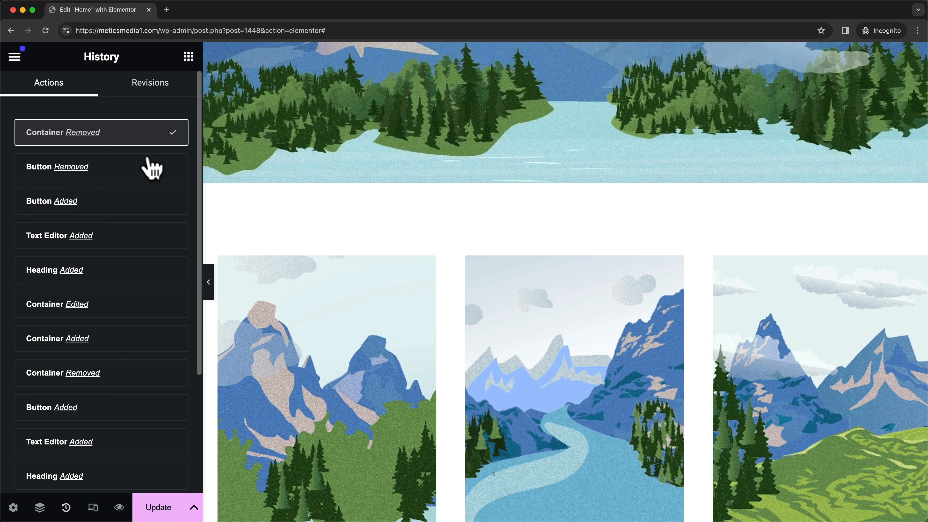
left_click(123, 205)
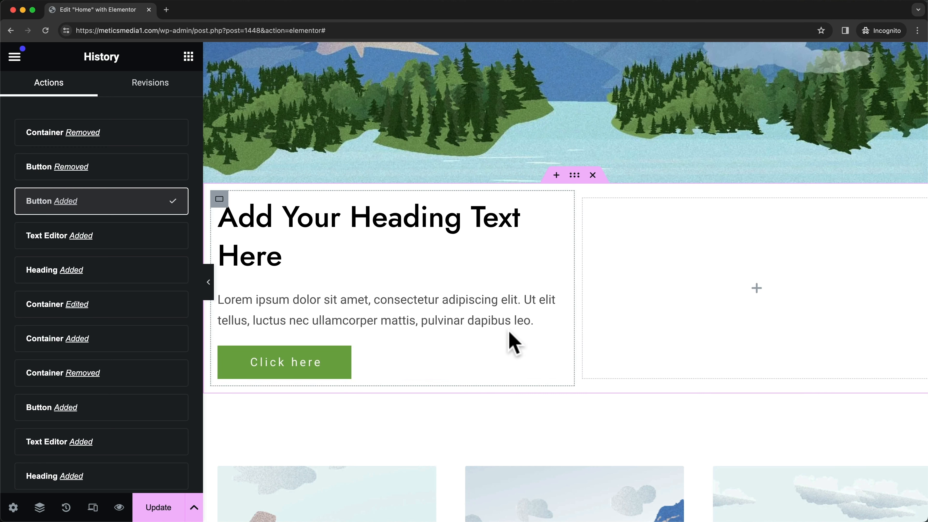
left_click(593, 175)
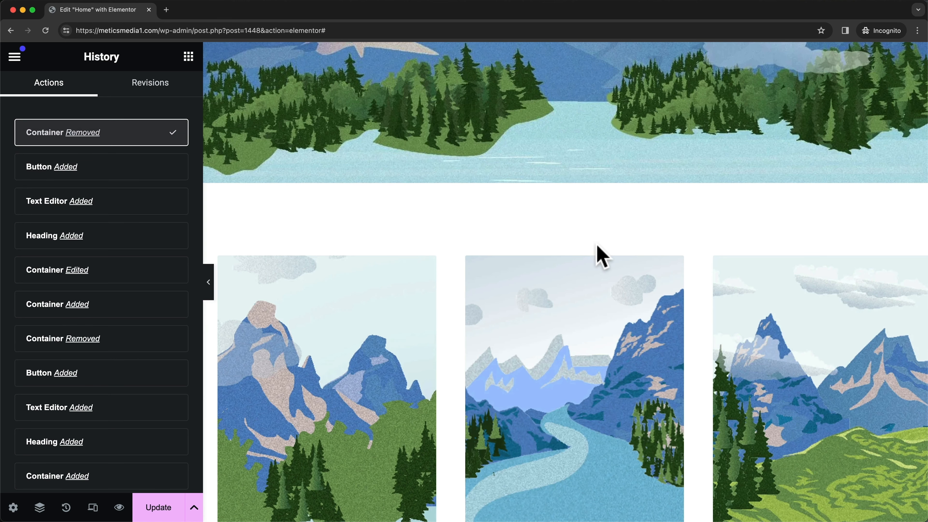
Examine the Home page at full width with the editor panel hidden, and bring the panel back
scroll(604, 260, "up", 3)
scroll(602, 256, "up", 7)
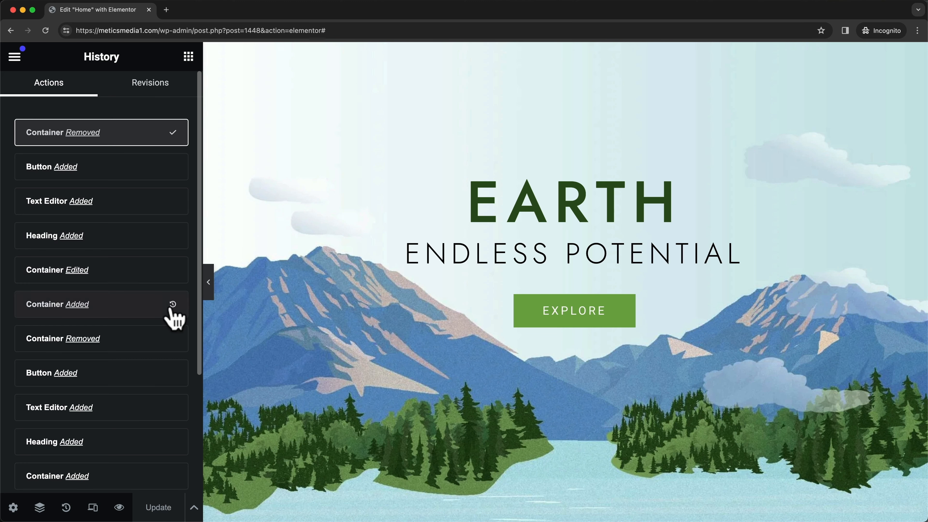
left_click(206, 286)
scroll(234, 208, "down", 10)
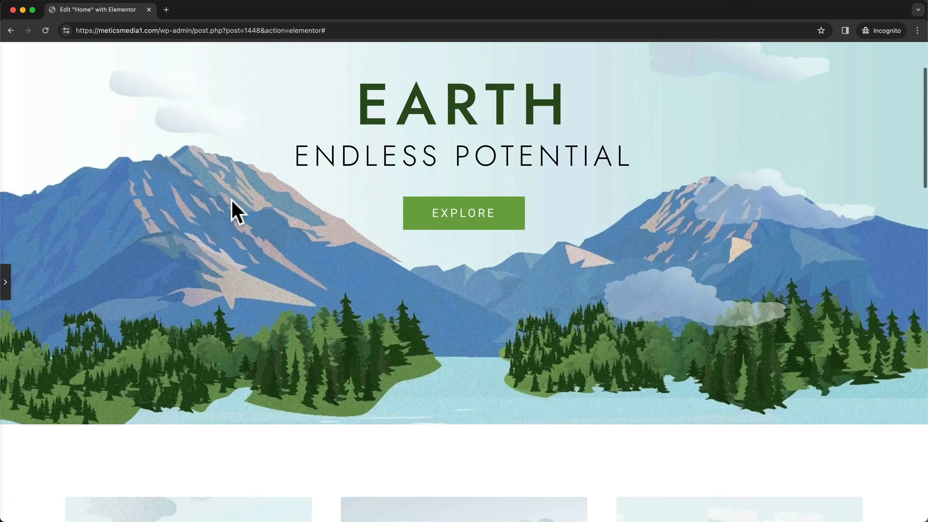
scroll(235, 214, "up", 6)
scroll(238, 212, "up", 2)
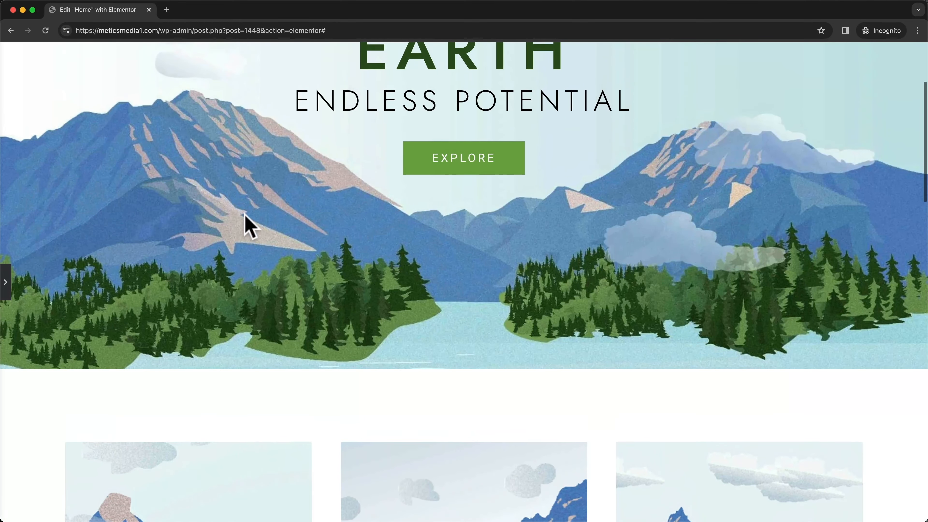
scroll(246, 218, "up", 5)
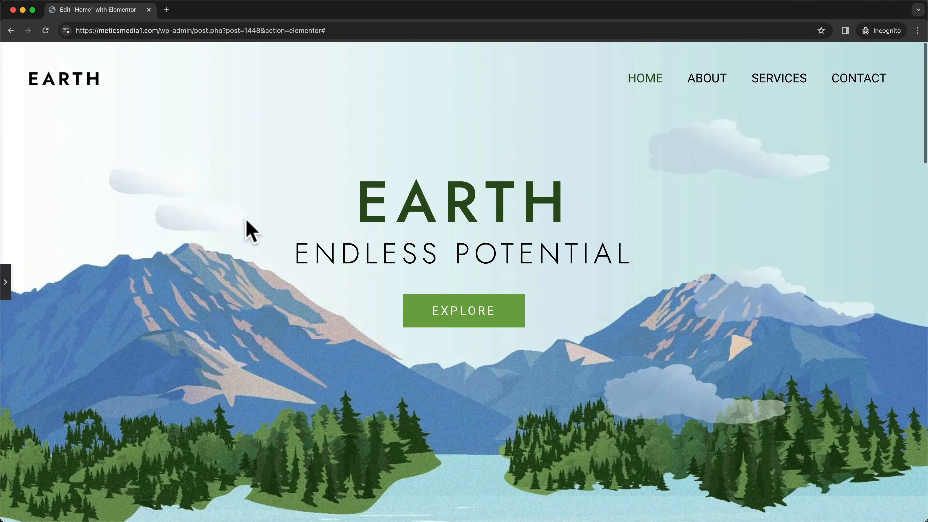
left_click(5, 282)
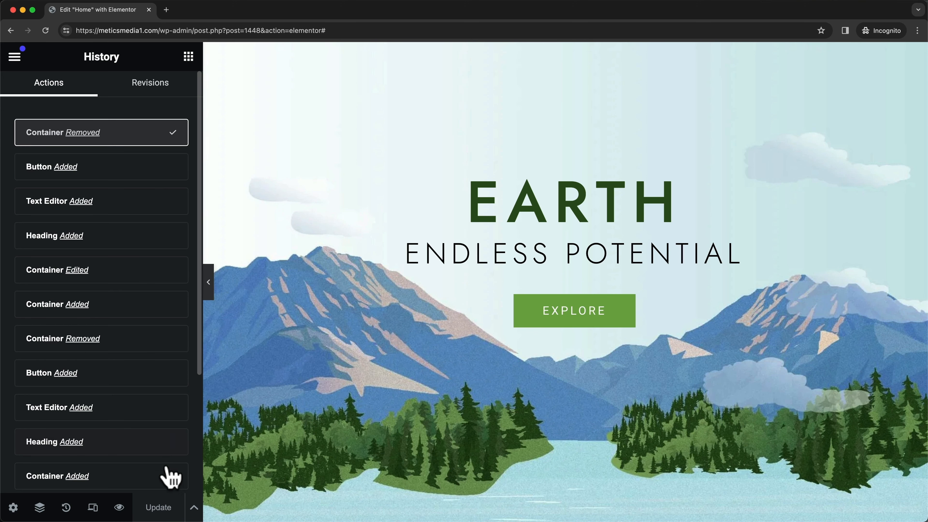
Preview the saved Home page in a separate browser tab and close the preview
left_click(120, 509)
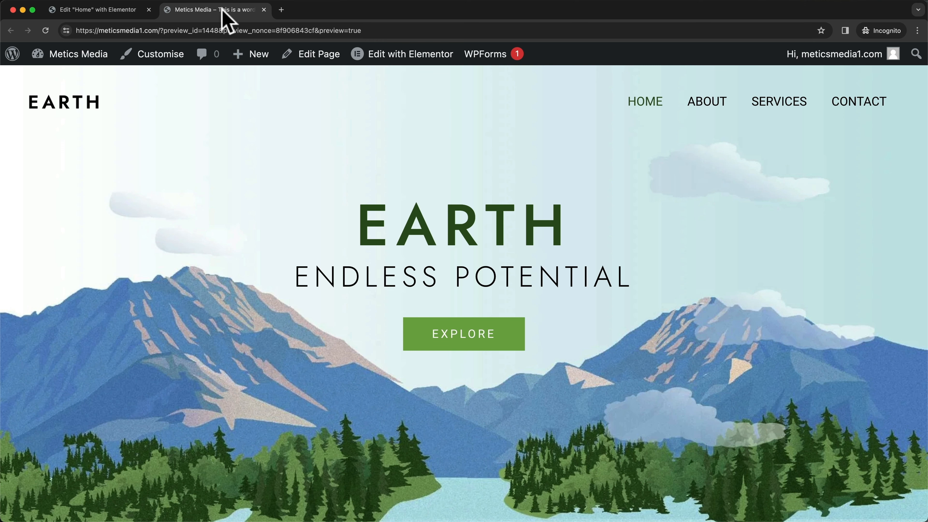
scroll(424, 208, "down", 5)
scroll(439, 224, "up", 2)
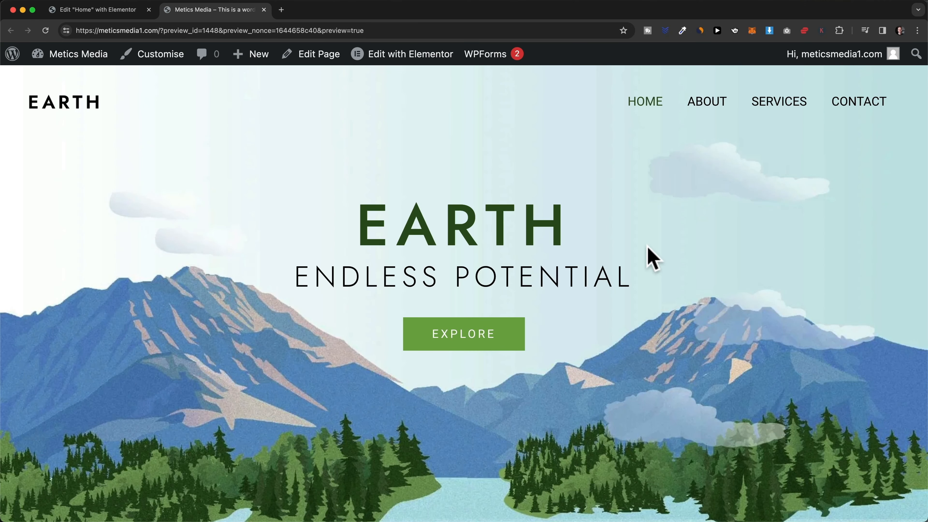
left_click(264, 10)
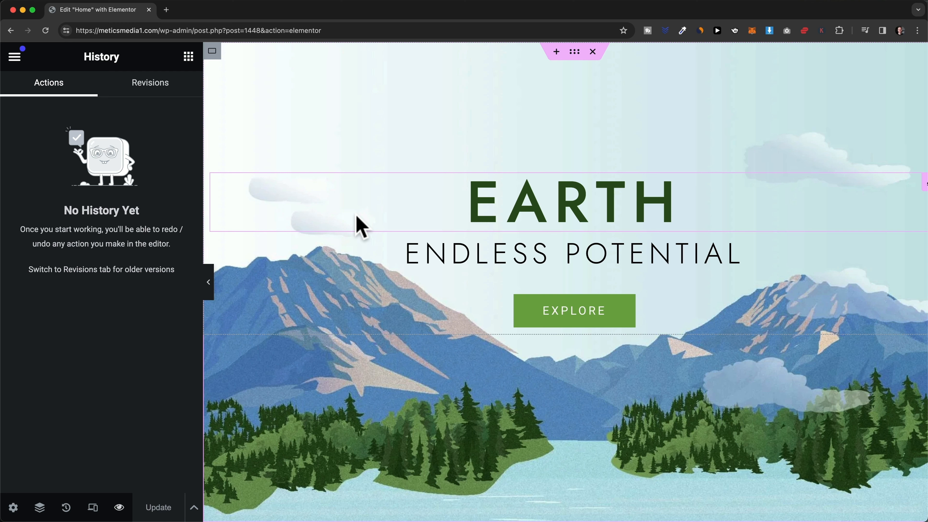
Open the settings of the Endless Potential heading in the hero section and look over the section
scroll(586, 244, "down", 3)
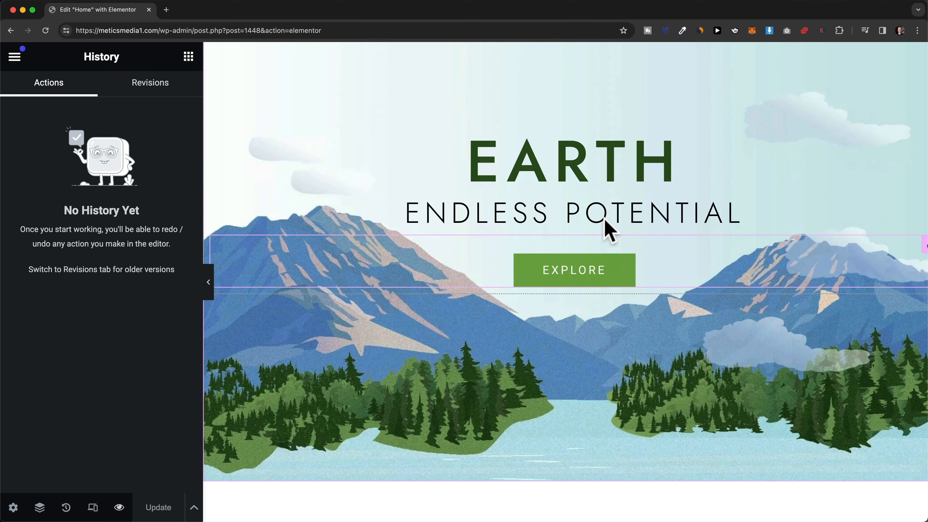
scroll(611, 201, "up", 3)
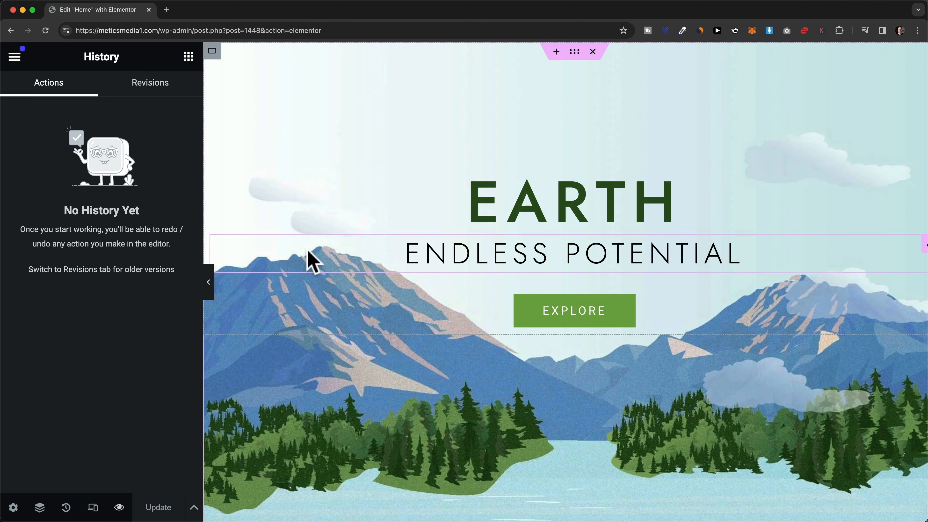
left_click(309, 254)
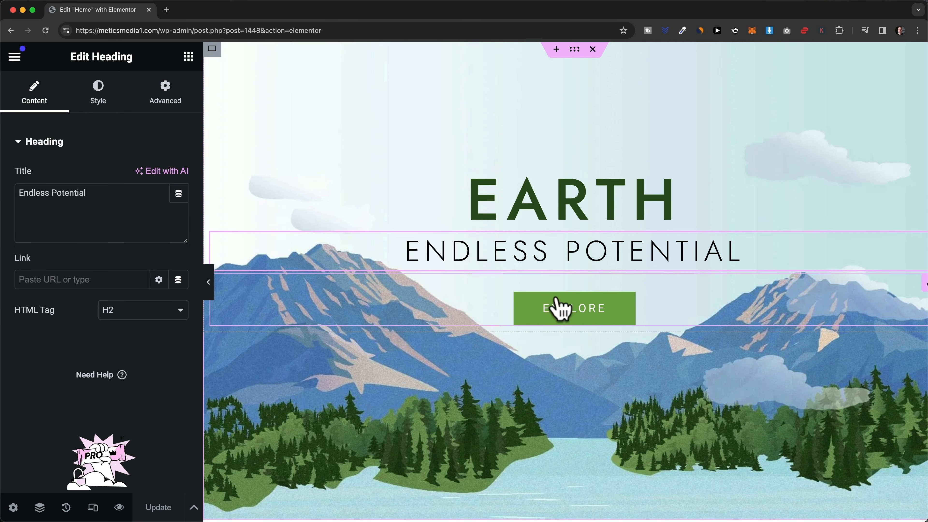
scroll(555, 366, "down", 3)
scroll(559, 382, "up", 3)
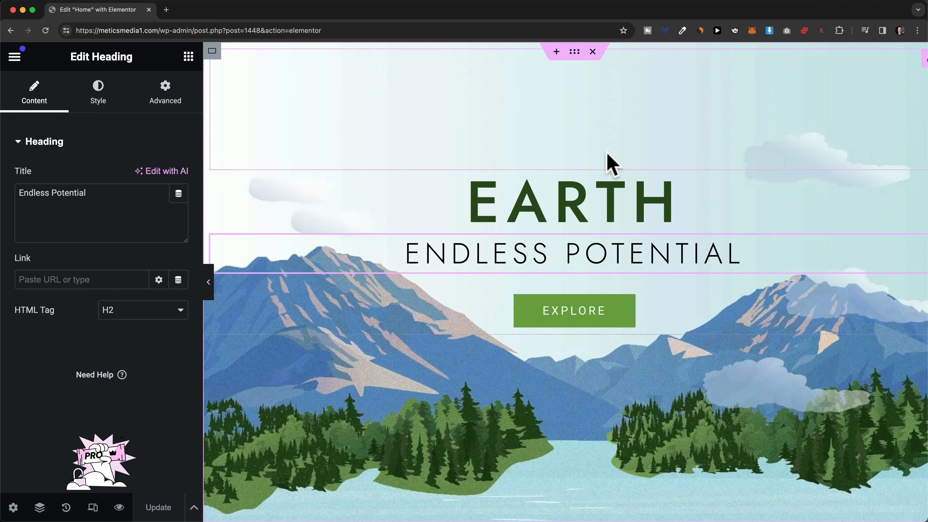
Look over the Home page sections and replace the EARTH heading's title in the hero section with Wordpress
scroll(600, 284, "down", 2)
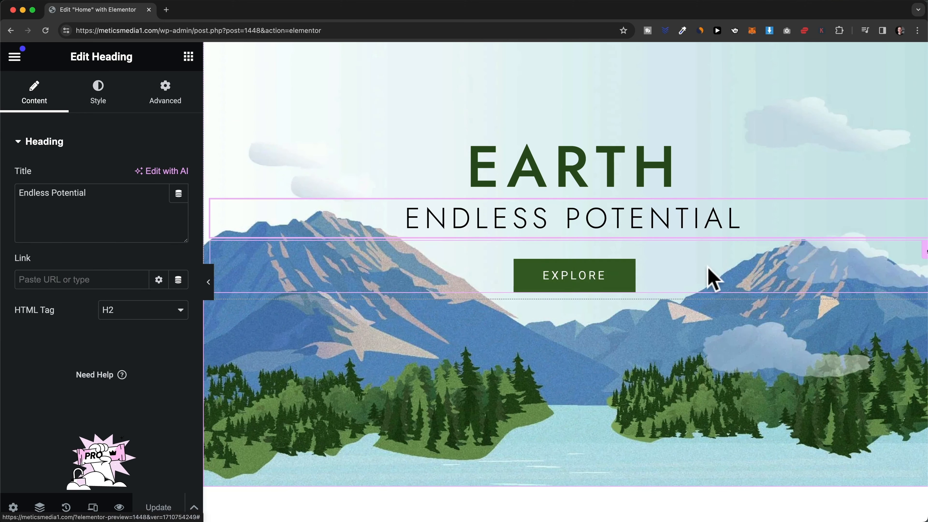
scroll(621, 311, "down", 8)
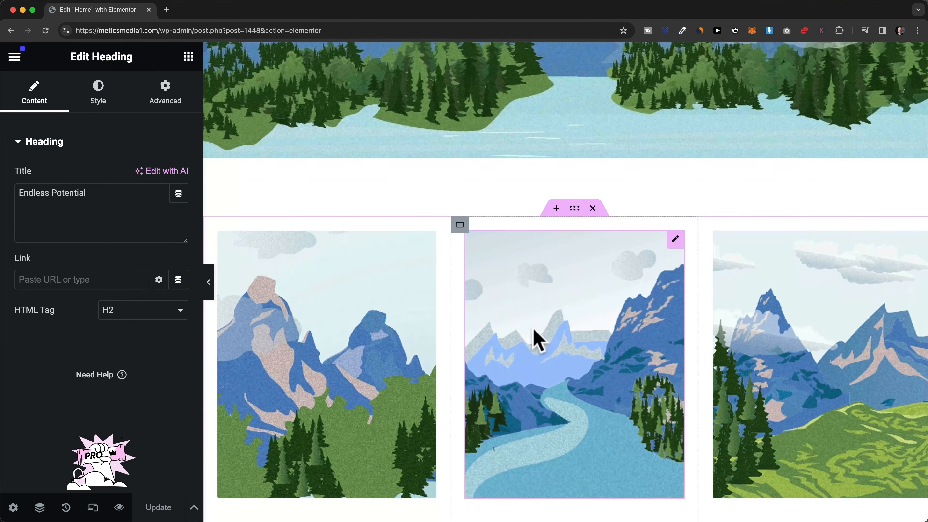
scroll(601, 318, "down", 9)
scroll(600, 328, "up", 8)
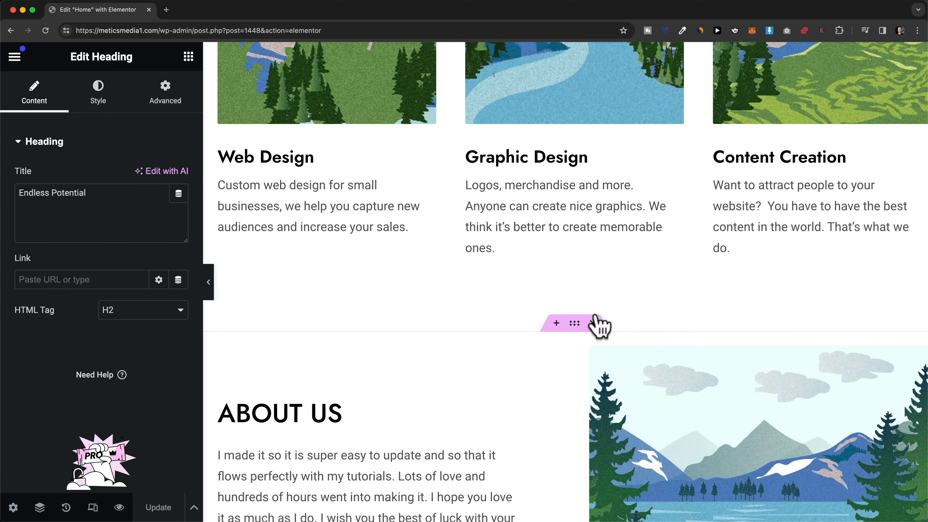
scroll(593, 296, "up", 12)
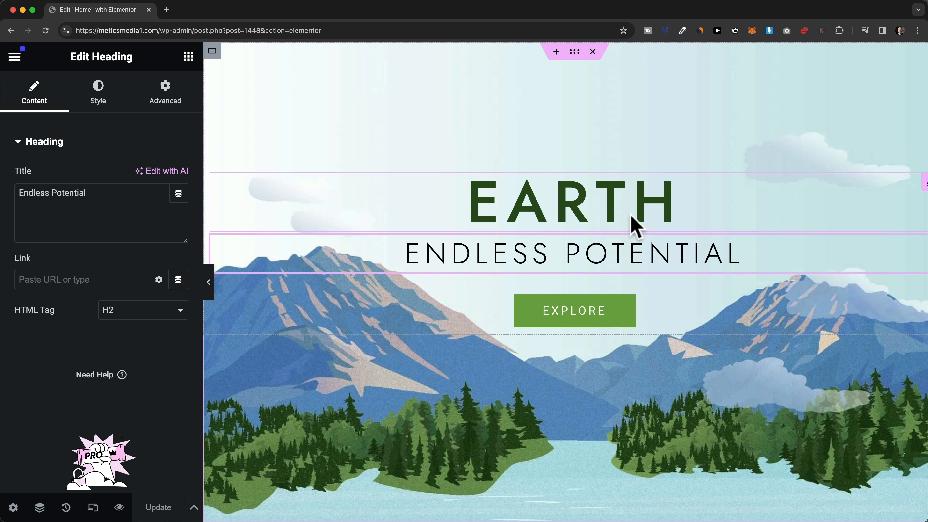
left_click(655, 224)
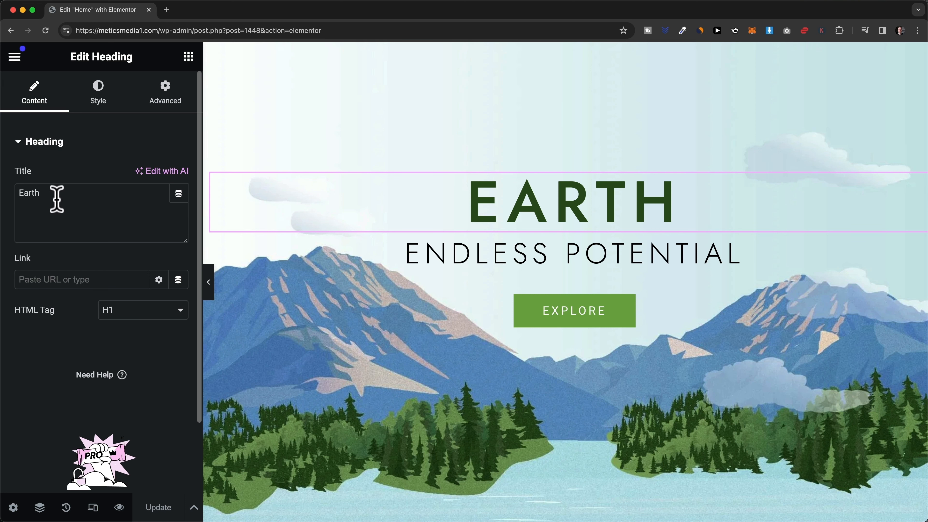
left_click_drag(60, 190, 20, 192)
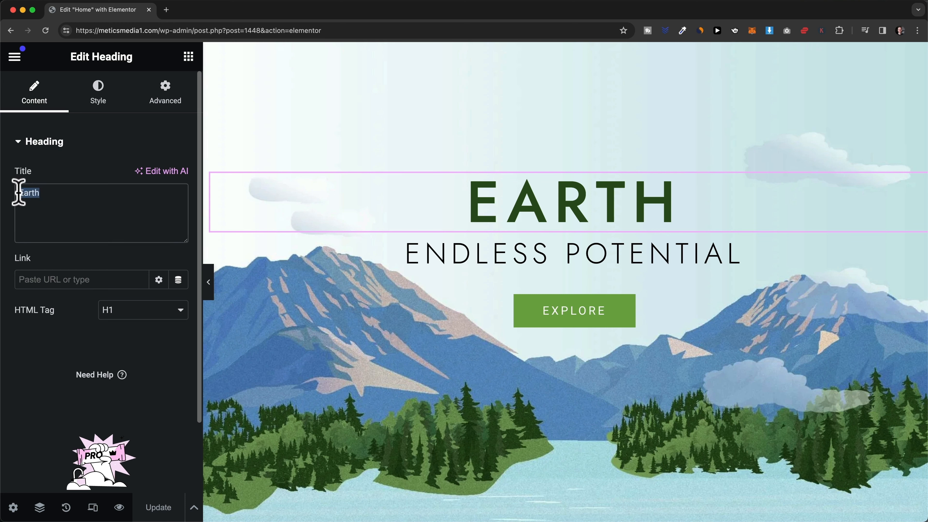
type("Wordpress")
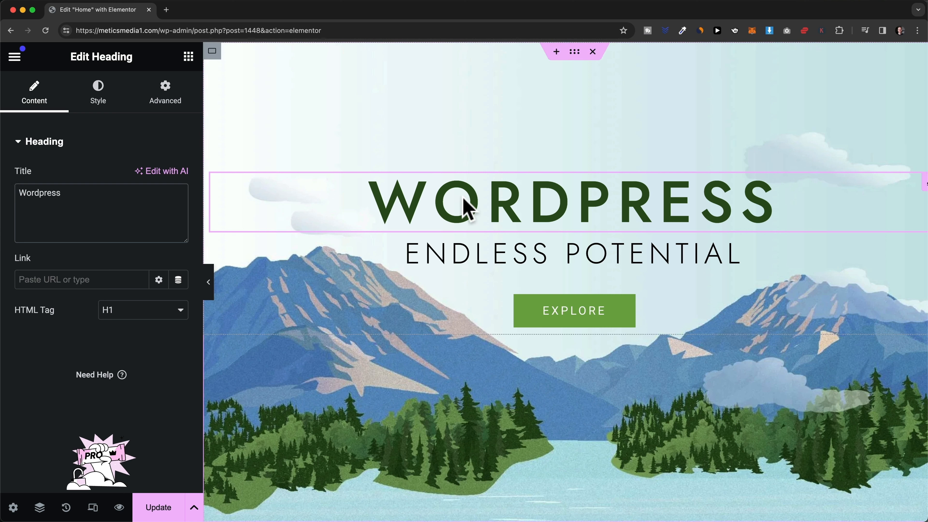
Retype the hero heading as Wordpress directly on the page and view its HTML tag options, keeping H1
left_click(570, 198)
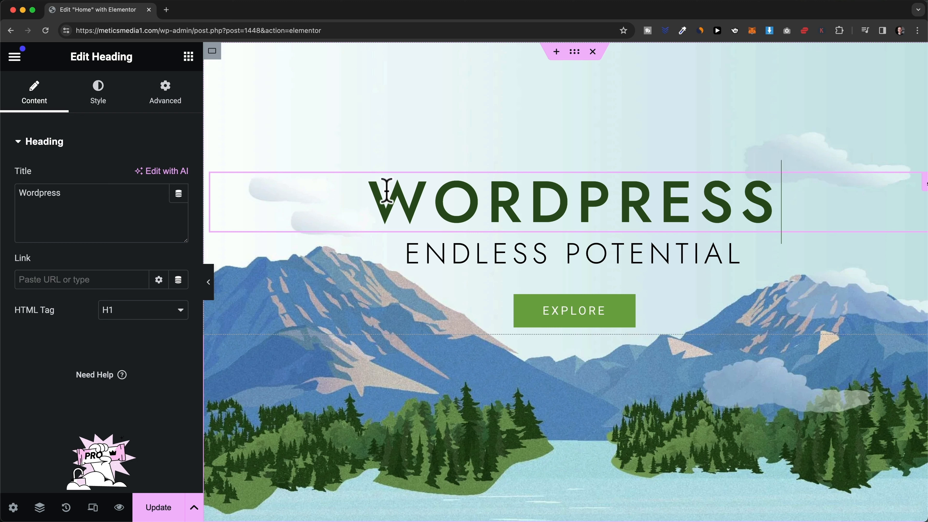
left_click_drag(386, 190, 769, 196)
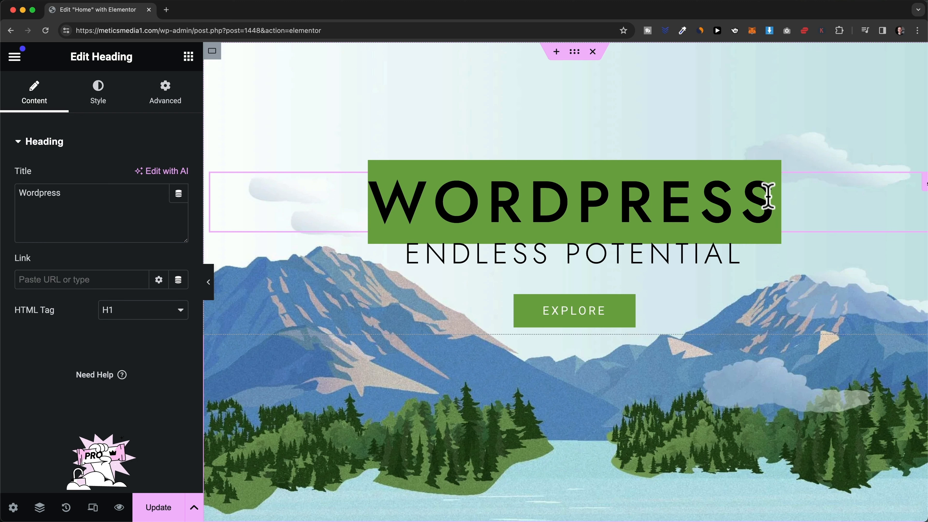
type("Wordpres")
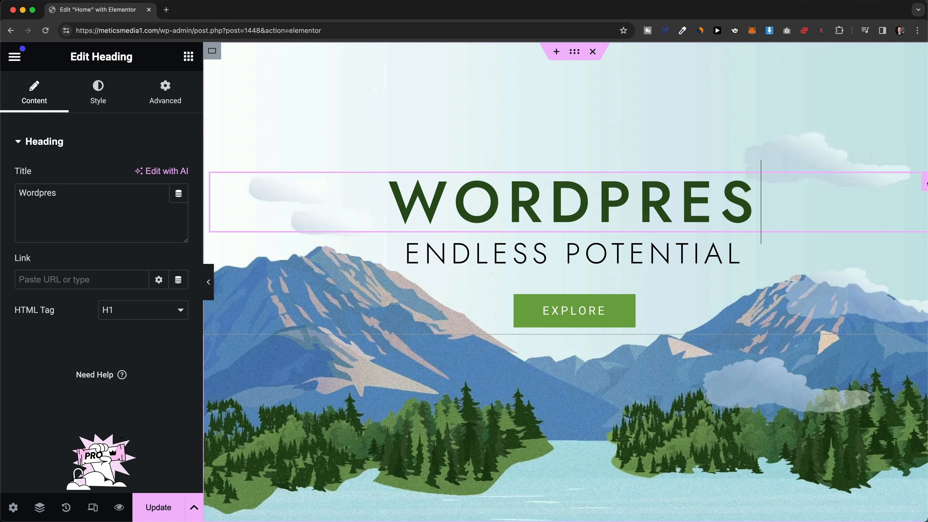
type("s")
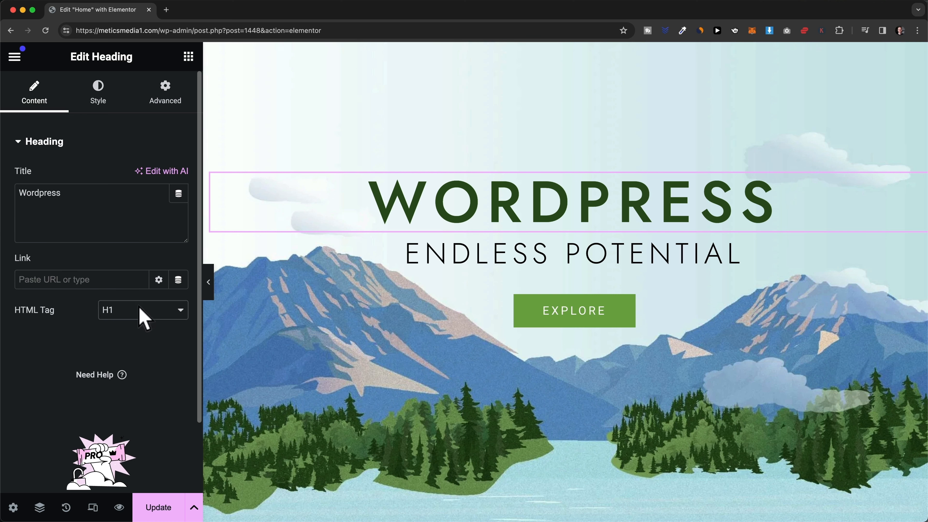
left_click(120, 310)
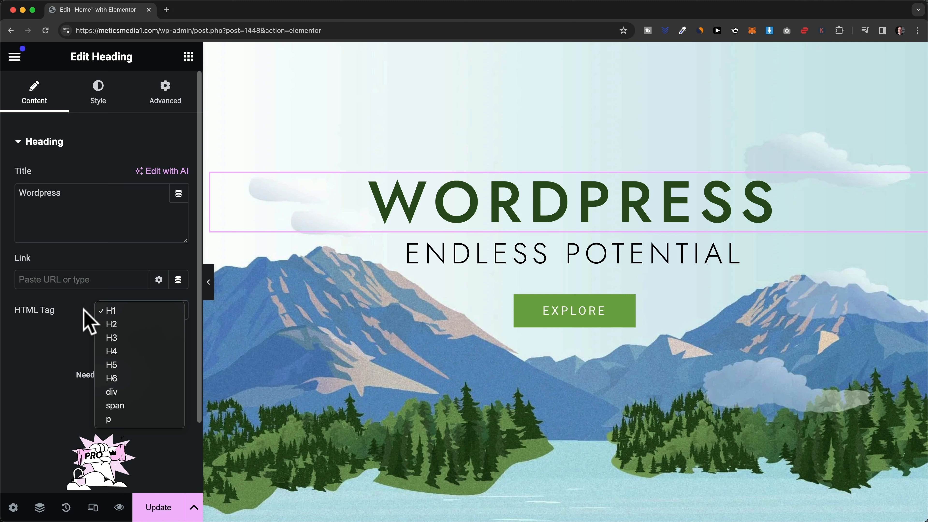
left_click(85, 323)
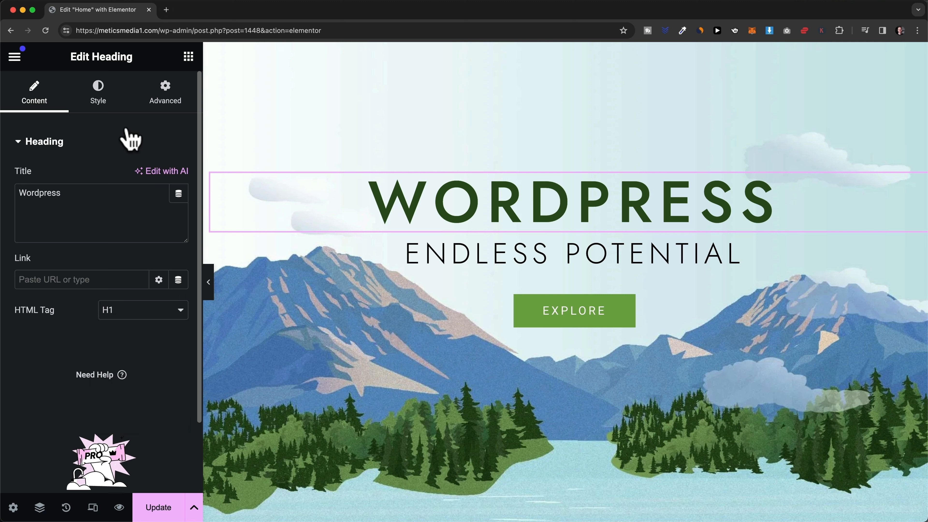
Try left and right alignment on the Wordpress heading and restore centre alignment
left_click(108, 117)
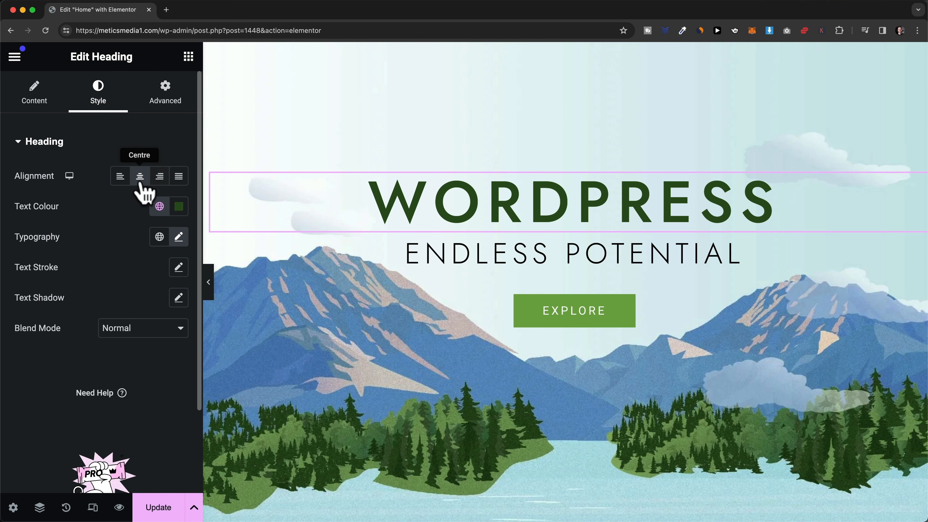
left_click(119, 179)
left_click(160, 177)
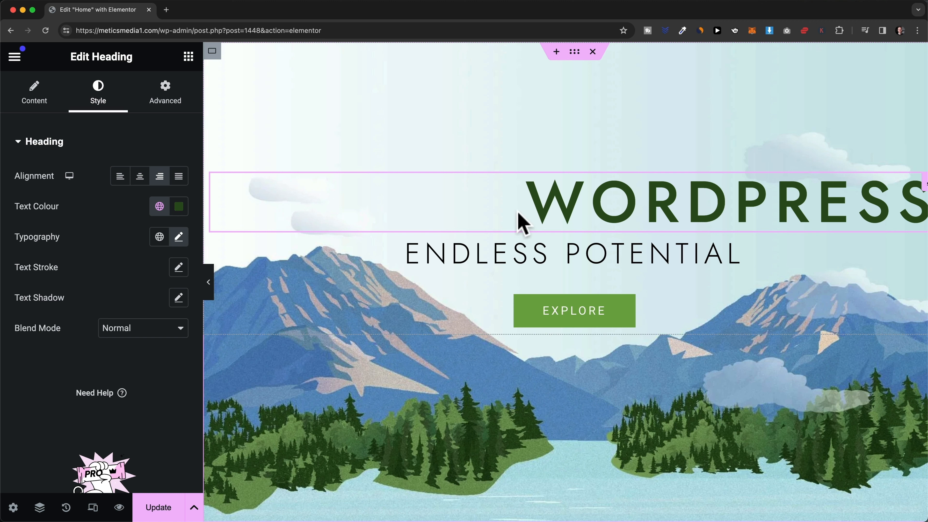
left_click(140, 176)
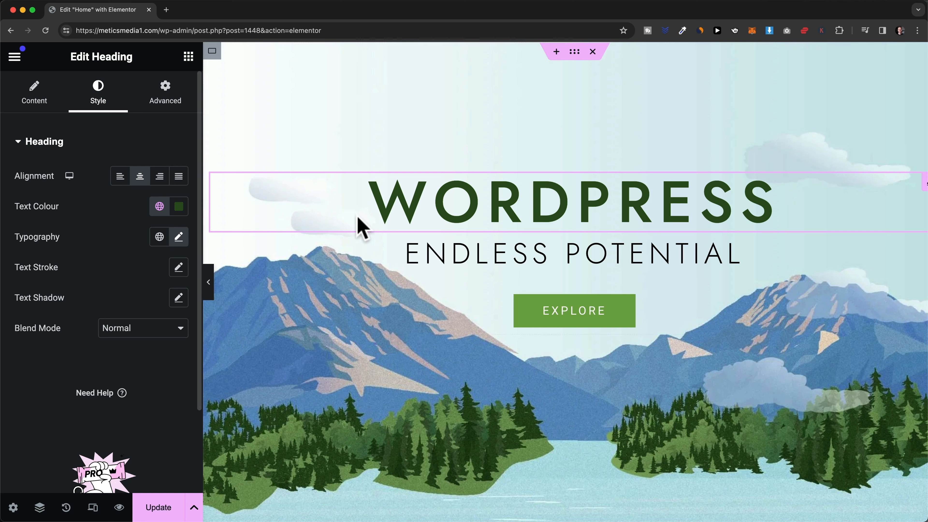
Give the Wordpress heading a custom blue text colour, #236D96
left_click(178, 212)
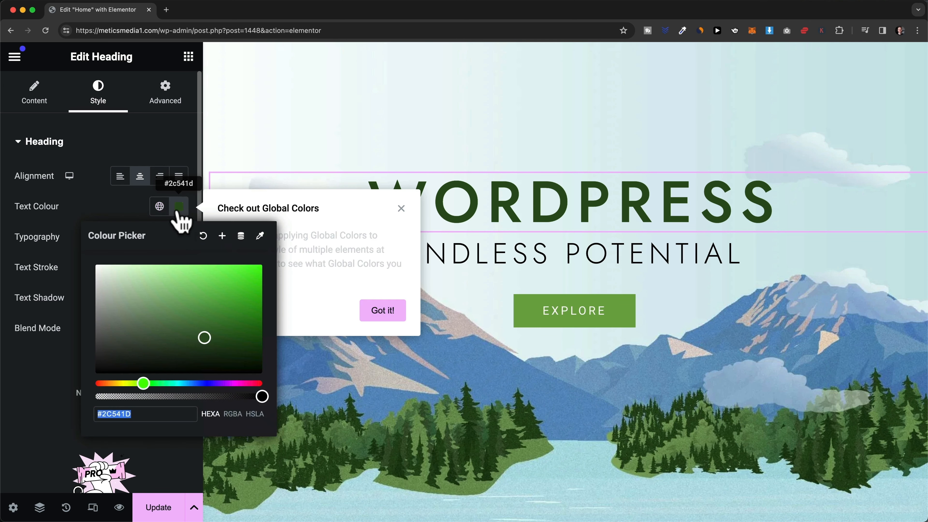
left_click_drag(174, 383, 188, 382)
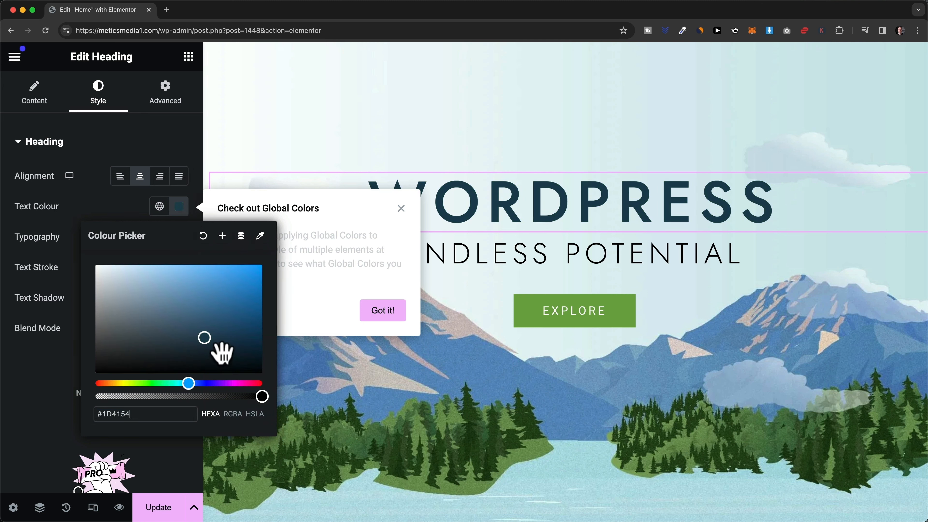
mouse_move(220, 353)
left_mouse_down()
mouse_move(226, 301)
mouse_move(222, 312)
left_mouse_up()
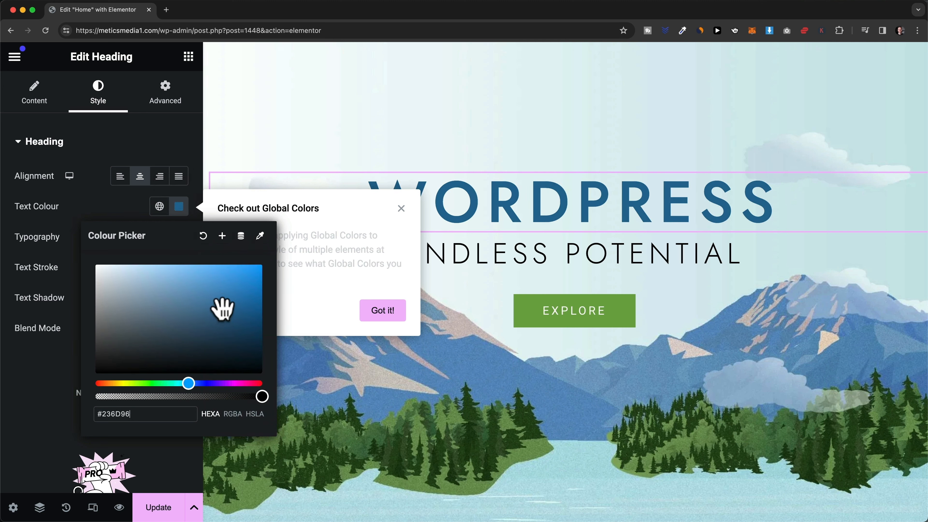
left_click(138, 210)
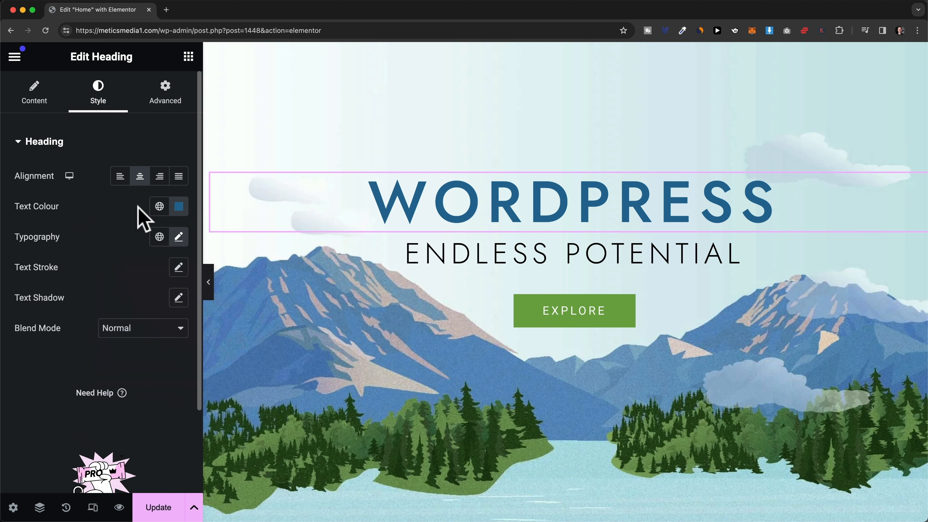
Look through the global colours and apply Theme Colour 2 (#2c541d) as the Wordpress heading's text colour
left_click(159, 207)
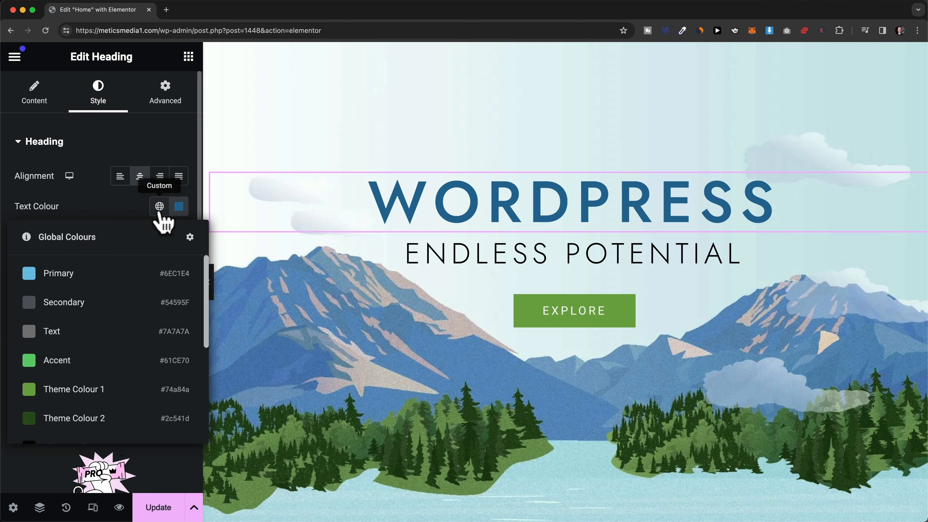
scroll(121, 294, "down", 1)
scroll(121, 298, "down", 3)
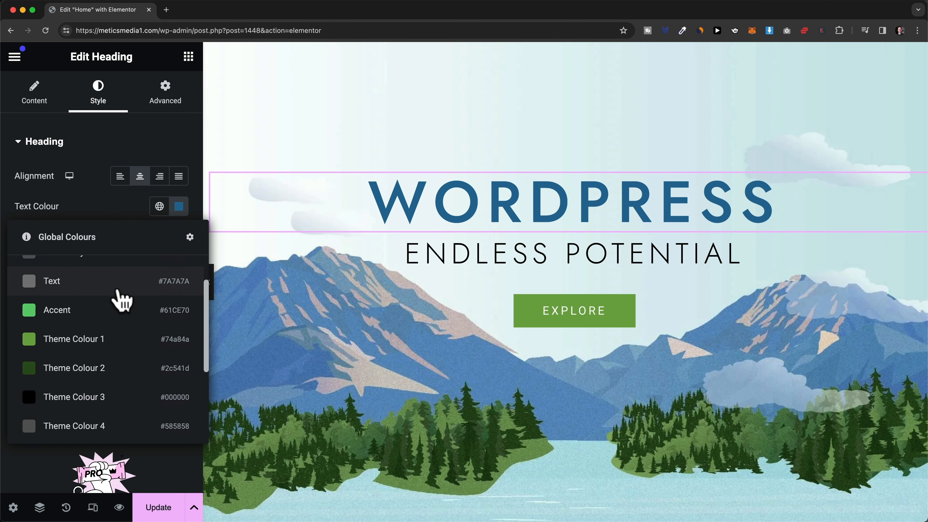
scroll(128, 347, "down", 5)
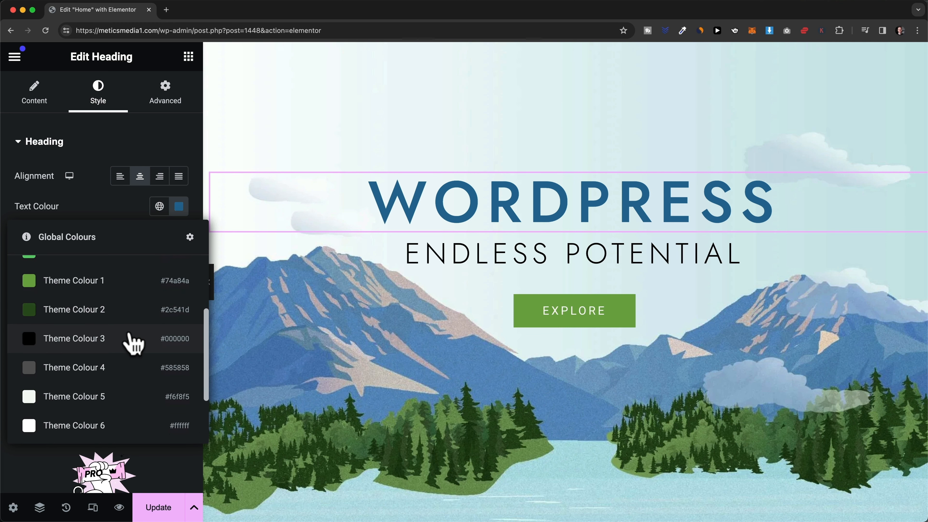
scroll(116, 361, "up", 7)
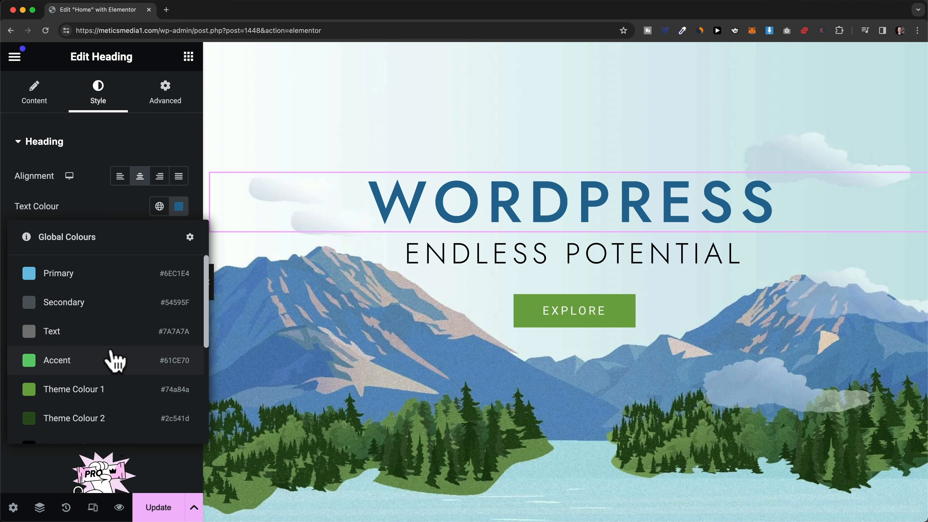
scroll(108, 363, "down", 1)
left_click(89, 380)
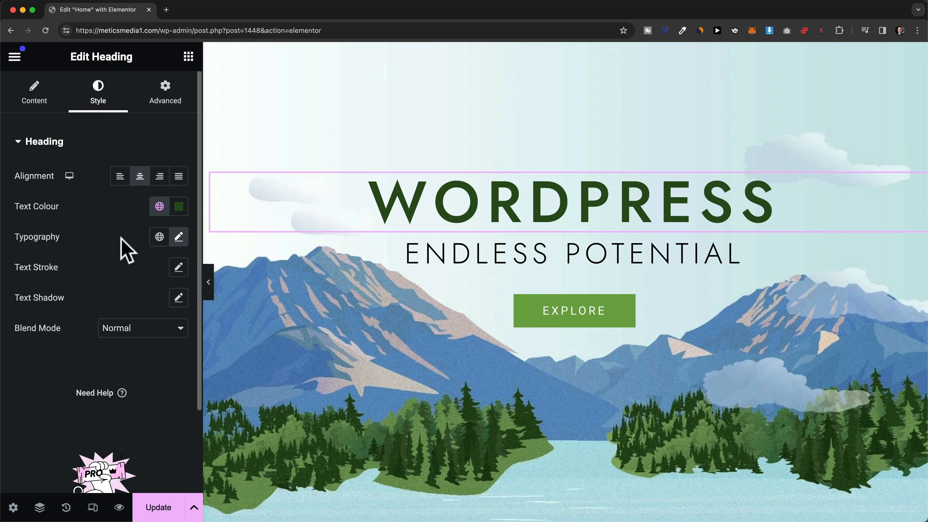
Set the Wordpress heading's font family to Verdana and its size to 83 px in the typography settings
left_click(178, 238)
scroll(83, 315, "down", 5)
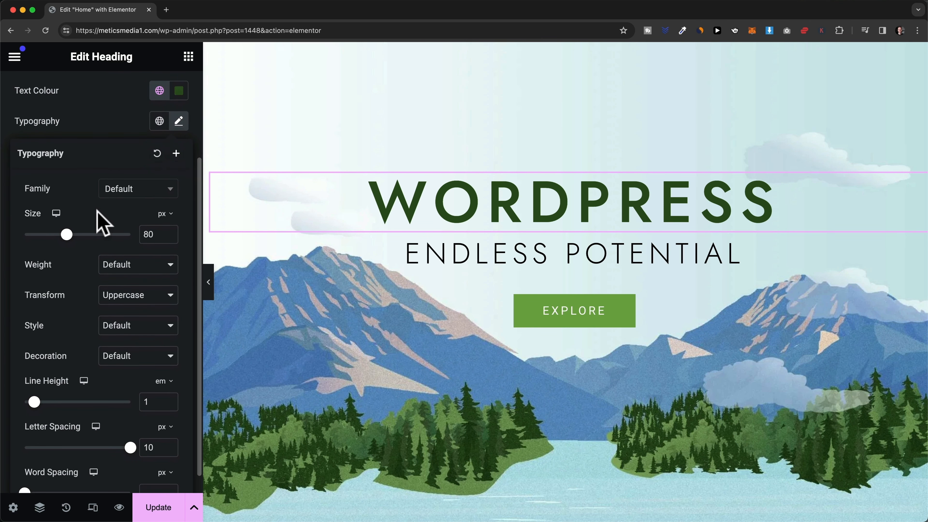
left_click(135, 193)
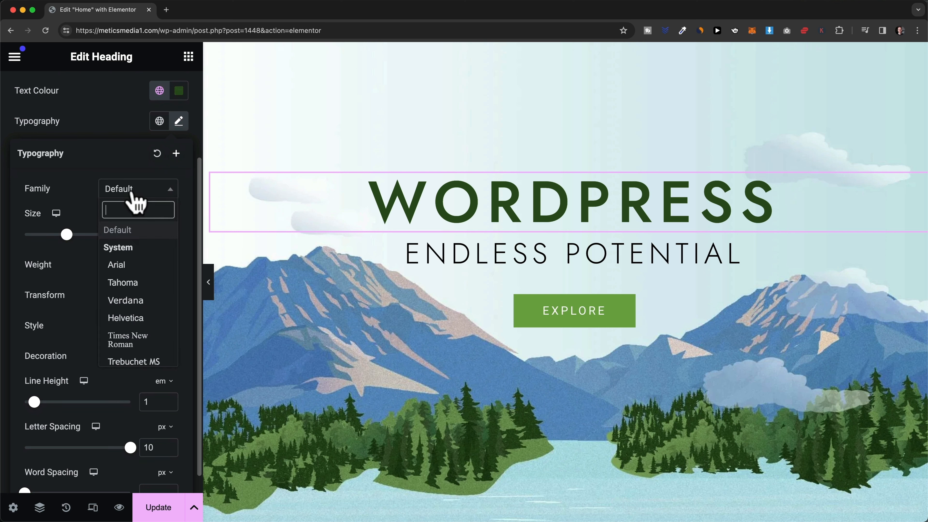
left_click(135, 306)
scroll(95, 248, "down", 1)
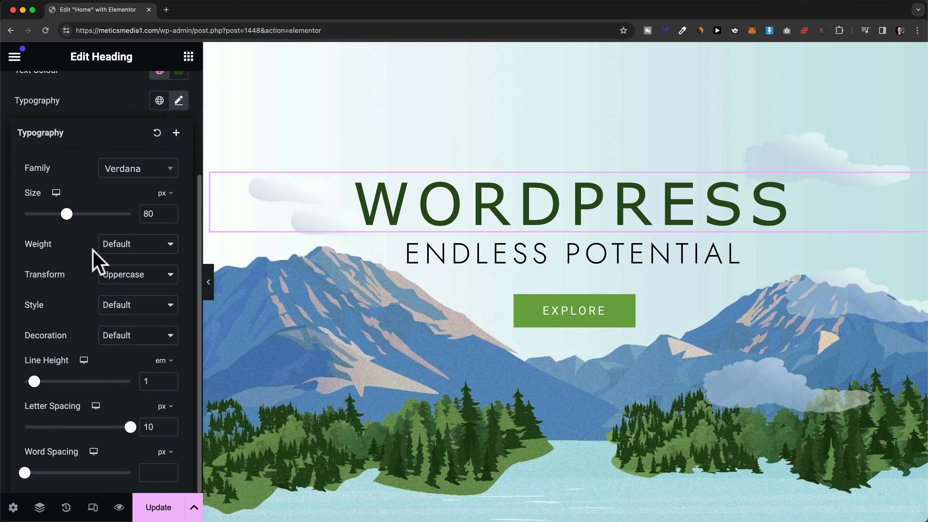
mouse_move(68, 214)
left_mouse_down()
mouse_move(79, 214)
mouse_move(69, 214)
left_mouse_up()
Try a 700 (Bold) weight on the Wordpress heading and settle on 500 (Medium)
left_click(111, 244)
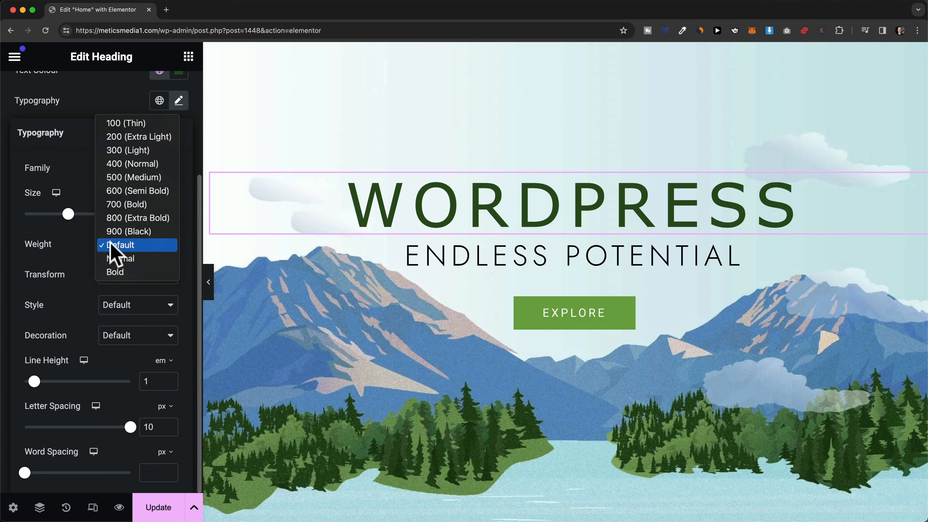
left_click(143, 205)
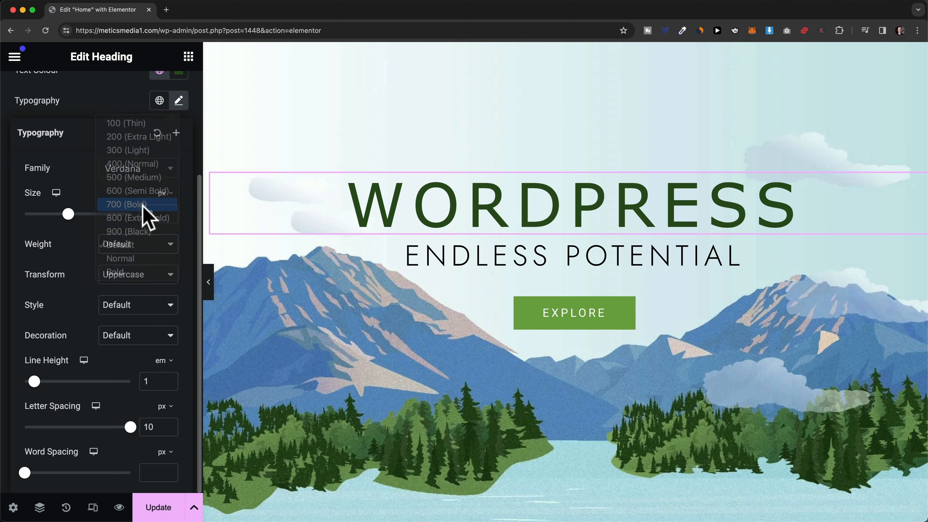
left_click(132, 255)
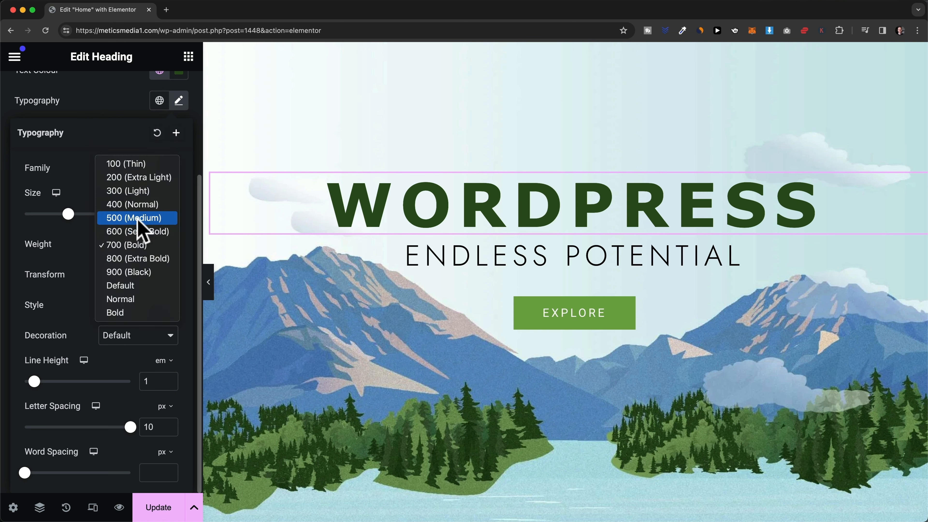
left_click(141, 218)
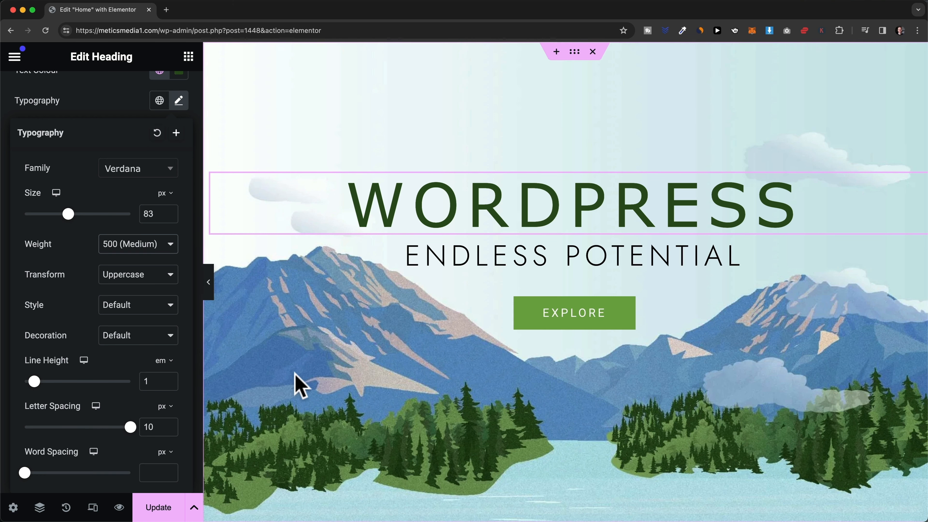
Open the settings of the text paragraph below the ABOUT US heading
scroll(439, 263, "down", 10)
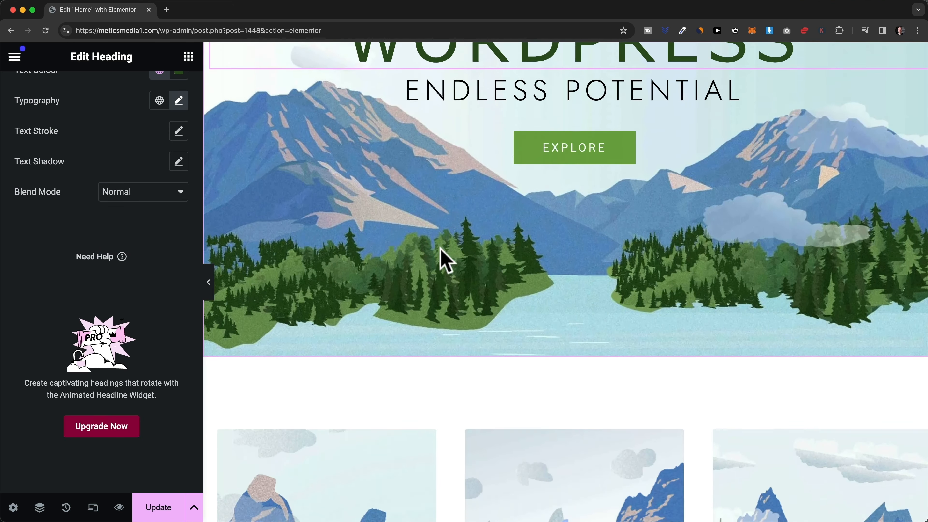
scroll(444, 259, "down", 12)
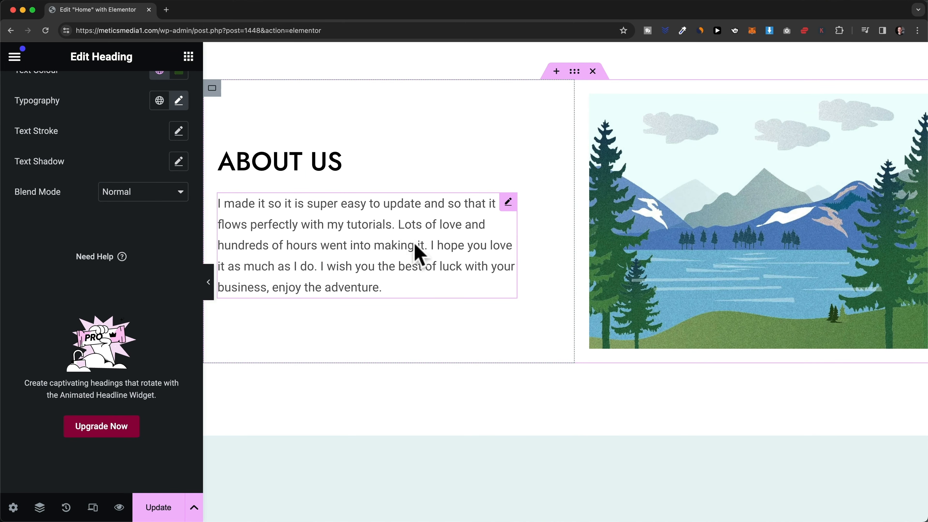
left_click(408, 237)
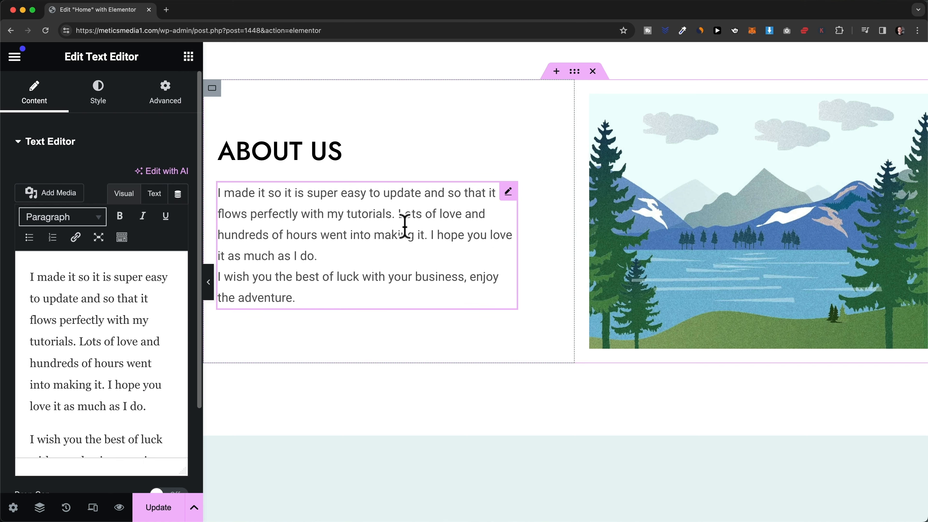
Set the ABOUT US paragraph's typography to line height 32 px, letter spacing -0.3 px and word spacing 1 px
left_click(104, 106)
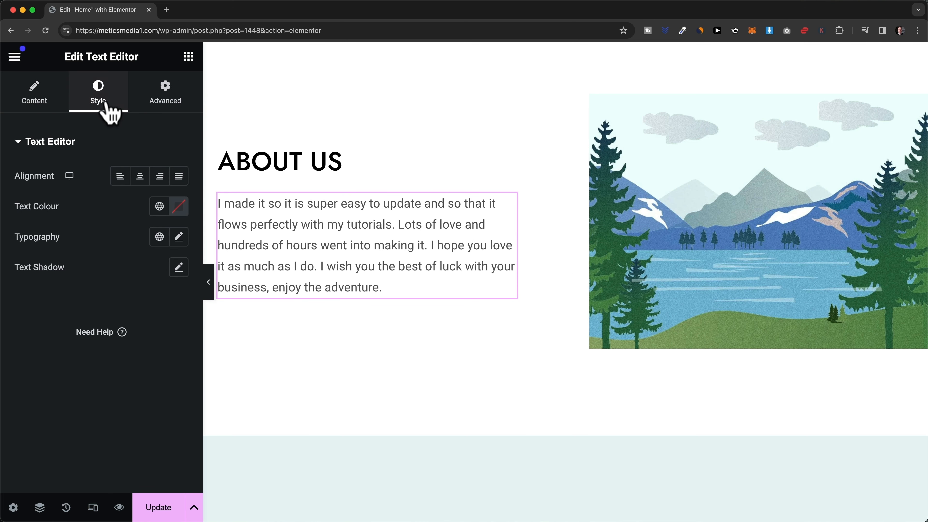
left_click(178, 241)
scroll(91, 298, "down", 4)
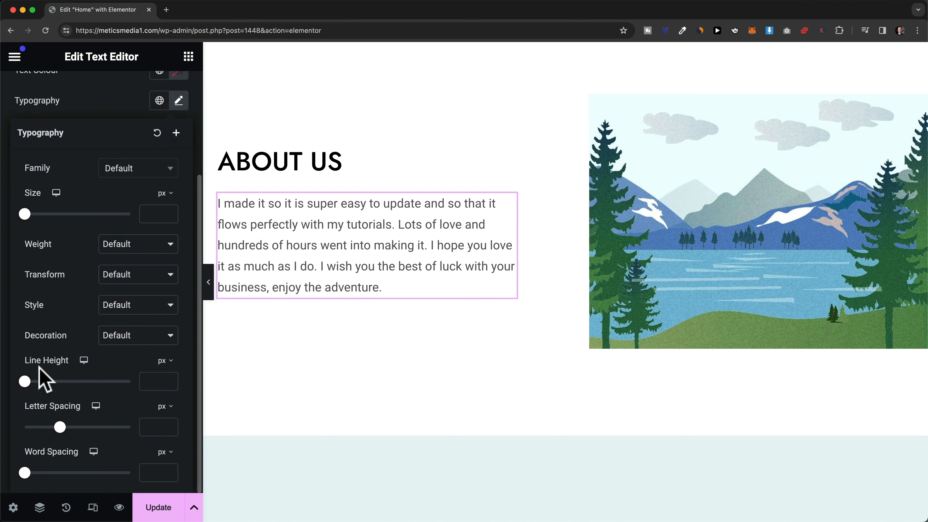
left_click_drag(26, 382, 59, 382)
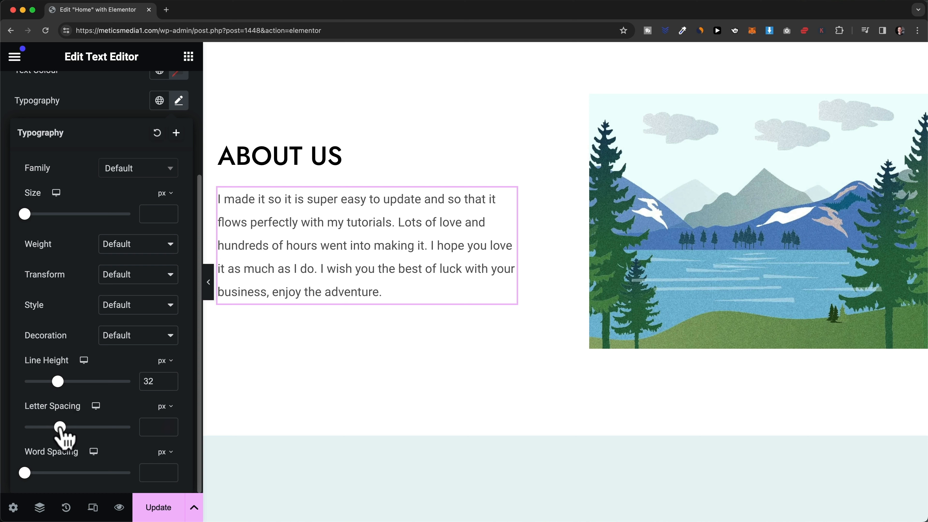
mouse_move(60, 427)
left_mouse_down()
mouse_move(71, 427)
mouse_move(58, 427)
left_mouse_up()
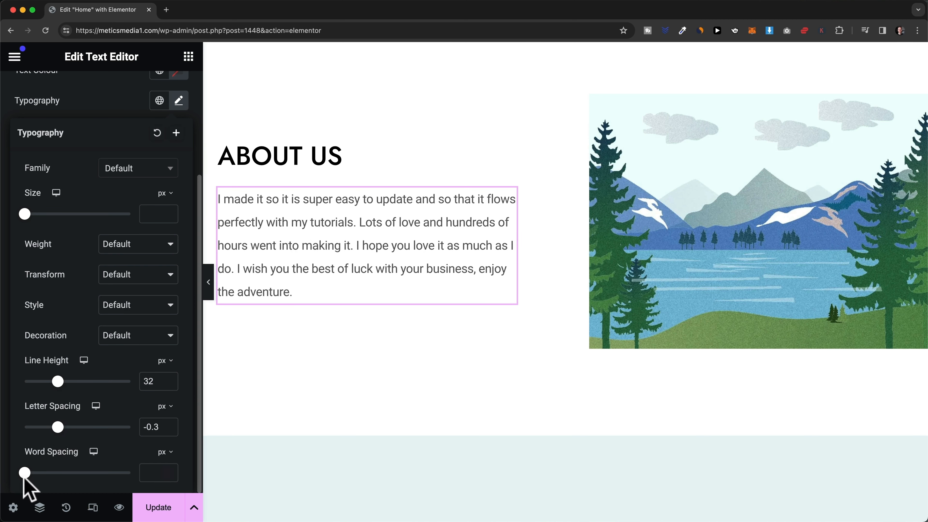
mouse_move(24, 473)
left_mouse_down()
mouse_move(39, 472)
mouse_move(26, 473)
left_mouse_up()
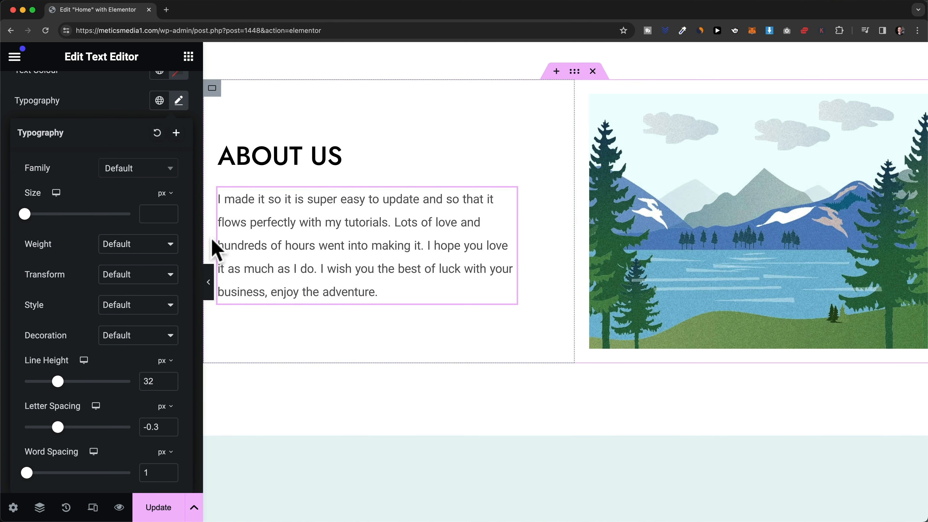
scroll(154, 186, "up", 2)
scroll(143, 188, "up", 2)
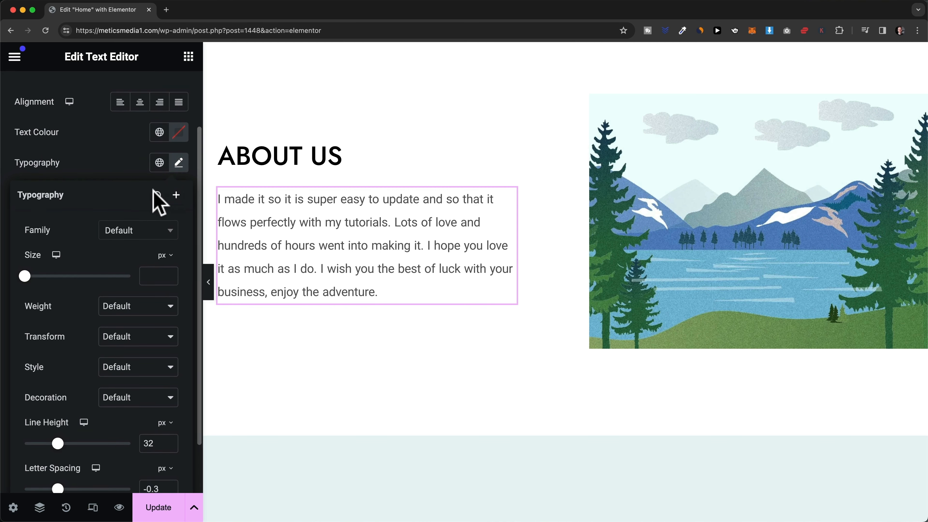
left_click(177, 166)
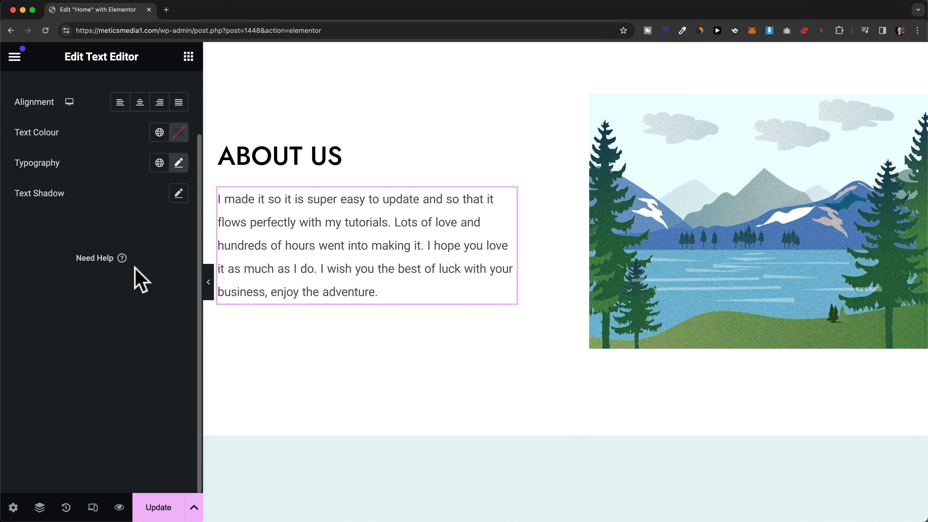
Look over the advanced layout settings of the ABOUT US paragraph, such as margin, padding, width and position
scroll(139, 279, "up", 5)
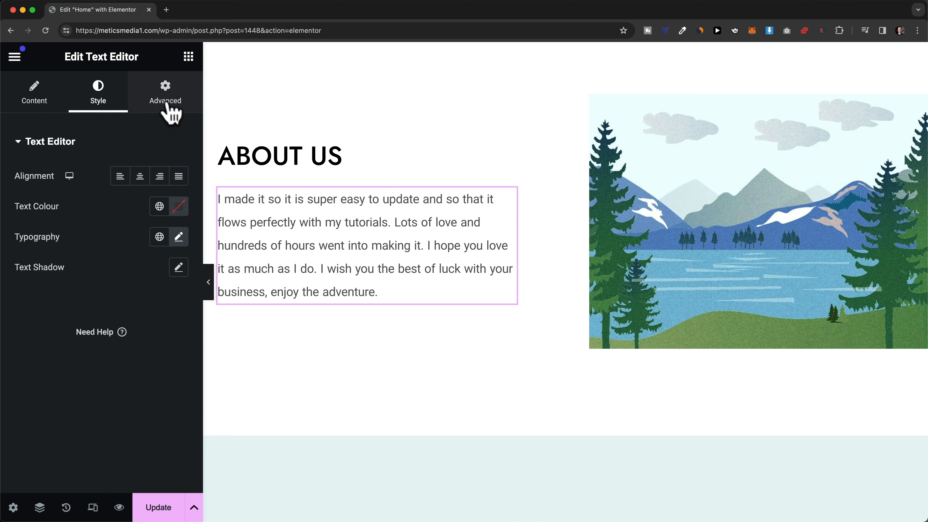
left_click(168, 110)
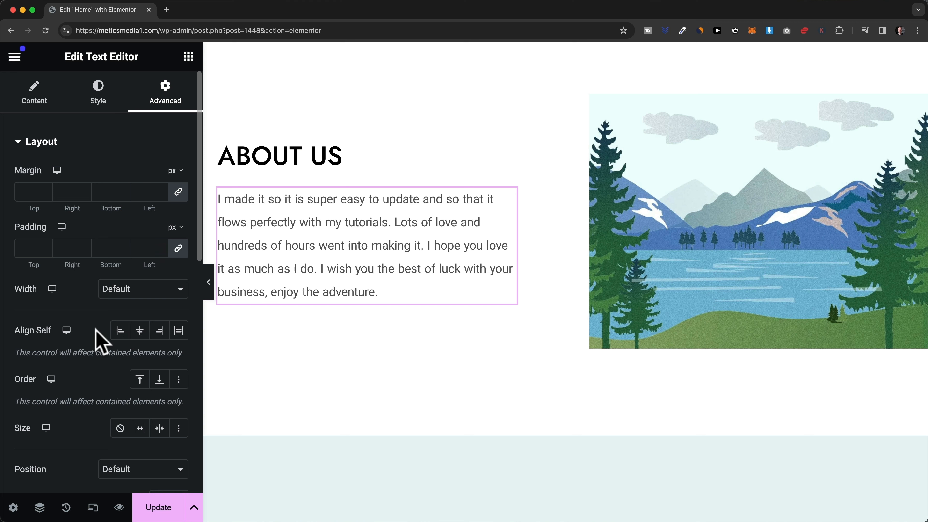
scroll(101, 342, "down", 2)
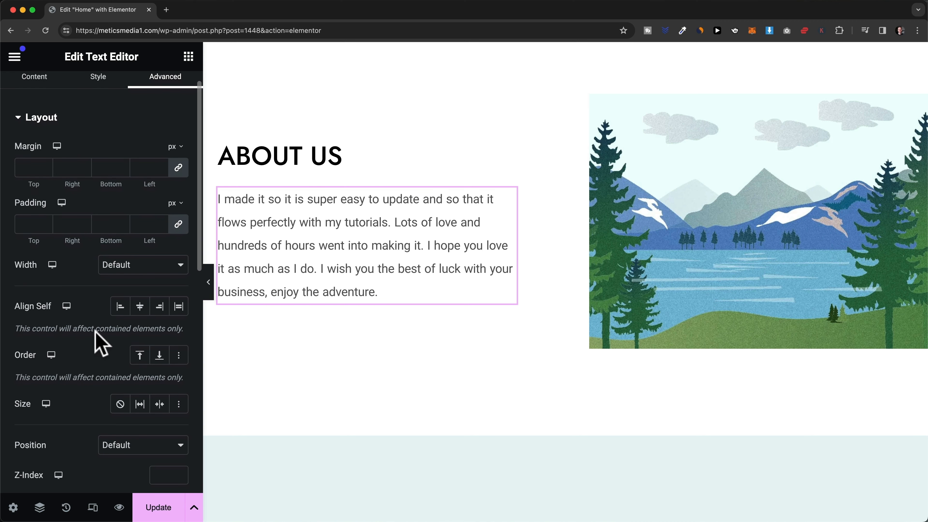
scroll(100, 342, "up", 2)
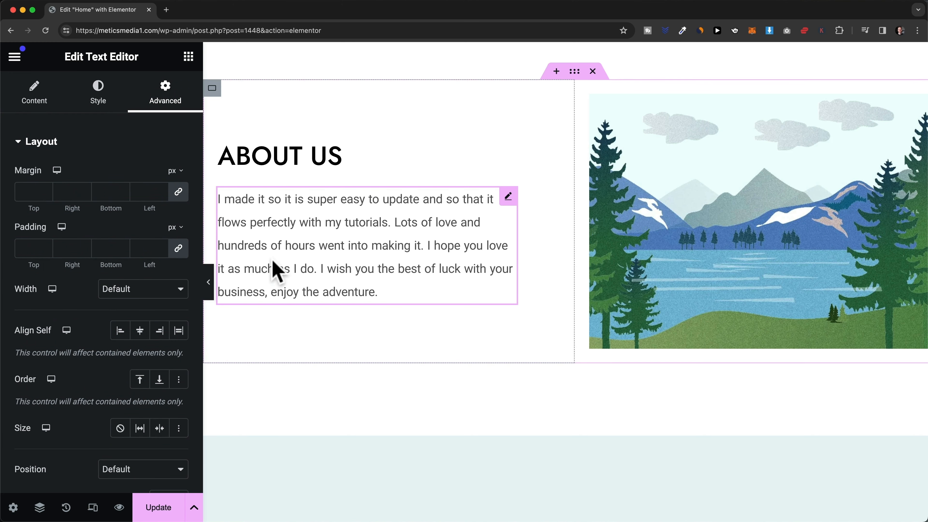
Delete the EXPLORE button in the hero section and place a new Button widget below the ENDLESS POTENTIAL heading
scroll(310, 291, "up", 10)
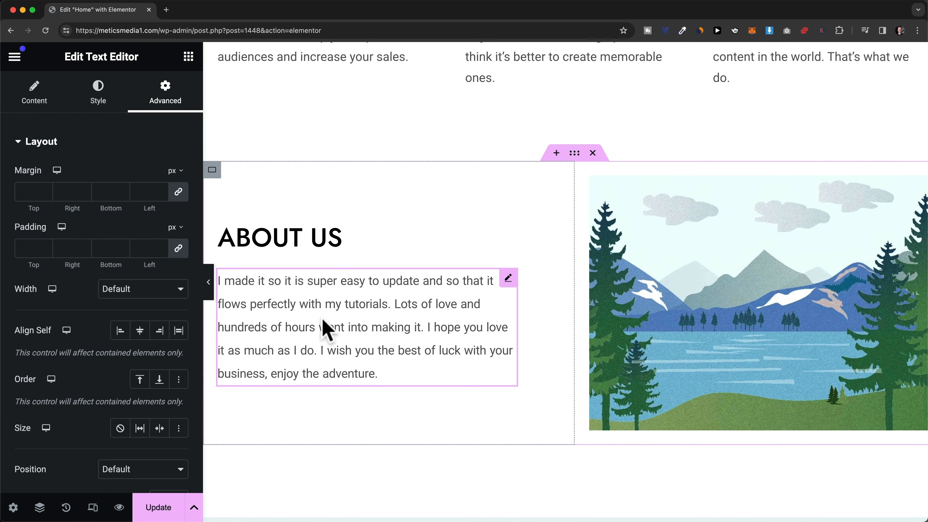
scroll(398, 332, "up", 10)
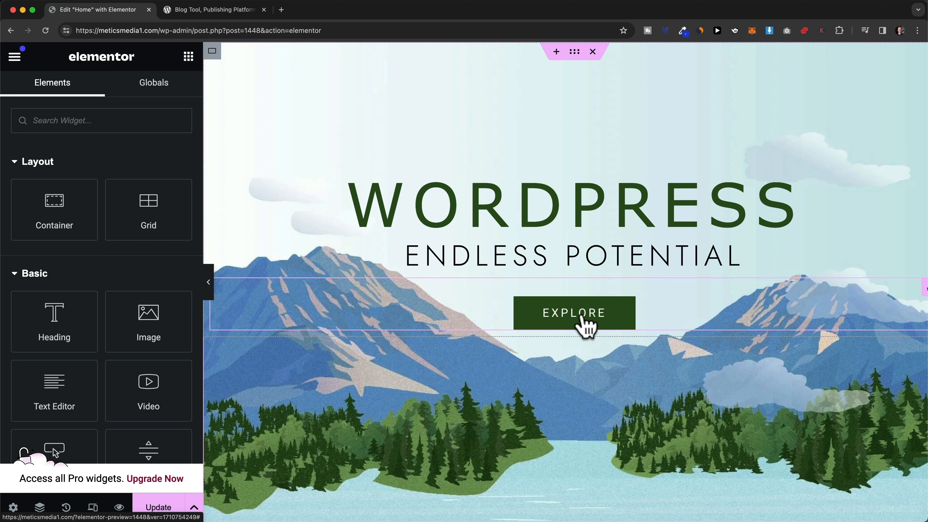
right_click(613, 319)
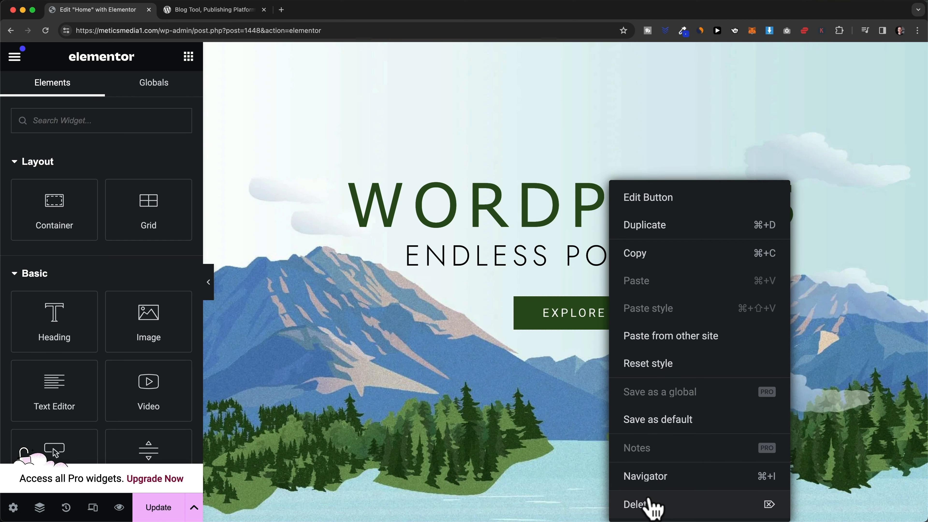
left_click(654, 505)
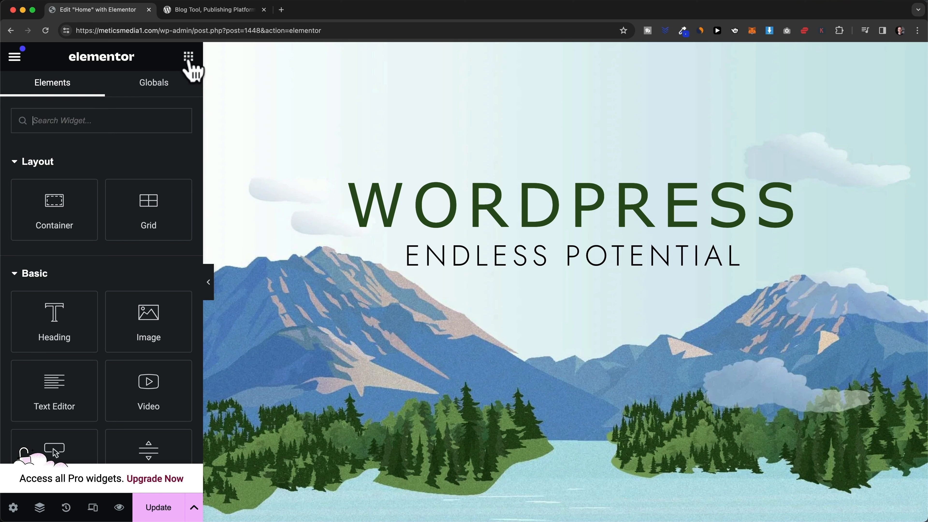
scroll(97, 265, "down", 5)
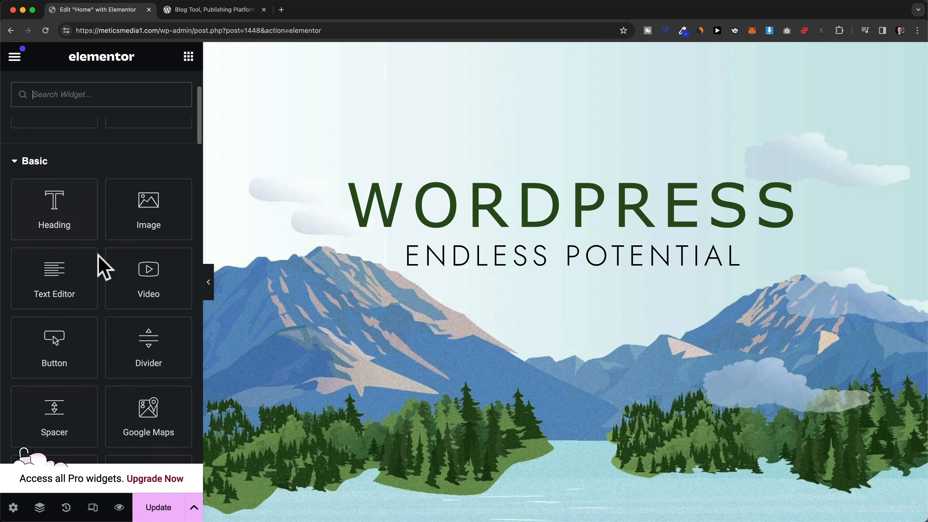
left_click_drag(59, 350, 581, 277)
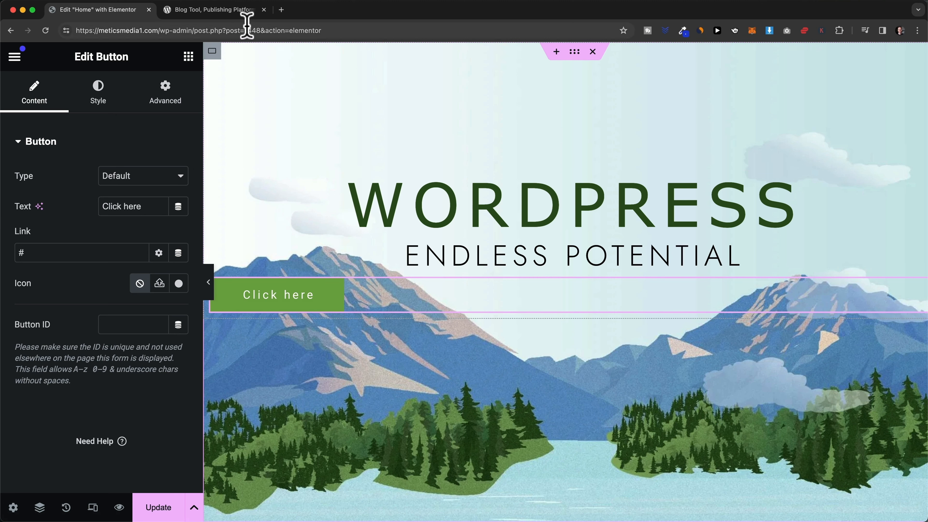
Examine the Get WordPress button on the wordpress.org page as a reference and return to the Elementor editor
left_click(237, 11)
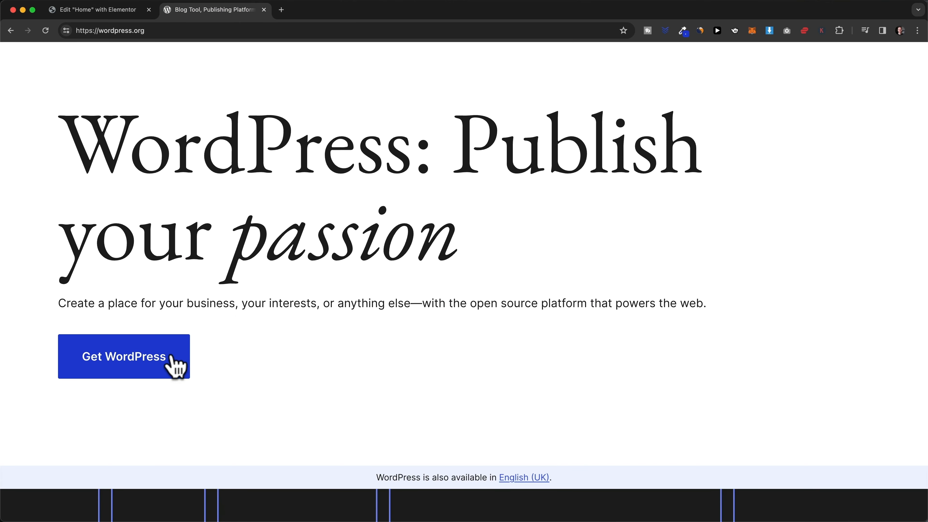
scroll(161, 336, "up", 3)
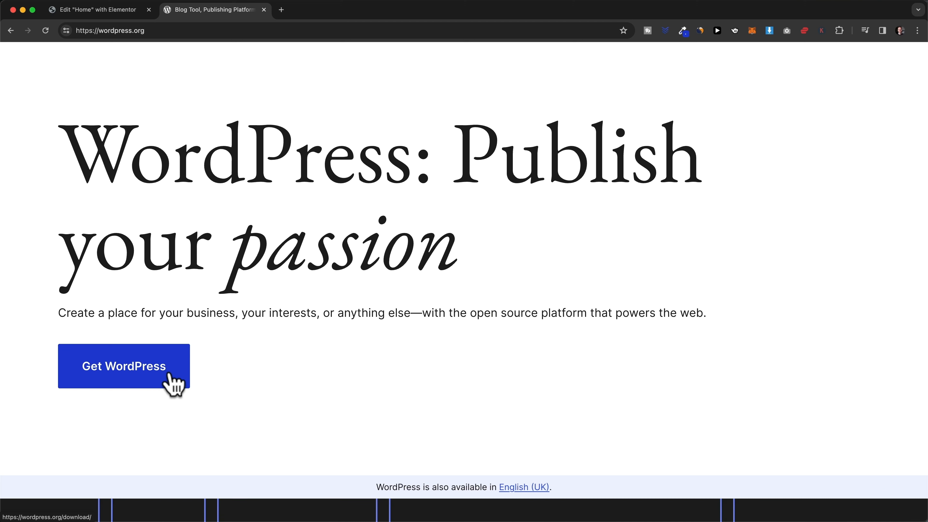
left_click(127, 15)
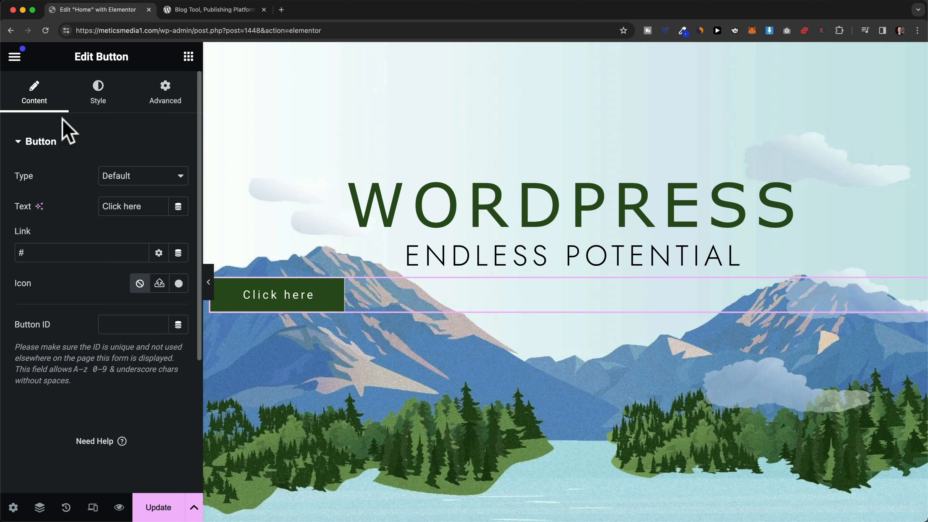
Review the button type options, keep Default, and set the new hero button's text to "Get WordPress"
left_click(123, 178)
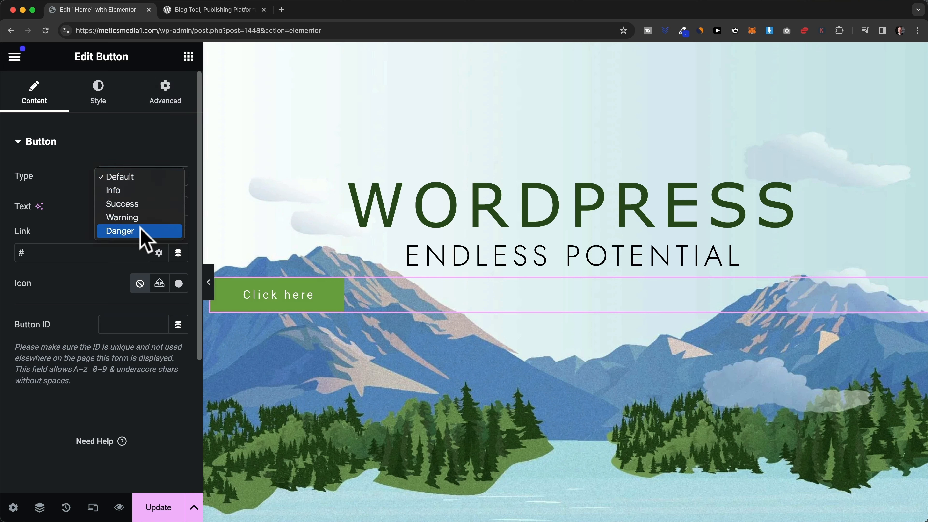
left_click(138, 179)
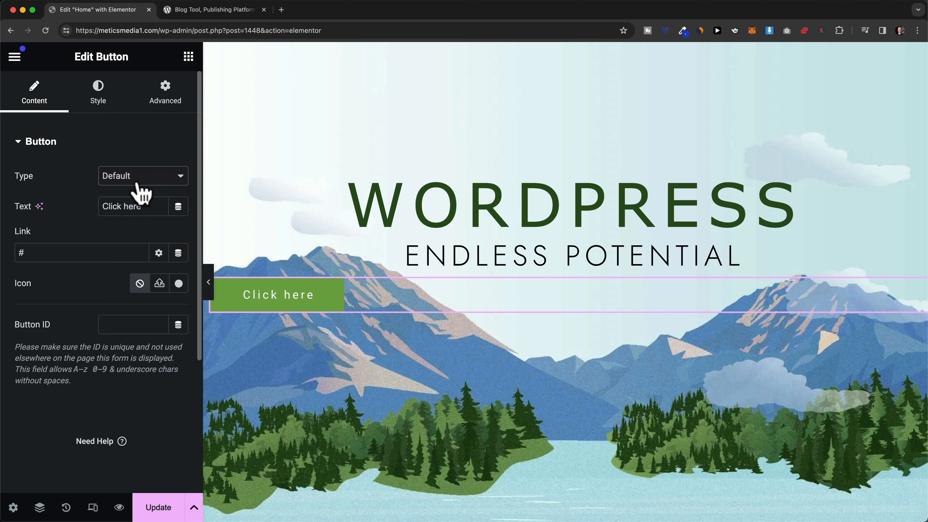
left_click_drag(141, 206, 104, 202)
type("G")
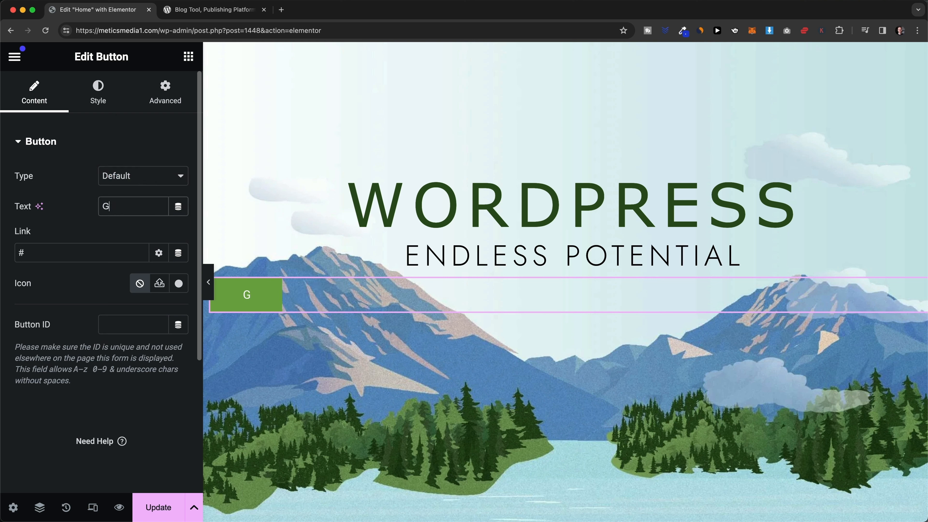
type("et WordPress")
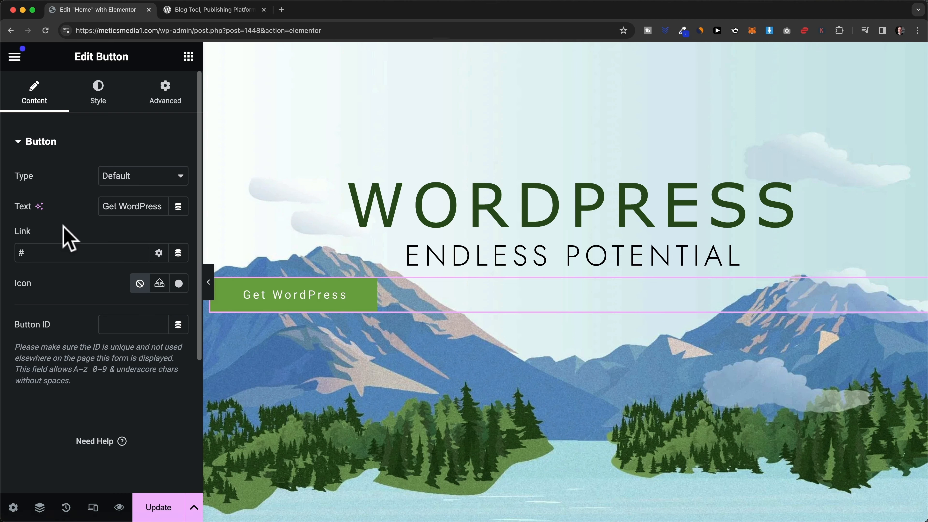
Search the site's pages for "contact" and link the Get WordPress button to the Contact page
left_click_drag(43, 254, 21, 253)
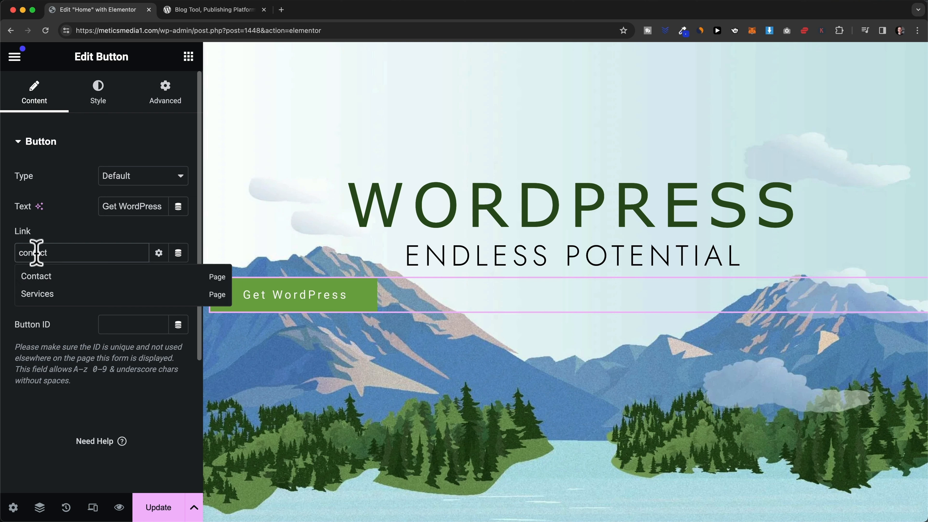
left_click(51, 281)
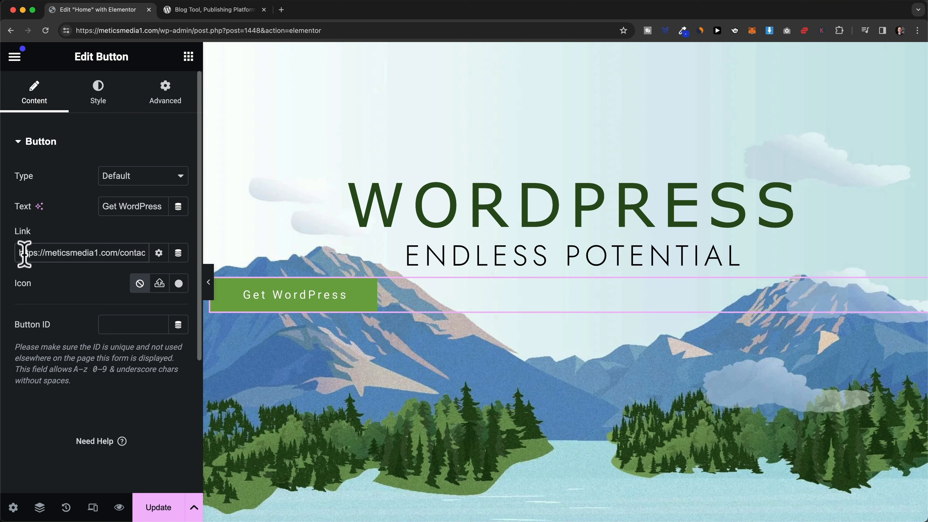
left_click_drag(20, 252, 116, 249)
left_click(87, 269)
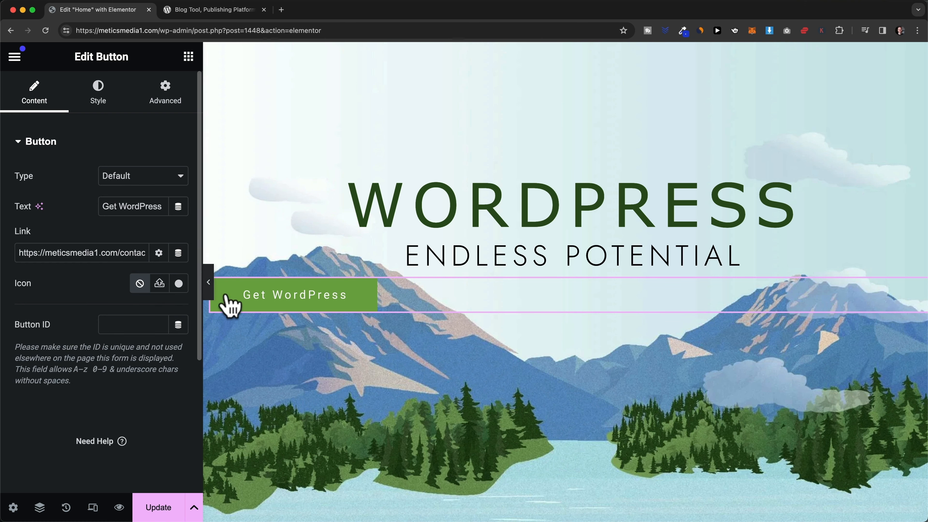
Compare with the button on wordpress.org and centre-align the hero's Get WordPress button in Elementor
left_click(235, 11)
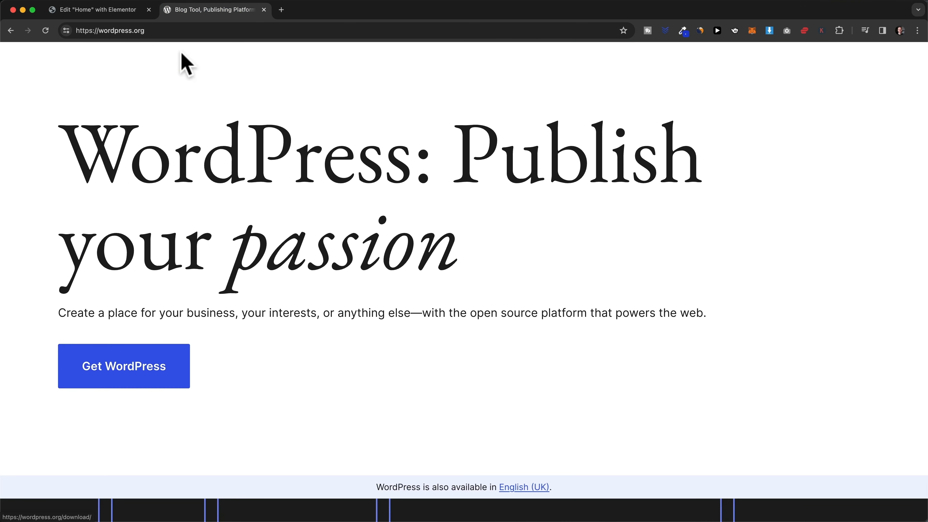
left_click(115, 10)
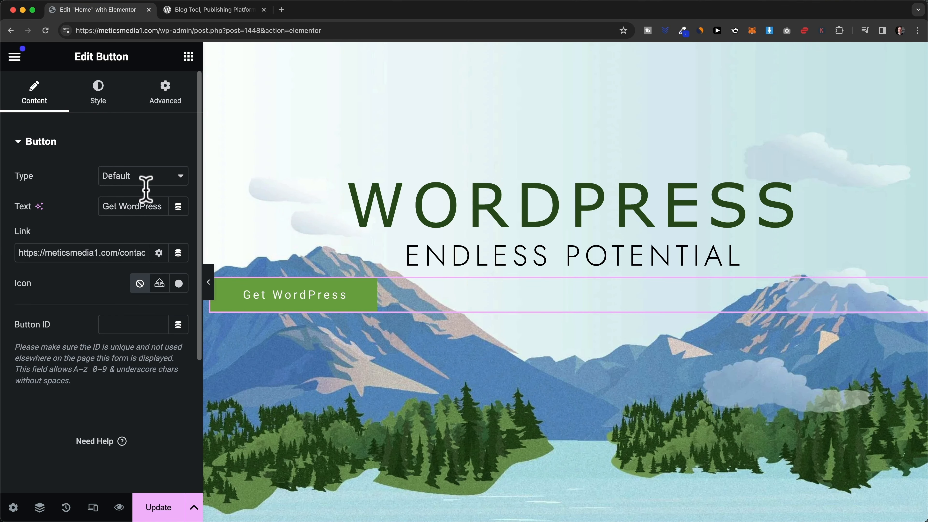
left_click(99, 105)
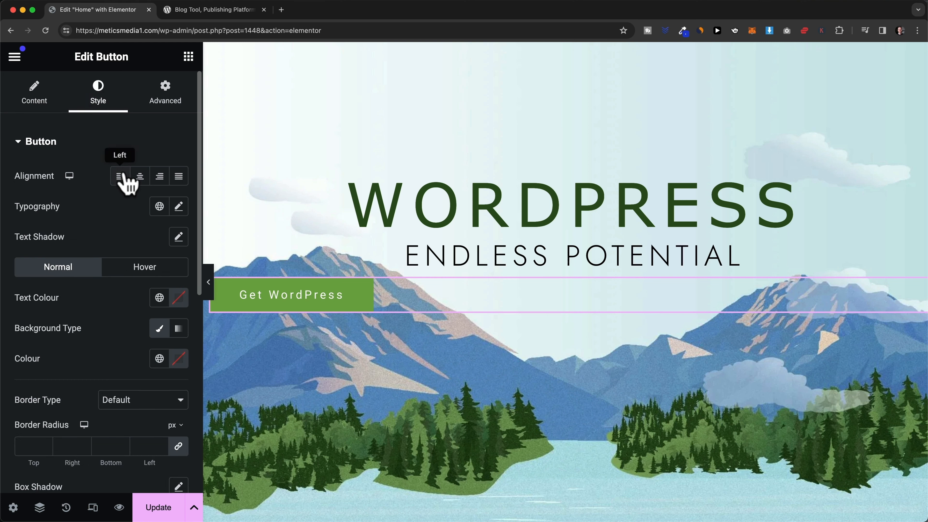
left_click(140, 177)
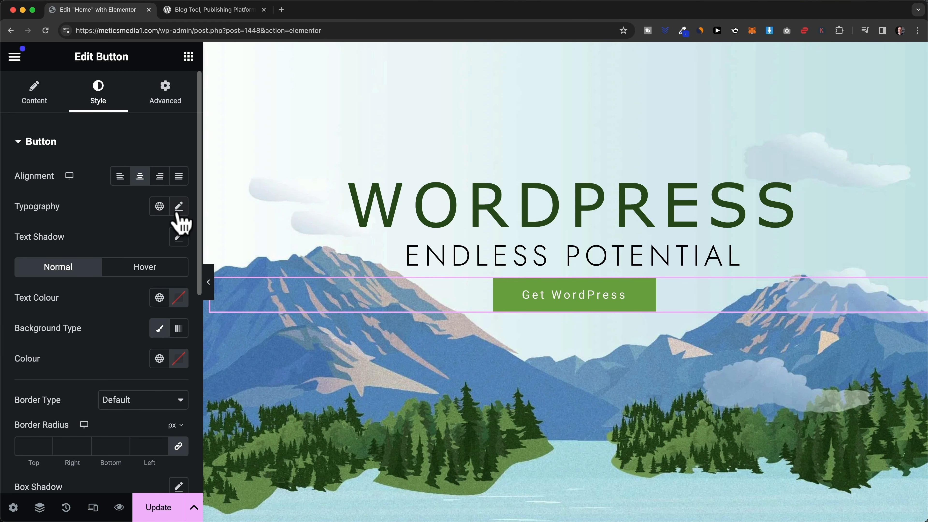
Check the button on wordpress.org and, back in Elementor, set the hero button's font family to Arial and size to 17 px
left_click(221, 11)
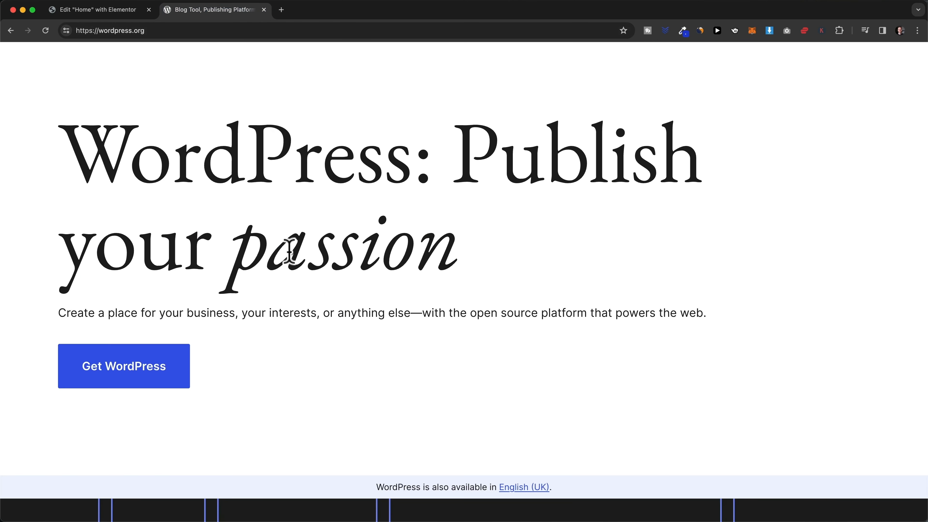
scroll(155, 322, "down", 2)
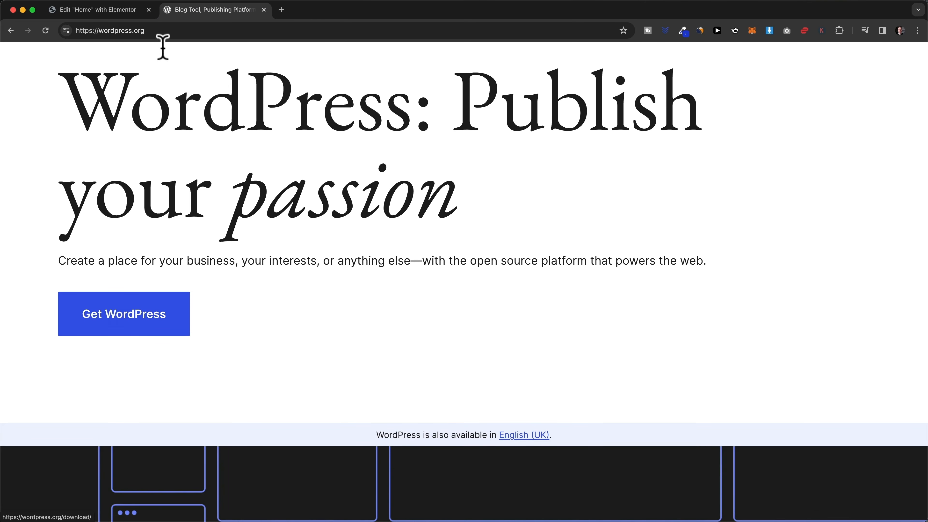
left_click(124, 10)
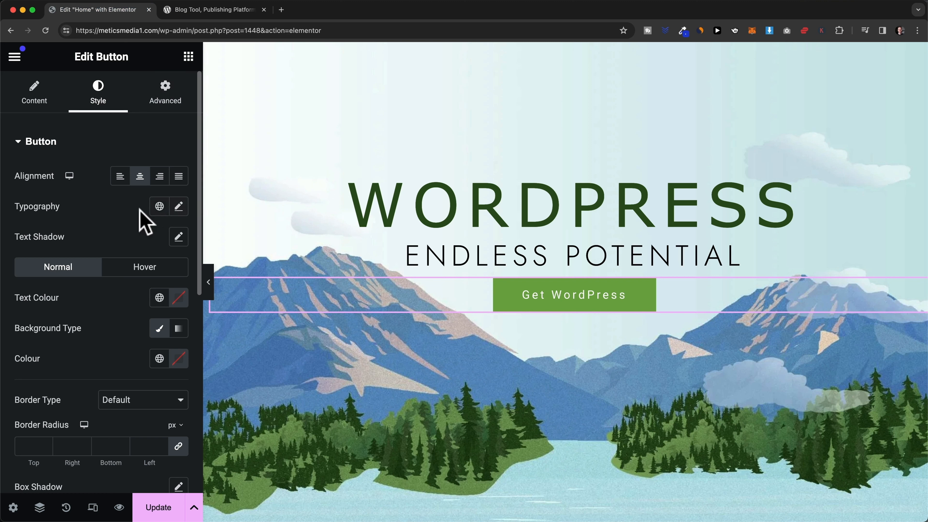
left_click(178, 207)
scroll(93, 289, "down", 2)
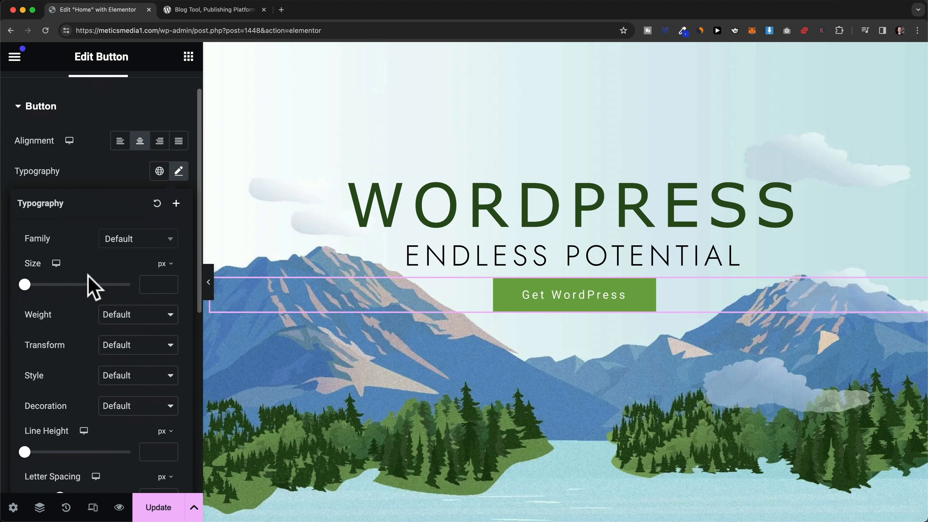
left_click(128, 206)
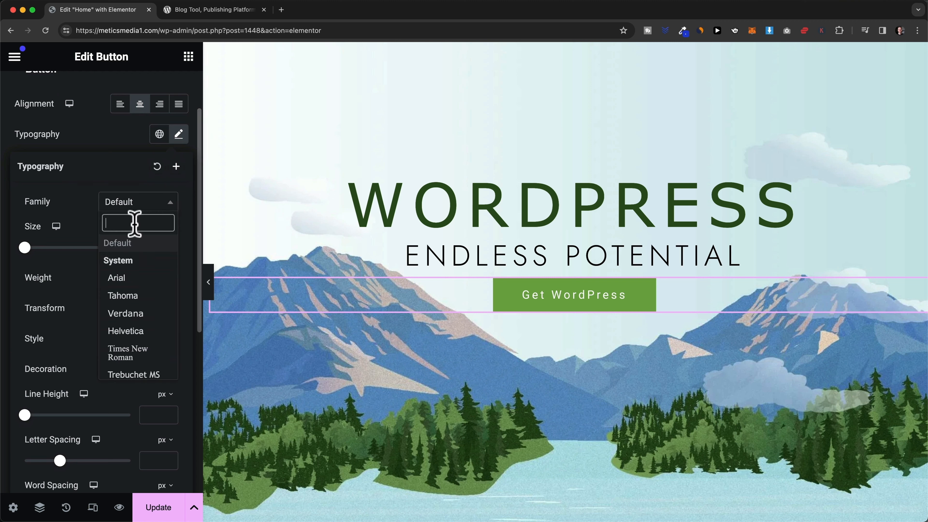
left_click(130, 278)
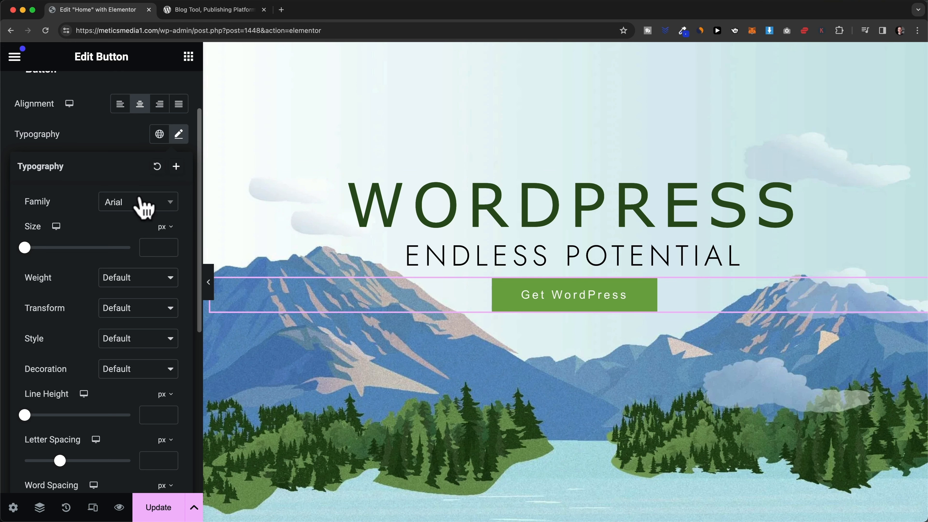
mouse_move(24, 247)
left_mouse_down()
mouse_move(42, 248)
mouse_move(33, 248)
left_mouse_up()
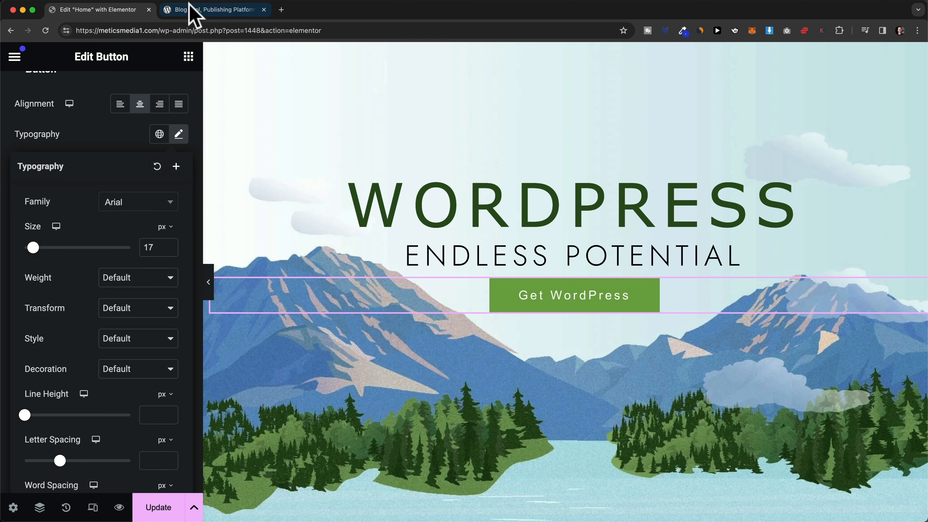
Compare with the wordpress.org button and set the hero button text to weight 600 (Semi Bold) with -0.3 px letter spacing
left_click(193, 10)
left_click(121, 7)
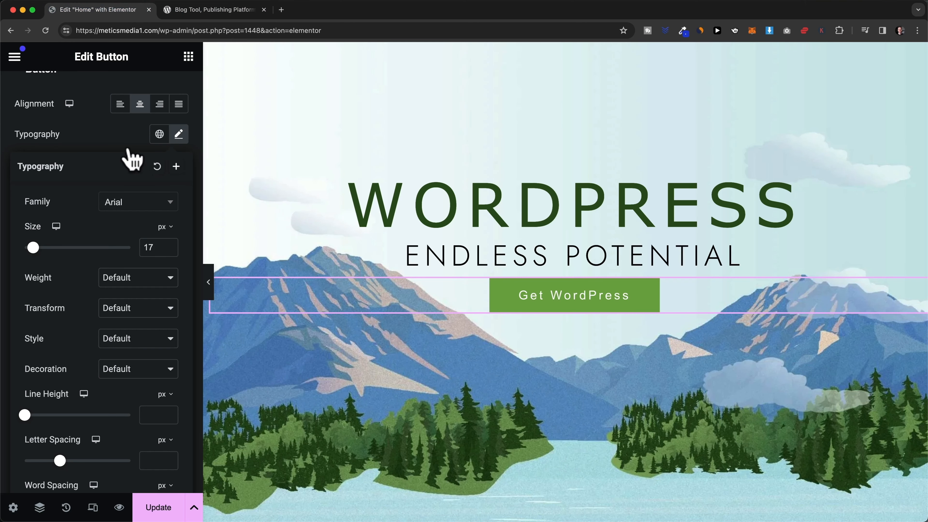
left_click(118, 279)
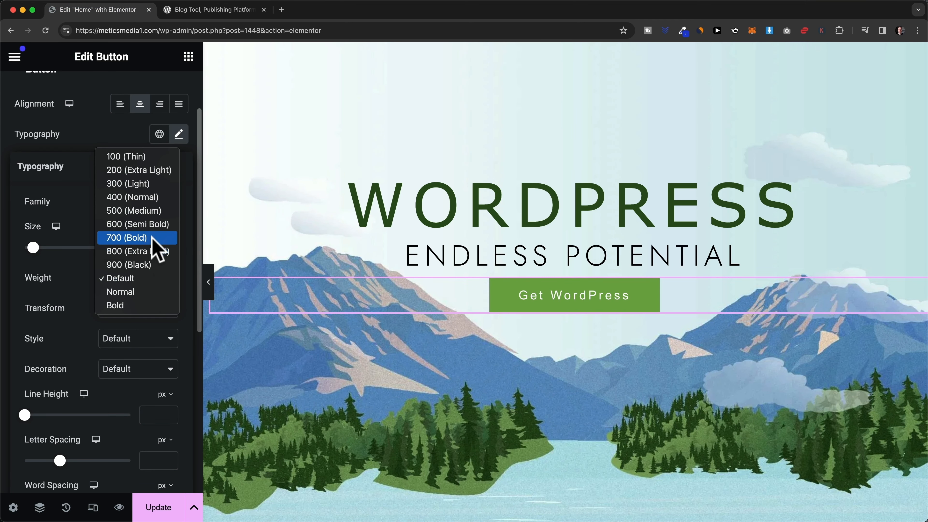
left_click(150, 225)
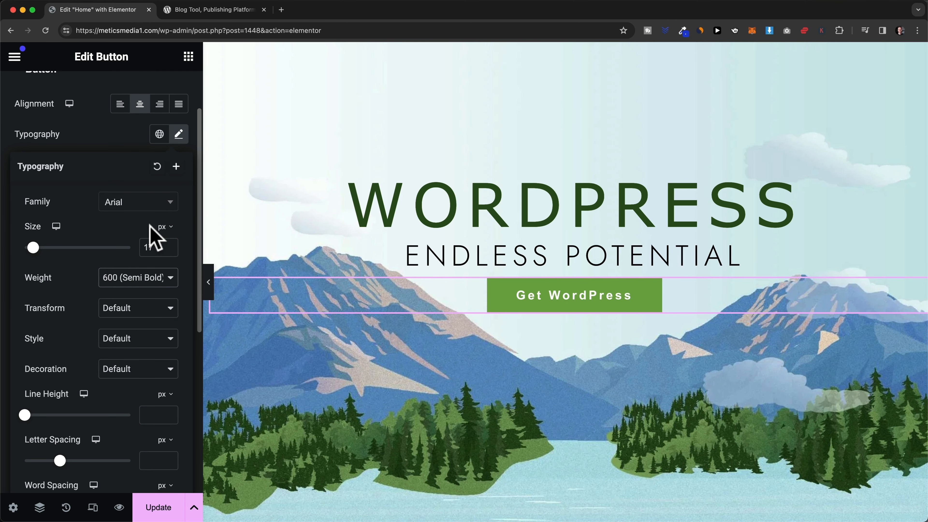
scroll(88, 303, "down", 3)
scroll(481, 271, "down", 1)
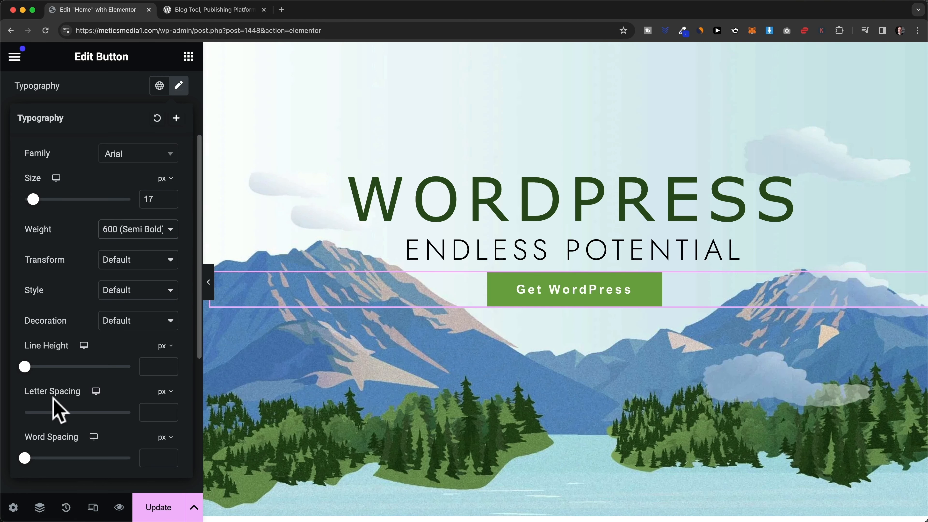
left_click_drag(60, 415, 58, 415)
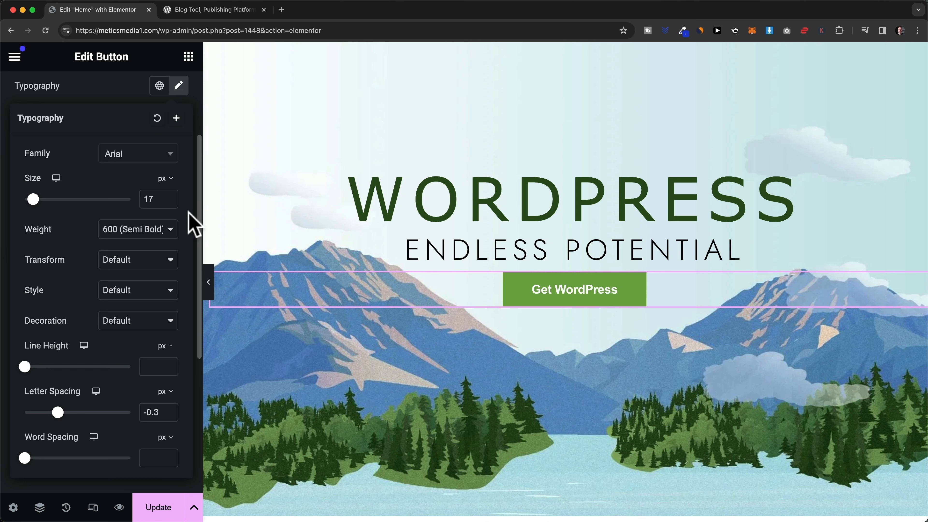
left_click(178, 86)
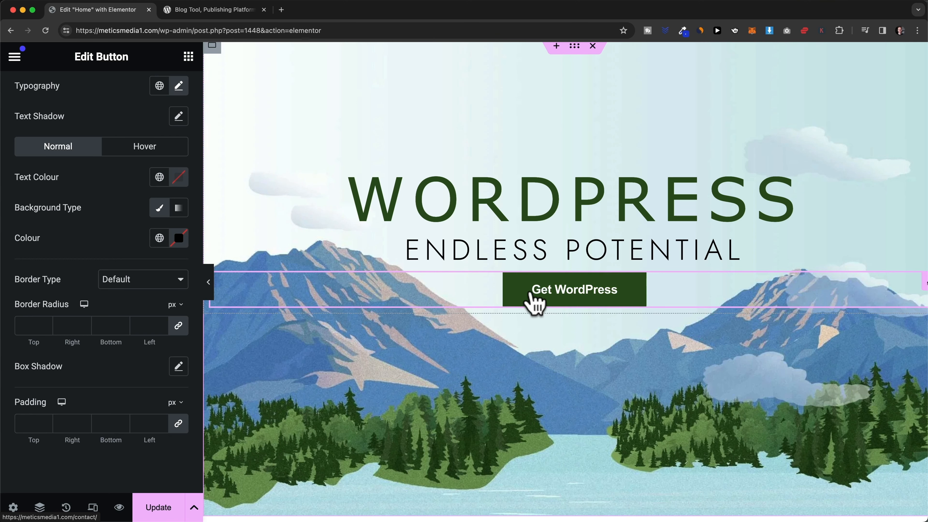
Using the wordpress.org button as reference, set the hero button's normal background colour to blue #244EC8
left_click(246, 15)
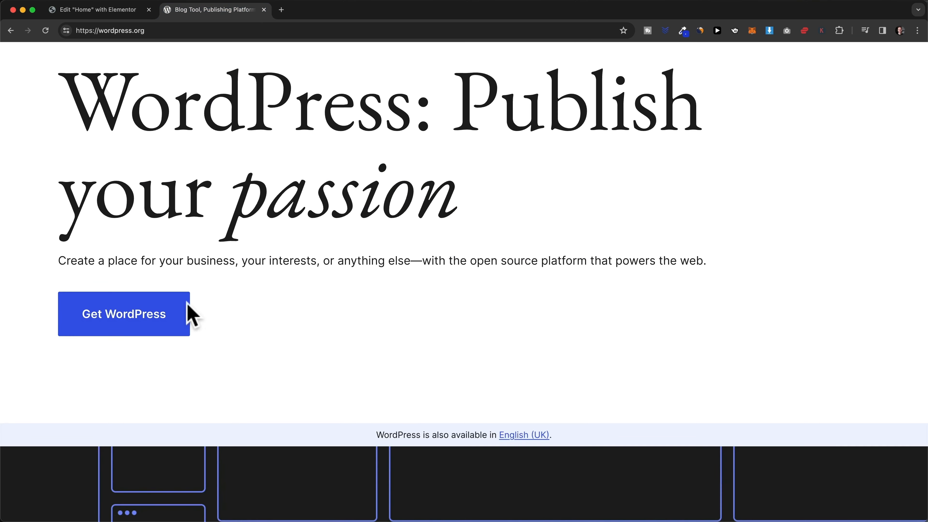
left_click(136, 12)
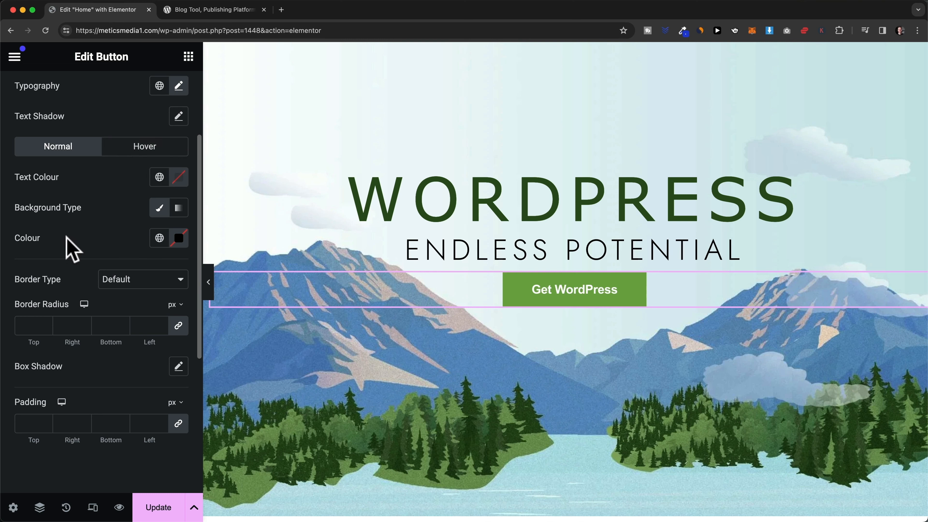
left_click(179, 245)
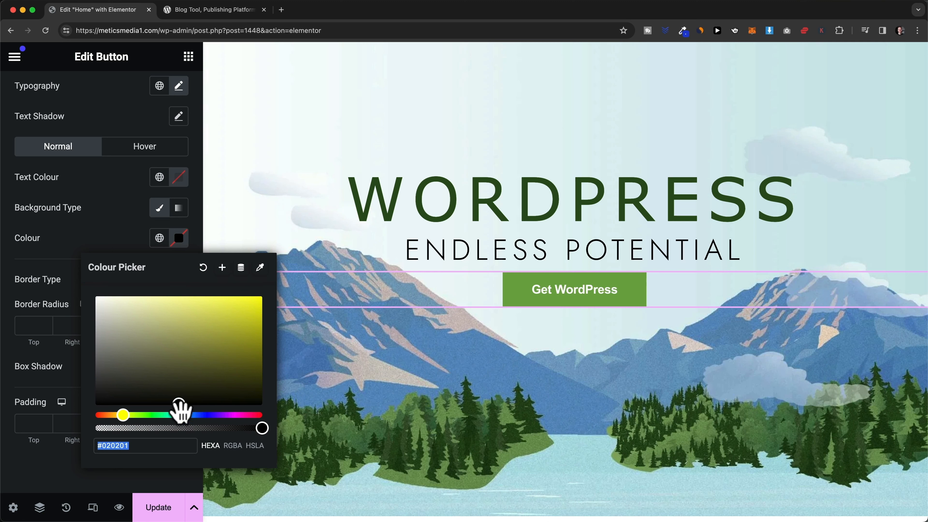
left_click_drag(191, 414, 199, 414)
left_click_drag(202, 366, 221, 330)
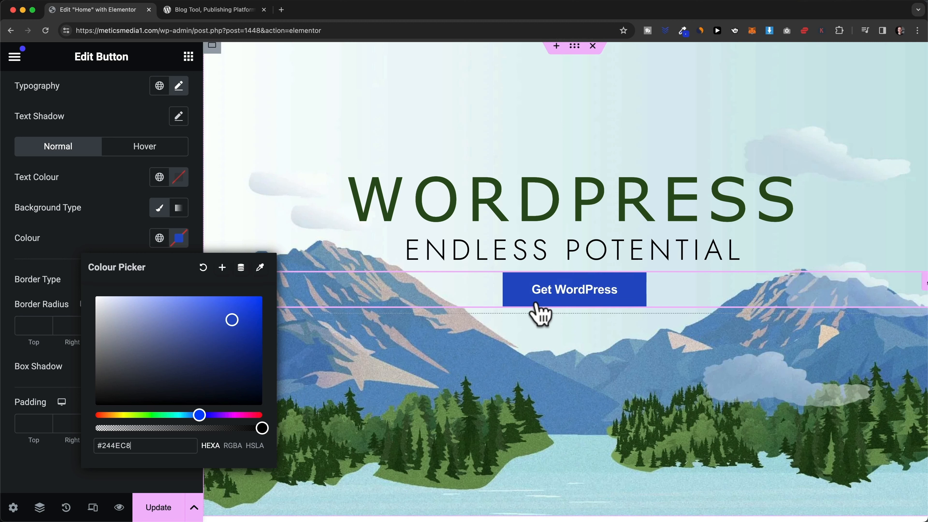
left_click(234, 12)
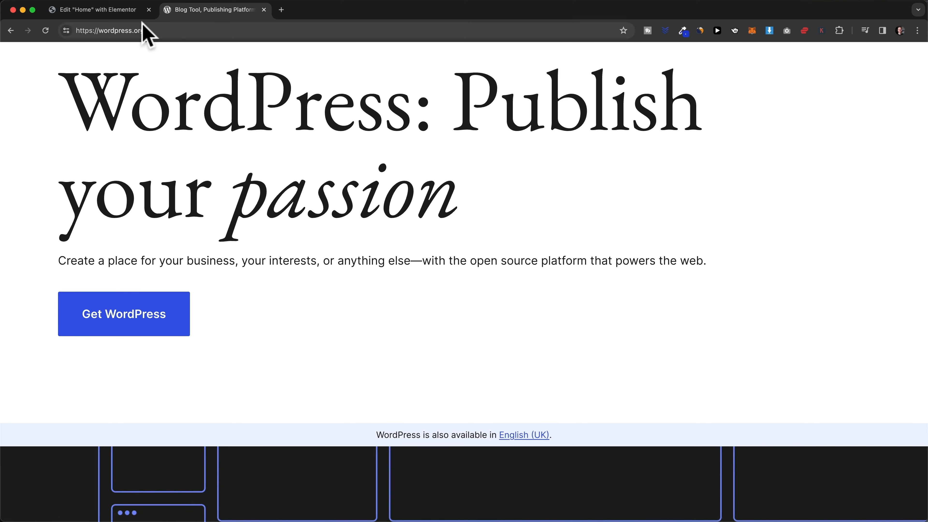
left_click(126, 9)
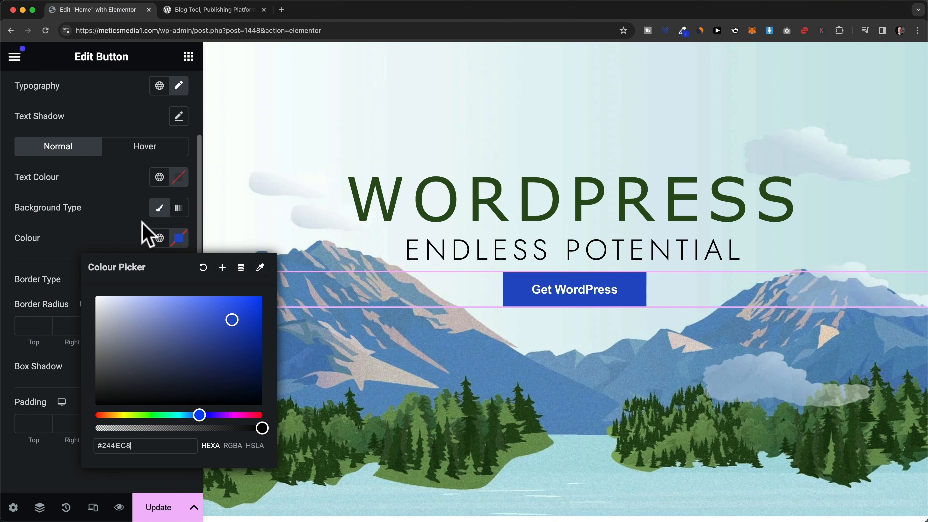
left_click(132, 222)
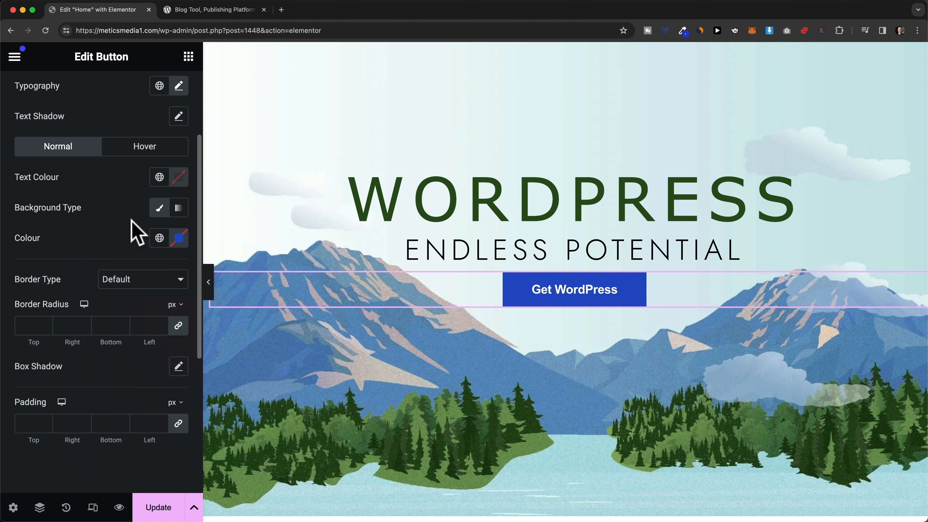
Copy the hex code of the hero button's normal background colour
left_click(179, 240)
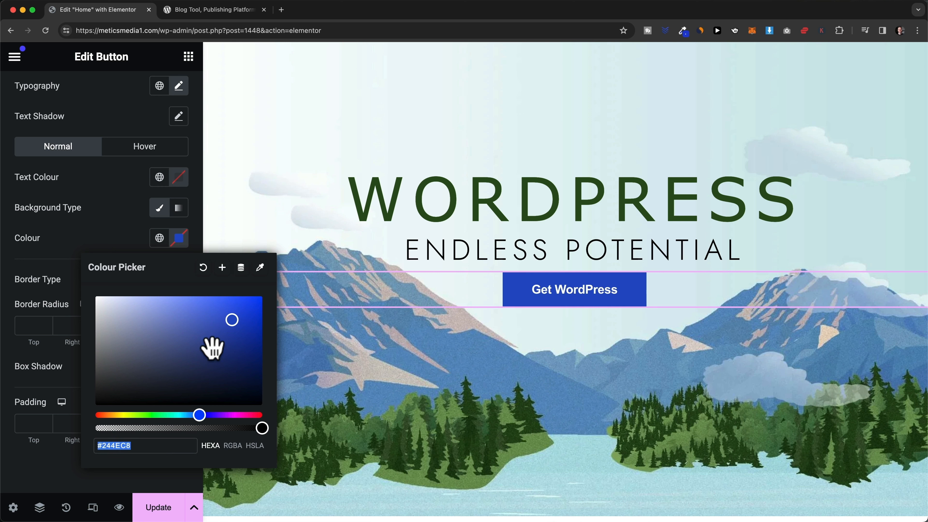
right_click(131, 446)
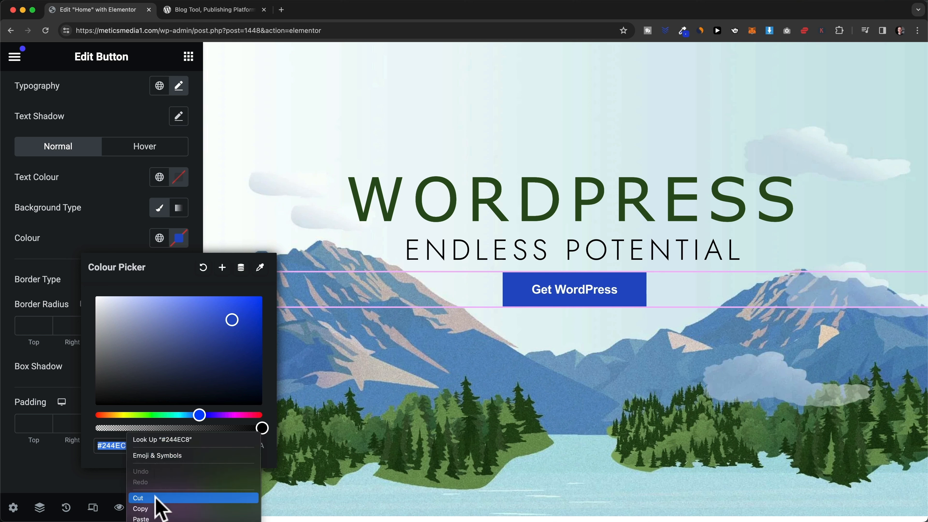
left_click(155, 508)
left_click(127, 231)
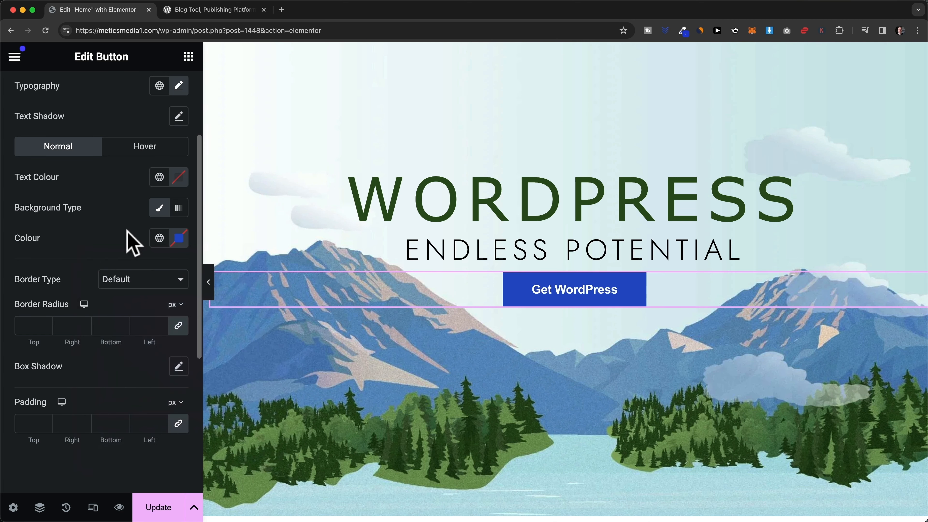
Paste the copied blue as the button's hover background colour and darken it to #0E35A6
left_click(126, 148)
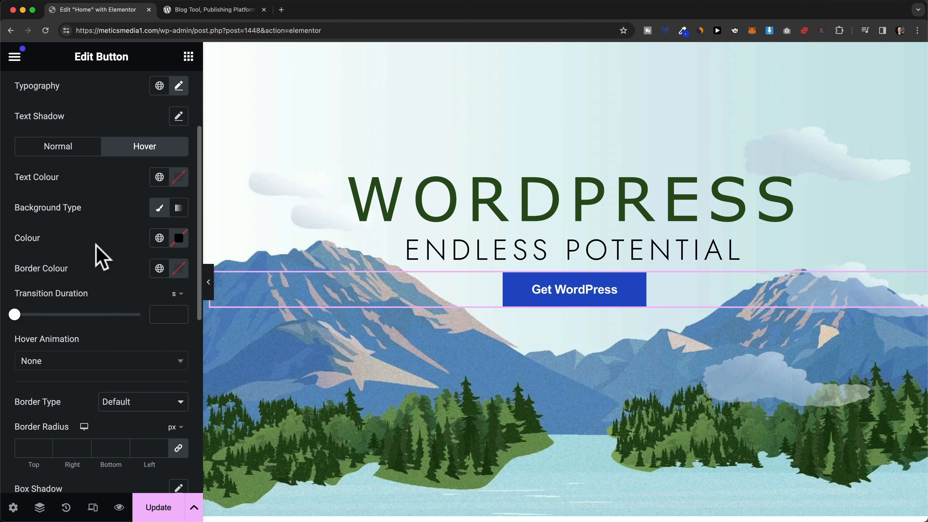
left_click(179, 242)
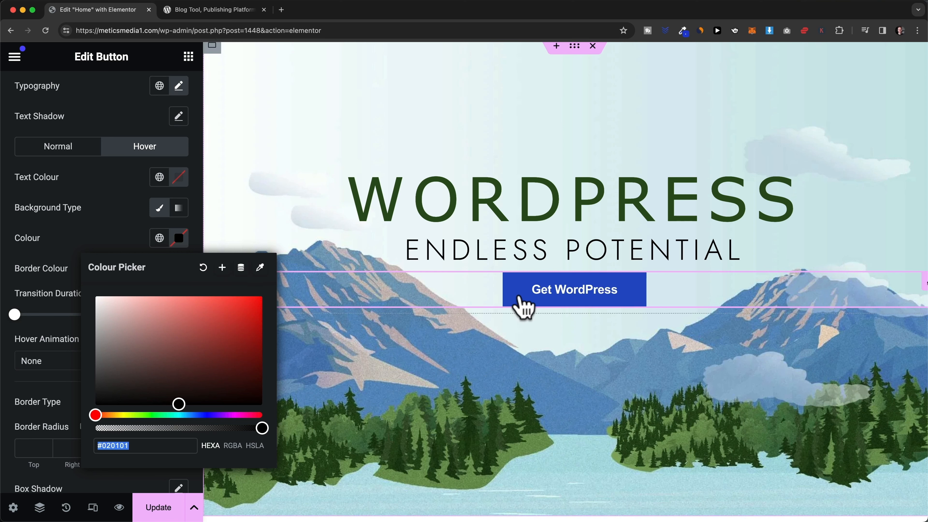
left_click(154, 444)
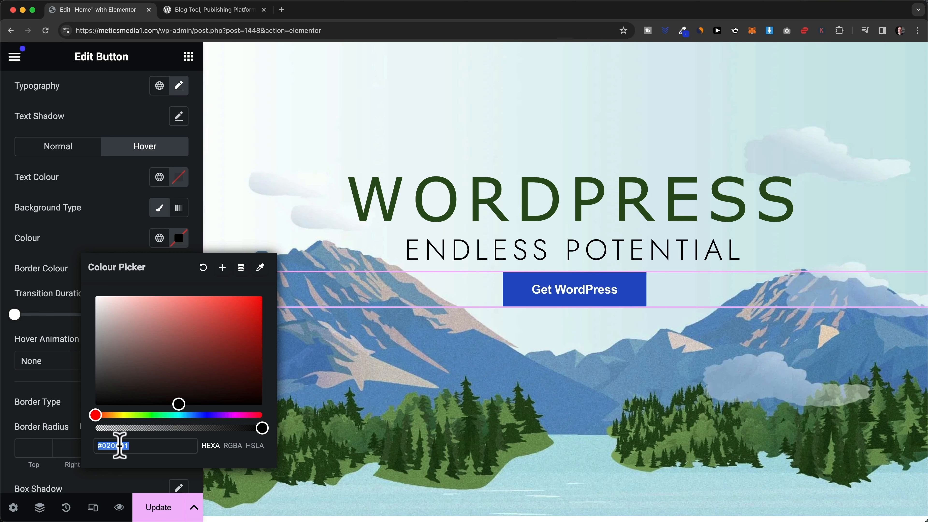
right_click(128, 445)
left_click(152, 512)
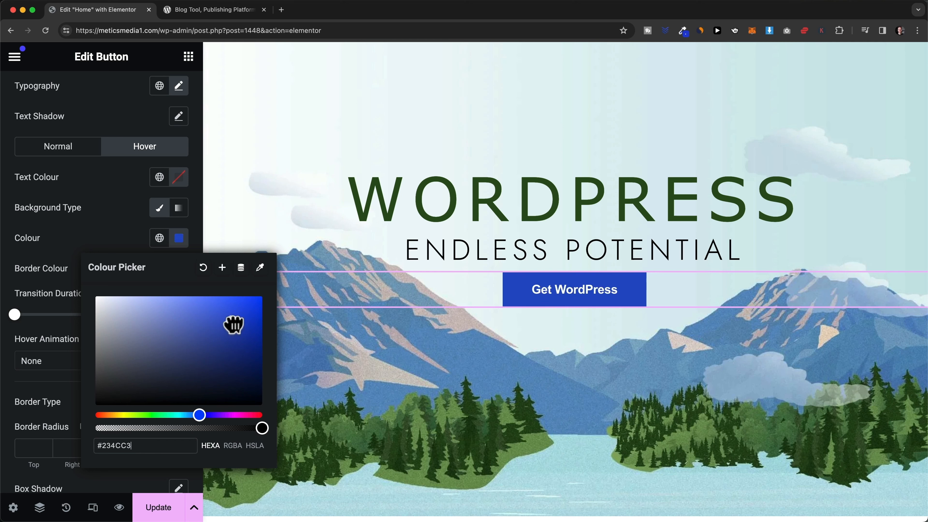
left_click_drag(244, 331, 248, 334)
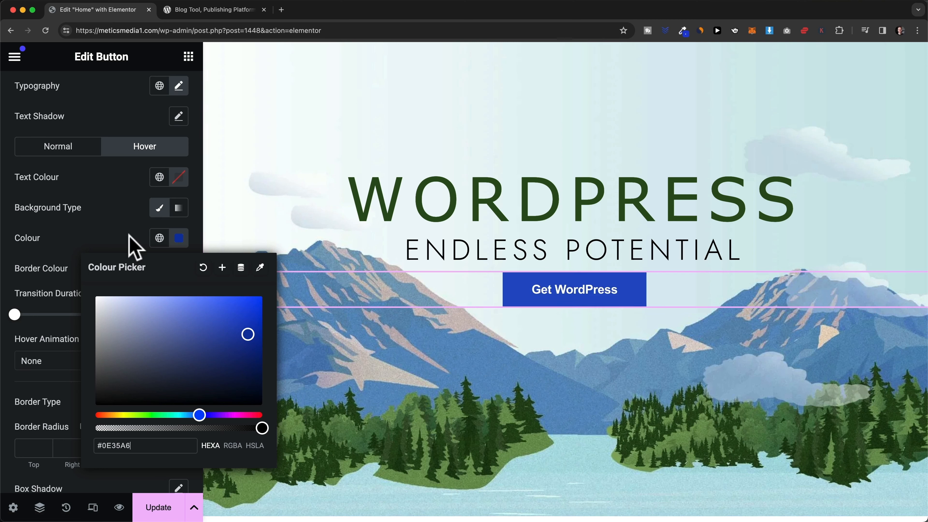
left_click(138, 241)
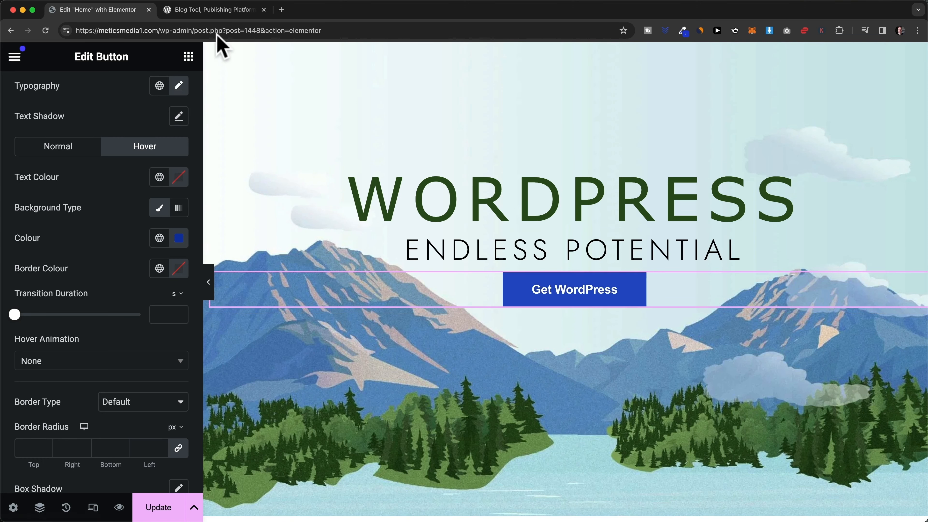
Check the wordpress.org button, unlink the hero button's padding values, and set its right and left padding to 25 px
left_click(214, 11)
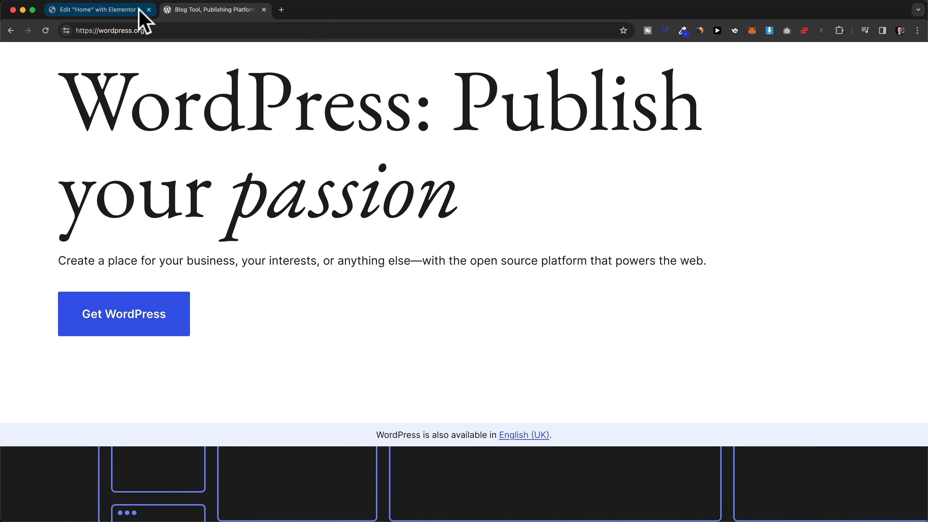
left_click(124, 12)
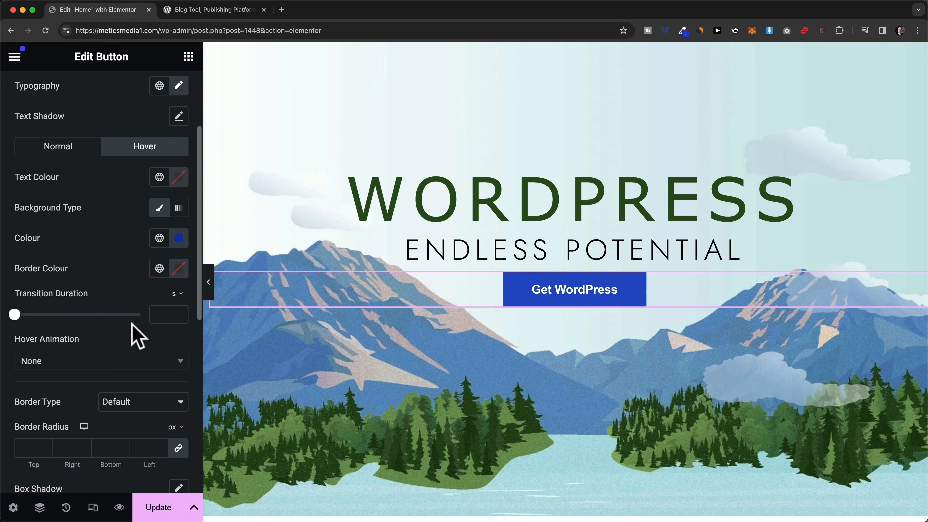
scroll(137, 335, "down", 1)
scroll(138, 334, "down", 5)
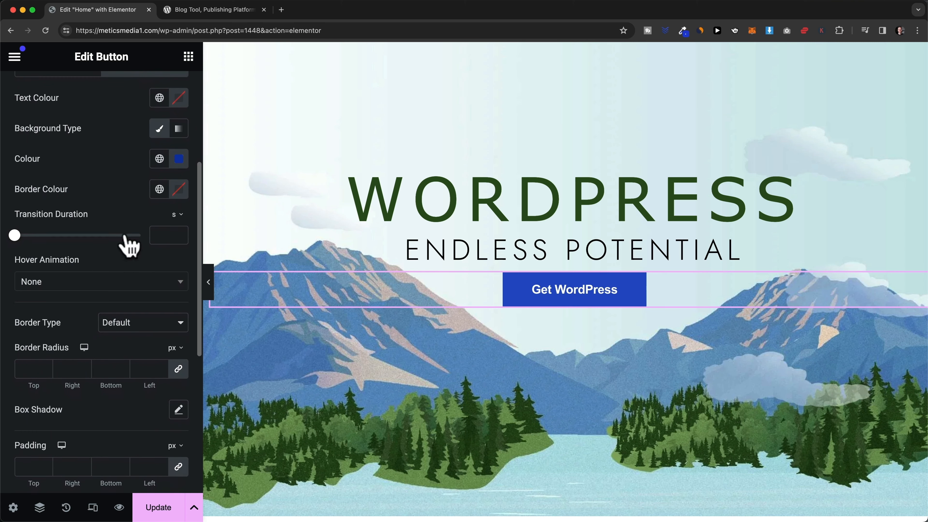
scroll(117, 182, "up", 7)
scroll(116, 358, "down", 12)
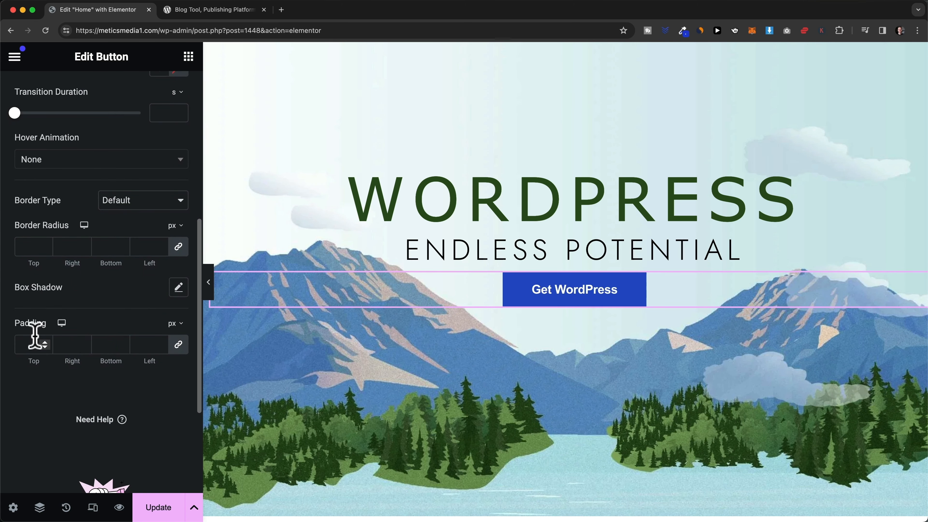
left_click(178, 344)
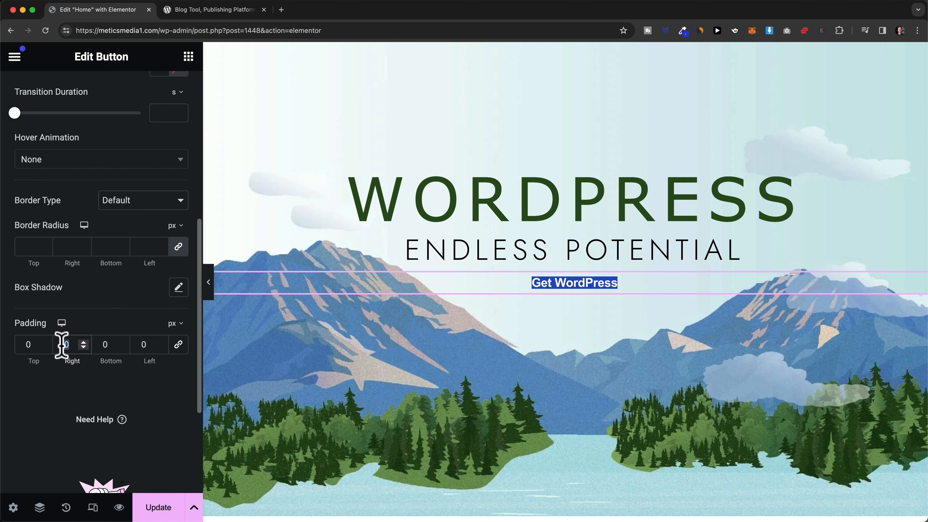
type("20")
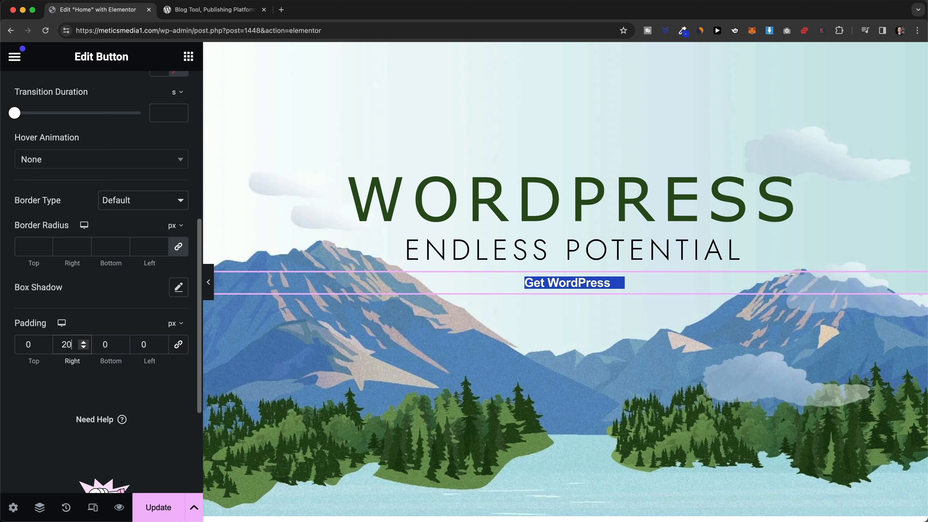
type("5")
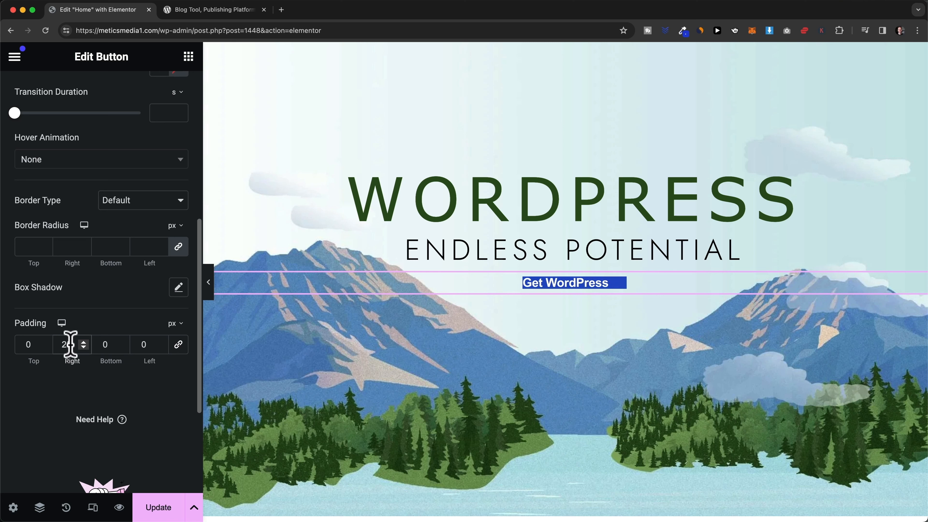
left_click(144, 345)
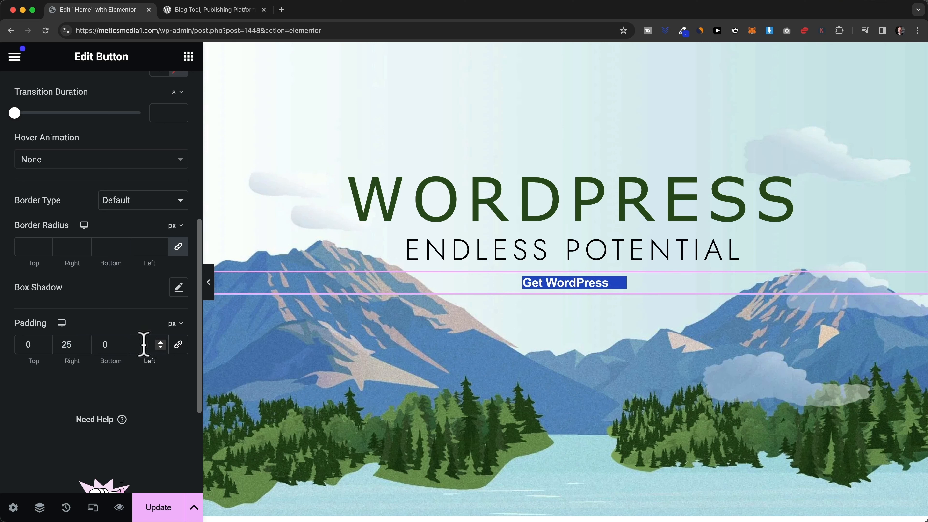
type("25")
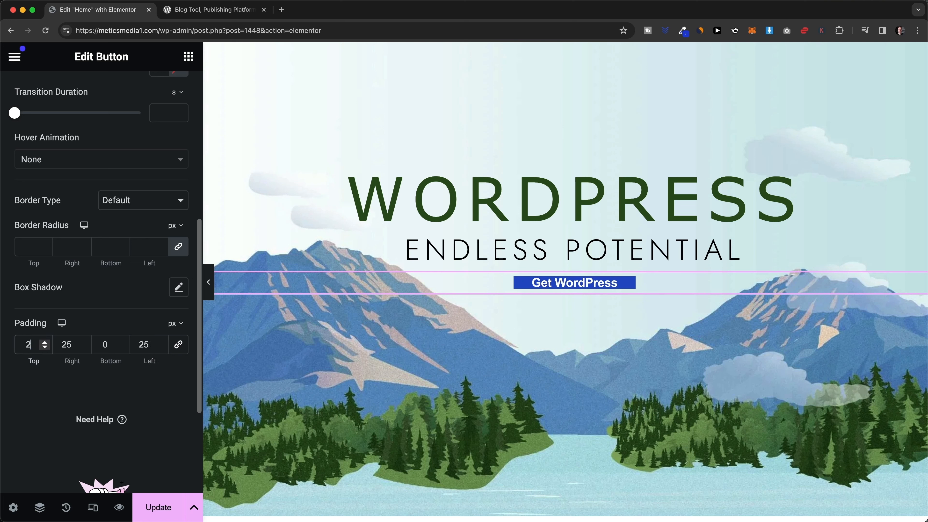
Set the hero button's top and bottom padding to 15 px
type("20")
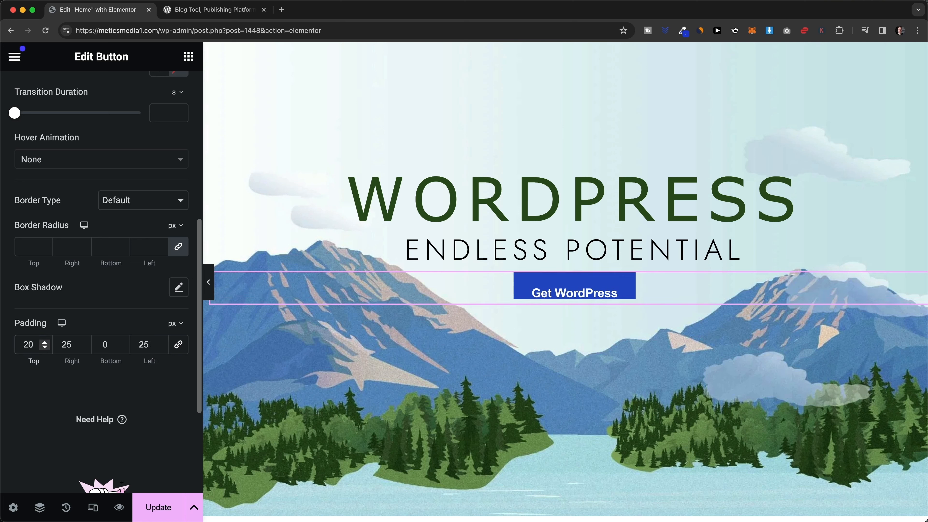
key("BackSpace")
key("BackSpace")
type("15")
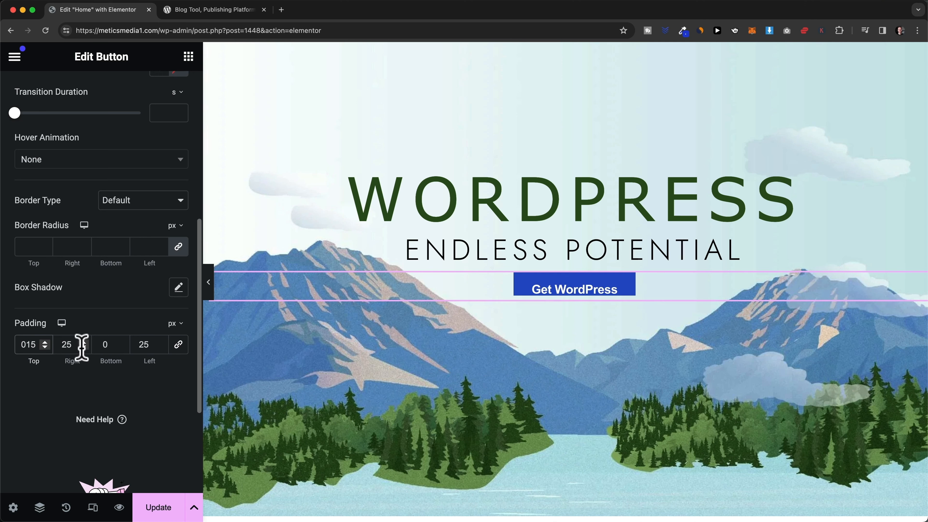
left_click(111, 344)
type("15")
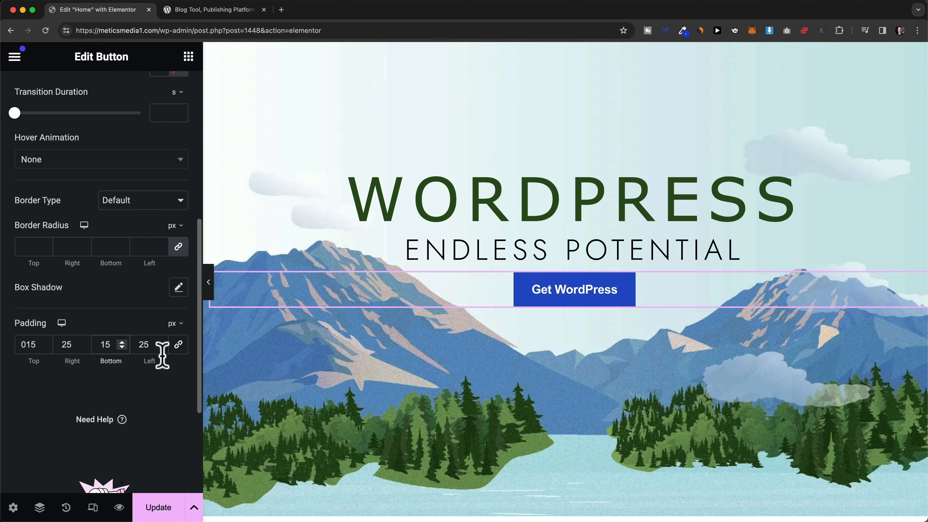
Compare with the wordpress.org button's height and set the hero button's top and bottom padding to 17 px
left_click(190, 11)
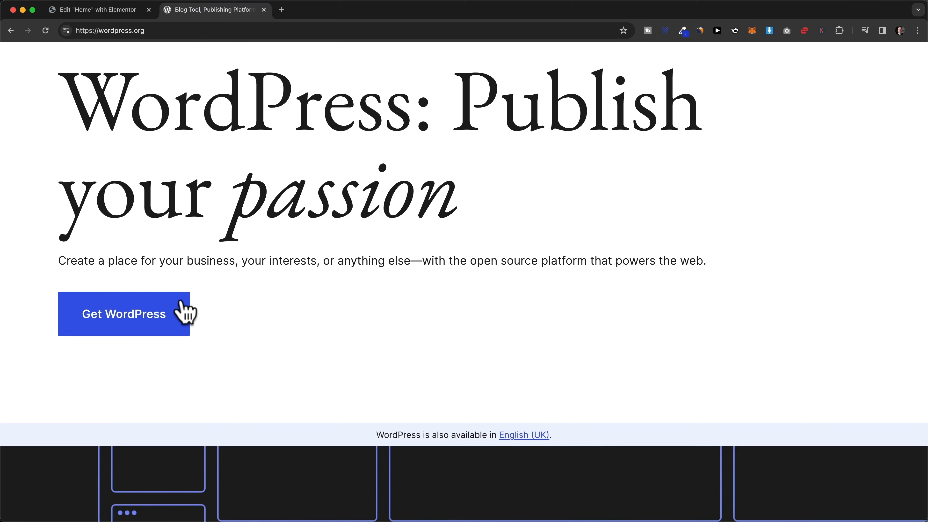
left_click(108, 11)
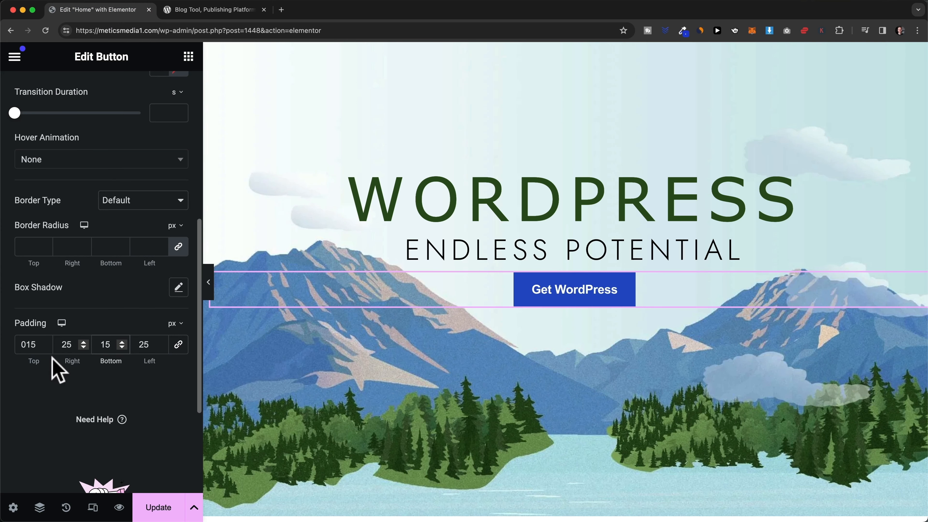
key("BackSpace")
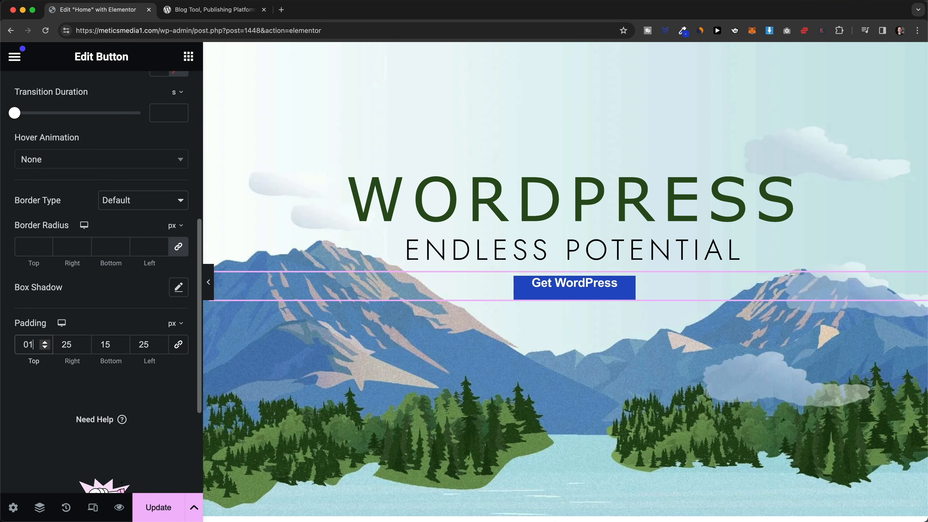
type("7")
double_click(105, 344)
type("17")
Examine the wordpress.org button's corners up close and give the hero button a border radius of 3 px on all corners
left_click(234, 10)
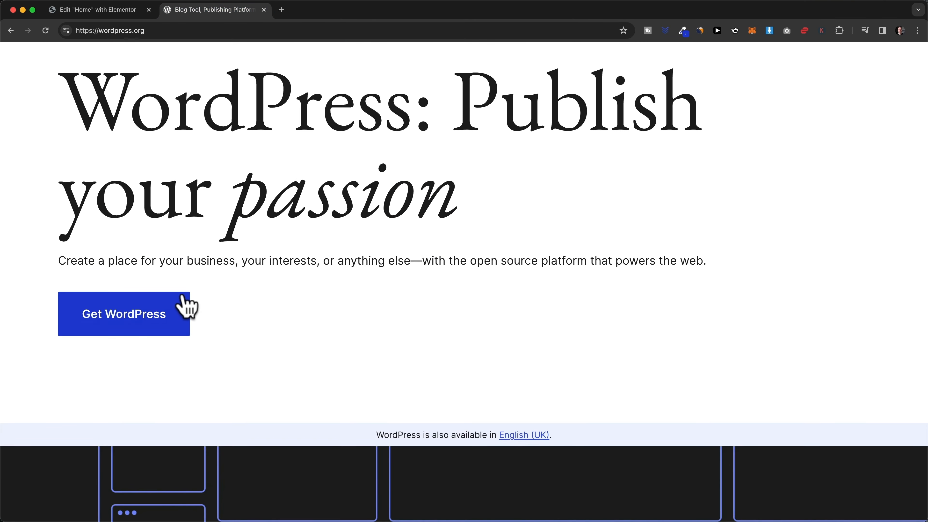
scroll(184, 304, "up", 5)
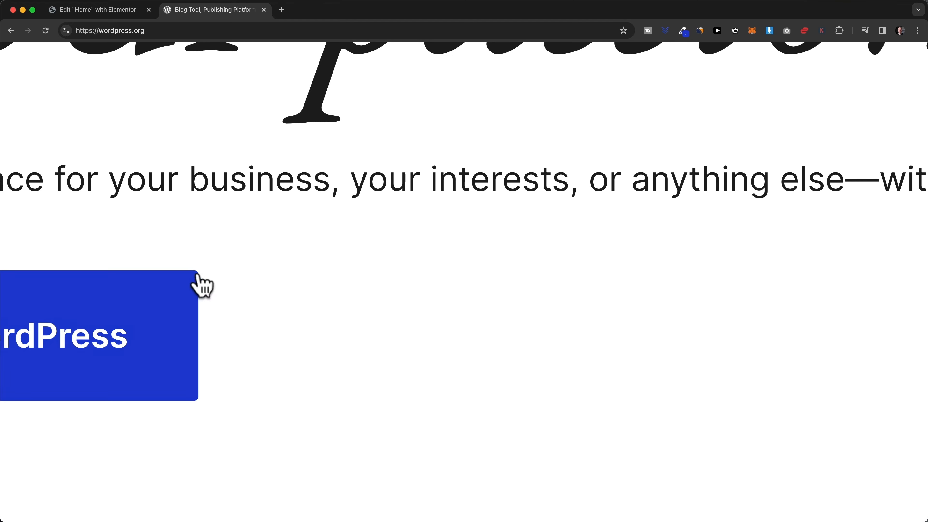
scroll(211, 286, "down", 5)
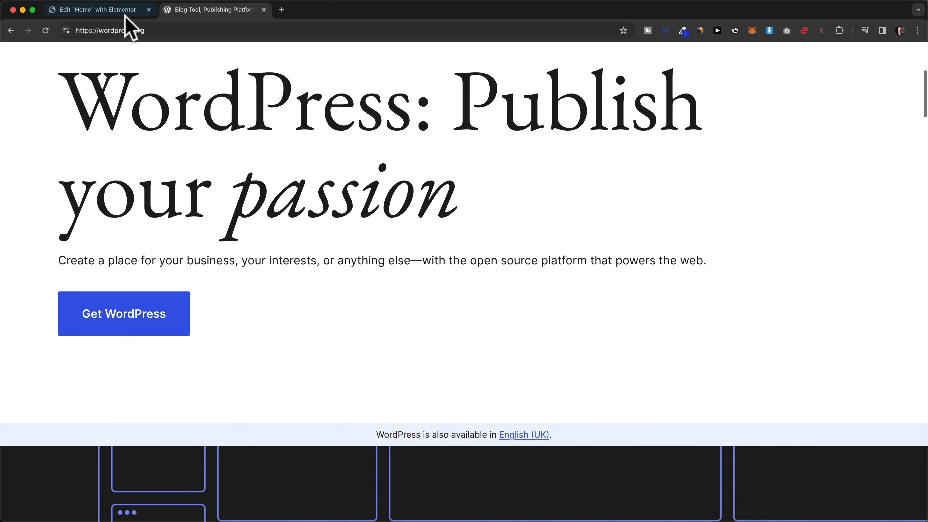
left_click(115, 11)
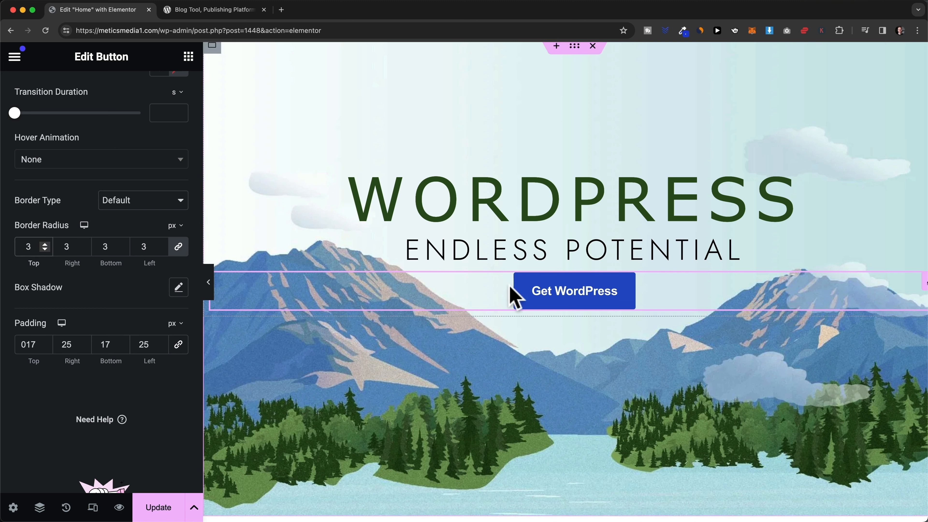
left_click(44, 244)
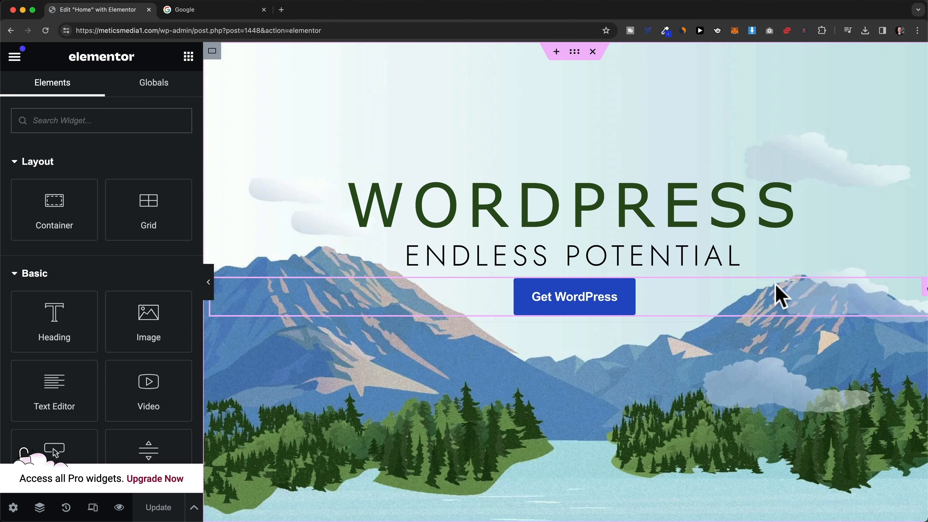
Look over the Home page's hero, service columns, About Us and Talk to Us sections, including their images and buttons
scroll(734, 400, "down", 2)
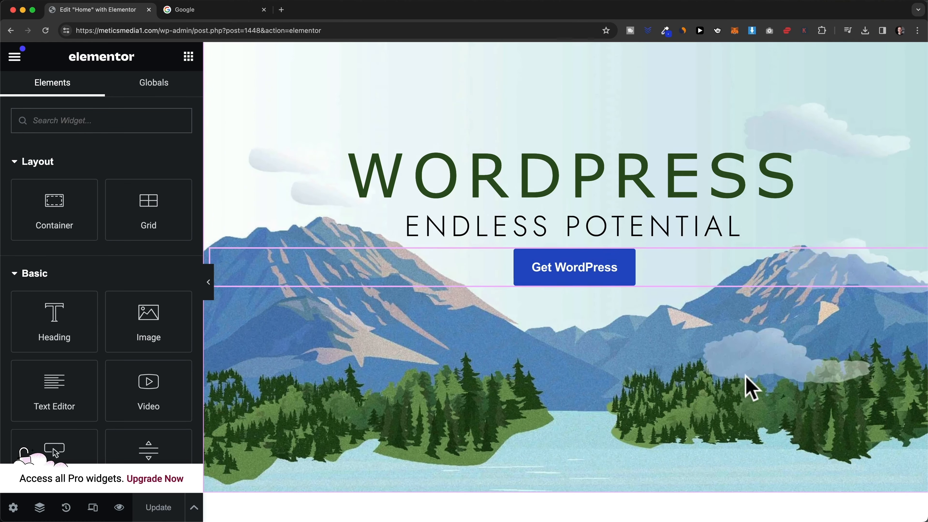
scroll(742, 390, "up", 2)
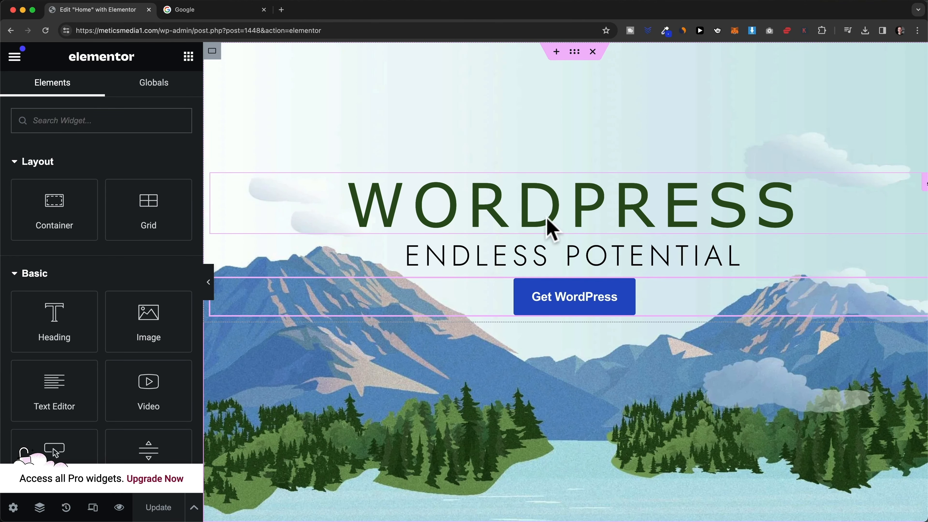
scroll(621, 291, "down", 1)
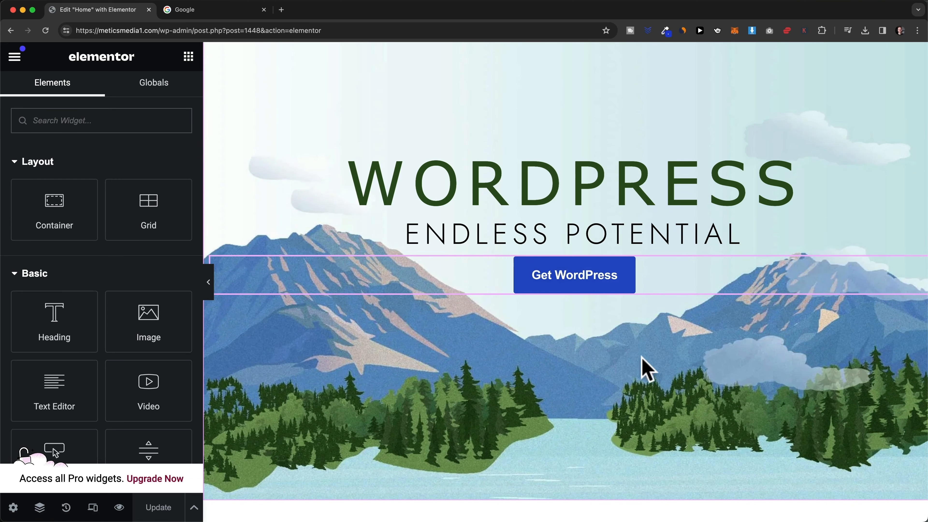
scroll(683, 387, "up", 1)
scroll(678, 395, "down", 2)
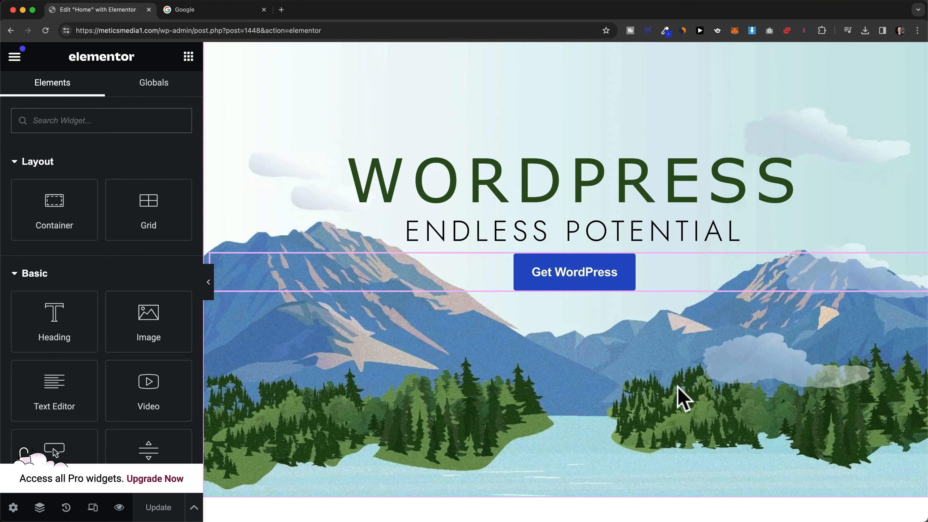
scroll(433, 127, "up", 2)
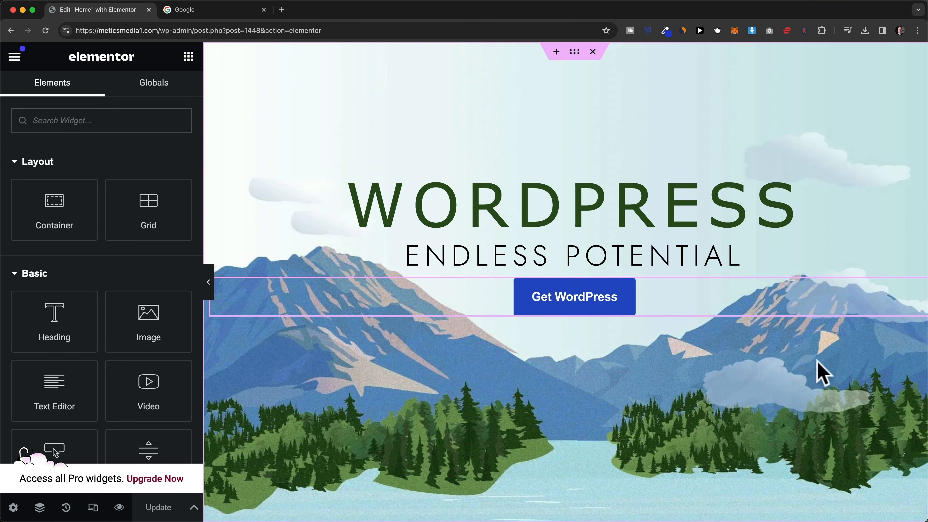
scroll(457, 223, "down", 10)
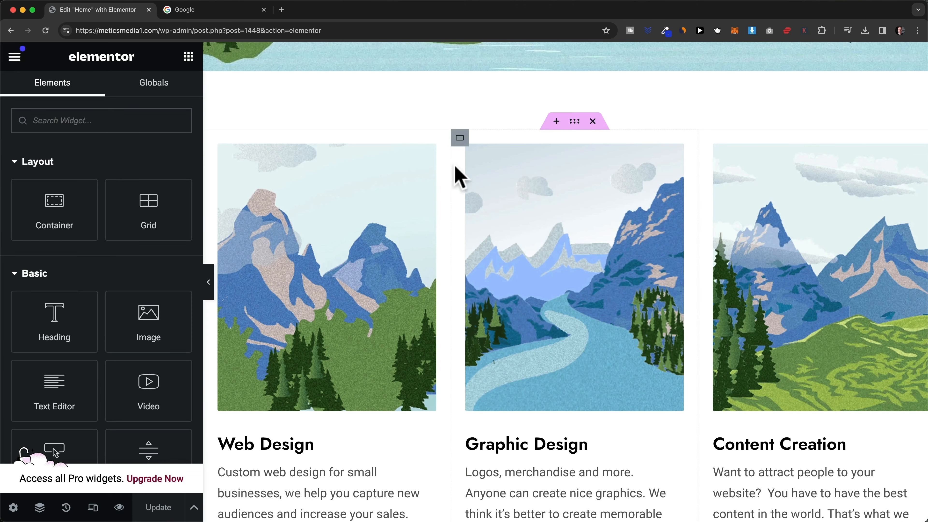
scroll(459, 182, "down", 1)
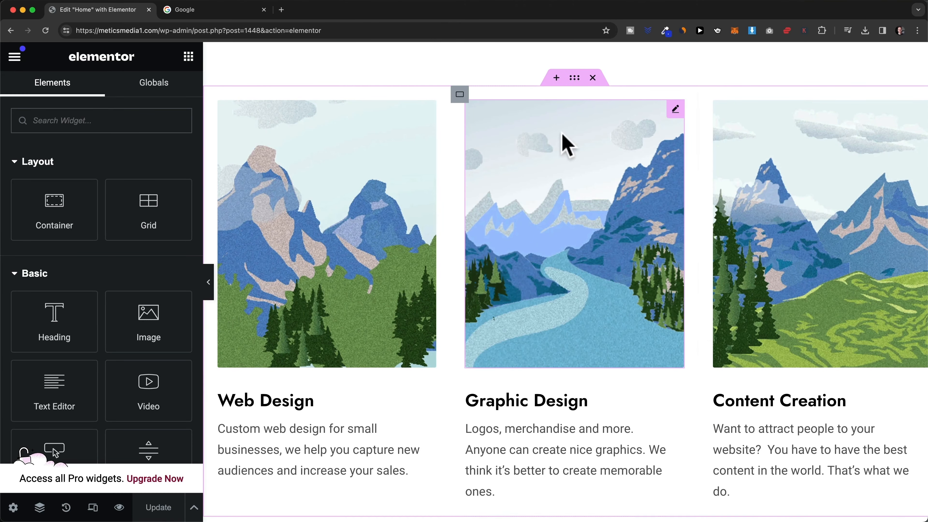
scroll(515, 273, "down", 10)
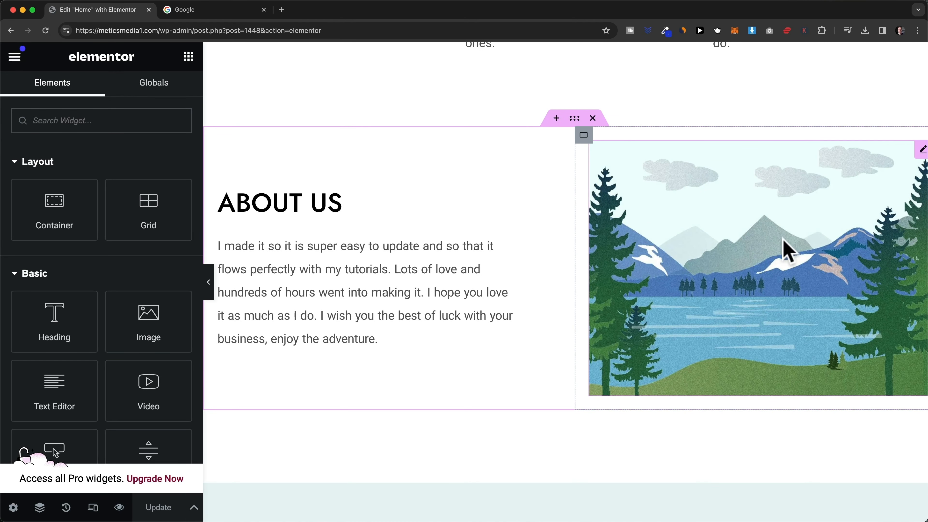
scroll(746, 253, "down", 10)
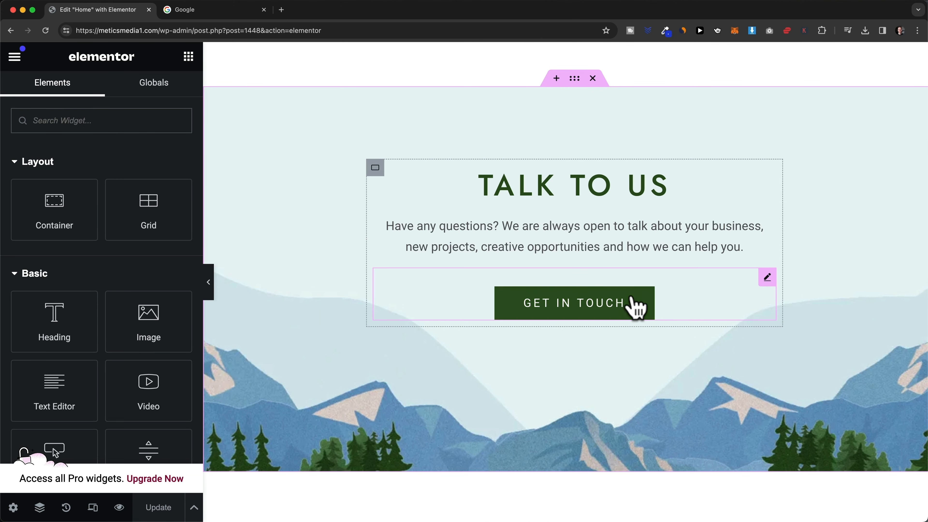
scroll(712, 356, "down", 1)
scroll(621, 256, "down", 5)
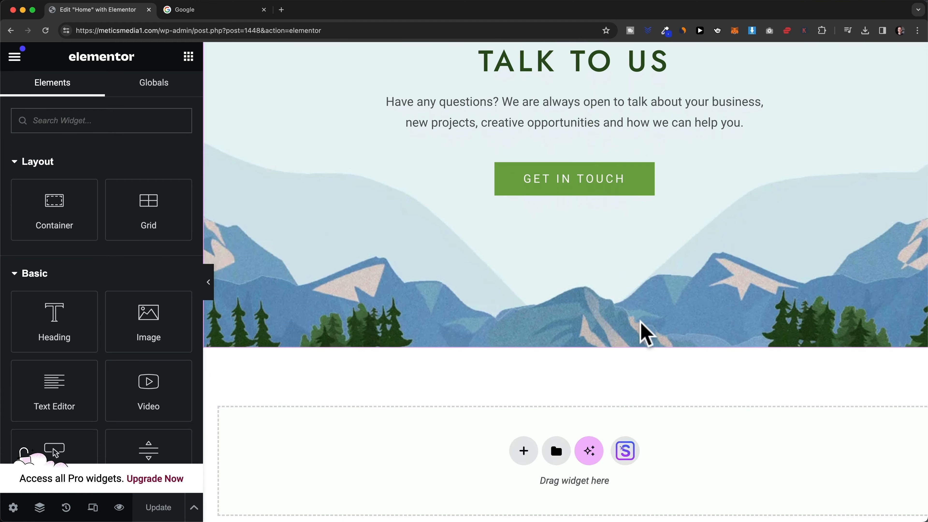
scroll(645, 330, "up", 20)
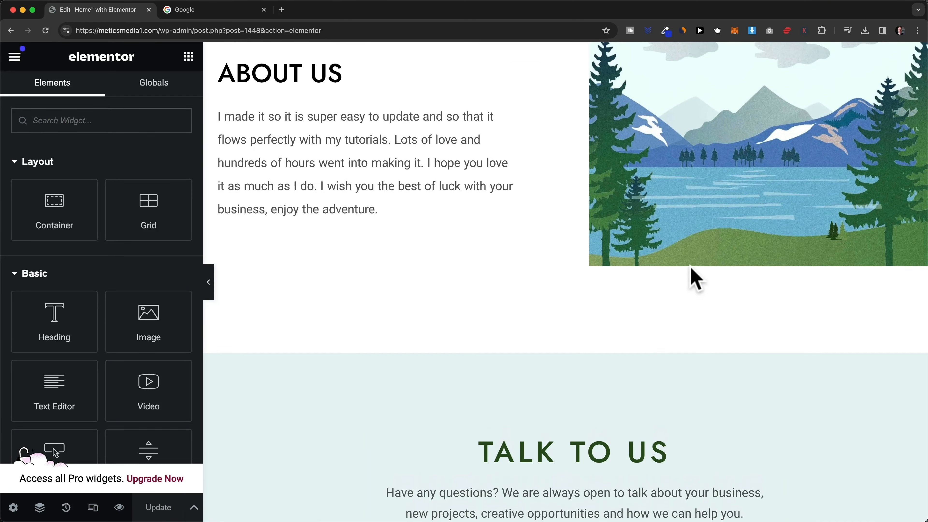
scroll(698, 289, "up", 15)
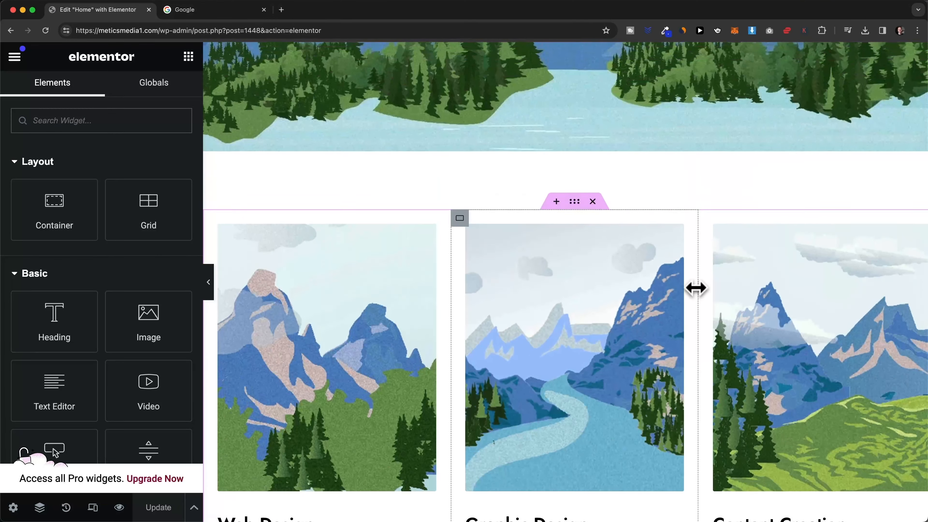
scroll(694, 287, "down", 4)
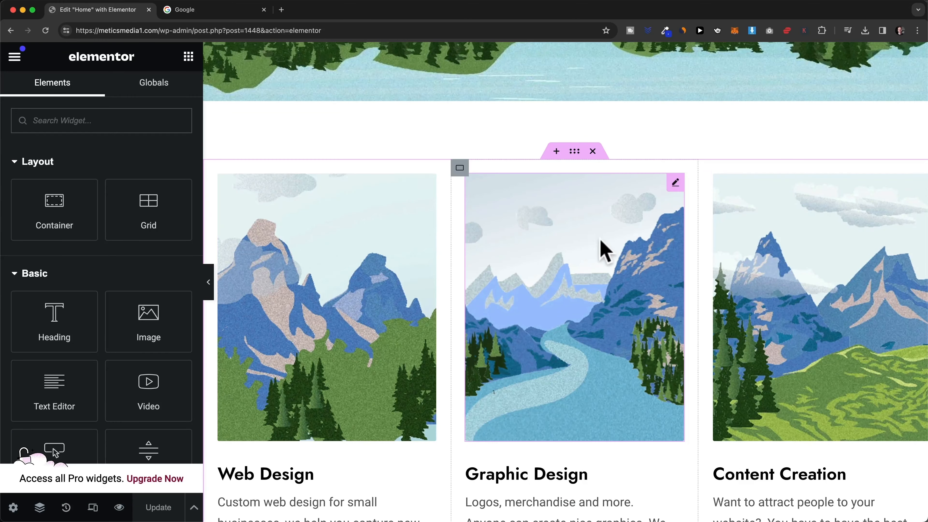
scroll(504, 294, "down", 15)
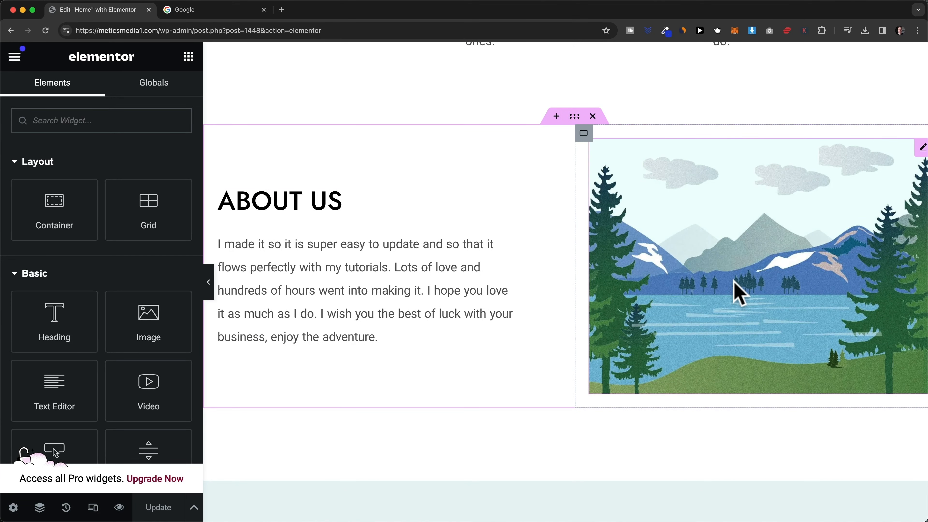
scroll(734, 260, "right", 1)
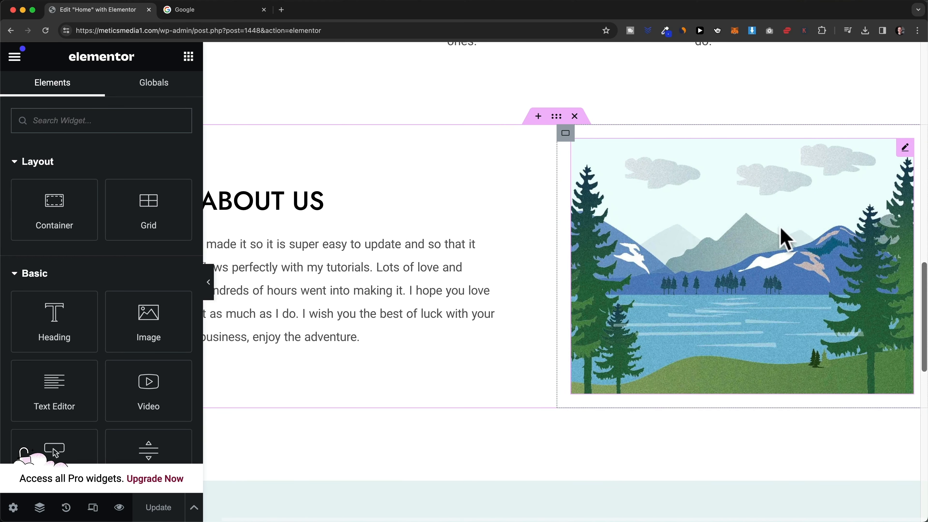
Open the image chooser for the landscape illustration in the About Us section
left_click(710, 238)
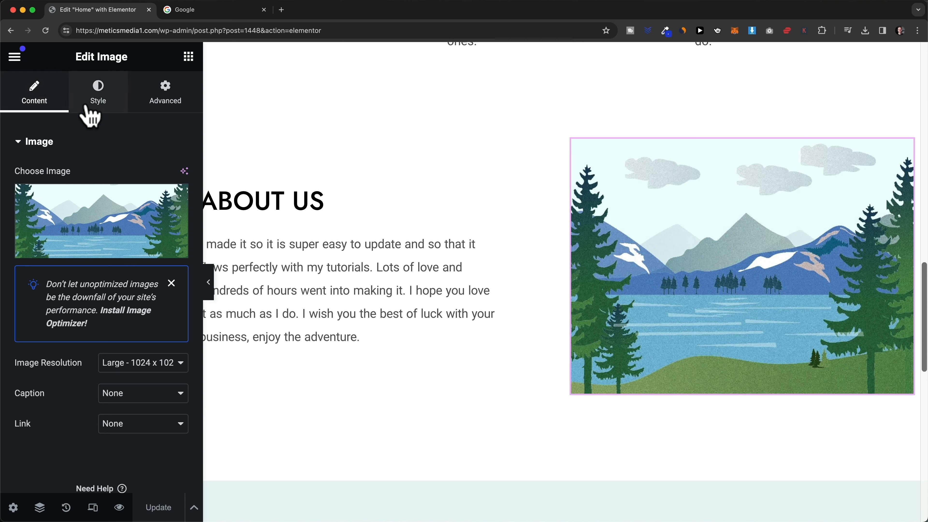
mouse_move(46, 200)
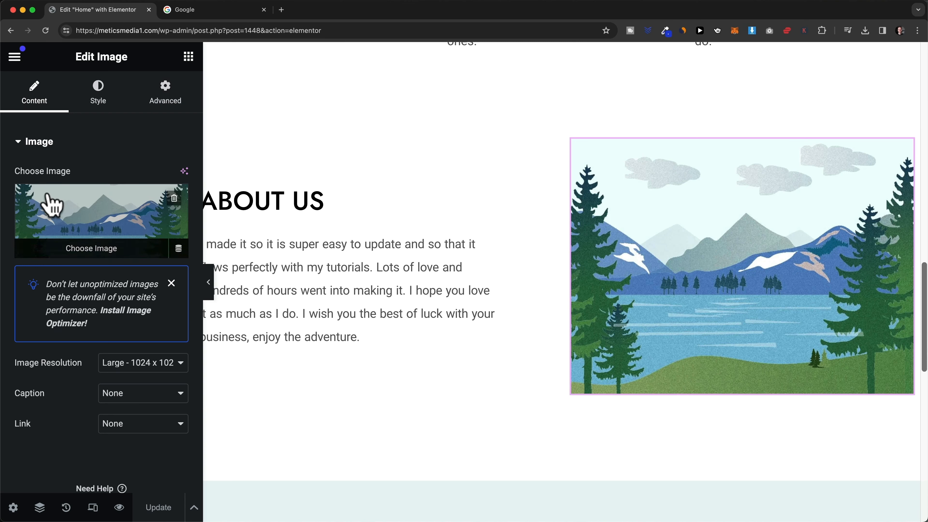
left_click(96, 250)
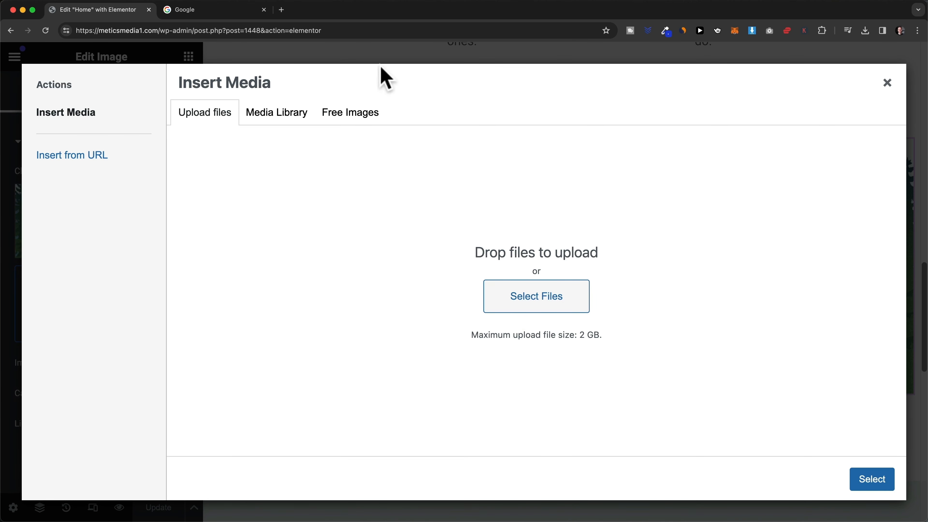
Browse the images already stored in the media library
left_click(277, 124)
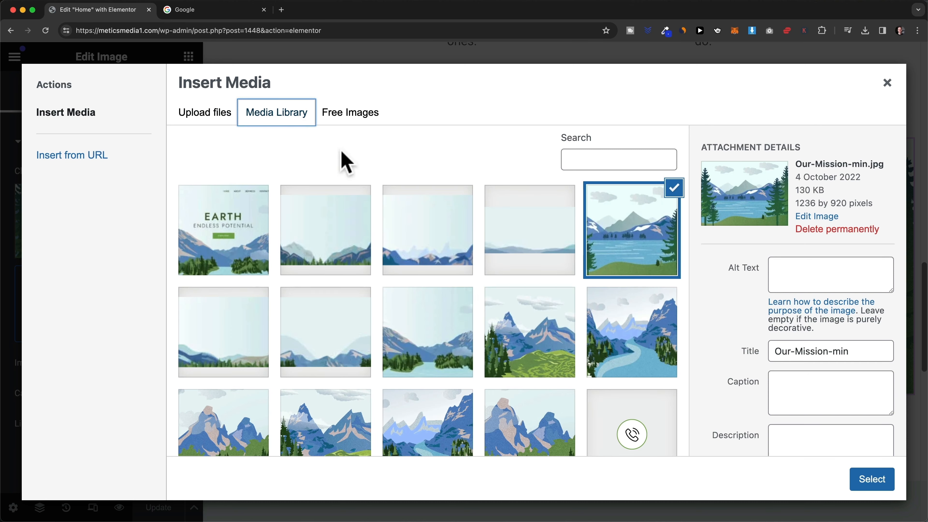
scroll(425, 338, "down", 10)
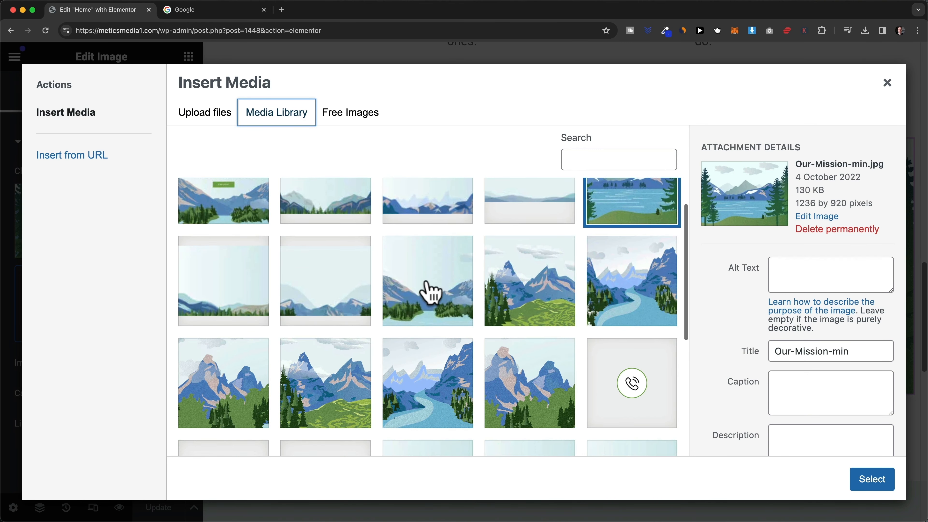
scroll(464, 340, "up", 3)
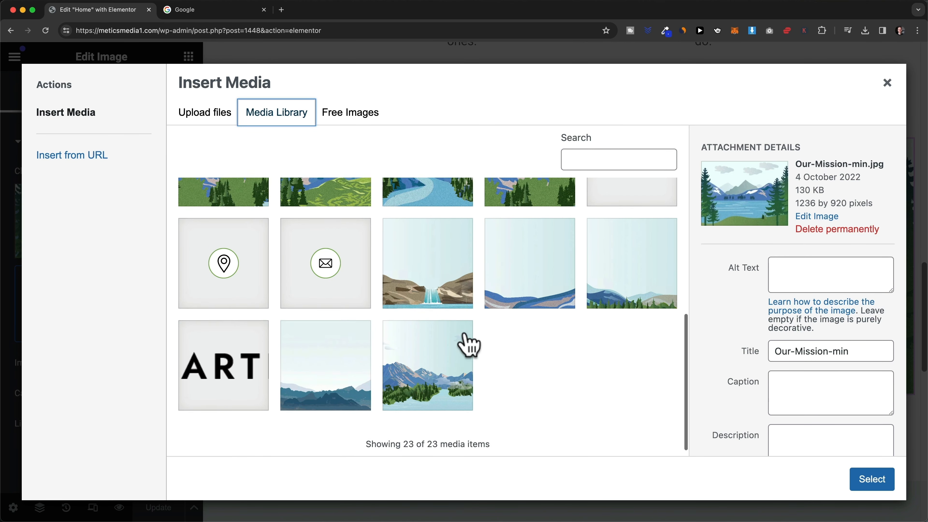
scroll(420, 278, "up", 5)
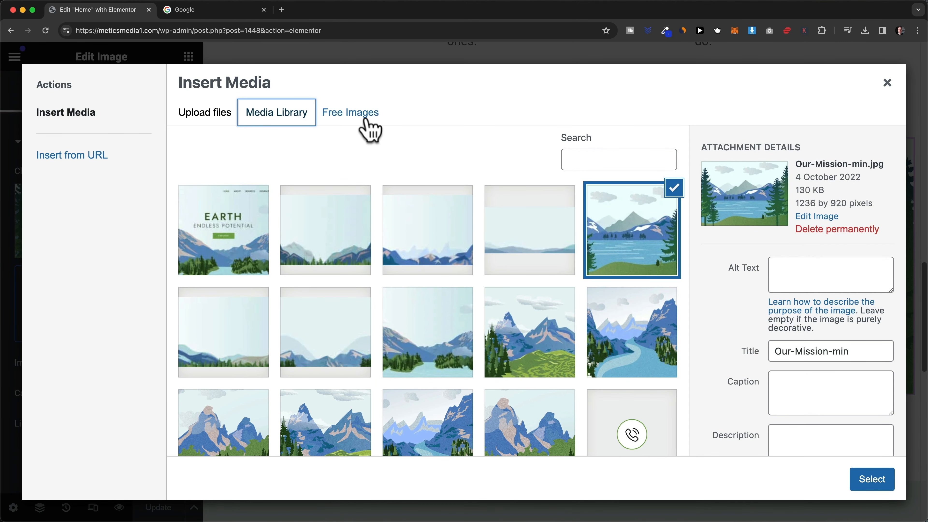
Search the free Pixabay images for "nature" and look through the results
left_click(356, 128)
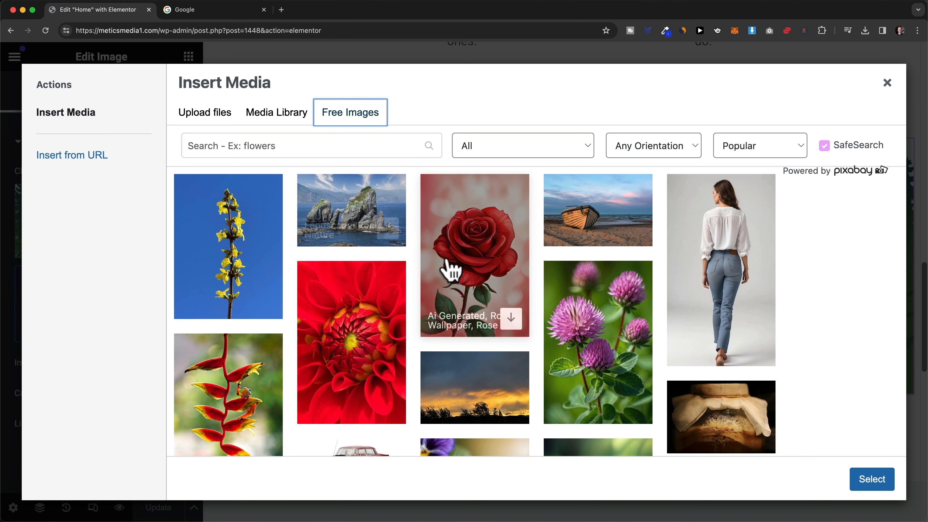
left_click(315, 148)
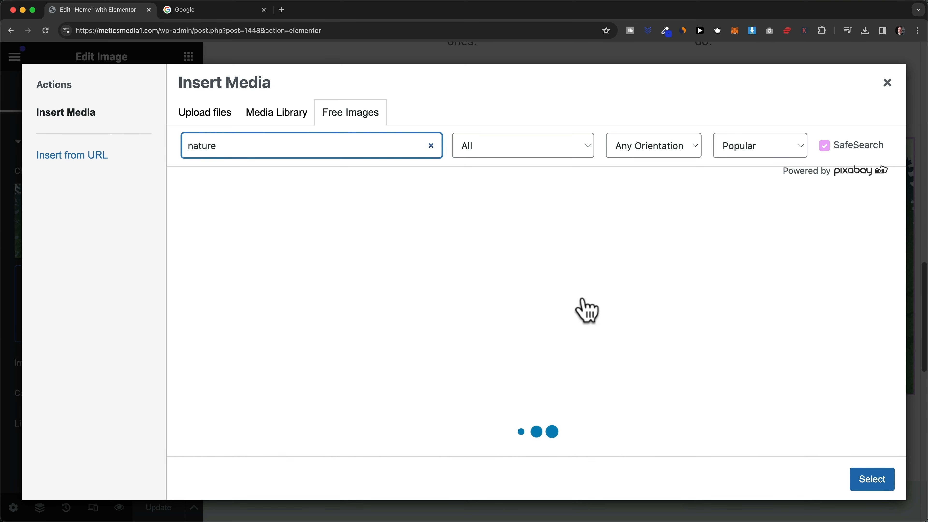
scroll(498, 280, "down", 5)
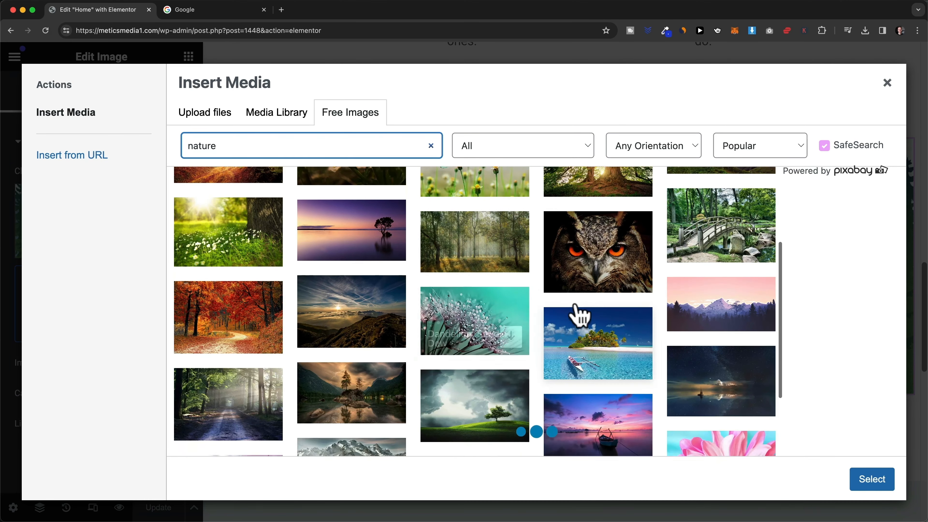
scroll(557, 316, "down", 1)
scroll(500, 278, "up", 7)
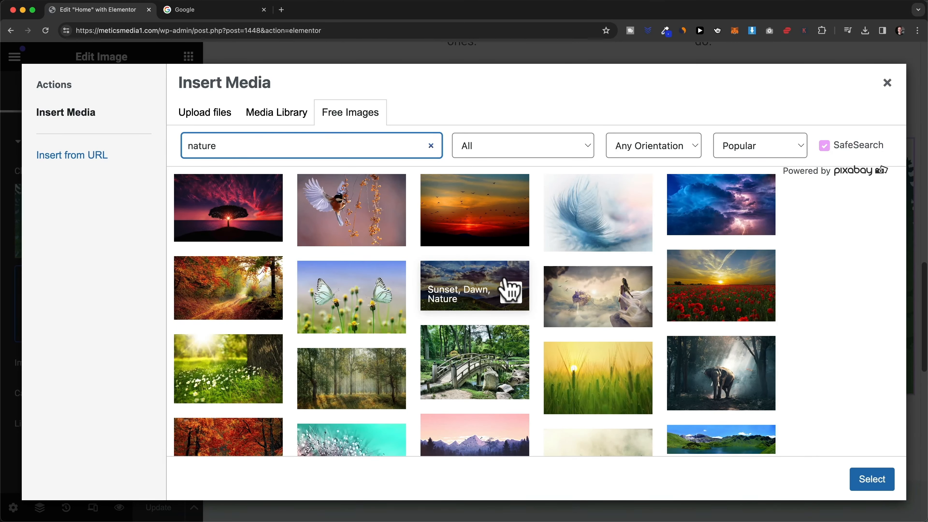
Switch to Google, search for "copyright free images" and look over the stock photo sites such as Pixabay, Unsplash and Pexels
left_click(228, 15)
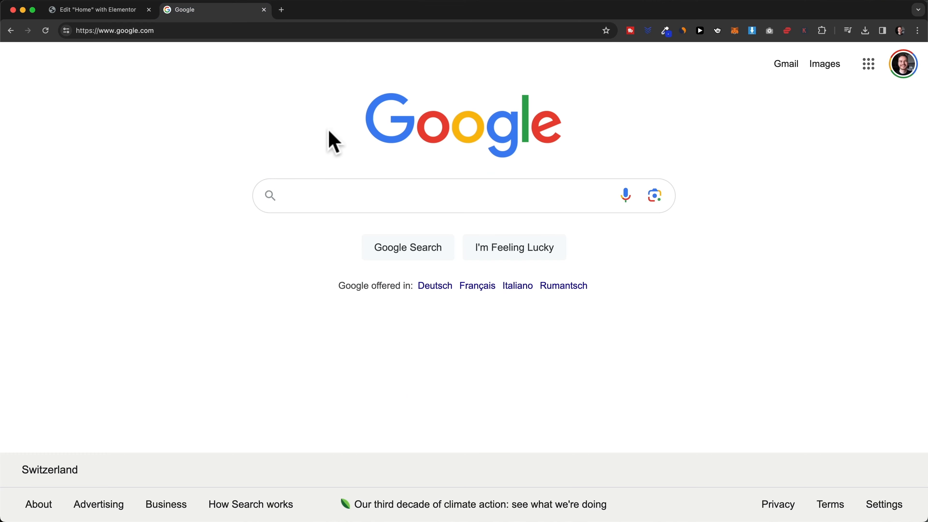
left_click(332, 190)
type("copyr")
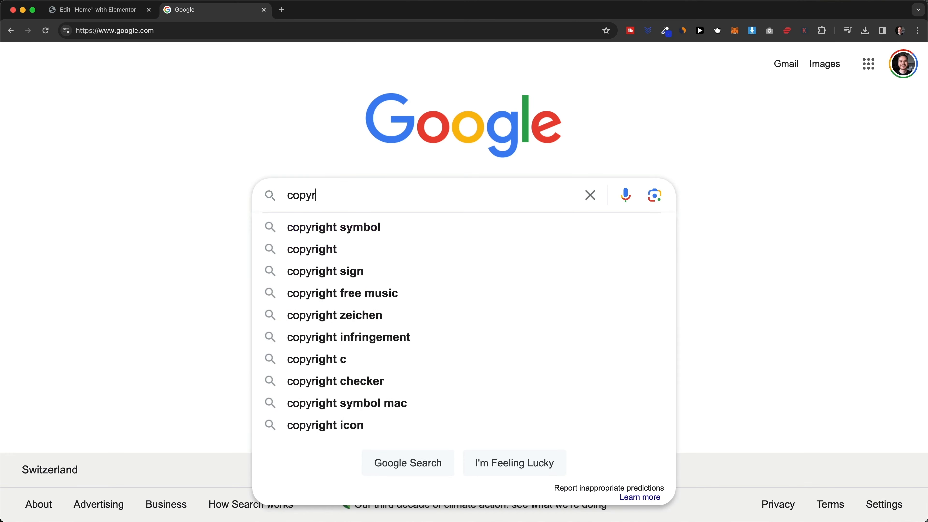
type("ight free images")
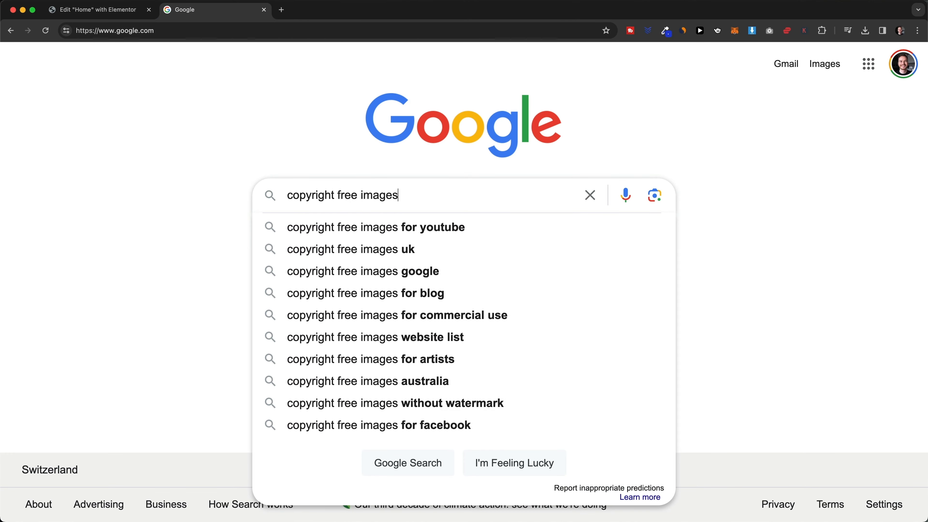
key("Return")
scroll(336, 197, "down", 2)
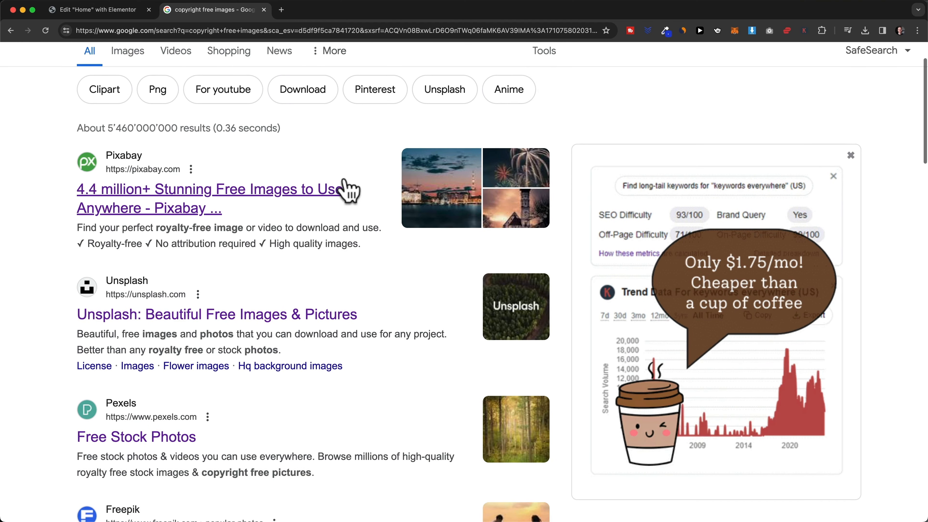
scroll(336, 215, "down", 3)
scroll(156, 182, "down", 2)
scroll(311, 261, "down", 2)
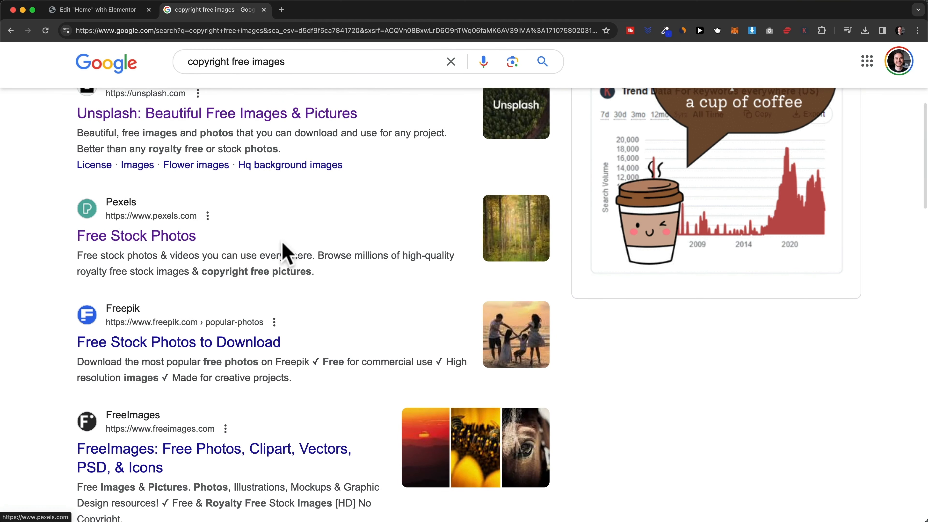
scroll(253, 274, "down", 2)
scroll(412, 322, "up", 6)
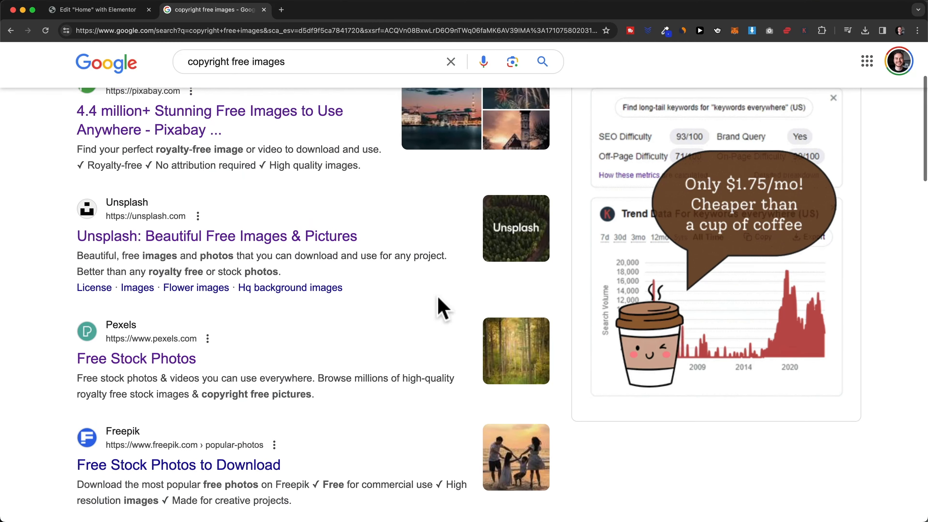
scroll(328, 221, "up", 2)
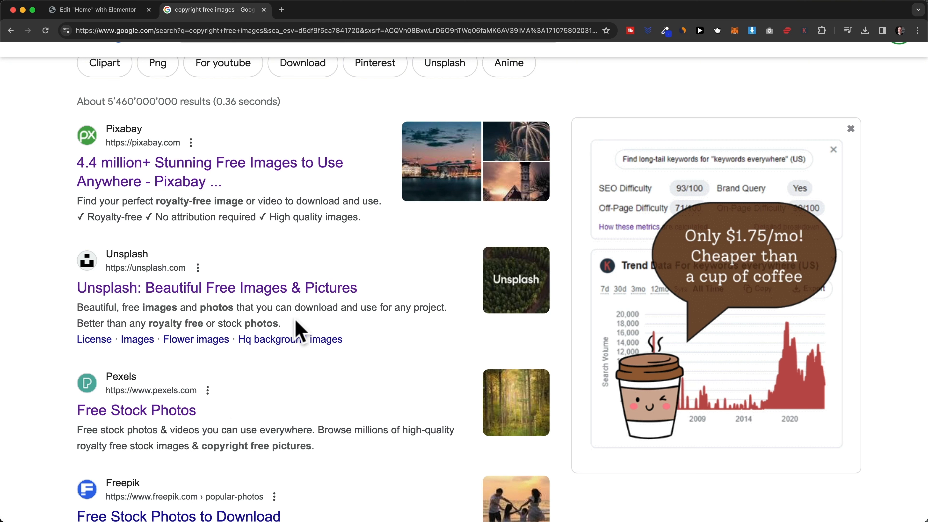
Return to the Elementor editor, upload the Pexels photo of the tree with exposed roots and insert it as the About Us image
left_click(118, 12)
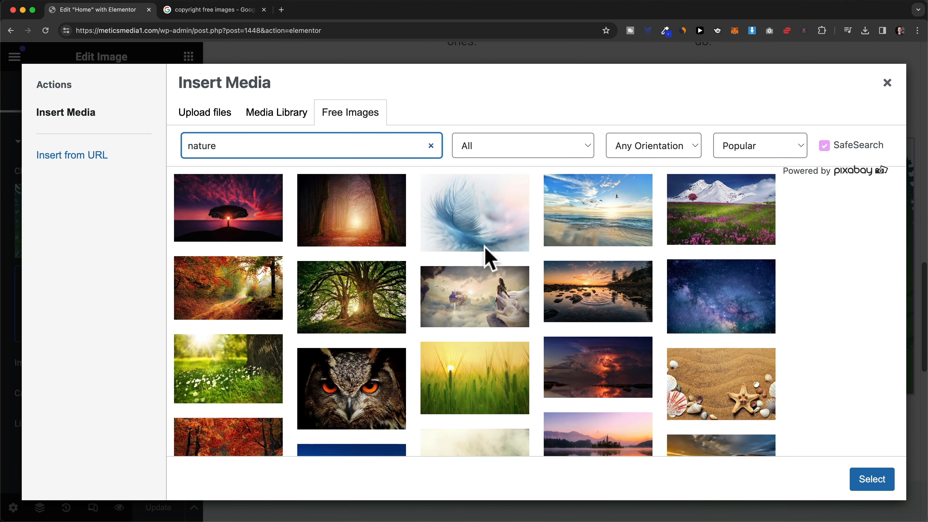
left_click(211, 121)
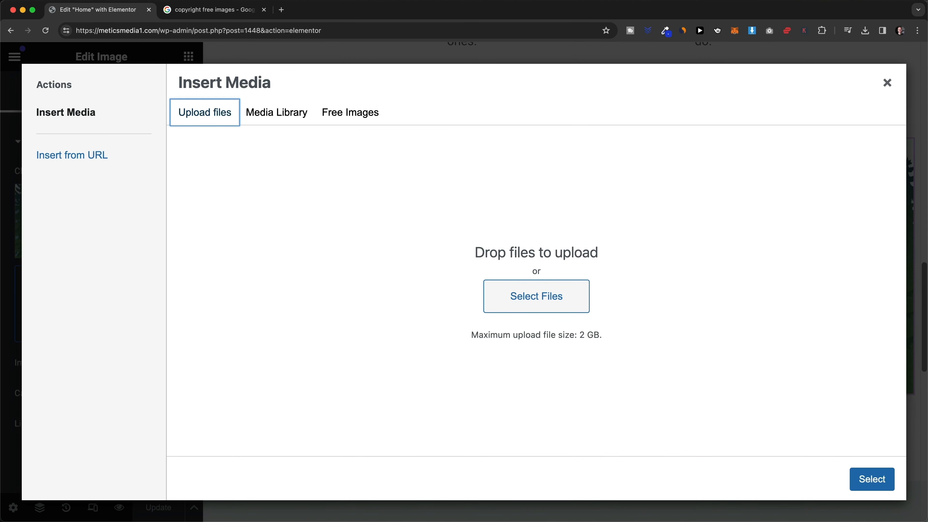
left_click_drag(694, 402, 543, 296)
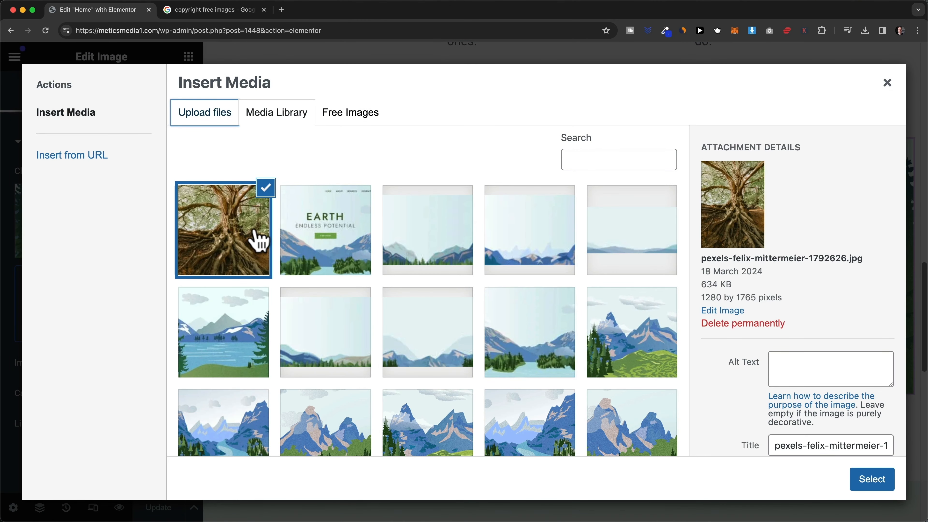
left_click(861, 488)
scroll(797, 384, "down", 3)
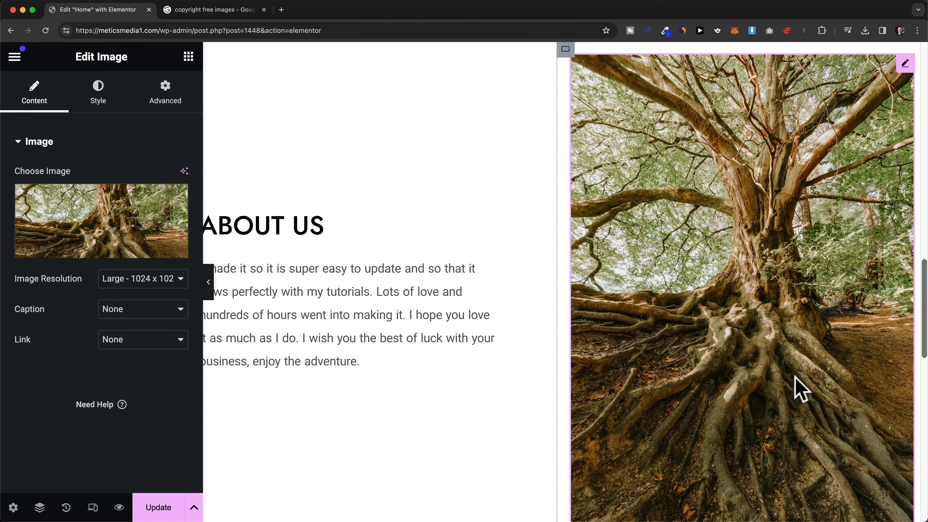
scroll(822, 240, "up", 2)
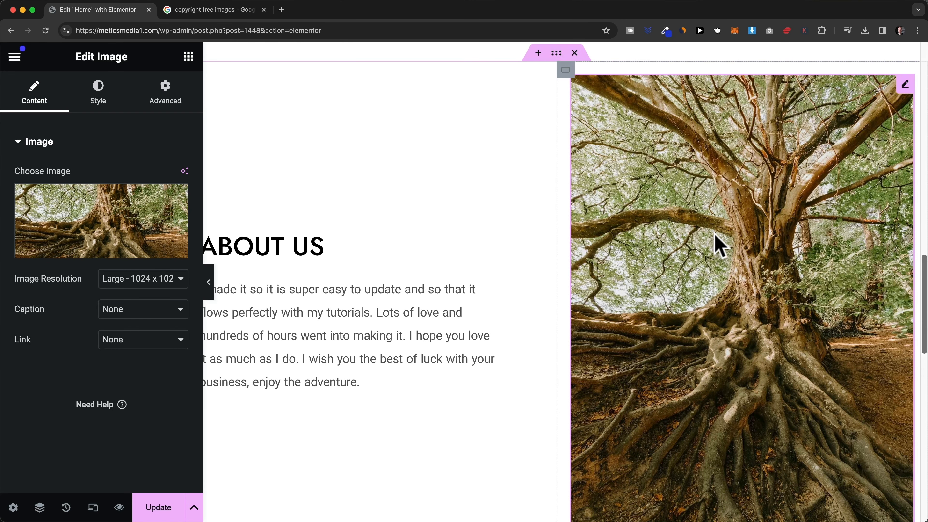
scroll(733, 244, "right", 1)
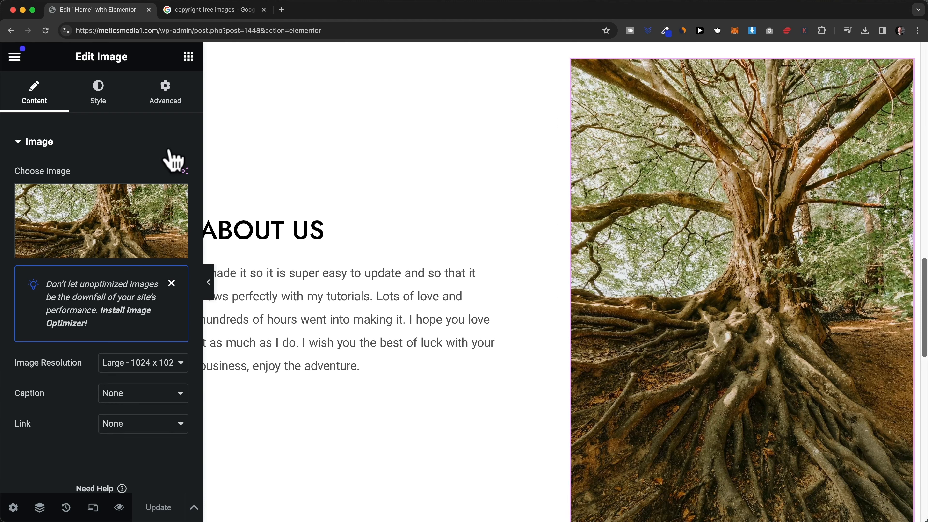
Set the About Us tree image's width to 66% and its opacity to 1
left_click(98, 95)
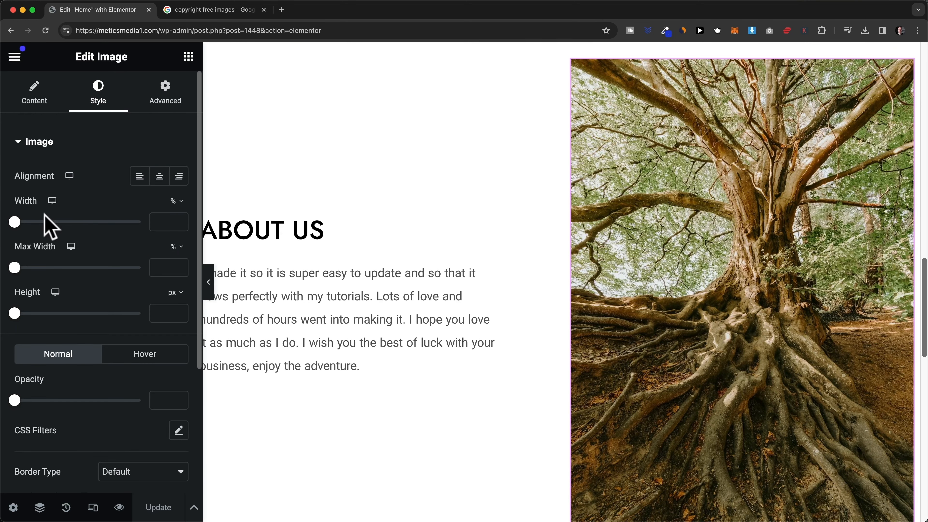
left_click_drag(14, 221, 99, 231)
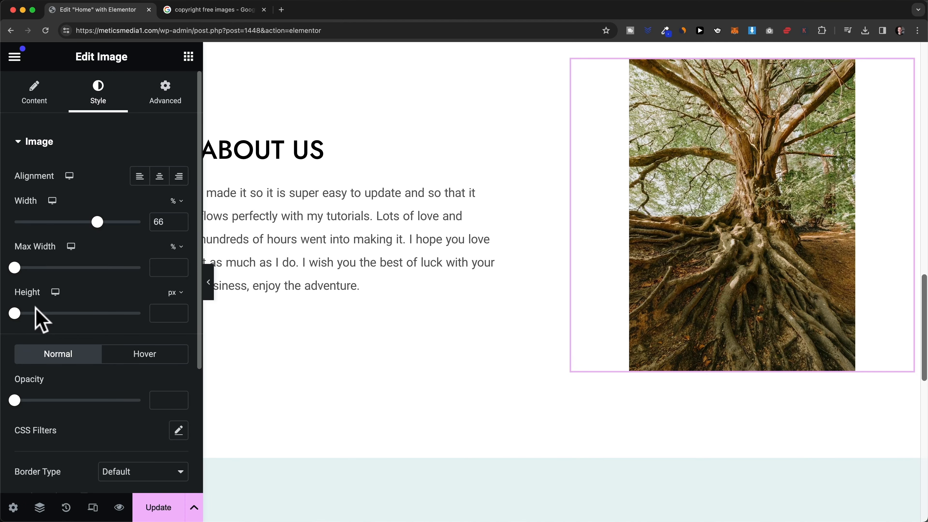
scroll(44, 317, "down", 1)
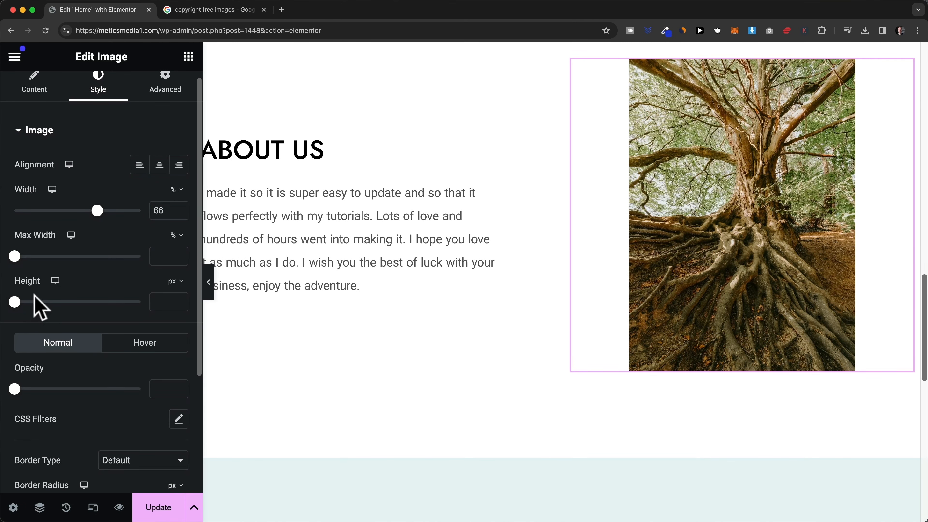
scroll(39, 308, "down", 5)
left_click_drag(15, 292, 141, 292)
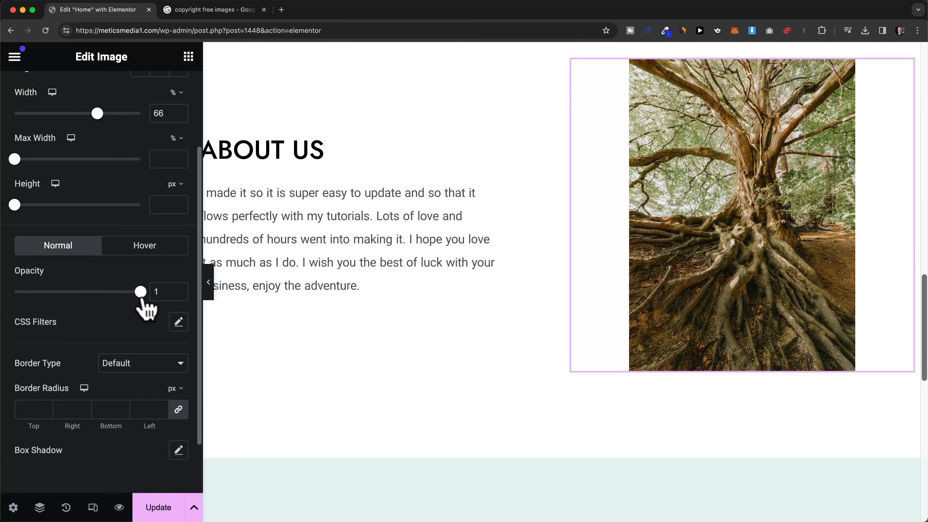
Round the tree image with a border radius of 20 px on all corners
scroll(102, 305, "down", 3)
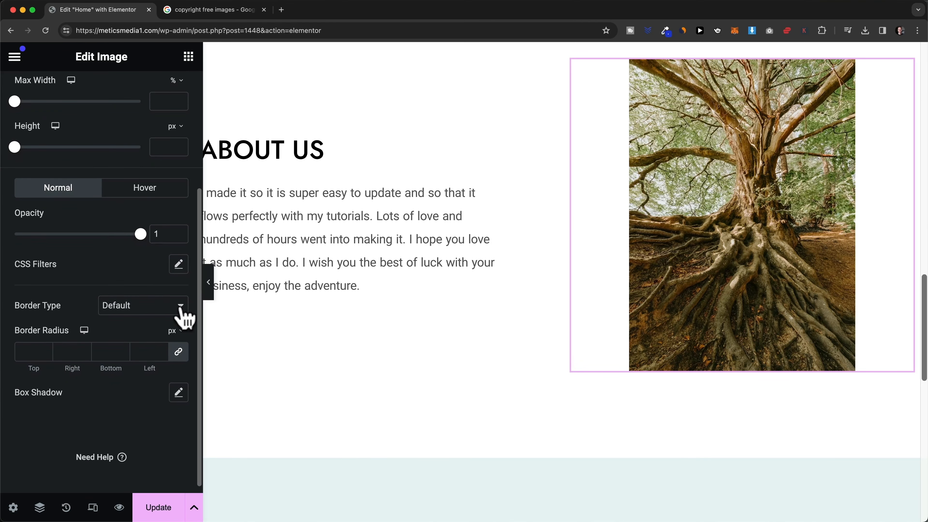
scroll(629, 273, "up", 2)
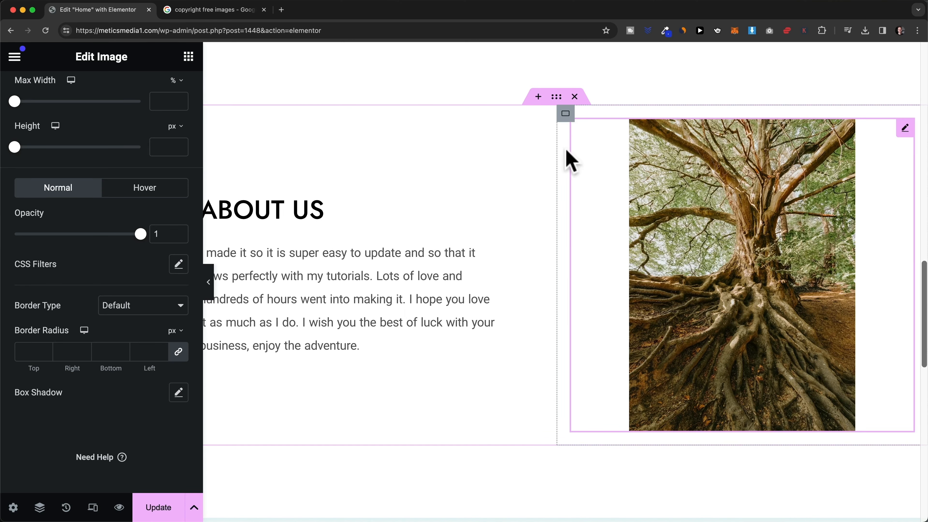
left_click(45, 354)
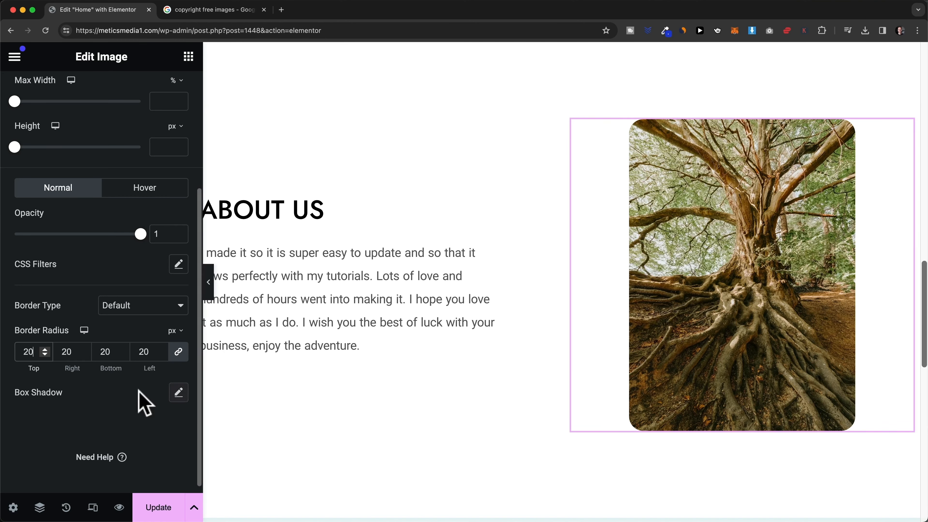
Add a box shadow to the tree image with blur 22, horizontal offset 7 and vertical offset 23
left_click(172, 398)
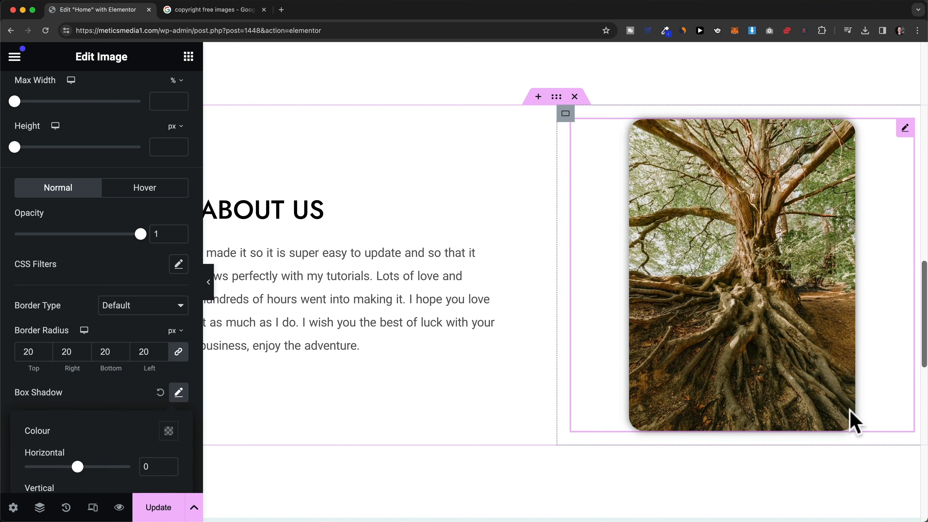
scroll(117, 417, "down", 3)
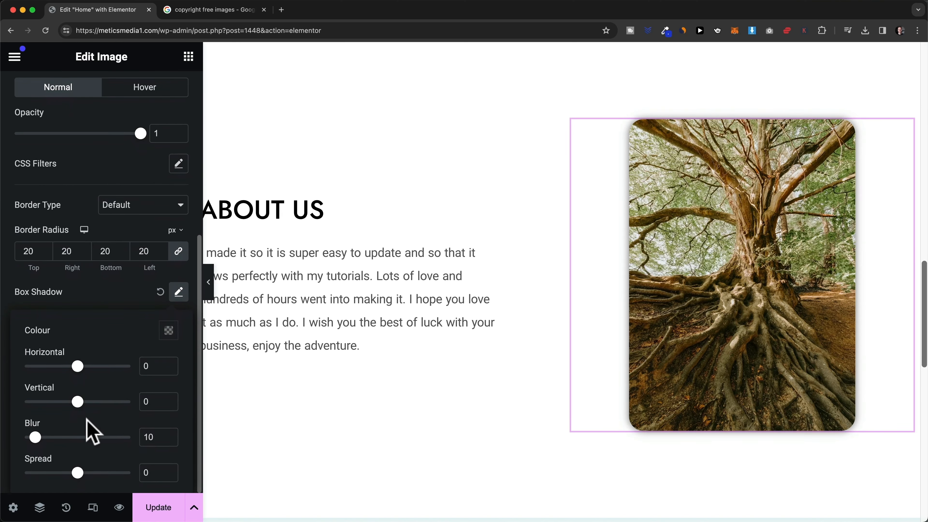
mouse_move(35, 438)
left_mouse_down()
mouse_move(74, 440)
mouse_move(48, 437)
left_mouse_up()
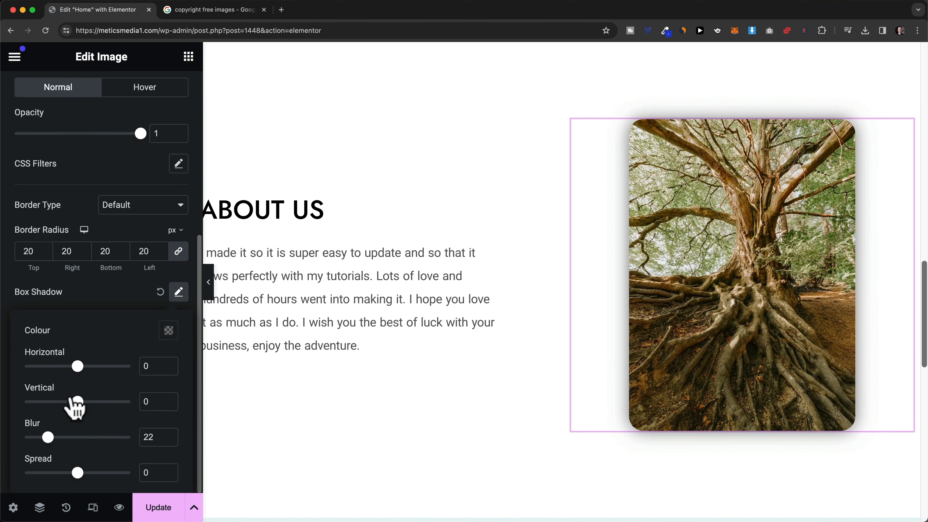
mouse_move(77, 366)
left_mouse_down()
mouse_move(42, 367)
mouse_move(90, 370)
mouse_move(81, 367)
left_mouse_up()
mouse_move(78, 402)
left_mouse_down()
mouse_move(97, 401)
mouse_move(89, 402)
left_mouse_up()
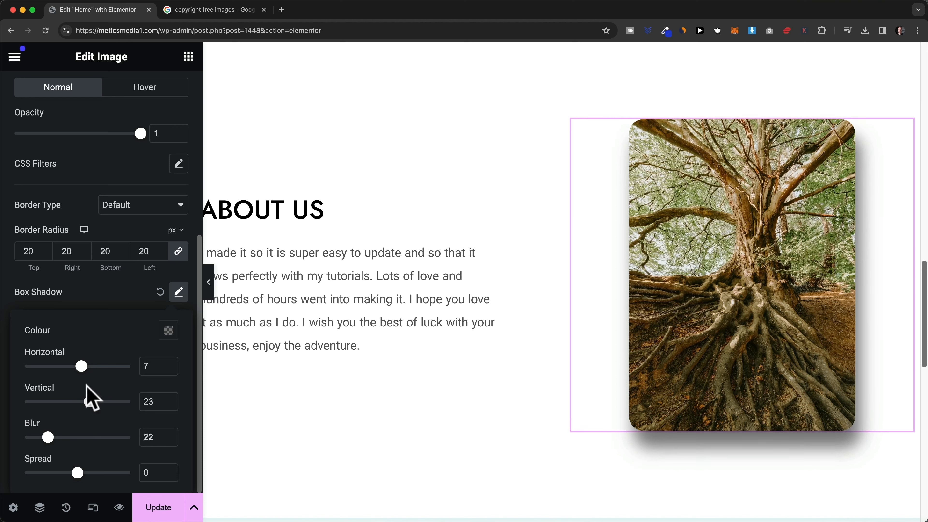
Try a horizontal shadow offset of 21 on the tree image and reset its box shadow
left_click_drag(81, 367, 88, 367)
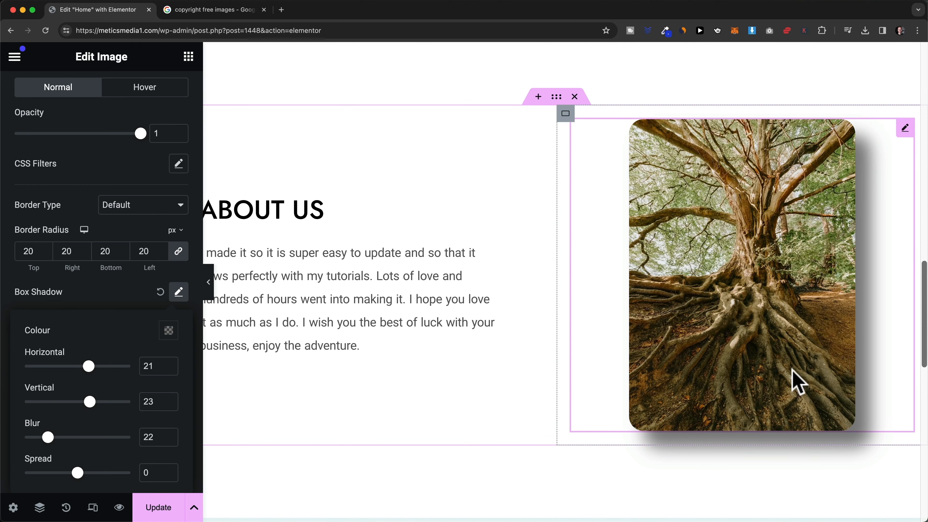
left_click(160, 292)
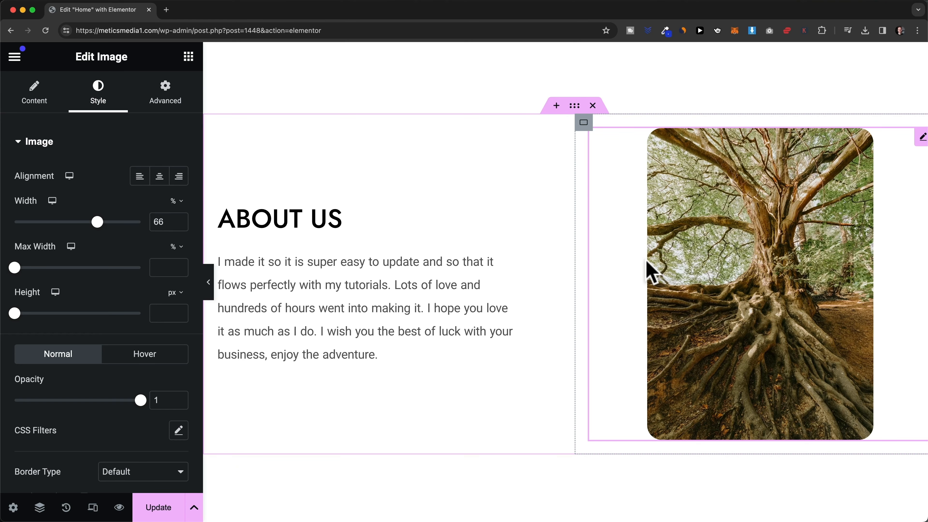
Look over the Home page sections, from the services and About Us areas to Talk to Us and back to the hero
scroll(651, 271, "up", 10)
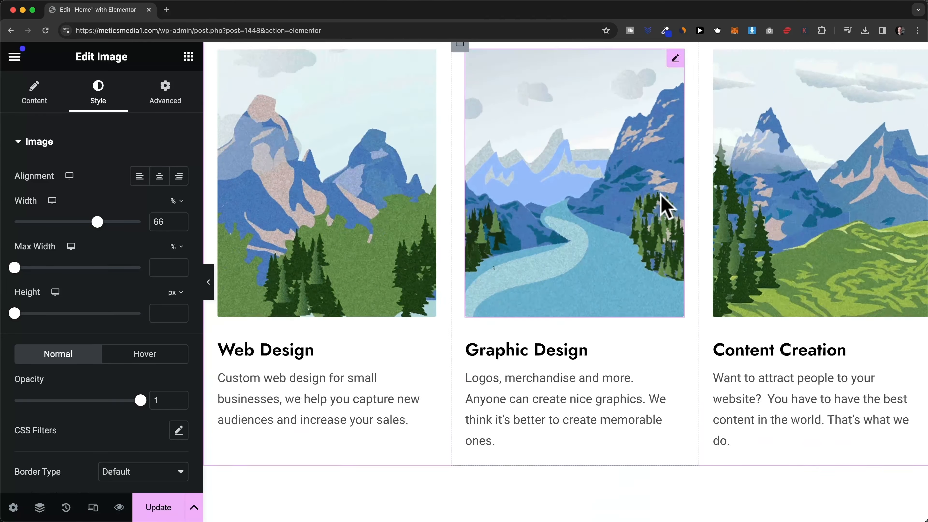
scroll(658, 204, "up", 8)
scroll(499, 284, "down", 10)
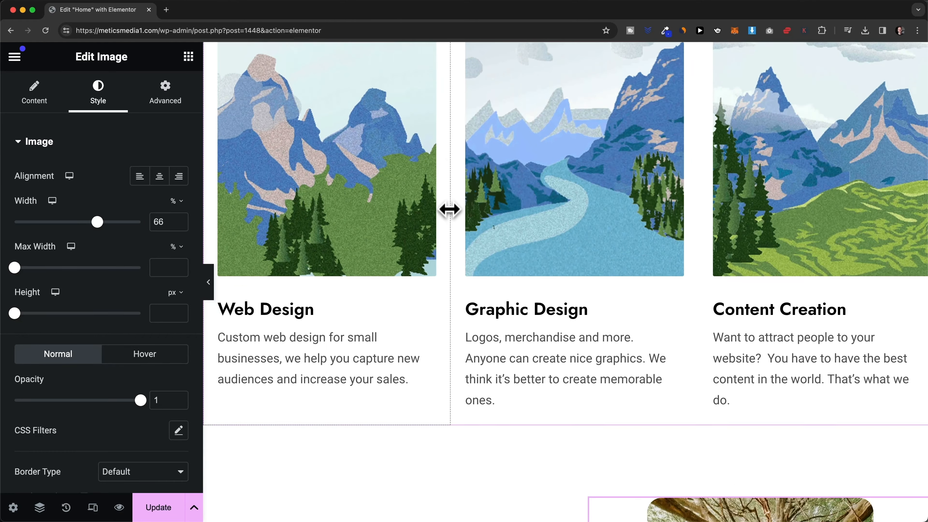
scroll(450, 209, "down", 15)
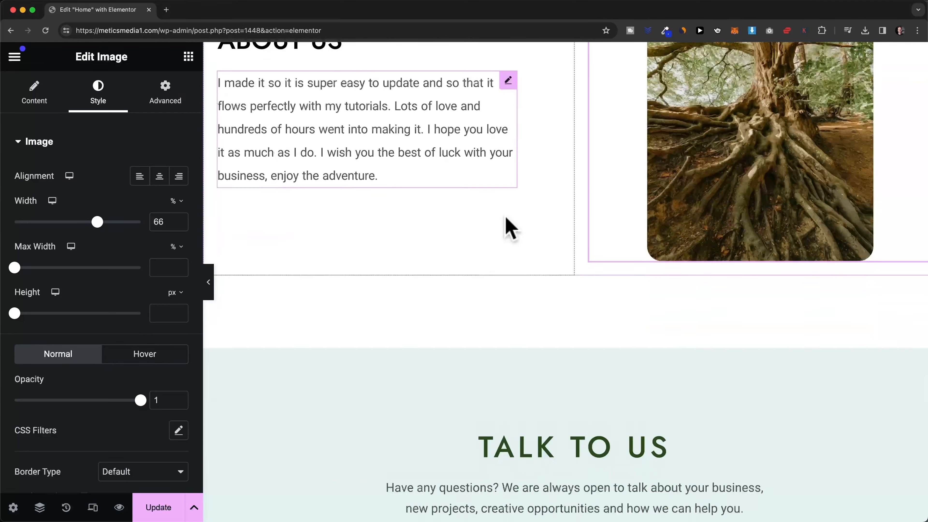
scroll(511, 228, "down", 10)
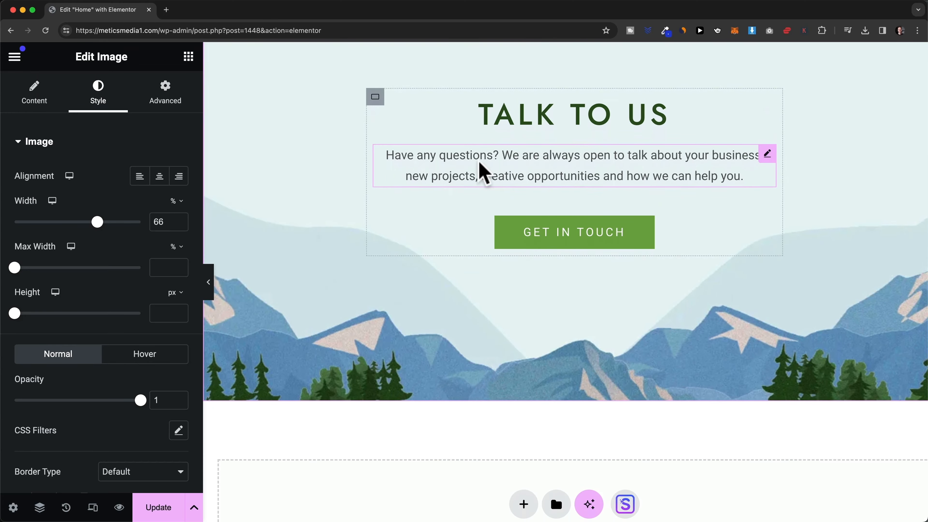
scroll(491, 253, "up", 15)
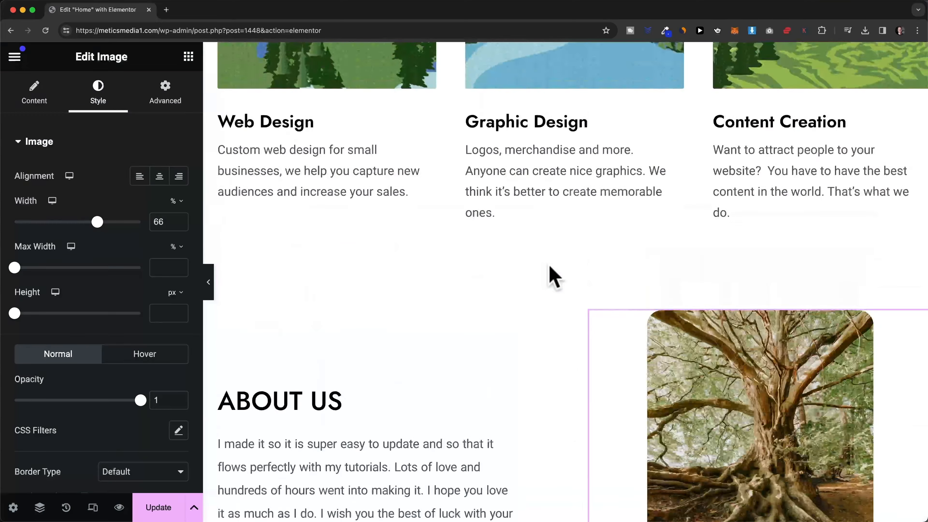
scroll(549, 267, "up", 15)
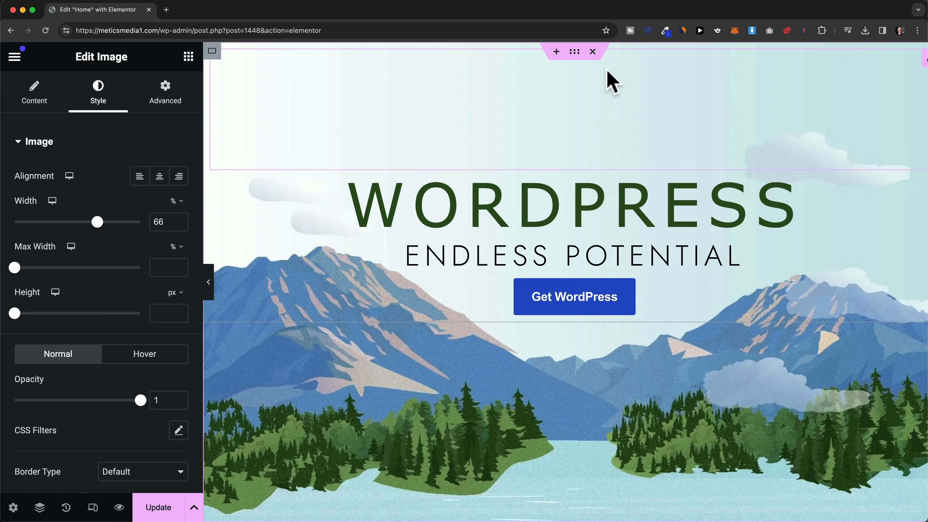
Upload the cloud photo pexels-photo.jpg and use it as the background image of the hero container
left_click(574, 52)
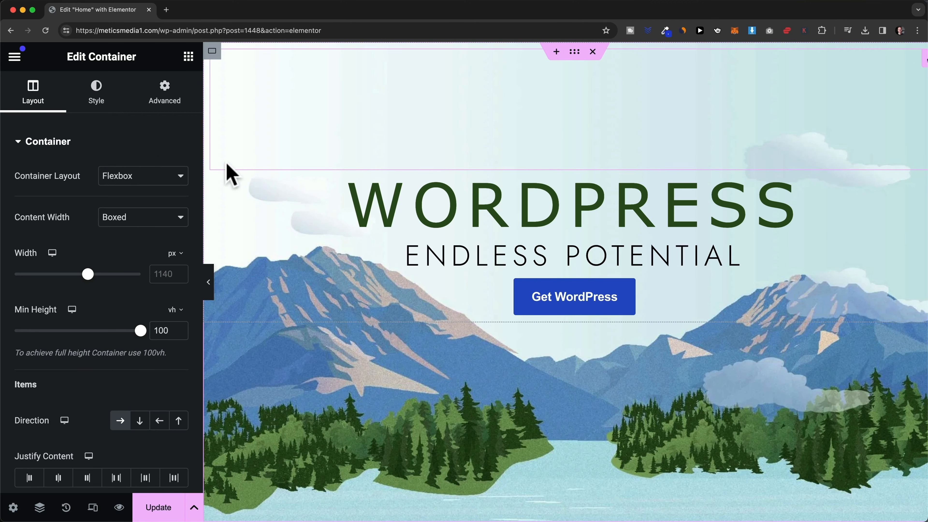
left_click(102, 105)
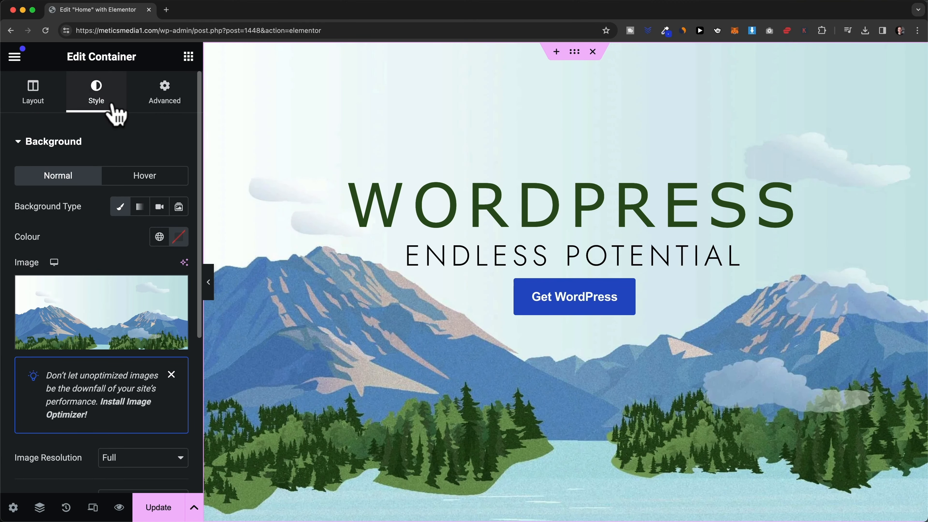
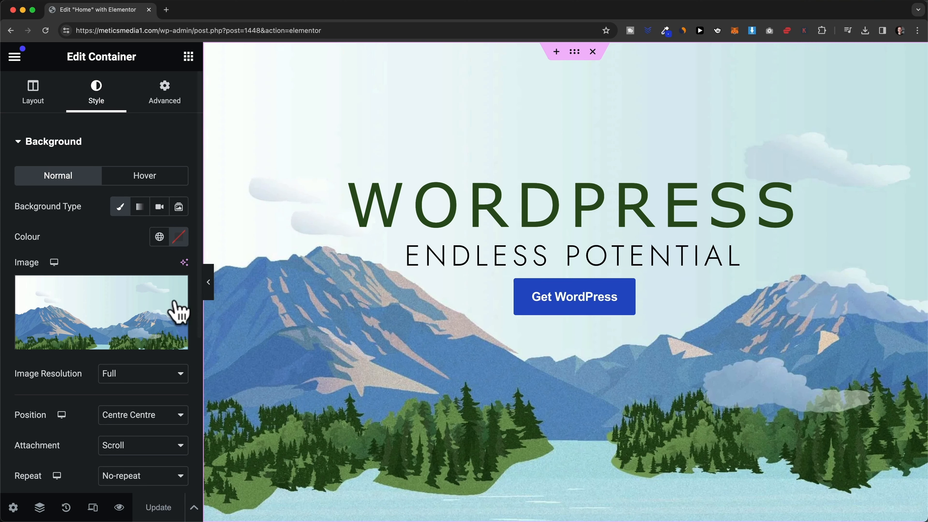
mouse_move(112, 311)
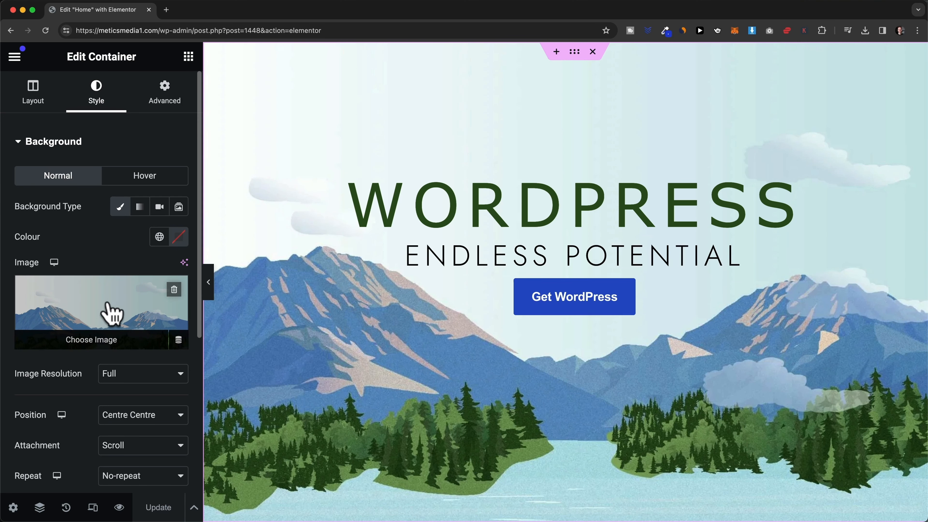
left_click(102, 347)
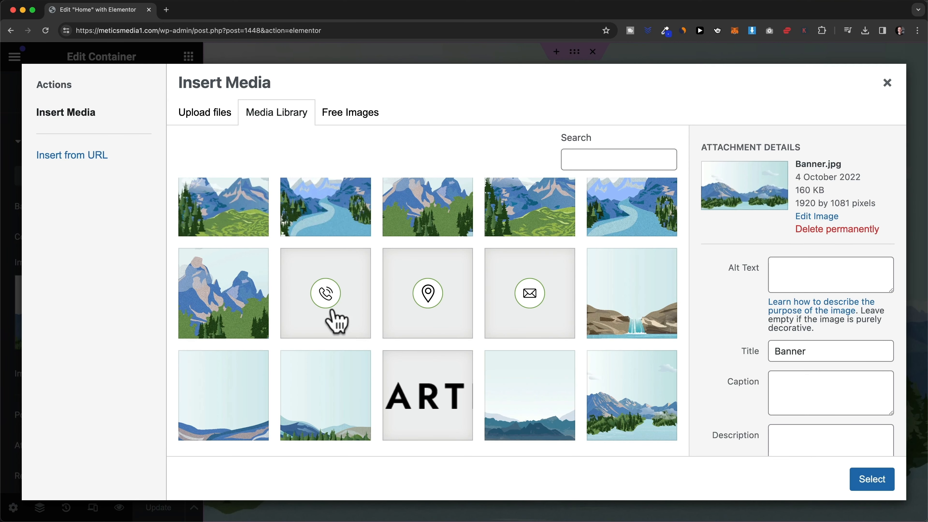
scroll(379, 337, "up", 3)
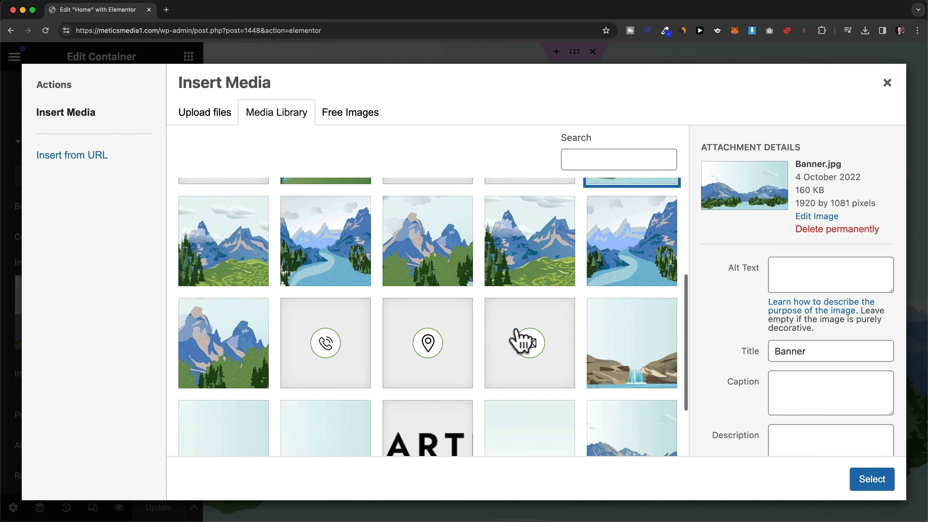
scroll(519, 340, "down", 2)
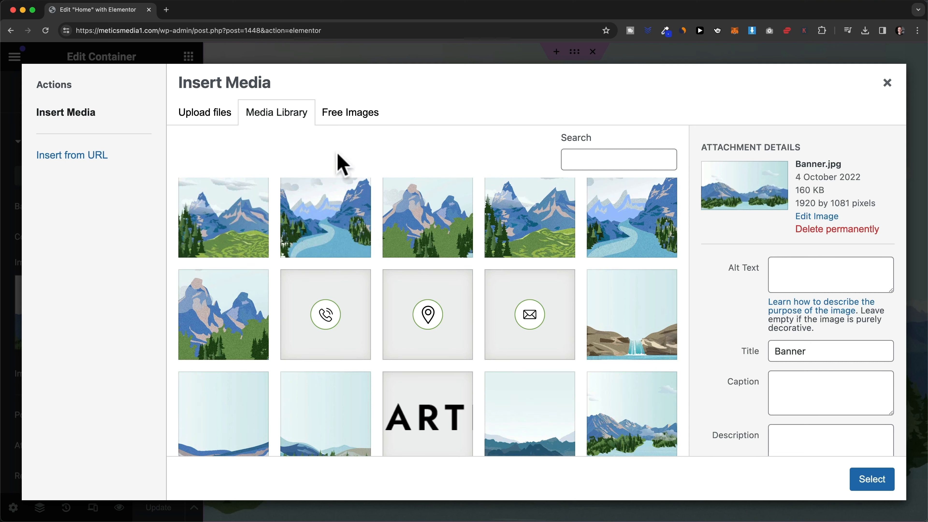
left_click(209, 121)
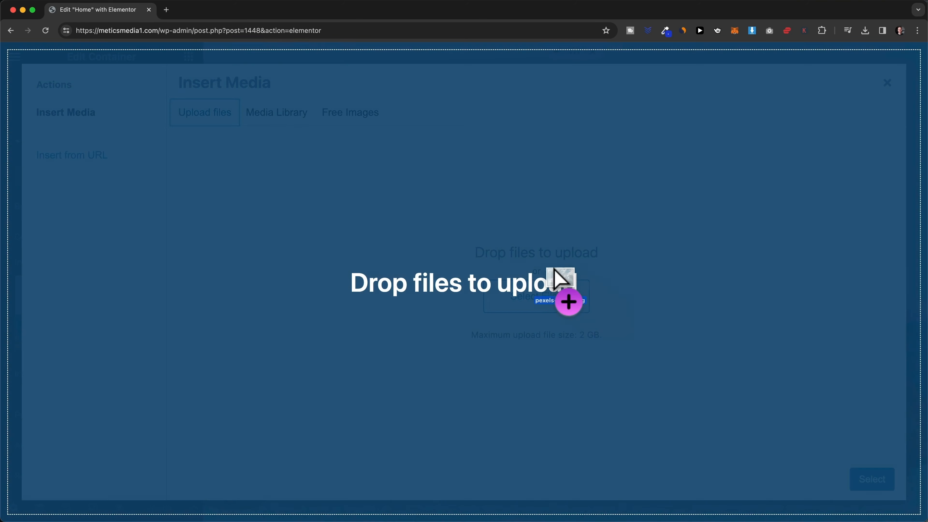
left_click_drag(559, 279, 540, 266)
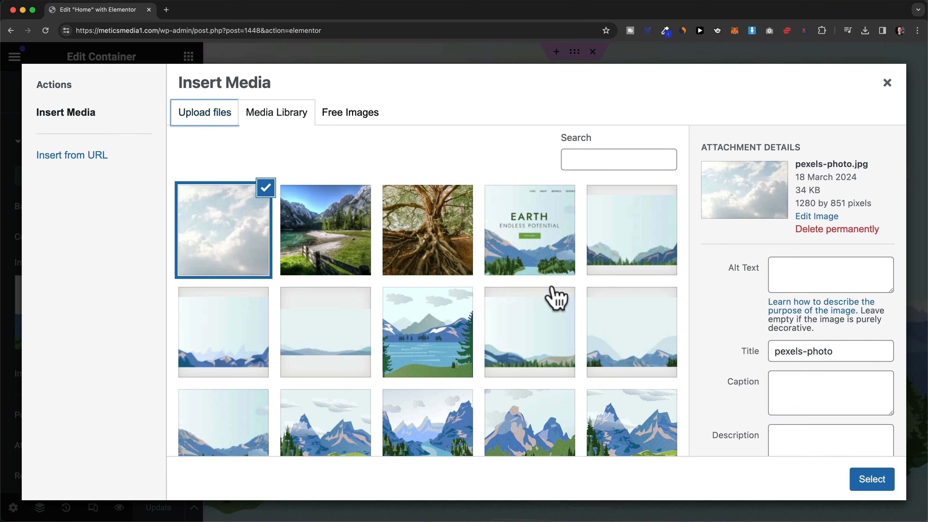
left_click(866, 480)
scroll(684, 384, "down", 1)
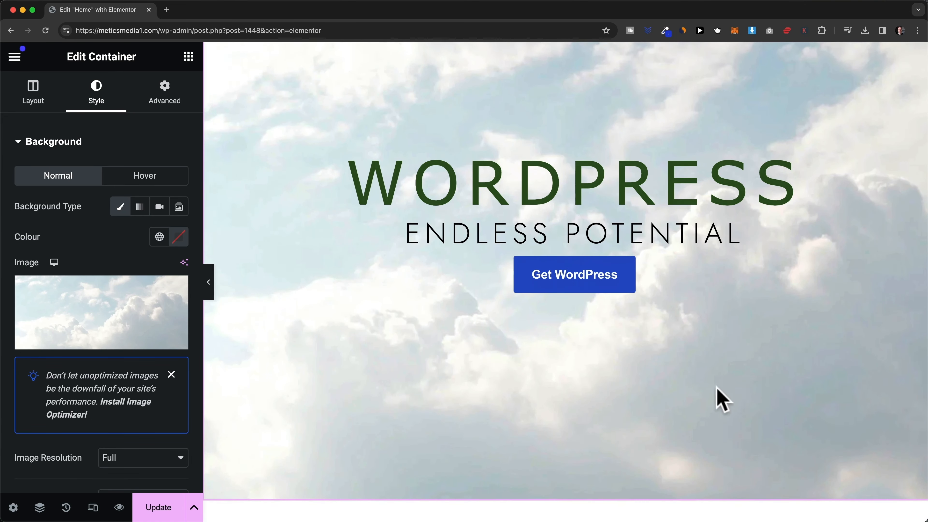
scroll(786, 302, "up", 1)
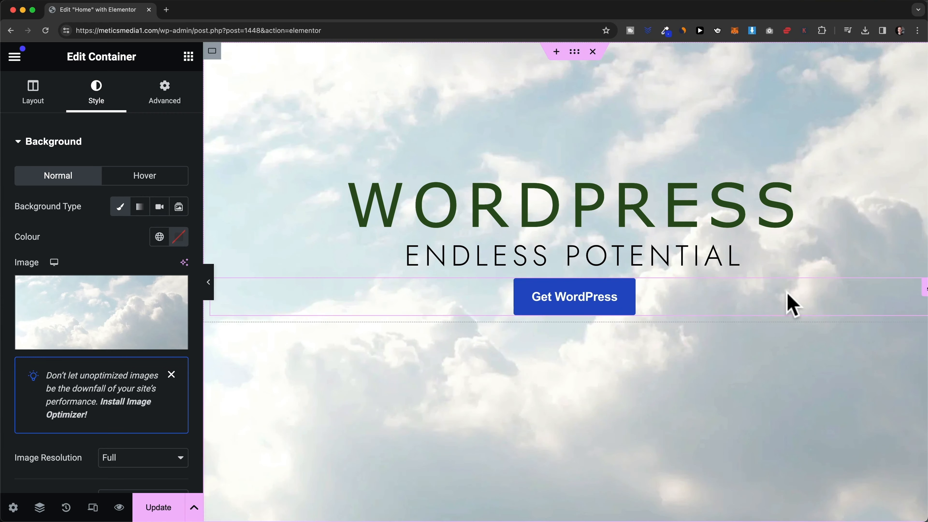
Set the position of the hero container's background image to Top Centre
scroll(108, 240, "down", 3)
scroll(112, 241, "down", 5)
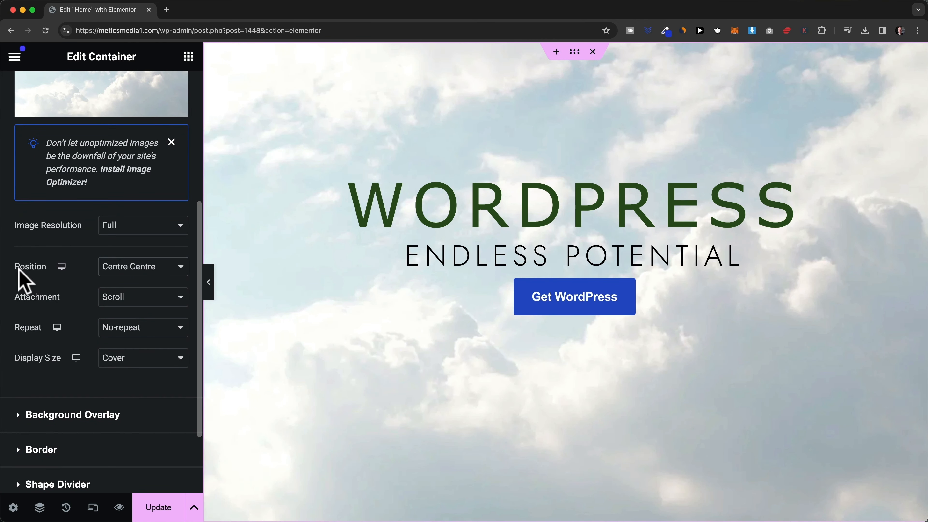
left_click(138, 268)
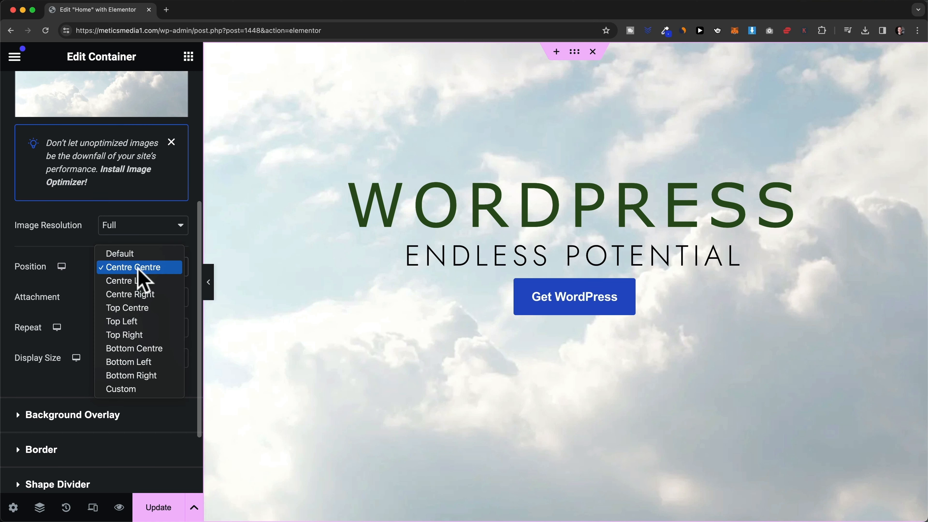
left_click(97, 269)
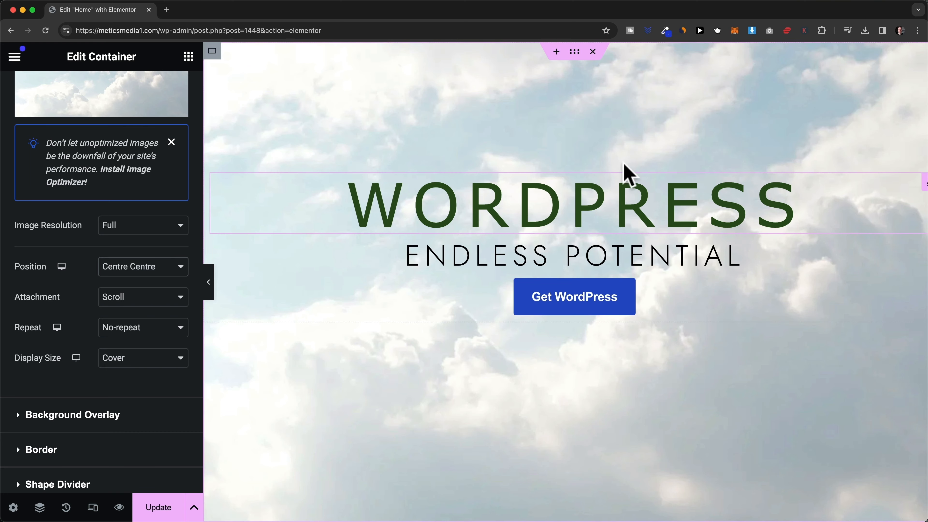
scroll(603, 190, "down", 1)
scroll(623, 161, "up", 1)
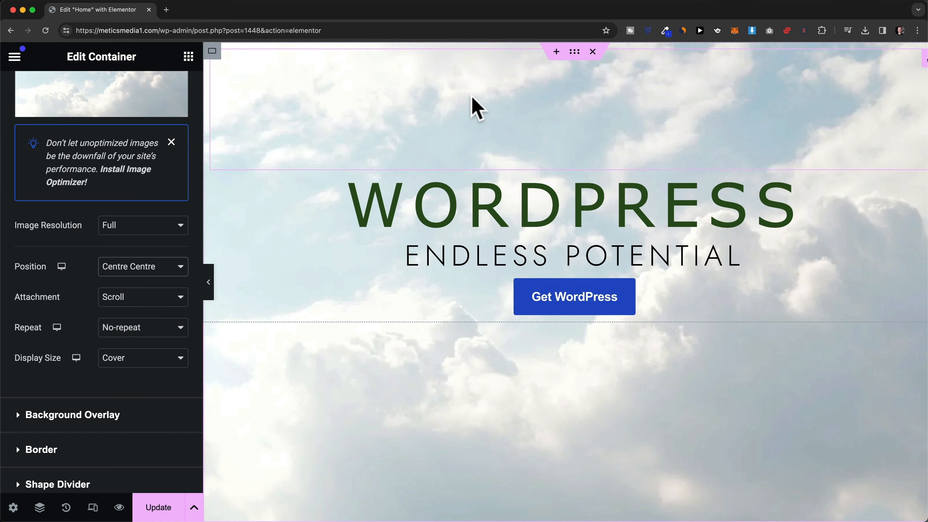
left_click(138, 268)
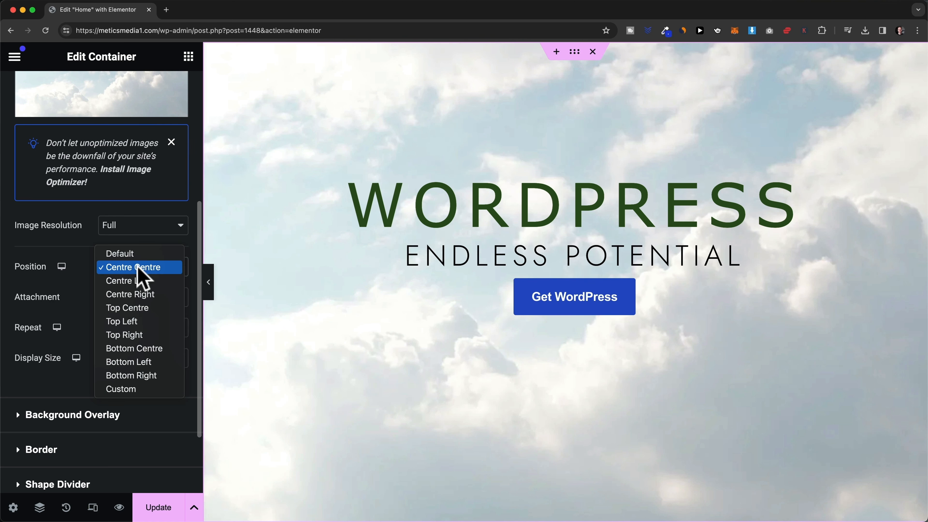
left_click(153, 309)
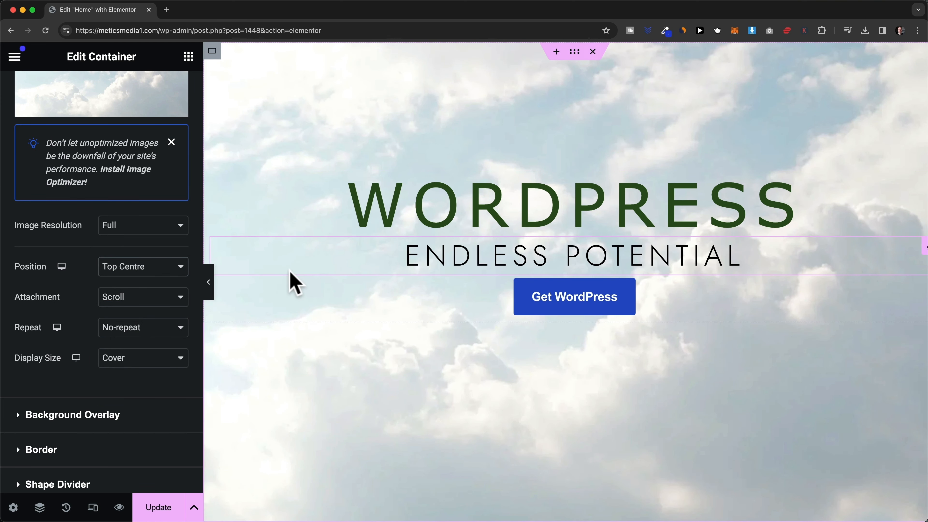
Change the hero background image's position to Bottom Centre and check the lower edge of the section
left_click(138, 272)
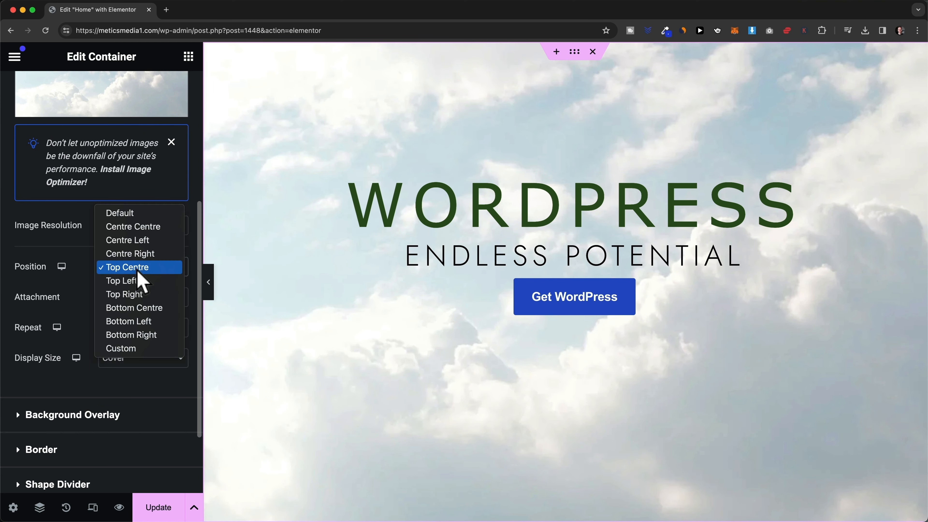
left_click(161, 310)
scroll(548, 431, "down", 3)
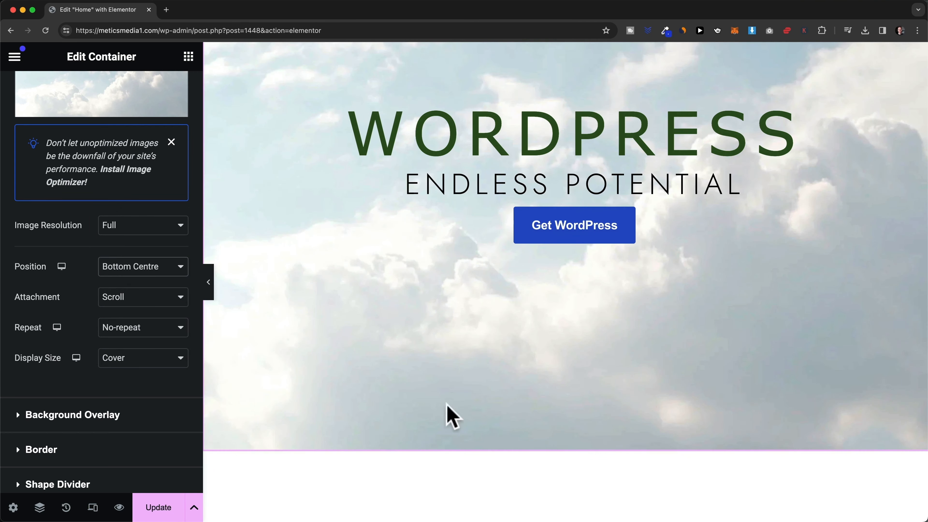
Set the hero container's background image position to Centre Centre and check it along the page
scroll(402, 380, "up", 3)
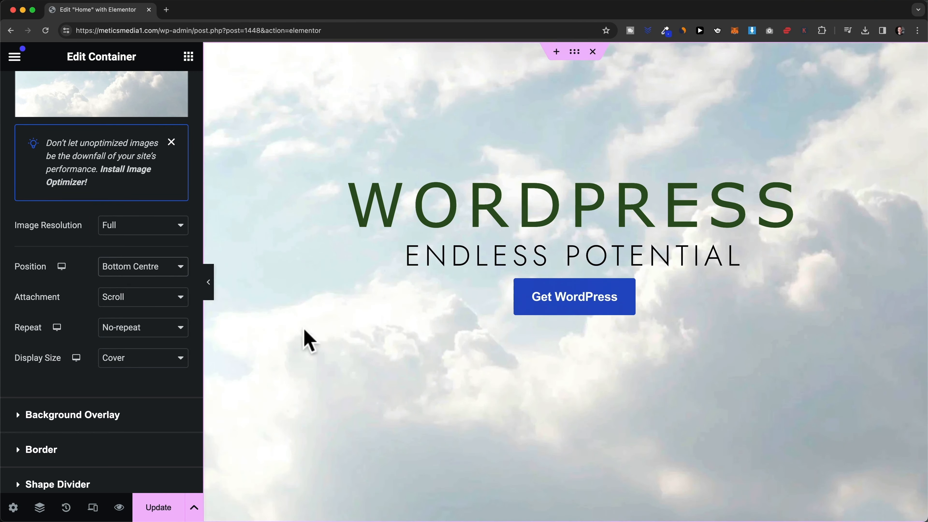
left_click(160, 279)
left_click(152, 186)
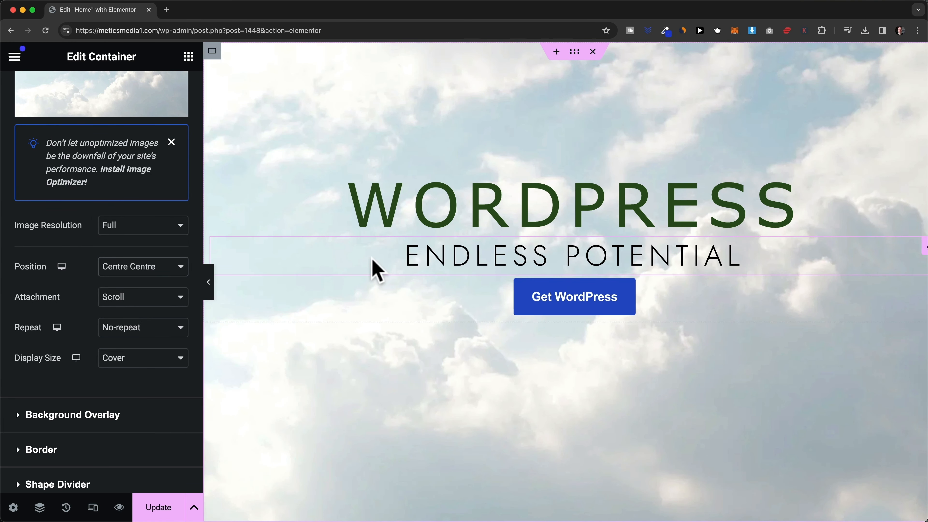
scroll(365, 270, "down", 2)
scroll(438, 256, "down", 3)
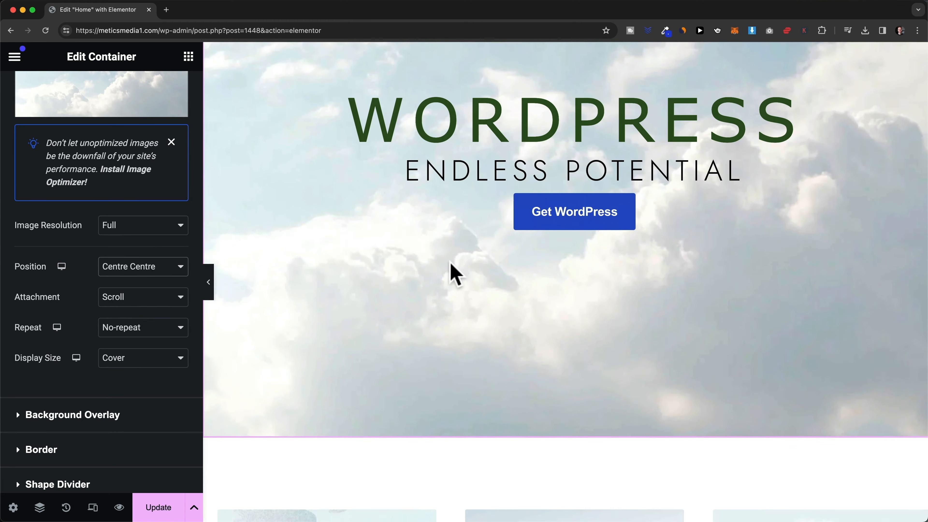
scroll(599, 198, "up", 5)
scroll(522, 205, "down", 10)
scroll(526, 208, "down", 5)
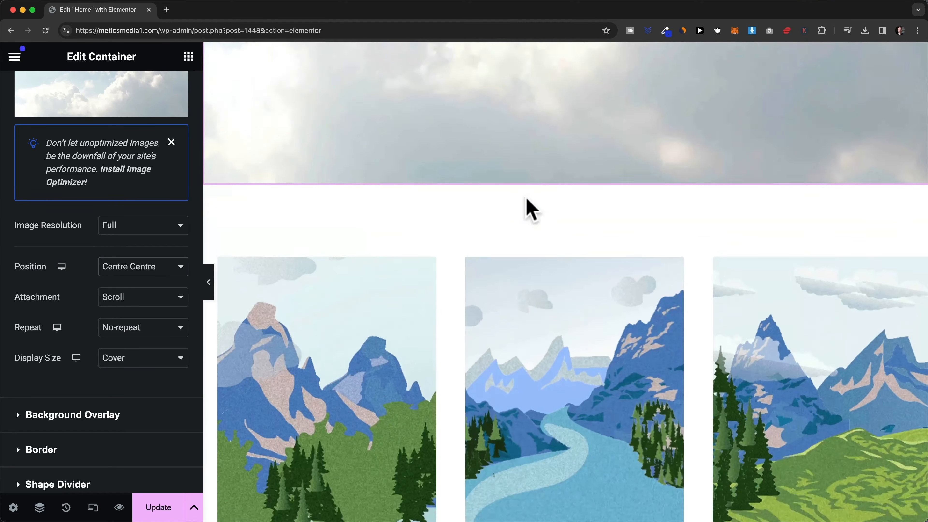
scroll(519, 214, "up", 10)
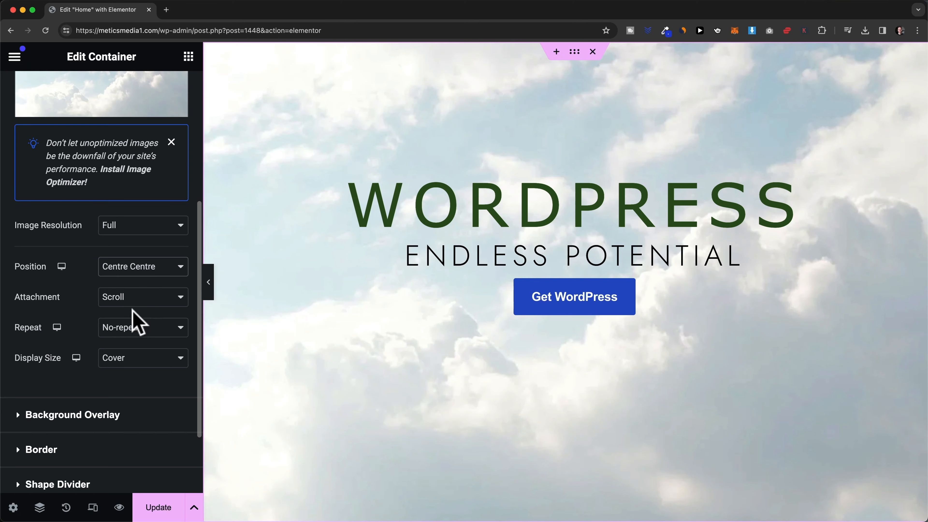
Set the background image's attachment to Fixed and preview the scrolling effect on the page
left_click(133, 301)
left_click(135, 318)
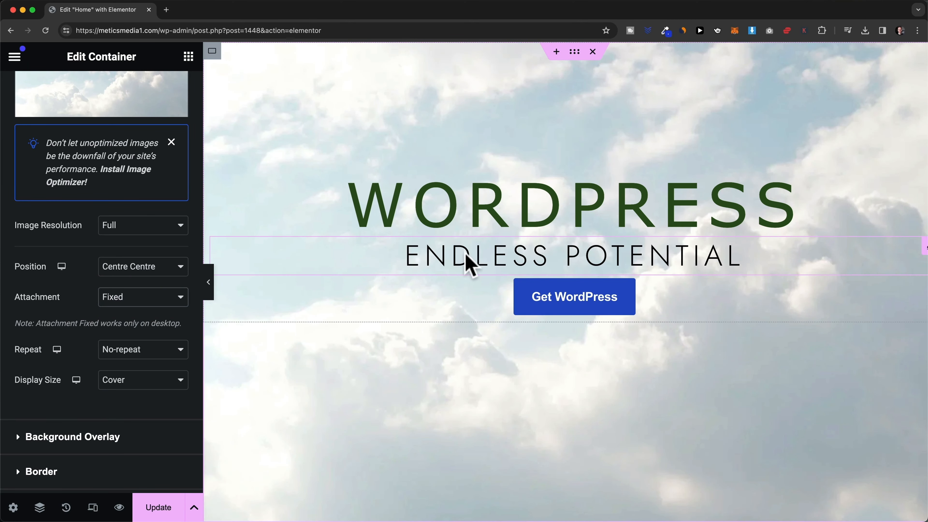
scroll(534, 228, "down", 6)
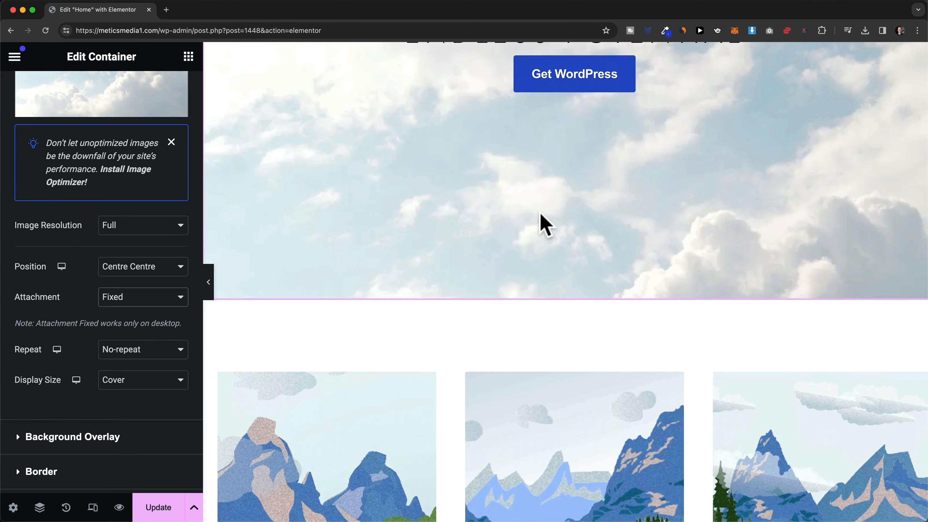
scroll(545, 224, "down", 3)
scroll(556, 239, "up", 9)
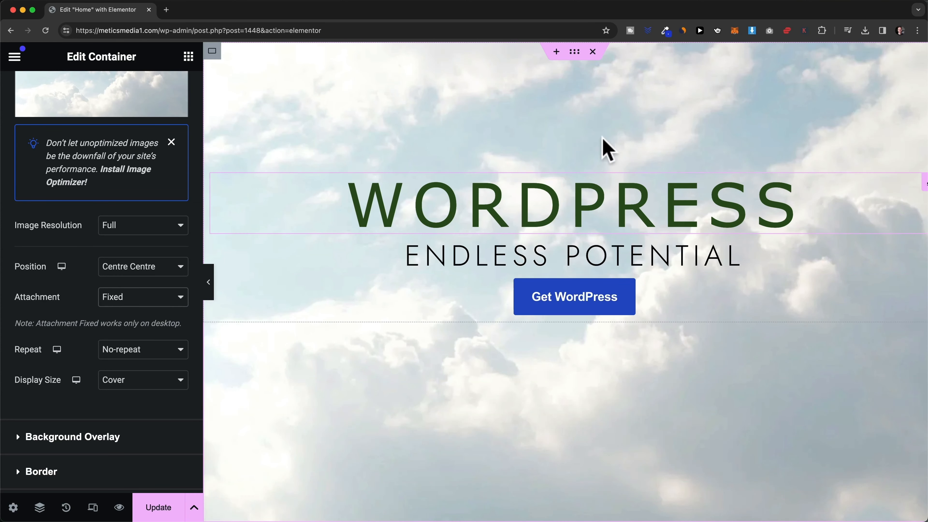
scroll(533, 248, "down", 4)
scroll(585, 260, "up", 2)
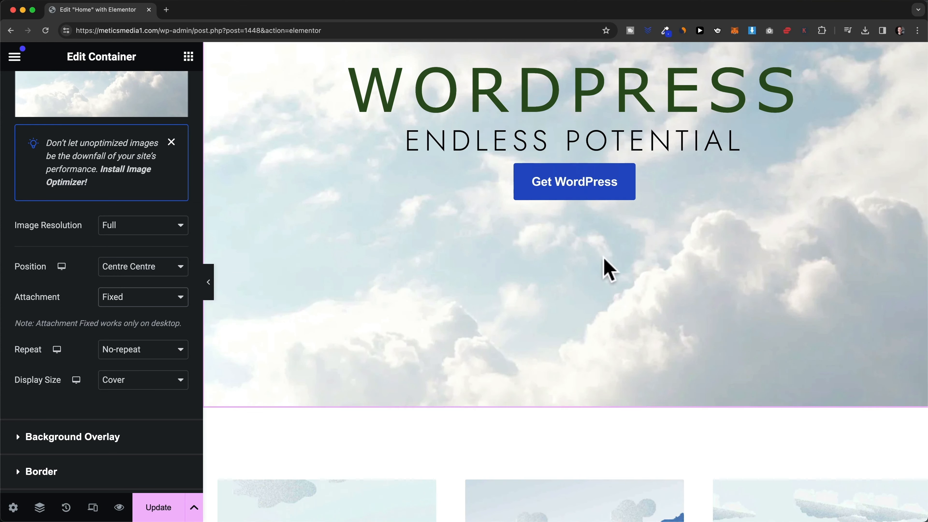
scroll(522, 338, "down", 4)
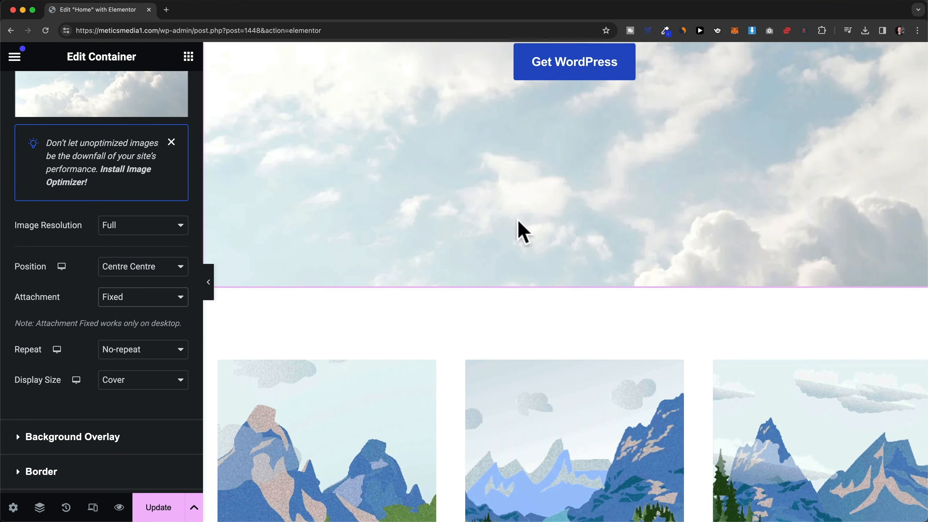
scroll(534, 224, "up", 5)
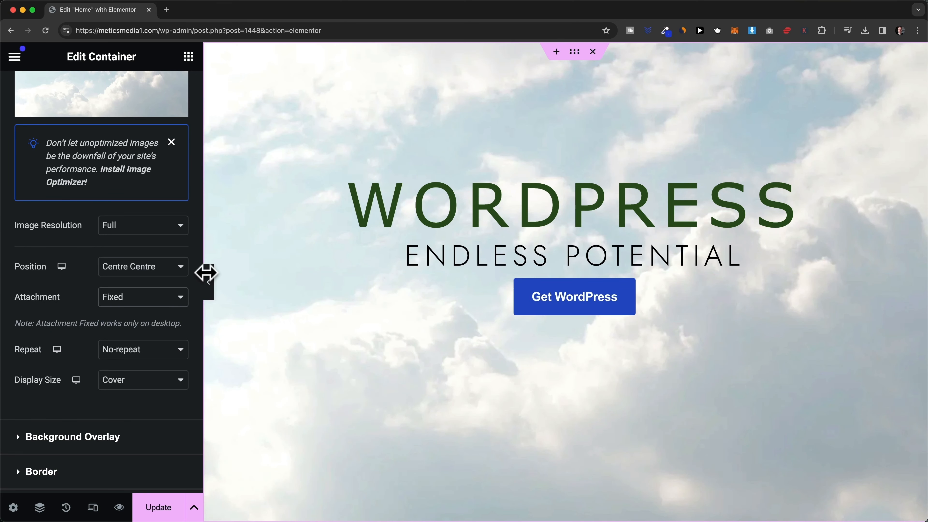
Set the background image's attachment to Scroll and look over the display size options
left_click(126, 296)
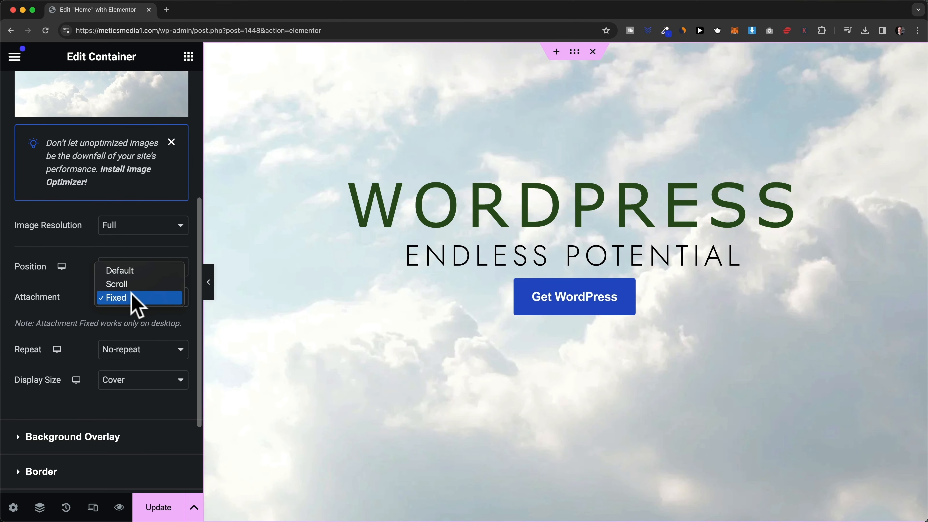
left_click(142, 283)
scroll(144, 298, "down", 3)
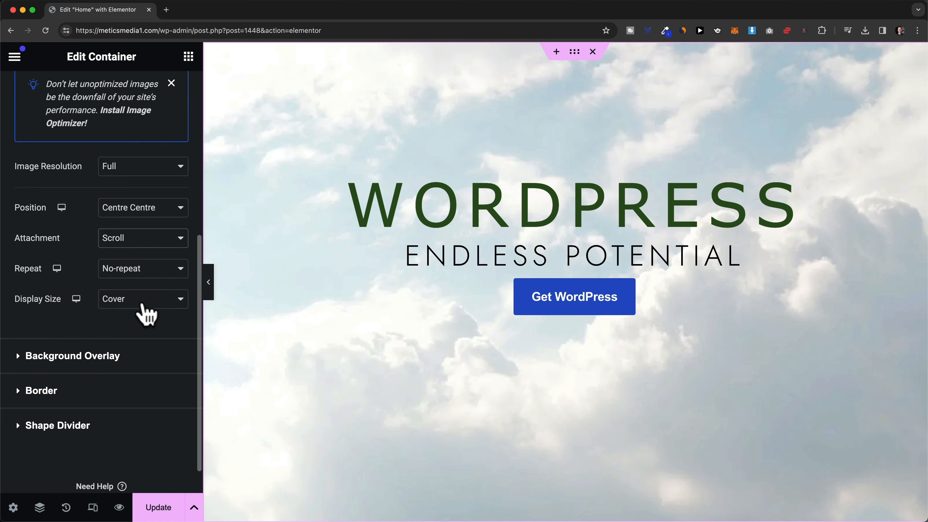
left_click(144, 310)
left_click(73, 325)
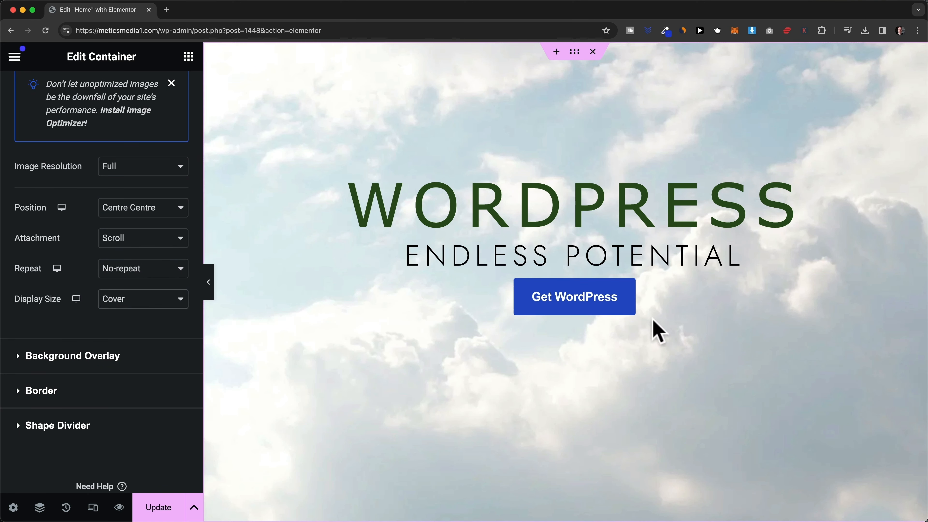
scroll(156, 402, "up", 3)
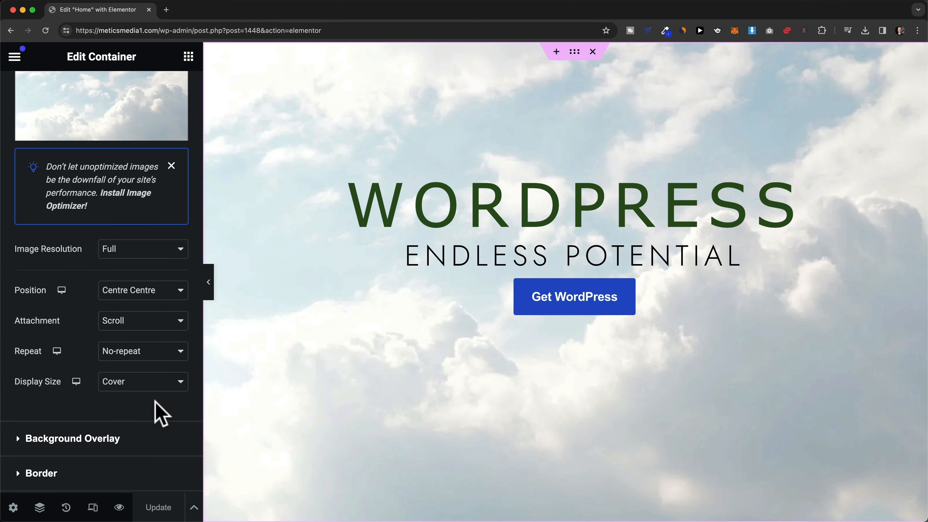
Give the container a black (#000000) background overlay with an opacity of 0.15
scroll(146, 409, "down", 3)
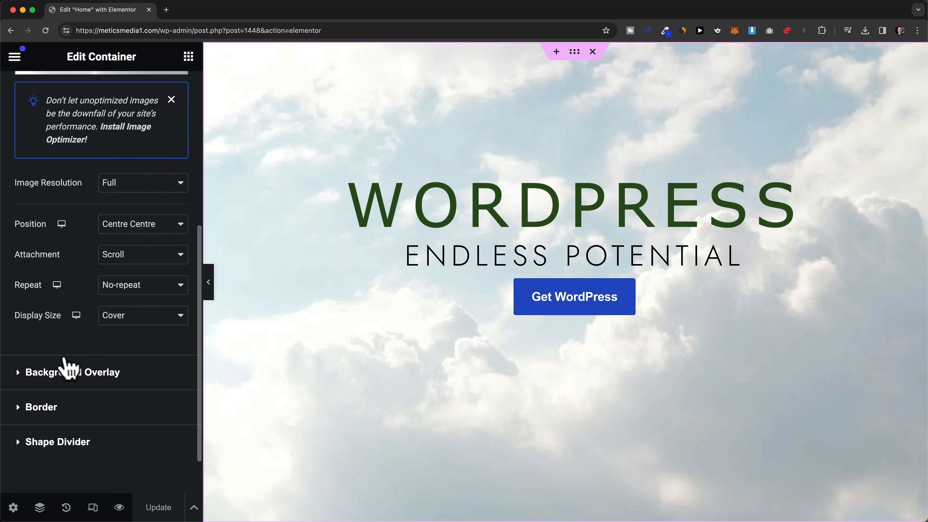
left_click(35, 367)
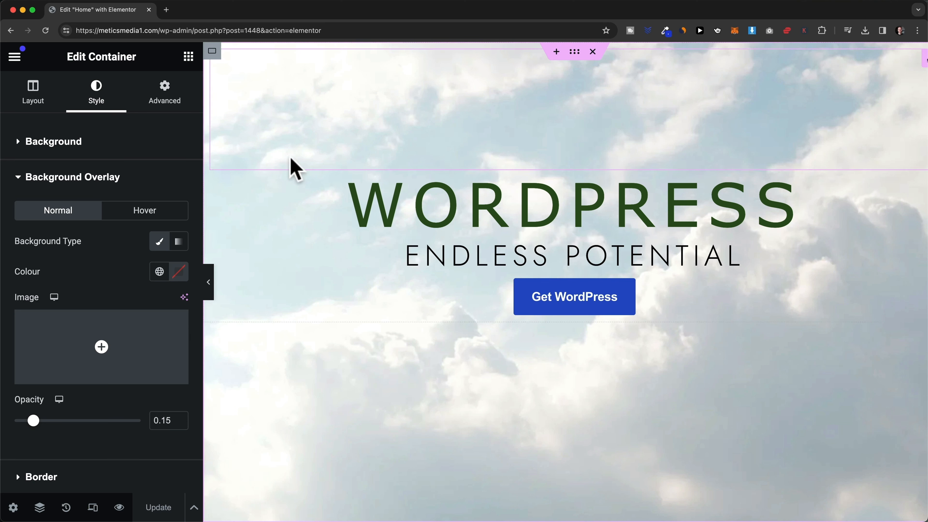
left_click(179, 272)
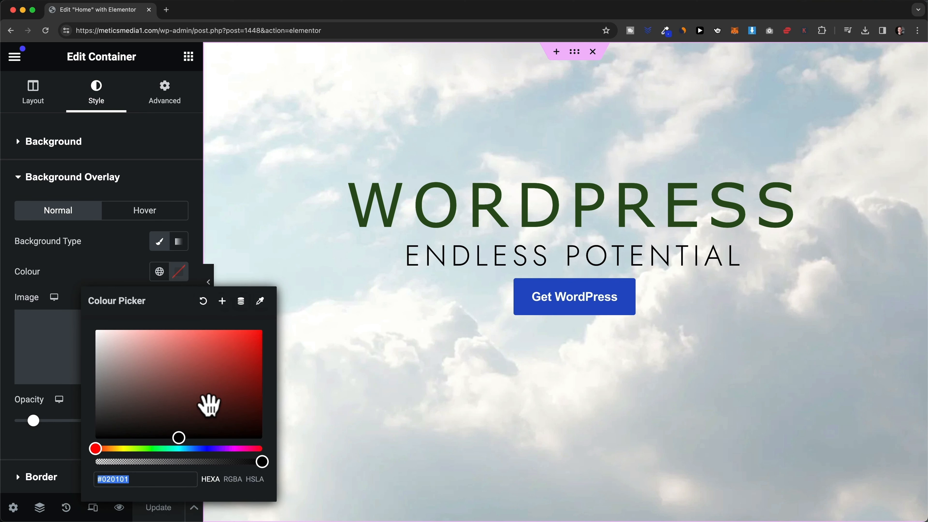
left_click_drag(215, 413, 246, 433)
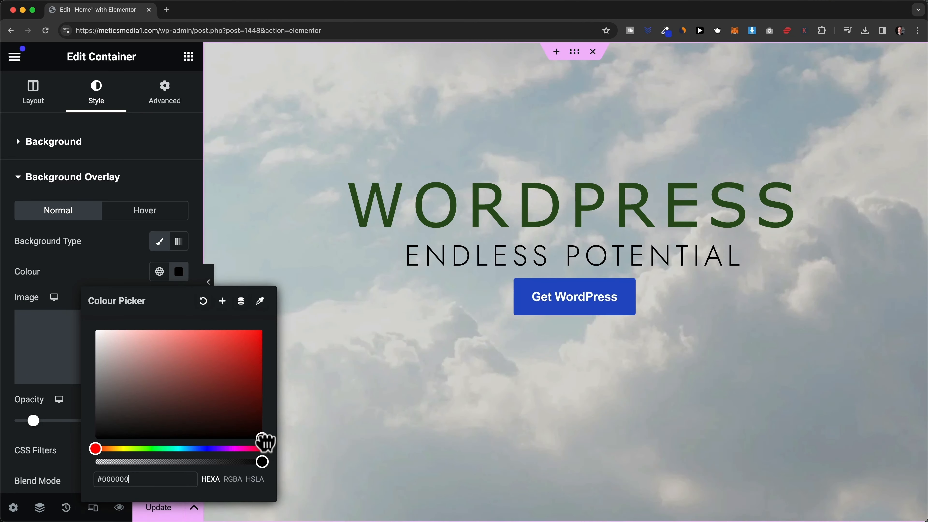
left_click(402, 391)
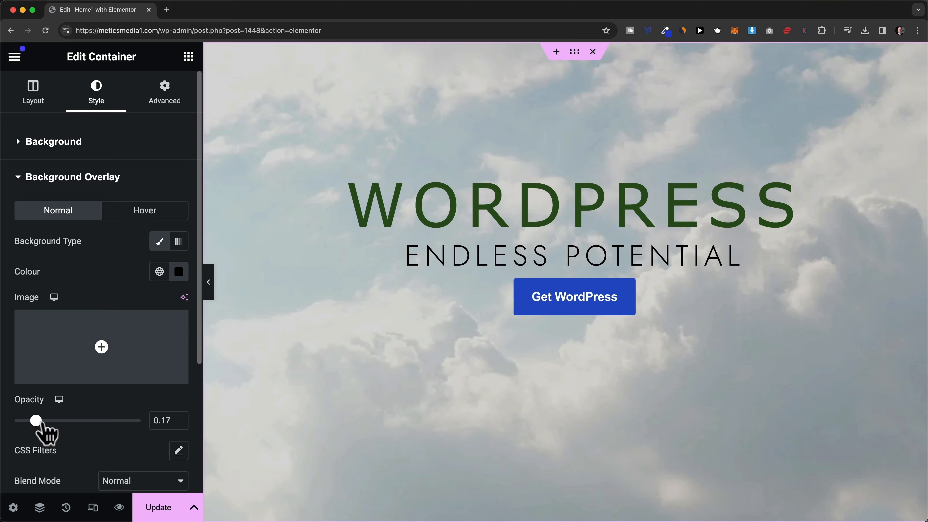
left_click_drag(43, 425, 32, 440)
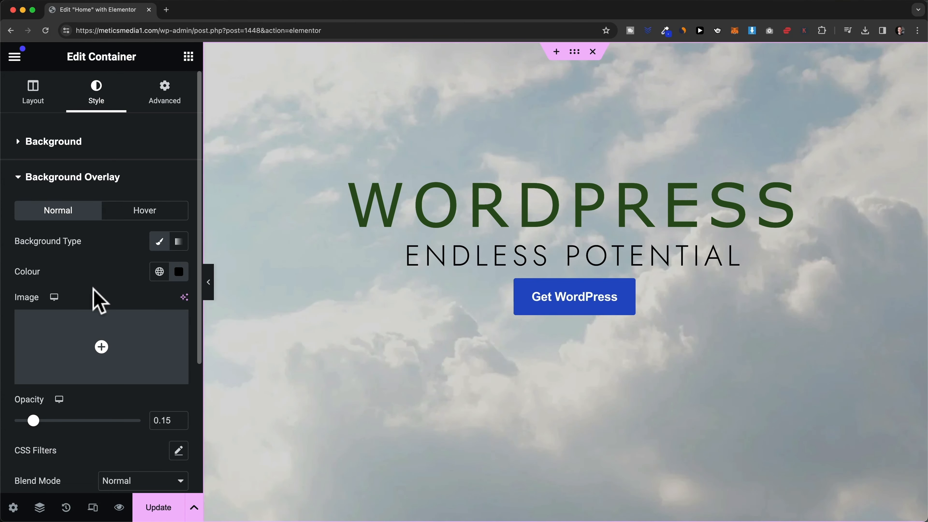
Set the background overlay colour to white (#FFFFFF) and review the remaining overlay settings
left_click(178, 272)
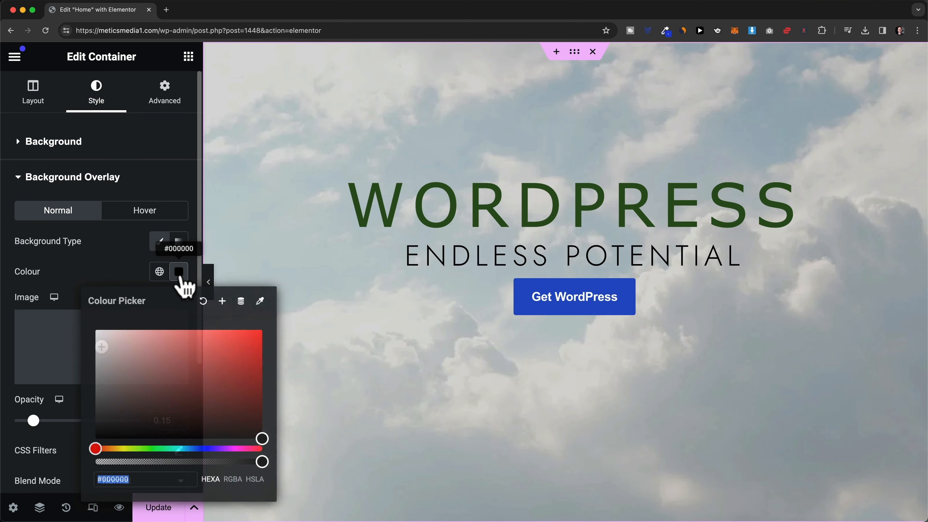
type("#FFFFFF")
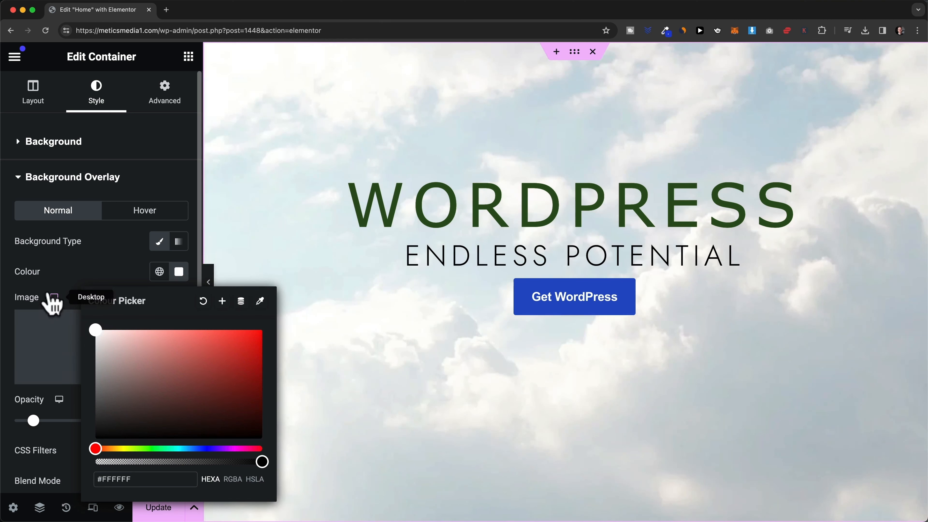
left_click(119, 274)
scroll(75, 369, "down", 4)
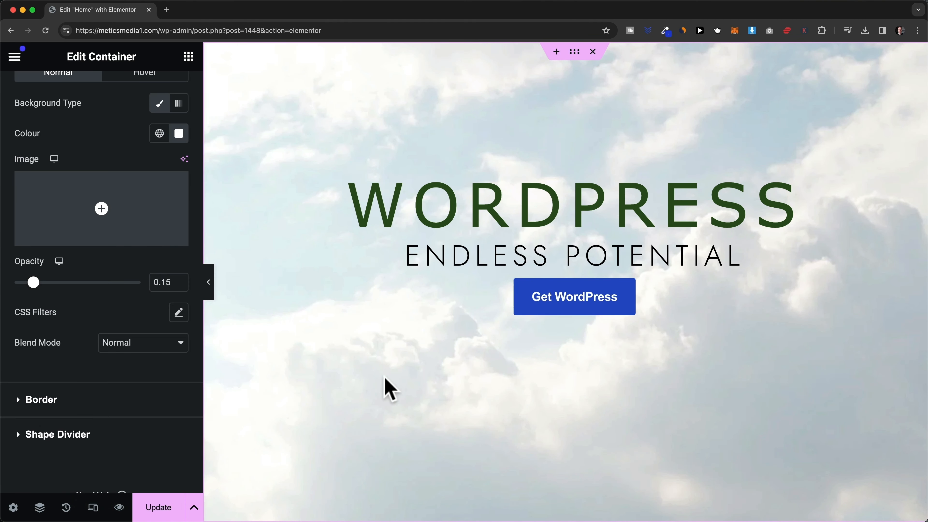
scroll(343, 241, "down", 1)
scroll(329, 271, "down", 1)
scroll(296, 306, "up", 2)
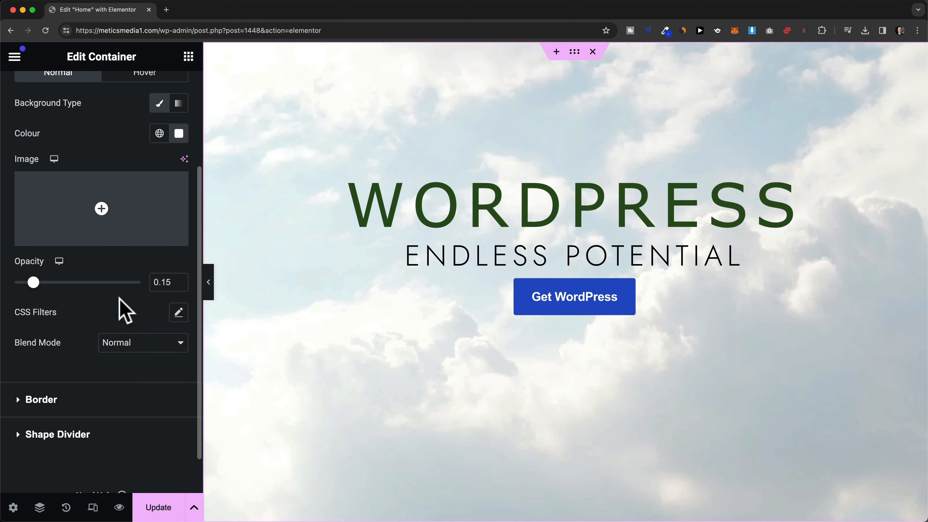
scroll(125, 311, "up", 4)
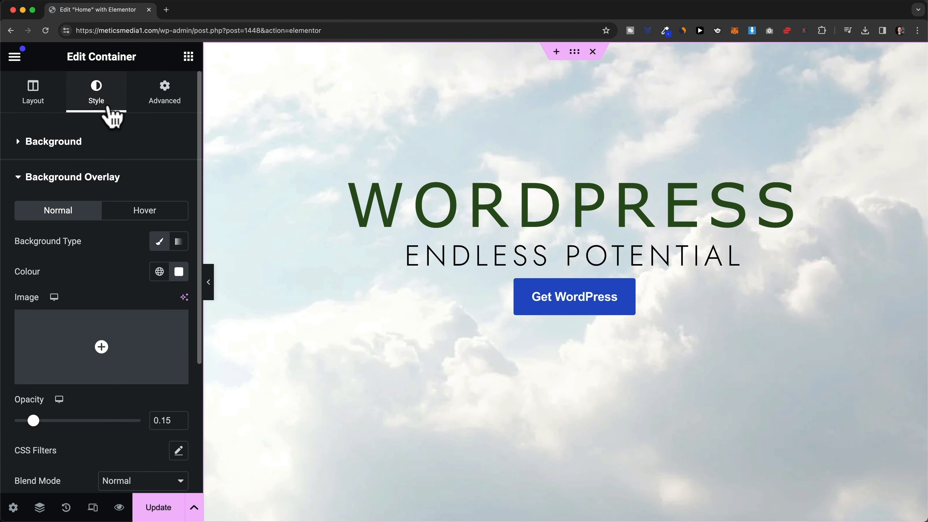
Remove the cloud image from the container's background
left_click(18, 143)
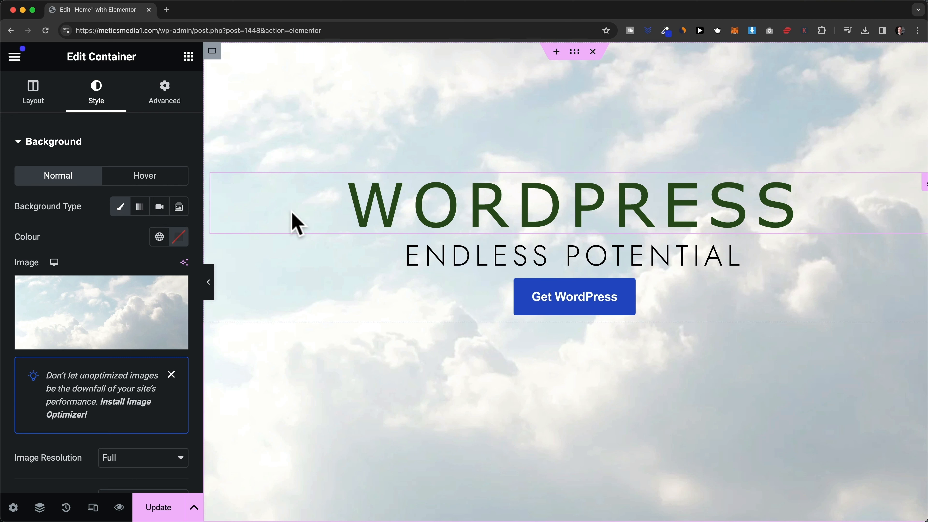
mouse_move(136, 305)
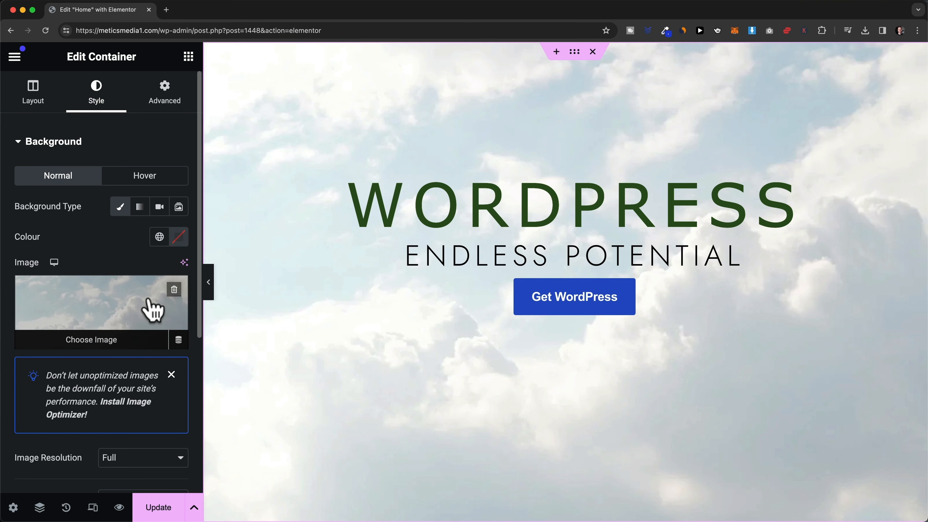
left_click(174, 291)
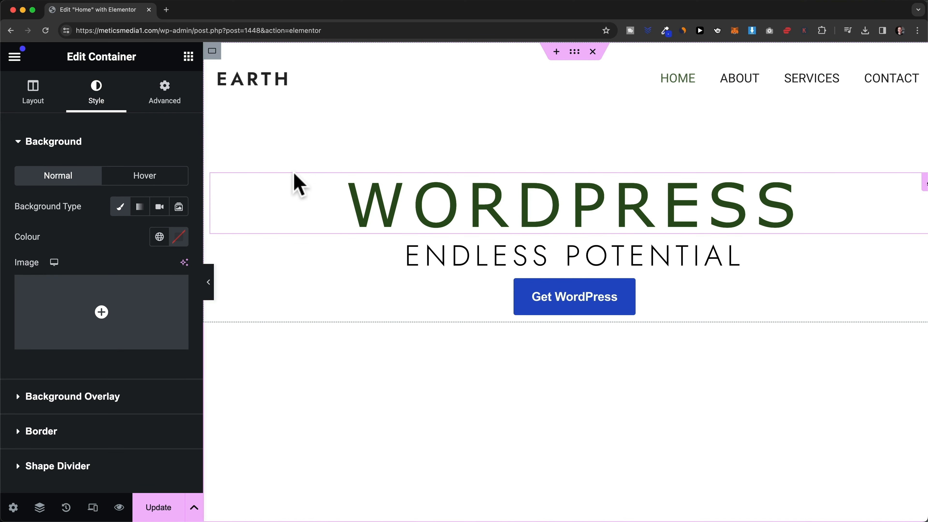
Set the container's background to a custom light green (#A9F7B5)
left_click(179, 238)
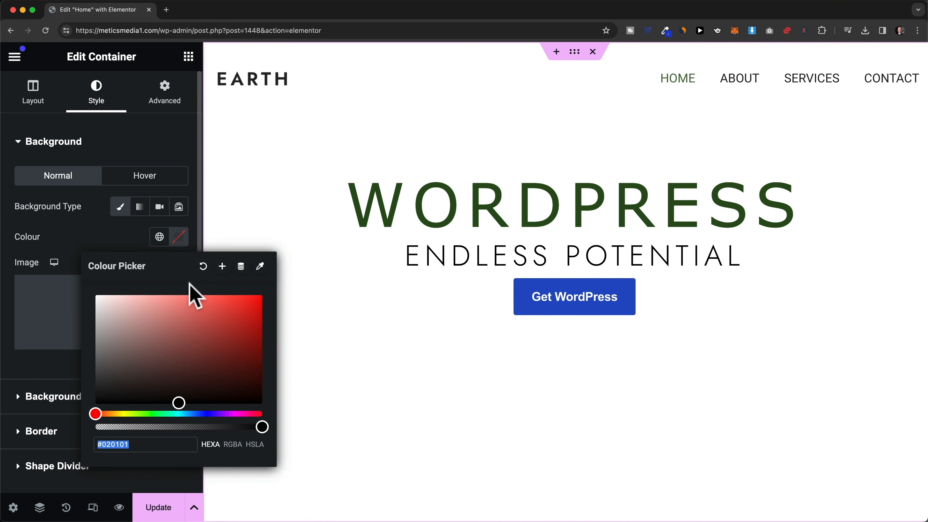
mouse_move(190, 295)
left_mouse_down()
mouse_move(210, 327)
mouse_move(192, 312)
left_mouse_up()
left_click(143, 414)
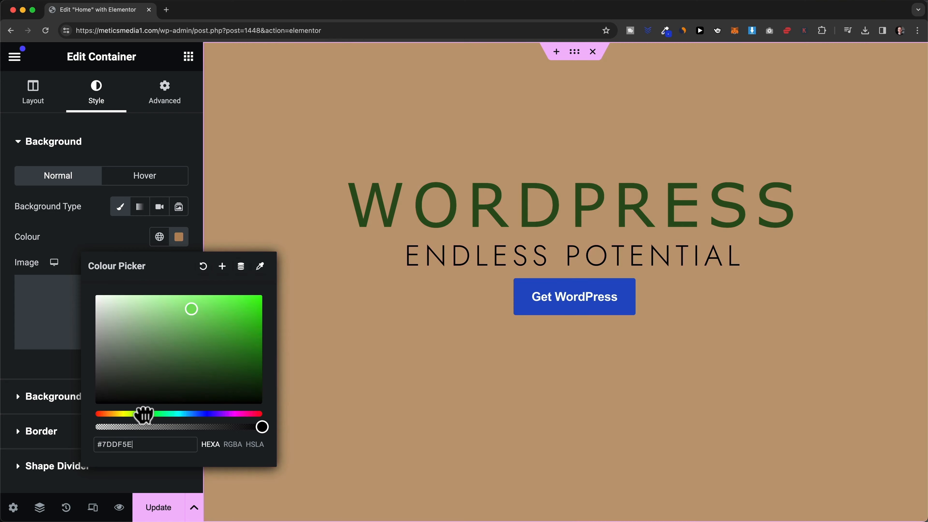
left_click_drag(182, 332, 148, 298)
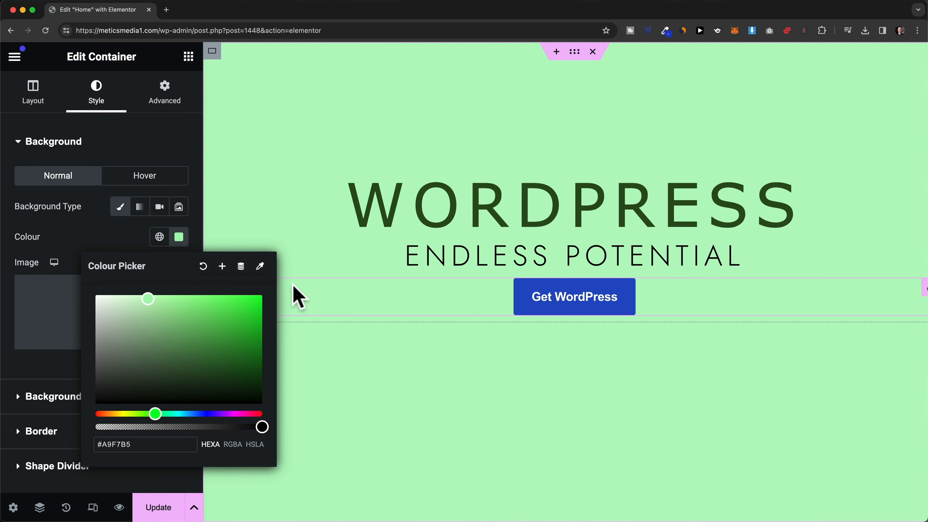
left_click(130, 236)
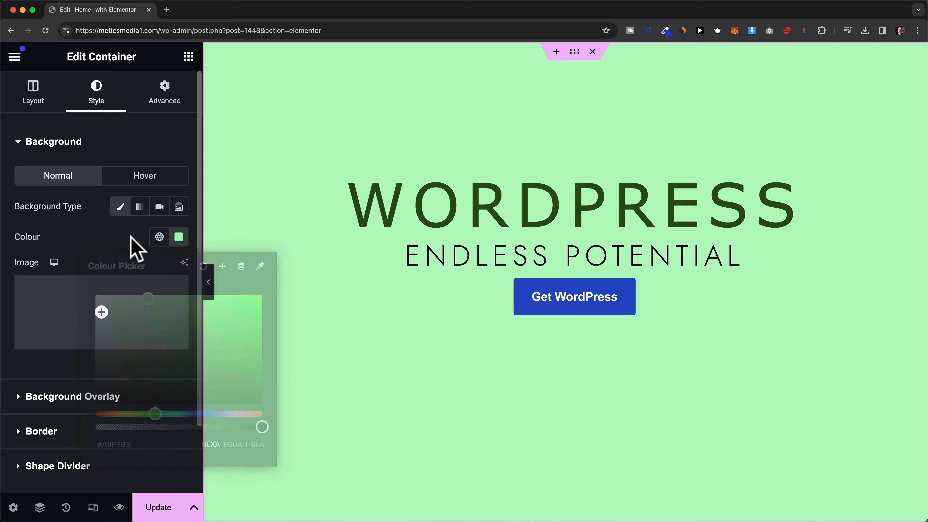
Apply the global Primary colour (#6EC1E4) to the container's background
left_click(159, 238)
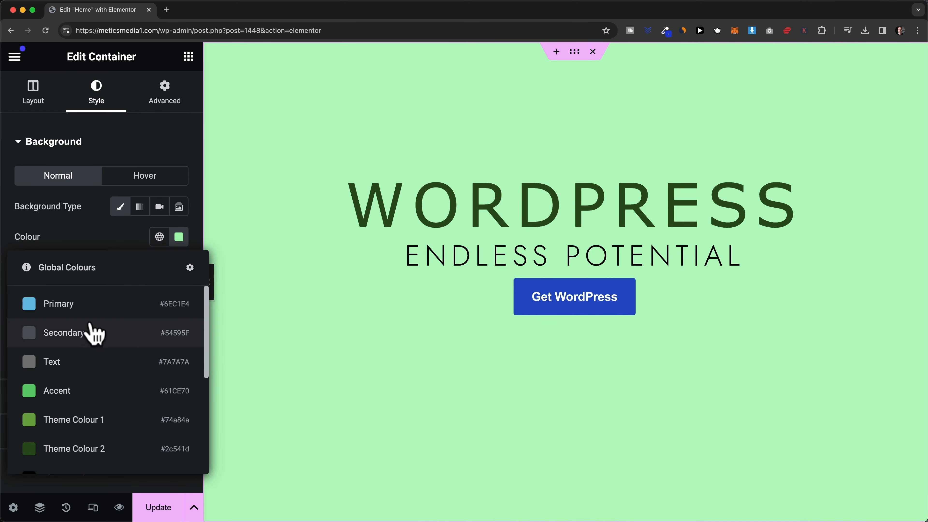
left_click(72, 305)
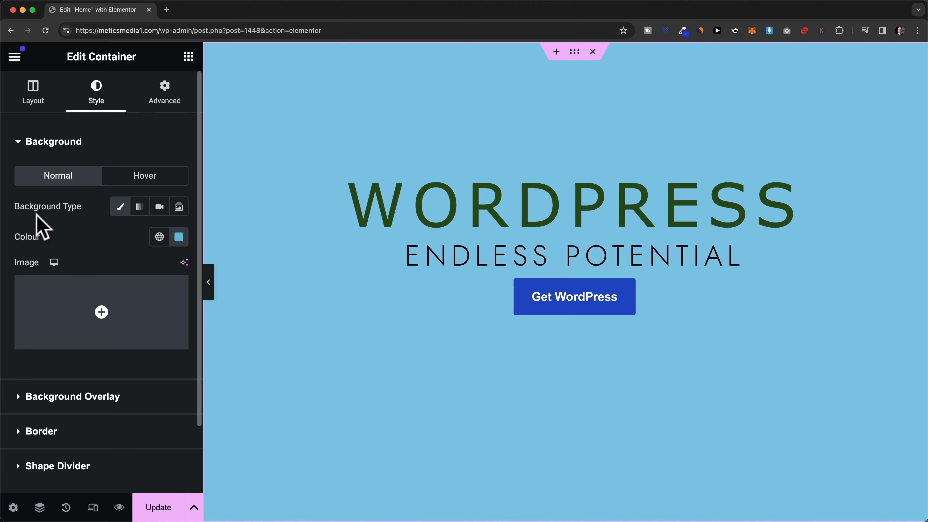
Switch the container's background to a gradient and set its first colour to white (#FFFFFF)
left_click(140, 207)
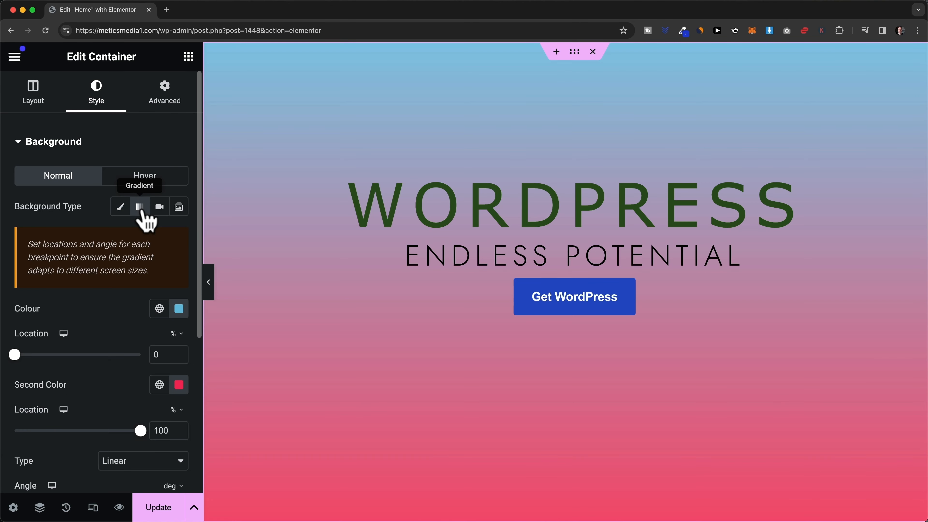
scroll(122, 269, "down", 3)
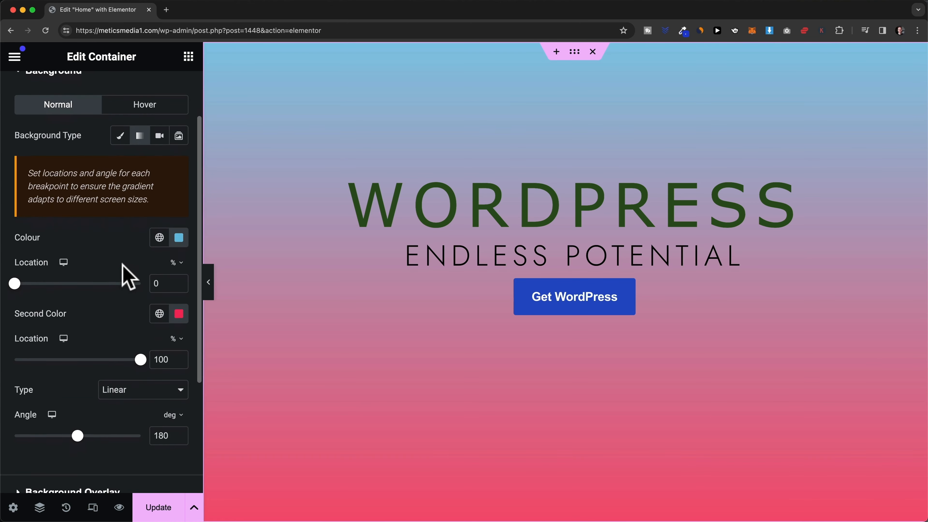
left_click(178, 236)
left_click_drag(182, 304, 90, 295)
left_click(129, 239)
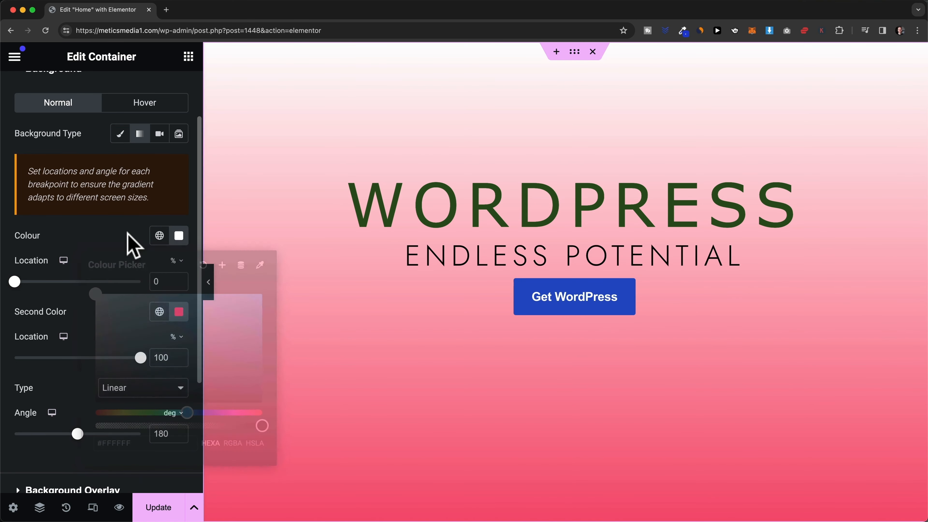
Set the background gradient's second colour to a medium grey
scroll(131, 248, "down", 1)
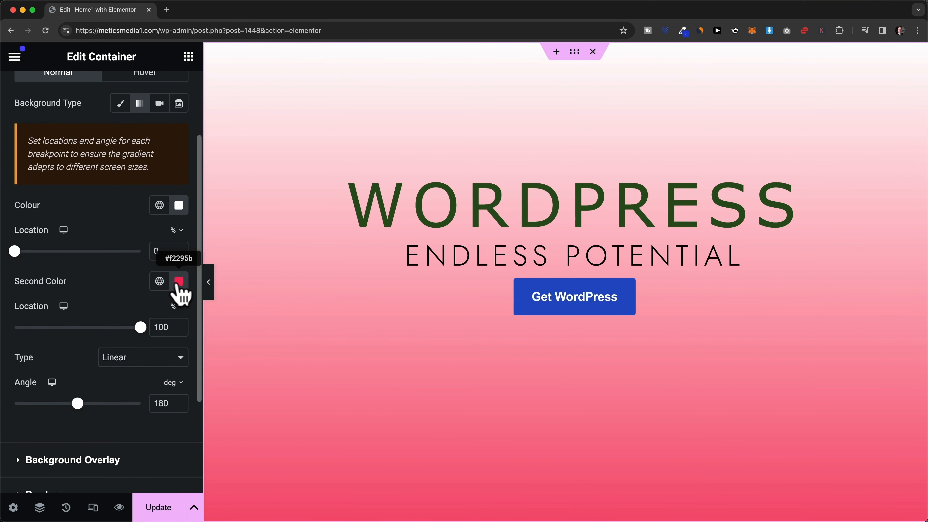
left_click(180, 291)
left_click_drag(180, 360, 99, 389)
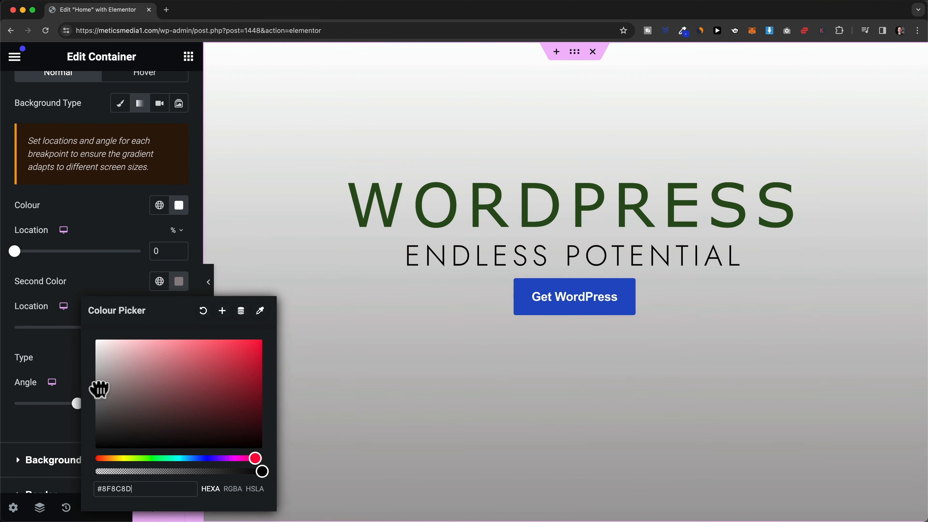
left_click(124, 288)
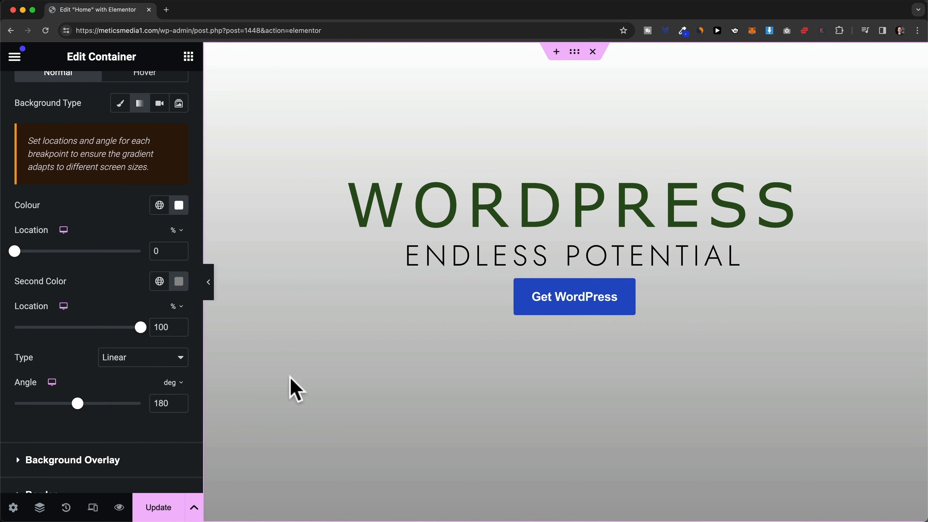
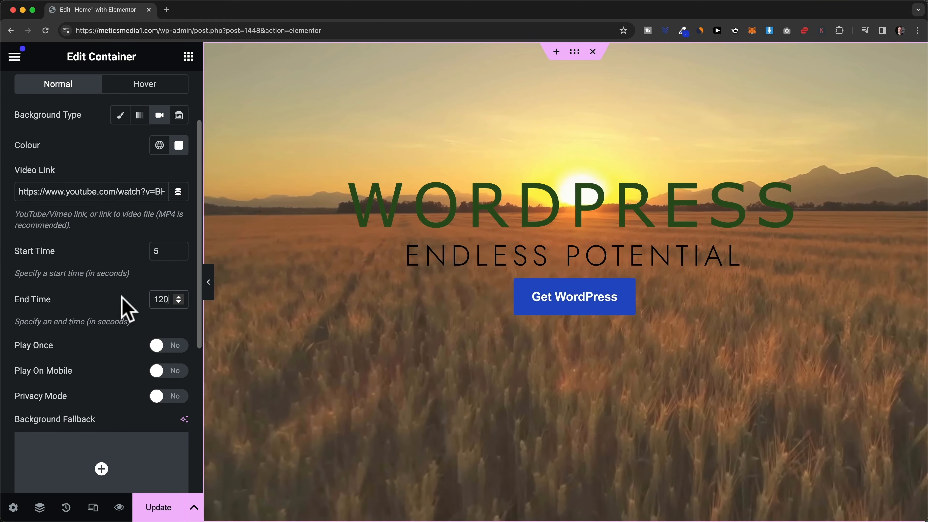
Add the cloud image pexels-photo.jpg from the media library as the video background's fallback image
scroll(124, 300, "down", 5)
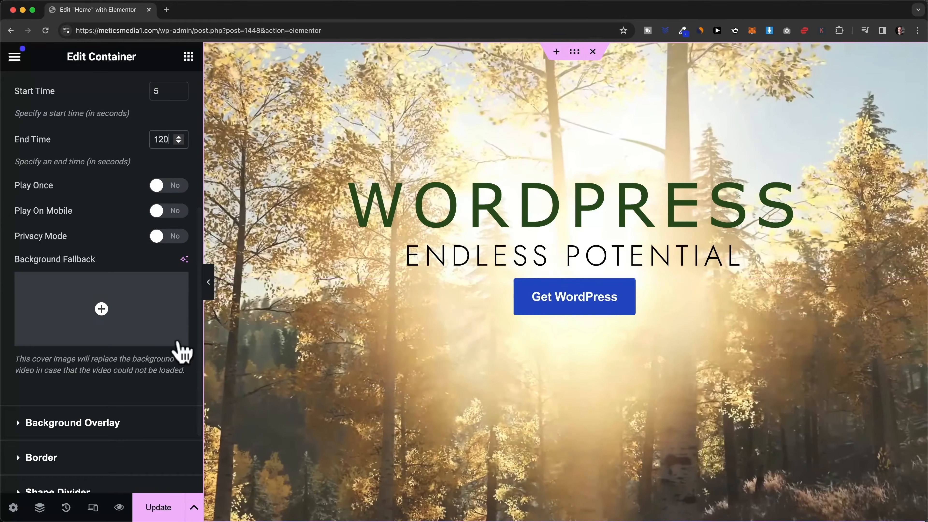
left_click(102, 309)
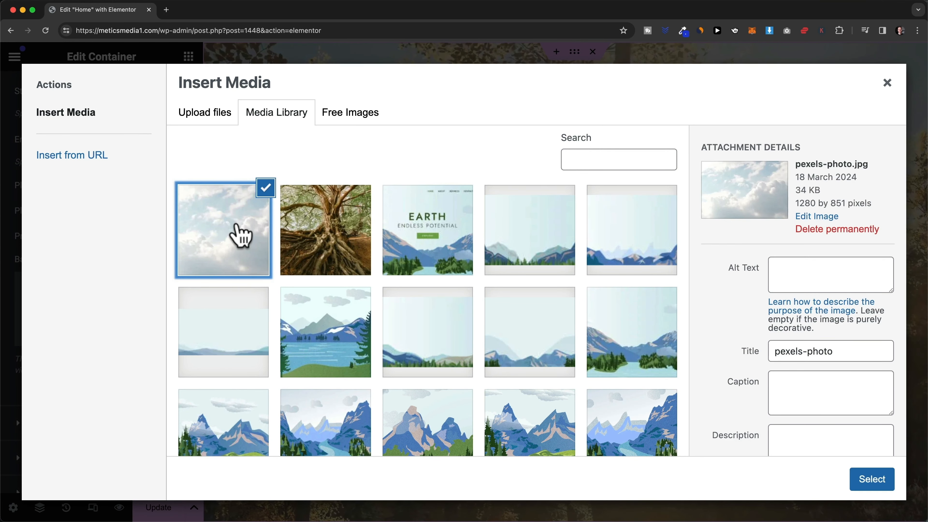
left_click(864, 482)
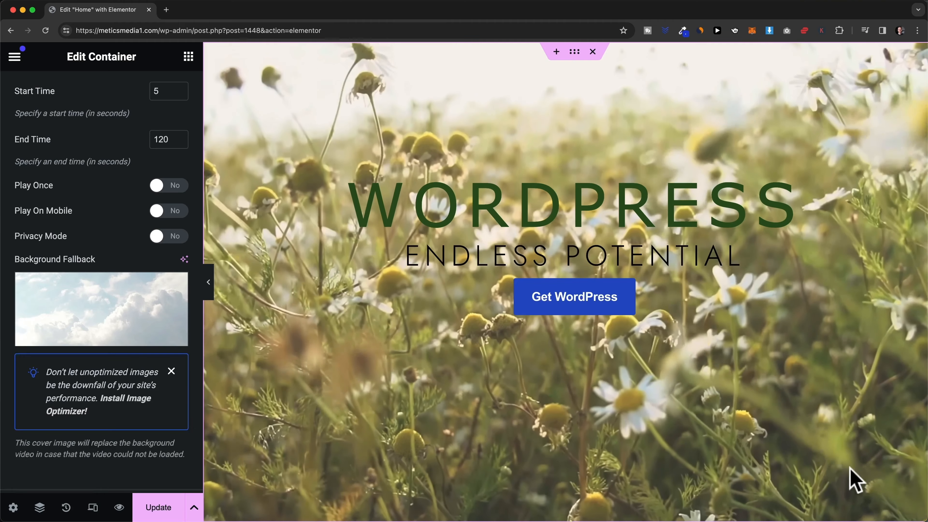
mouse_move(124, 315)
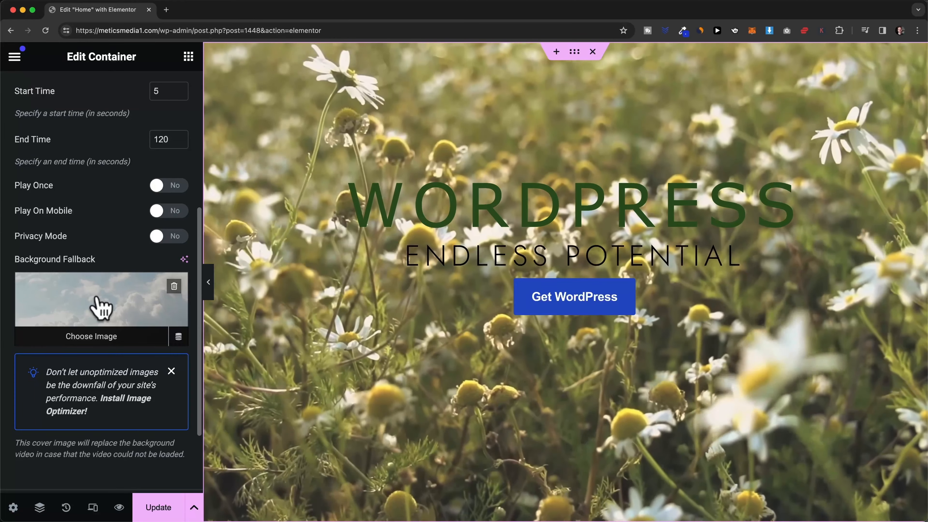
Give the container's background overlay a white colour and set its opacity to 0.25
scroll(97, 305, "down", 5)
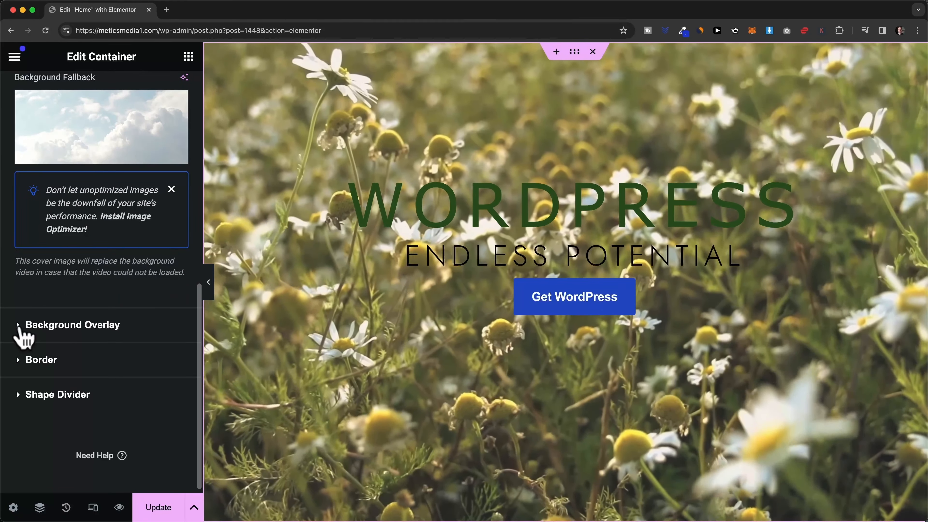
left_click(20, 324)
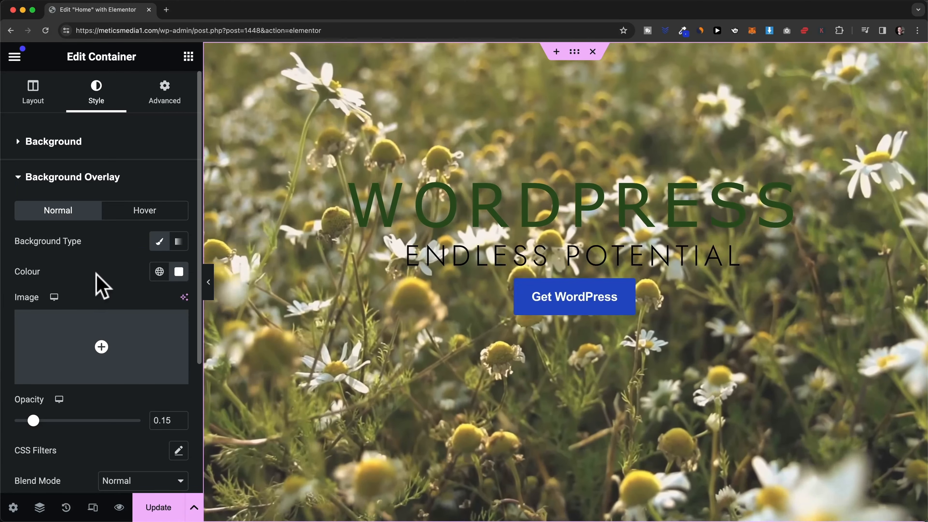
left_click(178, 271)
left_click(126, 353)
left_click_drag(126, 353, 98, 322)
left_click(87, 261)
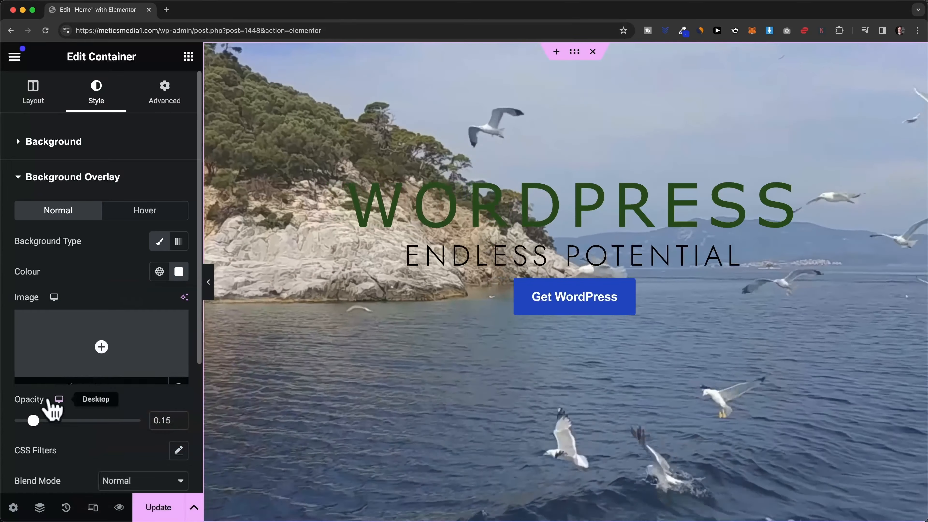
mouse_move(36, 421)
left_mouse_down()
mouse_move(118, 424)
mouse_move(40, 425)
left_mouse_up()
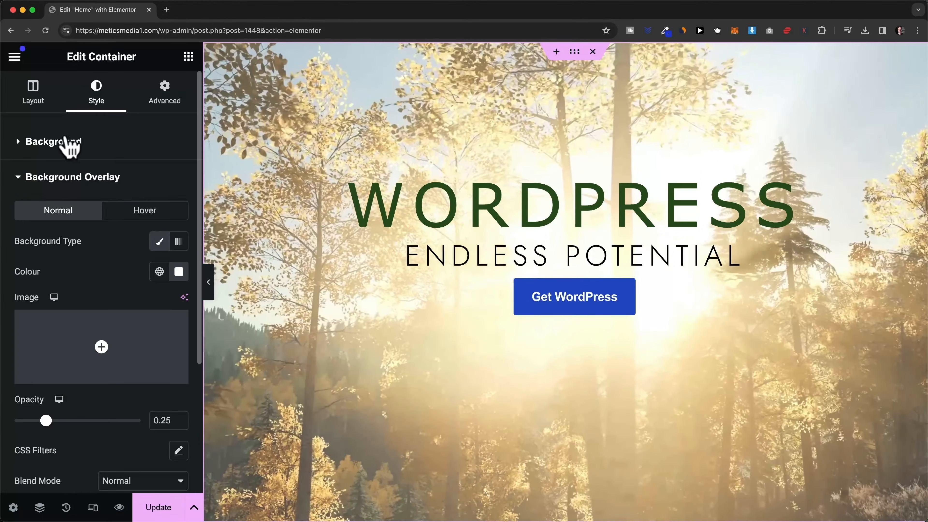
Switch the container's background to a slideshow and create a gallery from four mountain illustrations in the media library
left_click(20, 143)
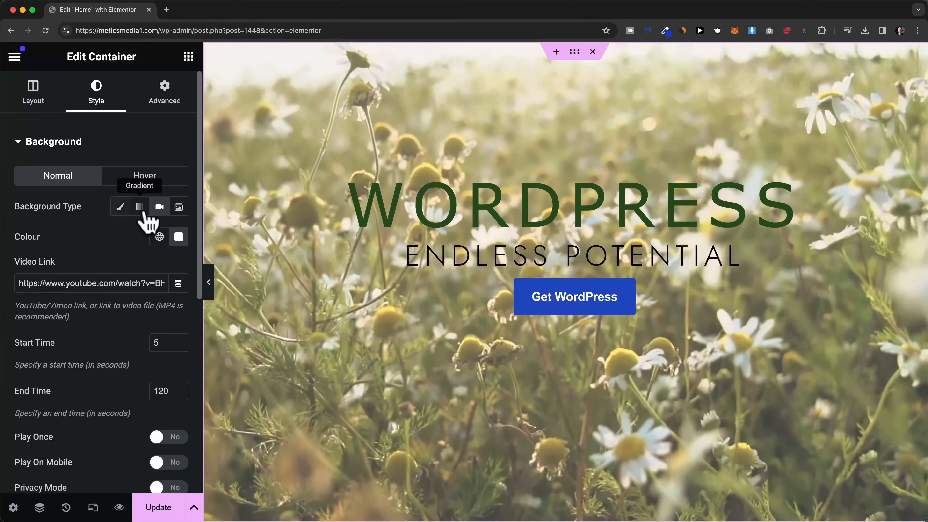
left_click(179, 207)
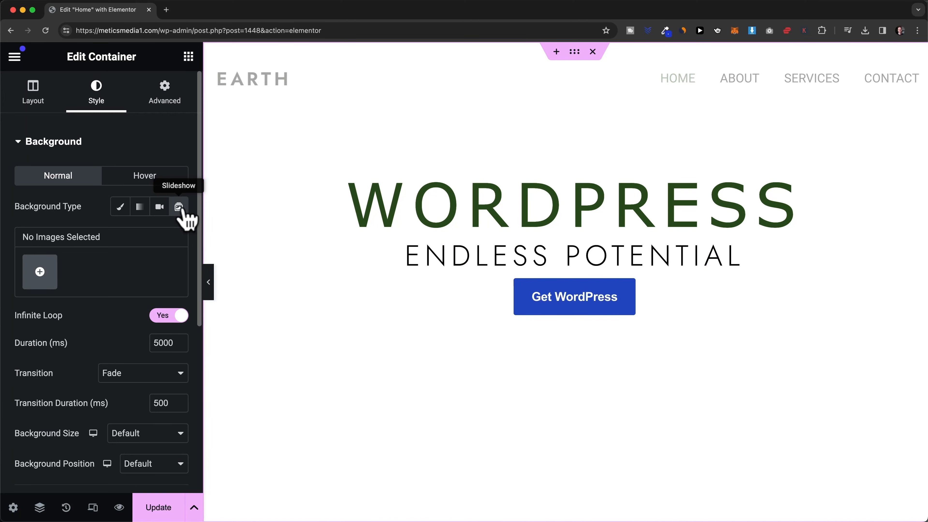
left_click(40, 273)
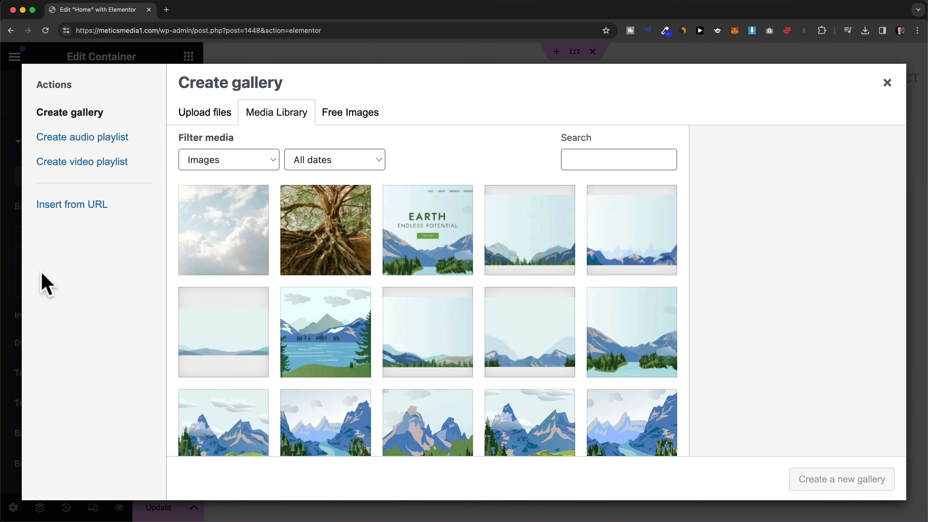
scroll(362, 309, "down", 3)
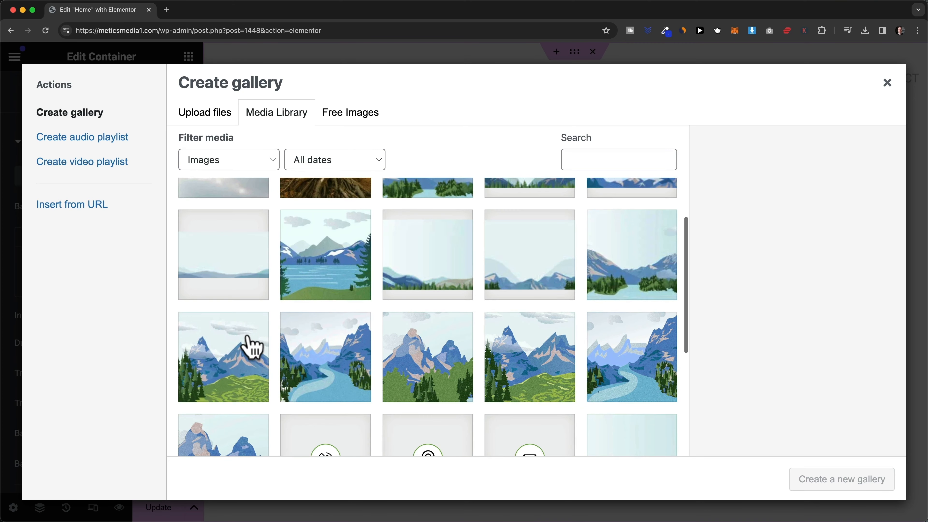
left_click(255, 345)
left_click(331, 342)
left_click(427, 340)
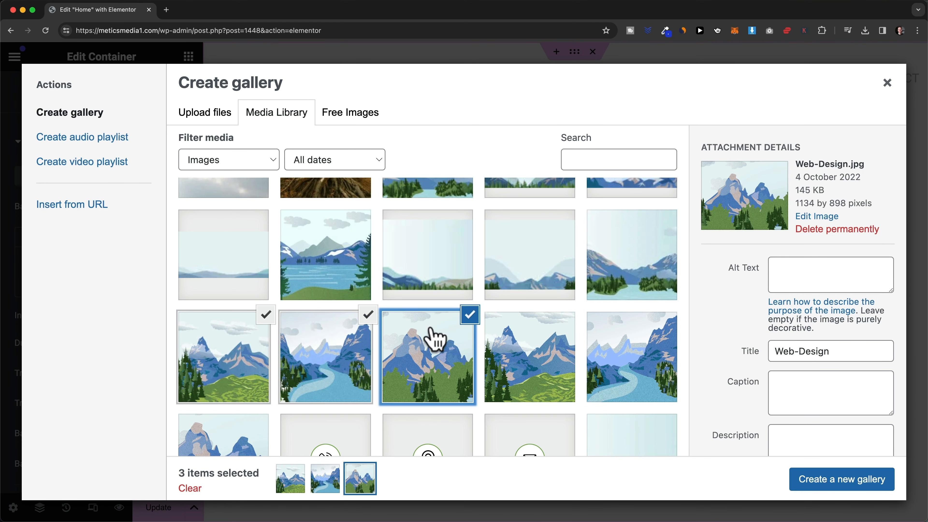
left_click(542, 349)
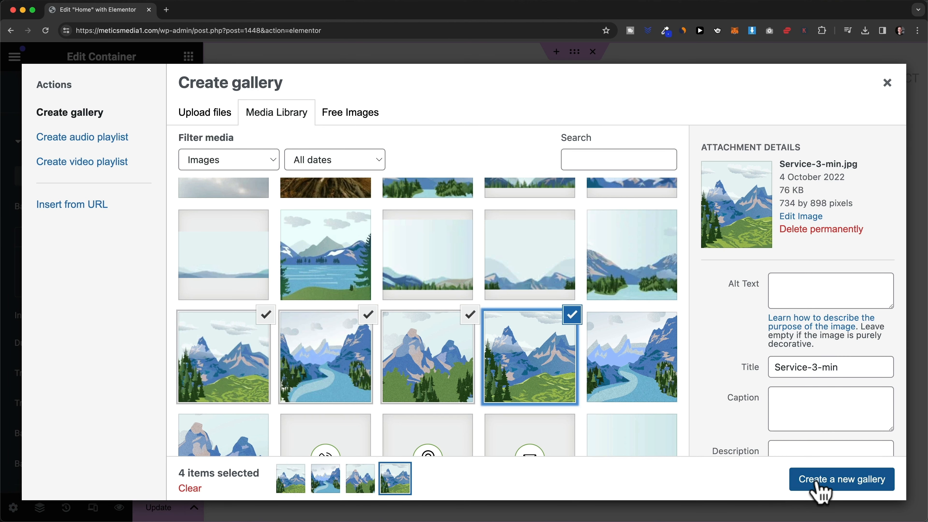
left_click(820, 490)
Reorder the gallery with the river valley image first and Web-Design.jpg second, insert it, and review the slideshow settings
left_click_drag(429, 272, 281, 265)
left_click_drag(496, 260, 387, 266)
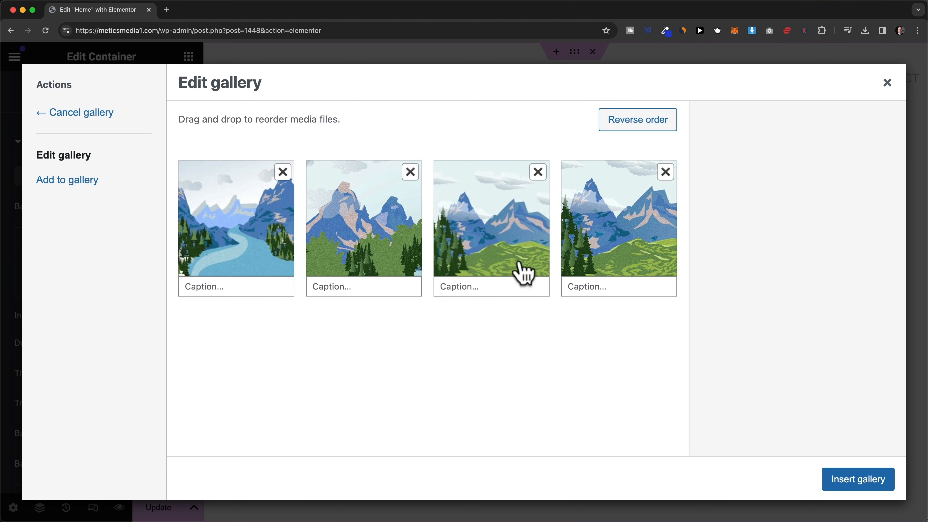
left_click(838, 482)
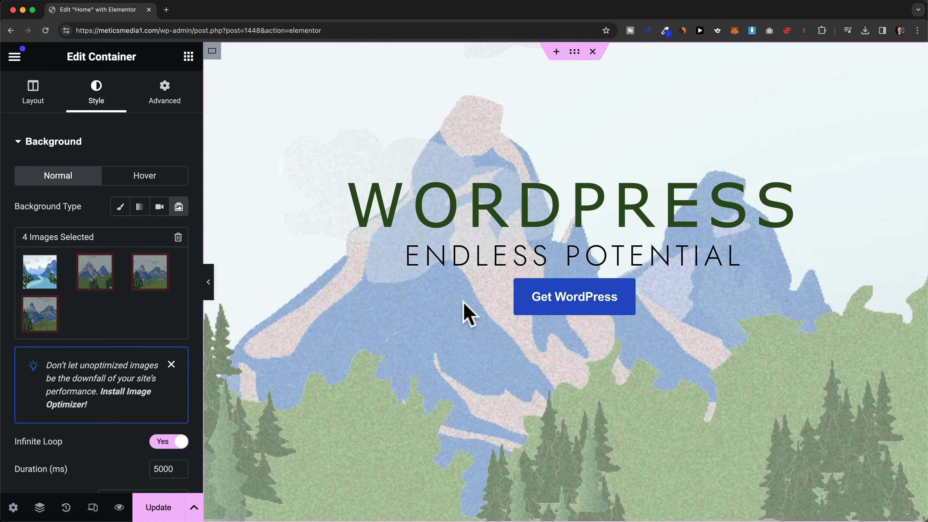
scroll(435, 296, "down", 1)
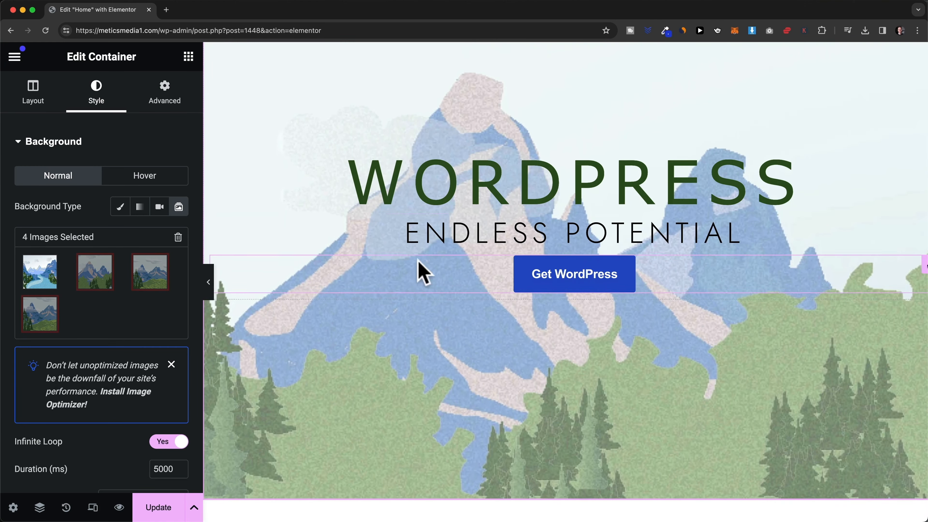
scroll(123, 370, "down", 3)
scroll(121, 364, "down", 2)
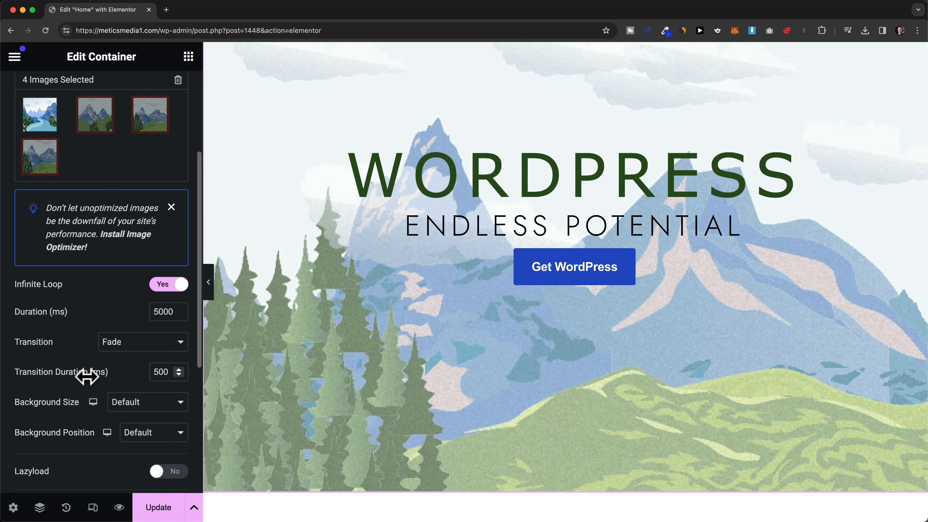
scroll(118, 246, "down", 2)
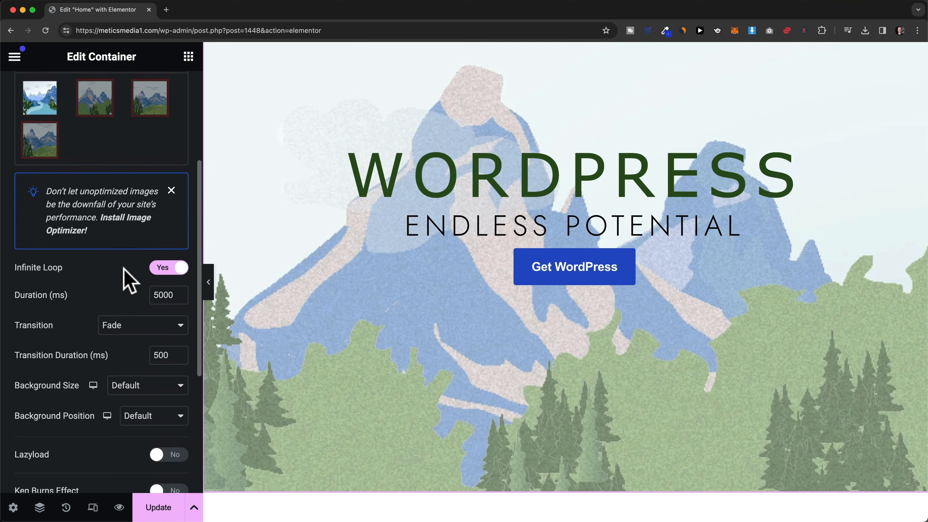
scroll(124, 270, "up", 8)
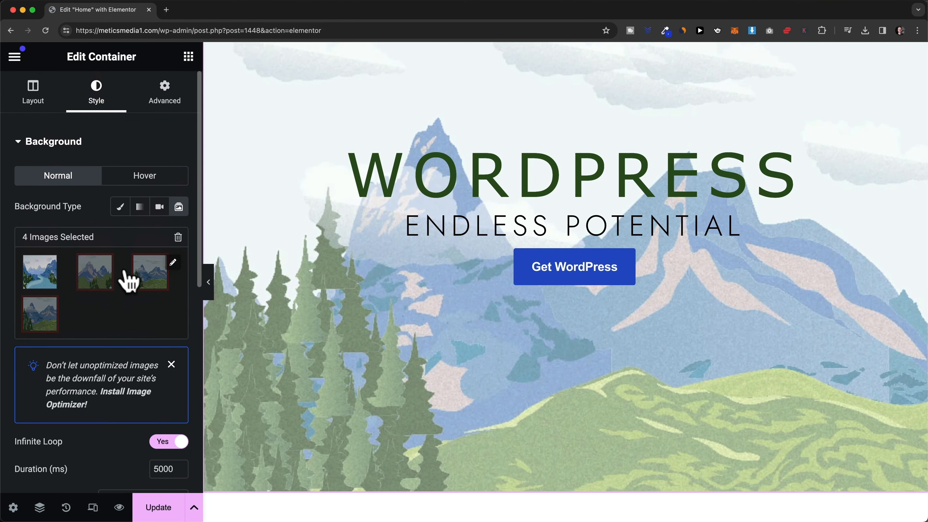
Return the container's background to the Classic type and use Banner.jpg from the media library as its image
left_click(120, 207)
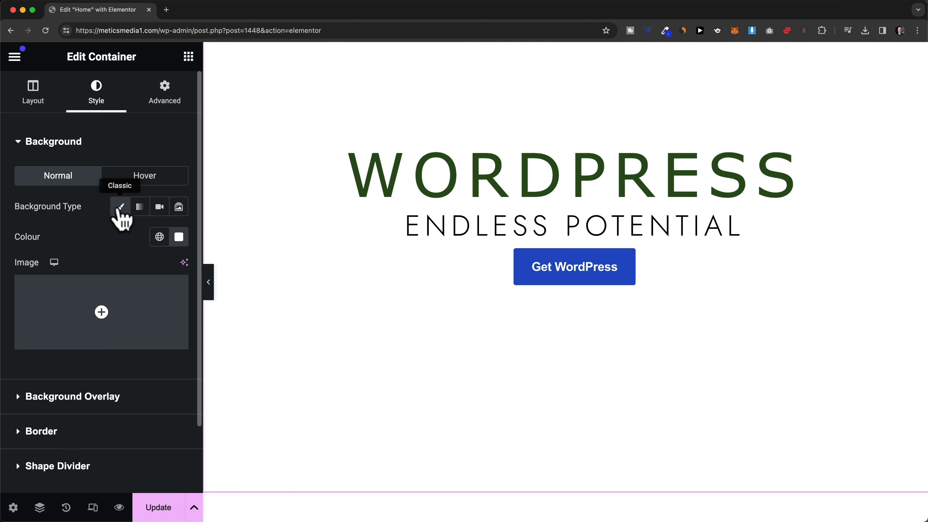
left_click(103, 309)
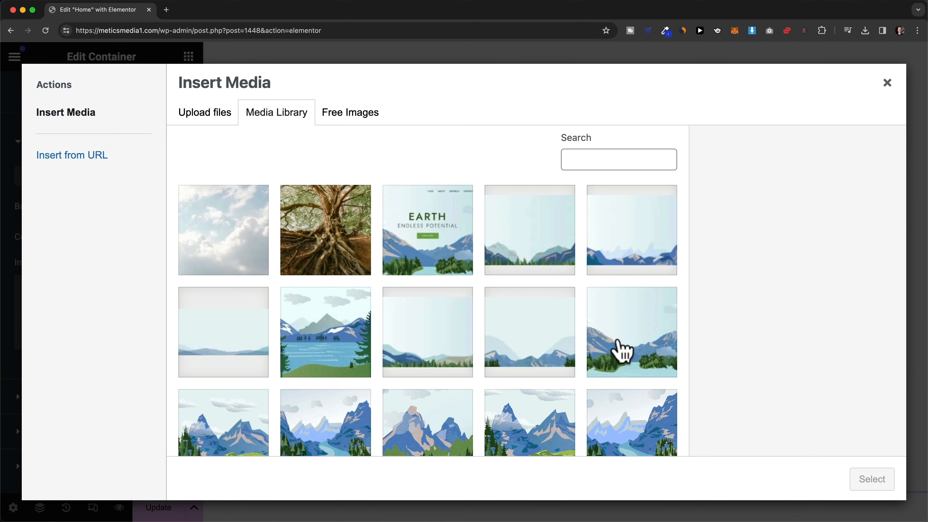
left_click(621, 324)
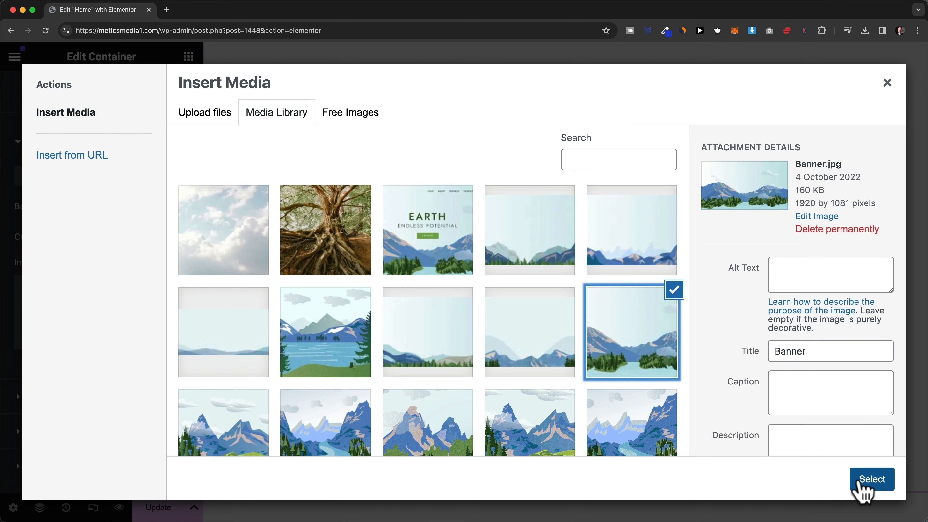
left_click(861, 480)
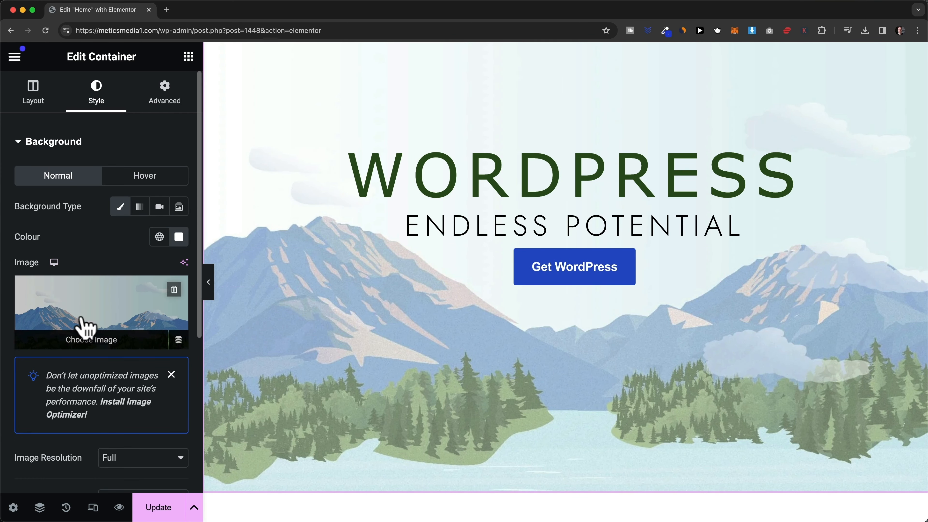
Set the container's background overlay opacity to 0
scroll(86, 322, "down", 6)
scroll(73, 314, "down", 3)
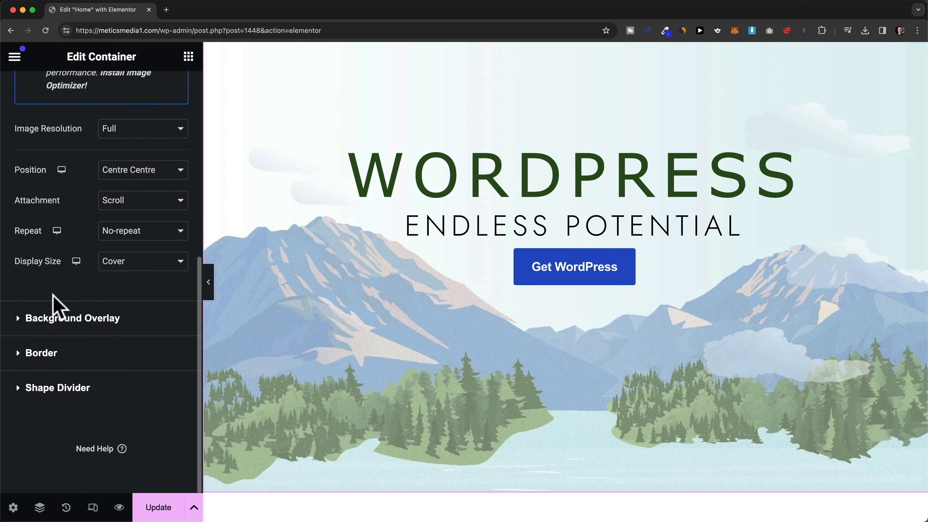
left_click(33, 319)
scroll(116, 388, "down", 1)
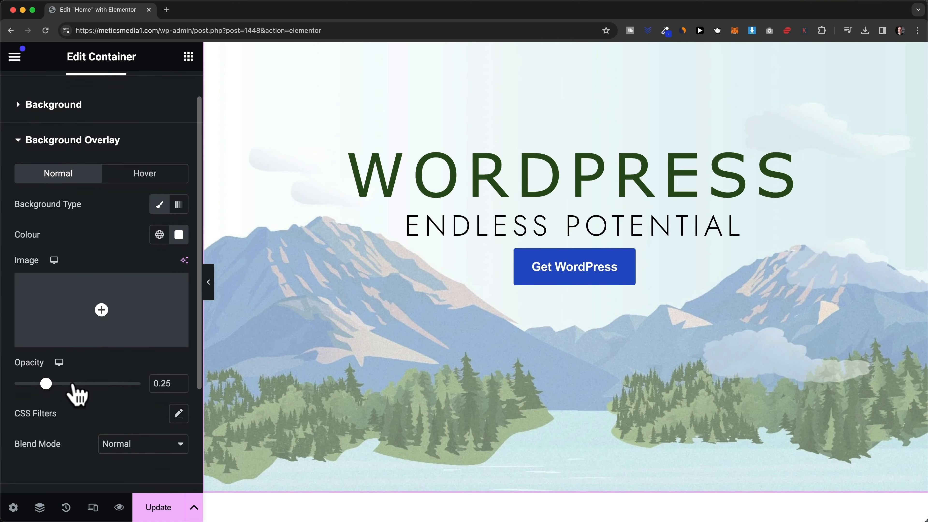
left_click_drag(47, 384, 8, 384)
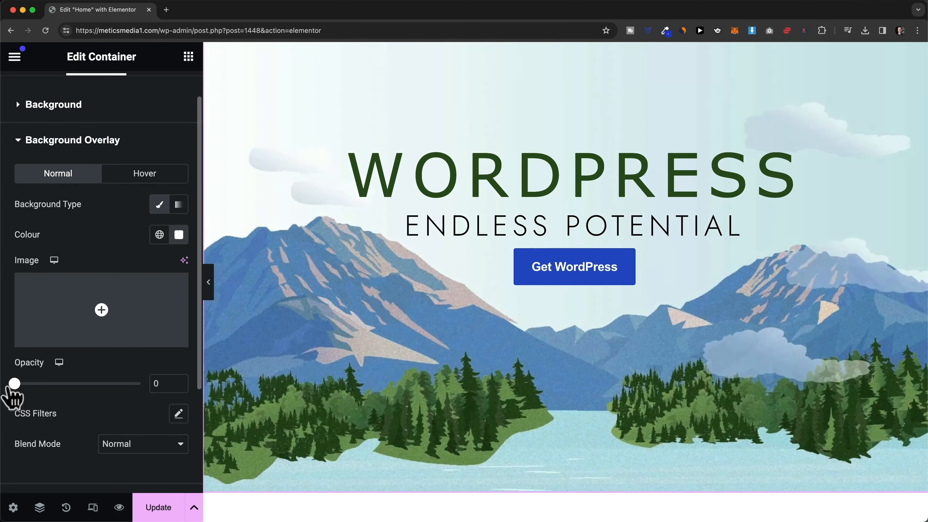
scroll(486, 415, "up", 2)
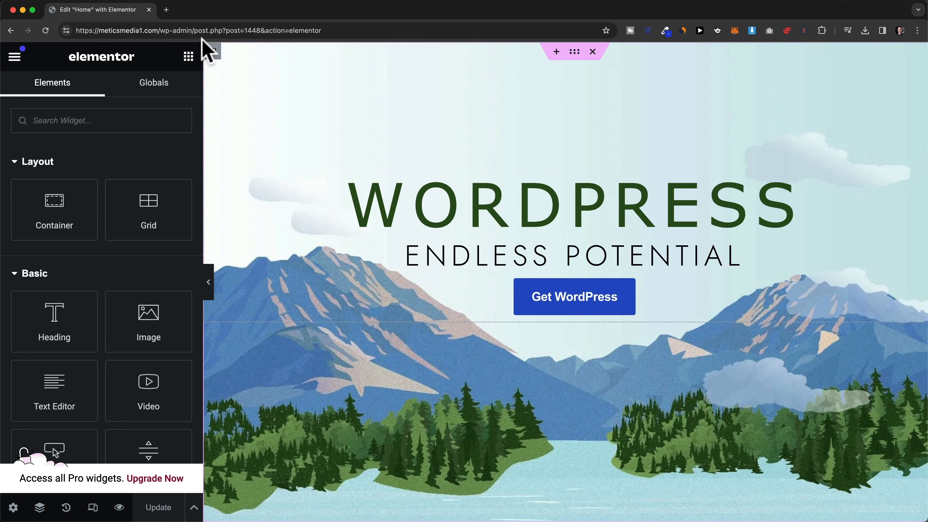
left_click(167, 10)
type("https://meticsmedia1.com/")
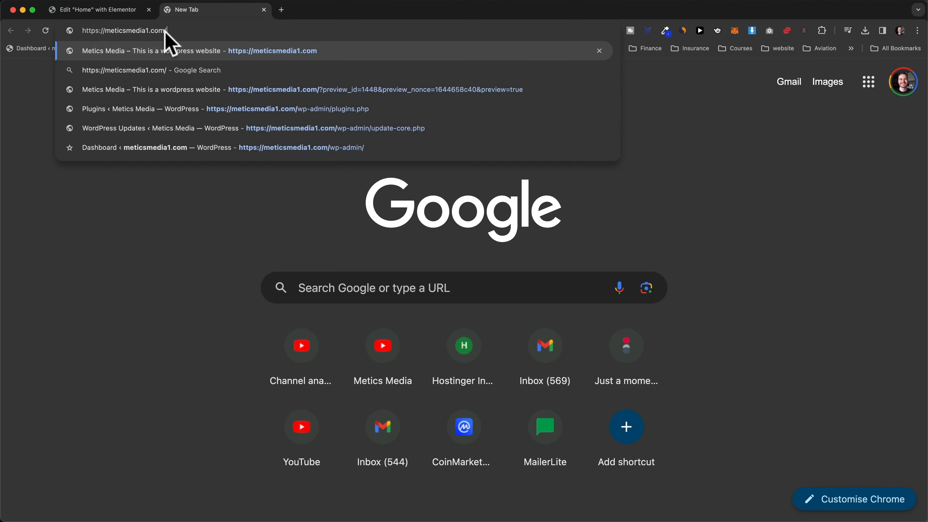
key("Return")
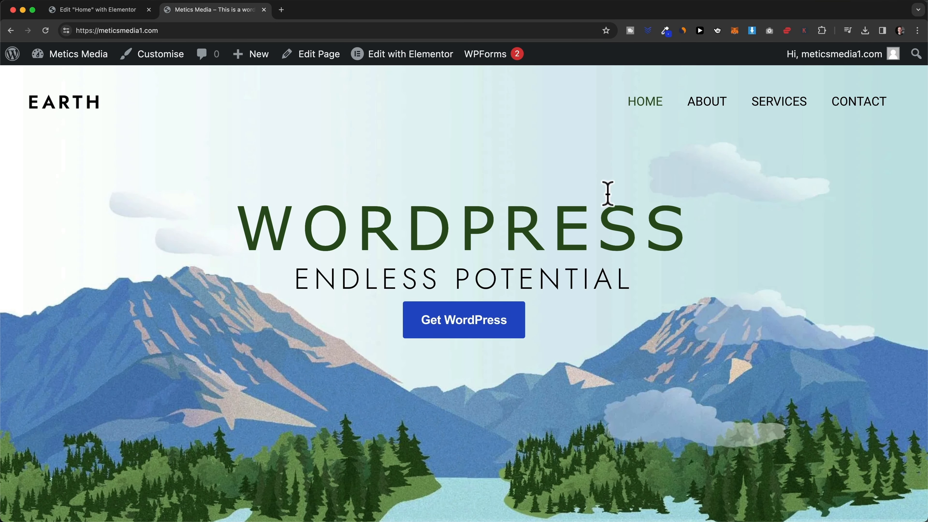
left_click(708, 107)
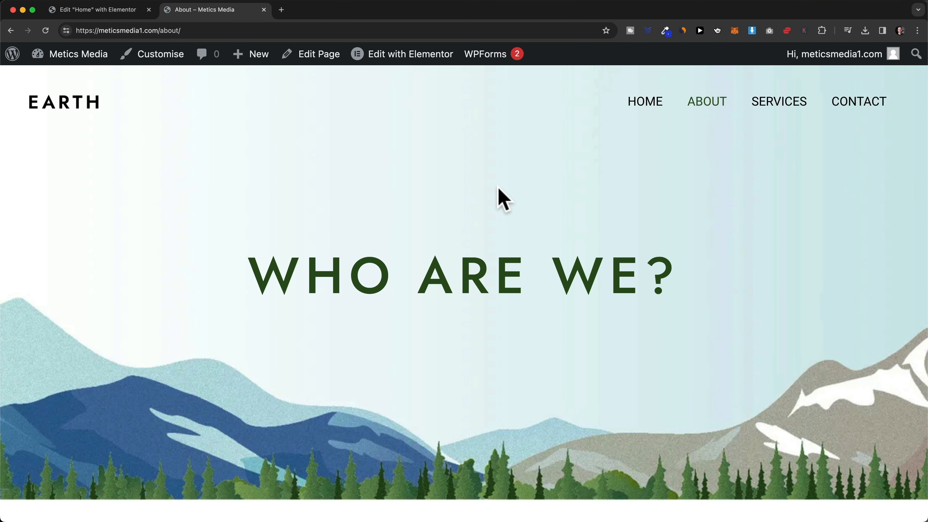
left_click(432, 62)
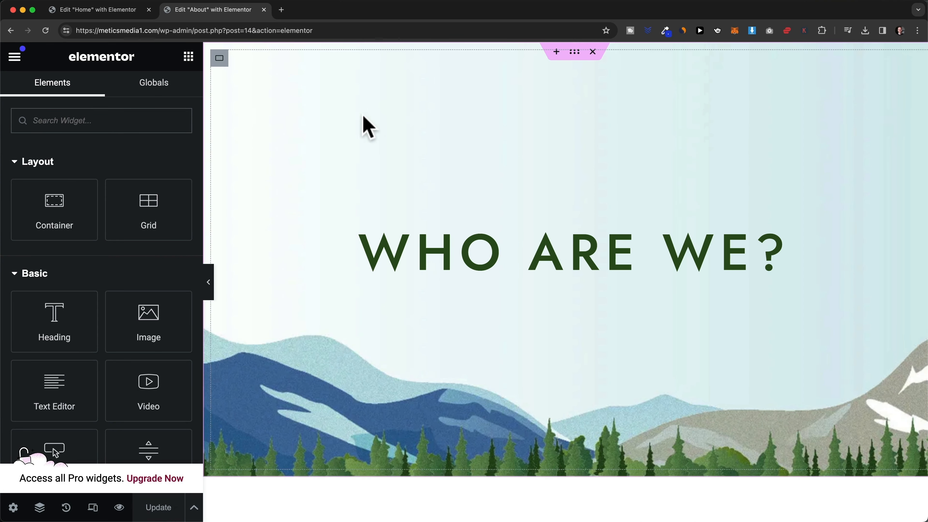
left_click(148, 9)
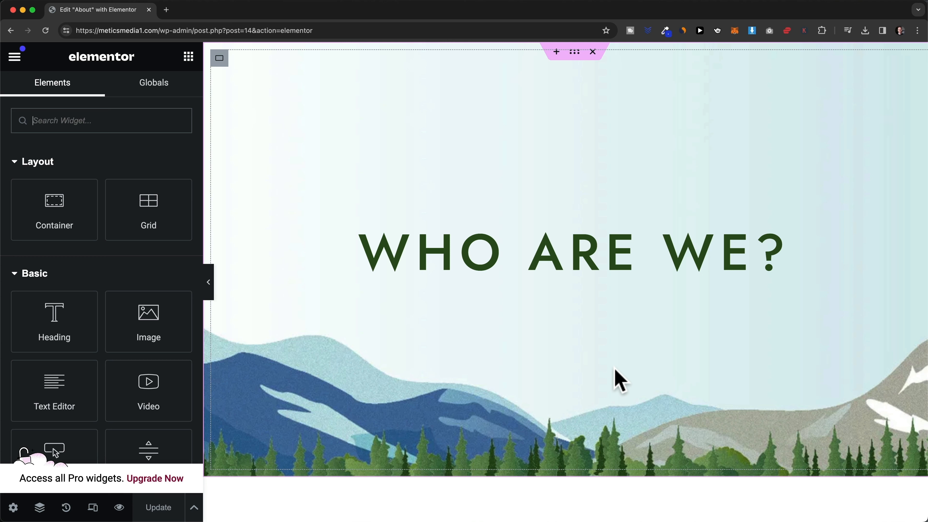
Open the advanced layout settings of the "Talk to us" container and view the margin and padding diagram
scroll(599, 358, "down", 10)
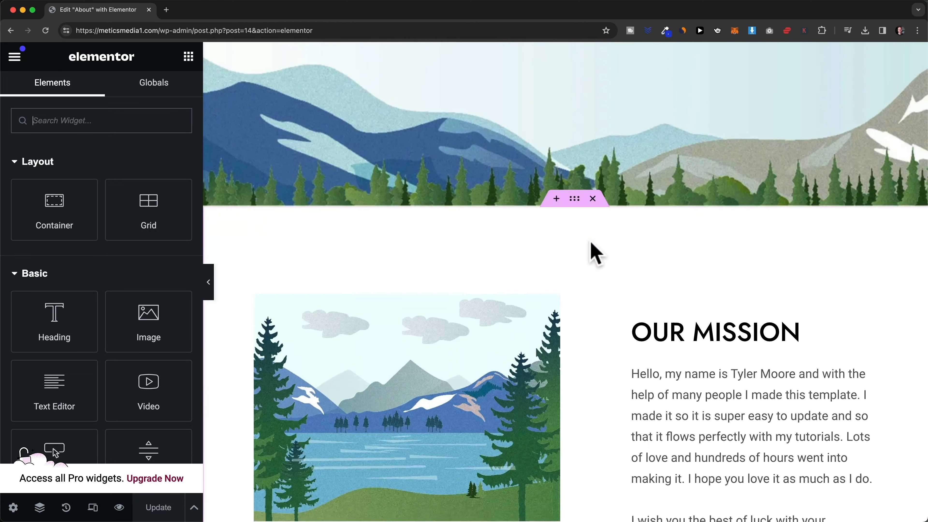
scroll(596, 254, "down", 10)
scroll(684, 186, "up", 2)
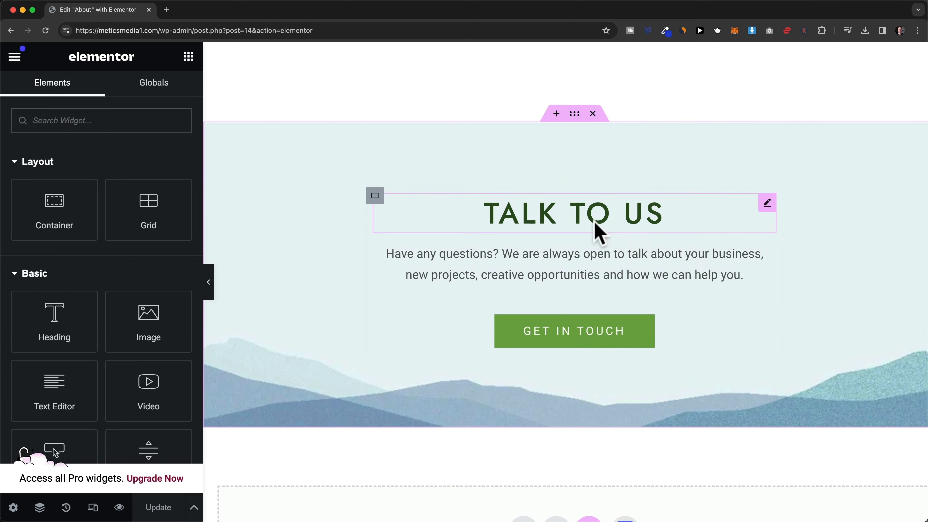
scroll(581, 219, "up", 1)
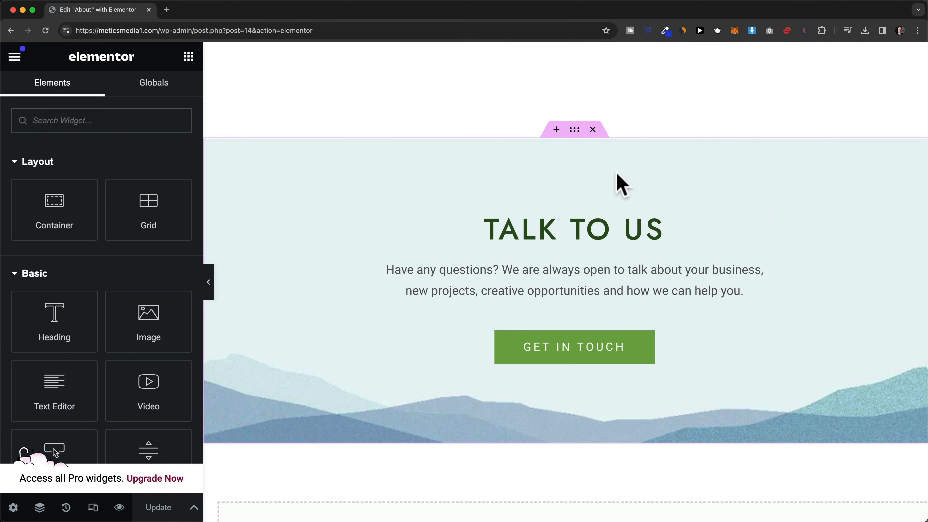
left_click(574, 132)
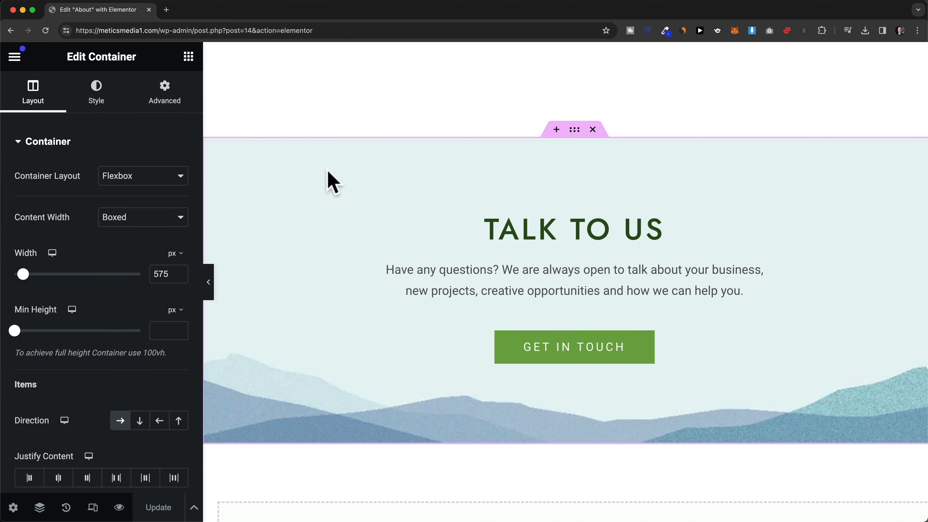
left_click(172, 110)
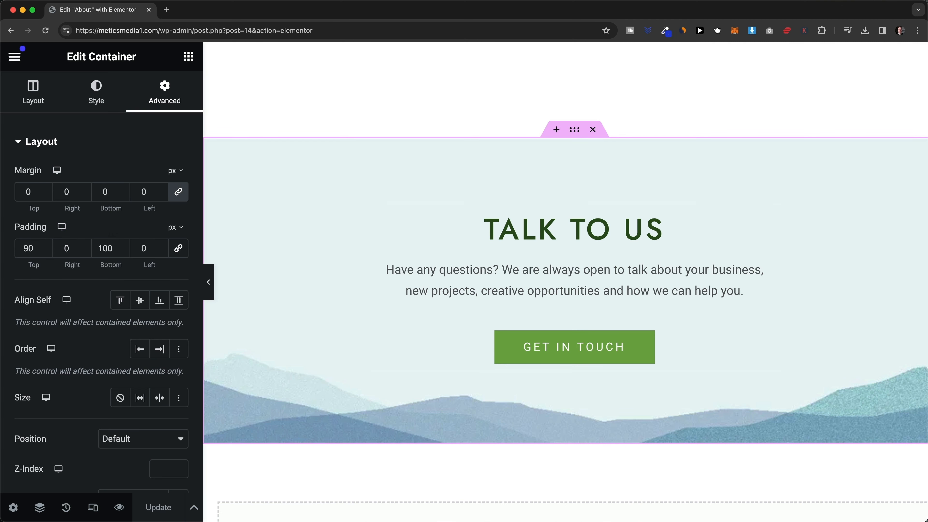
left_click_drag(588, 520, 342, 112)
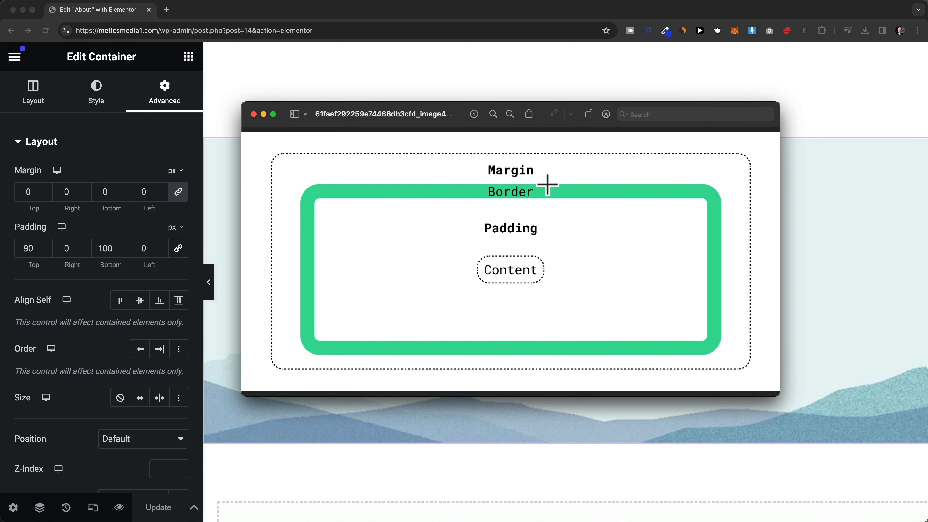
left_click(227, 154)
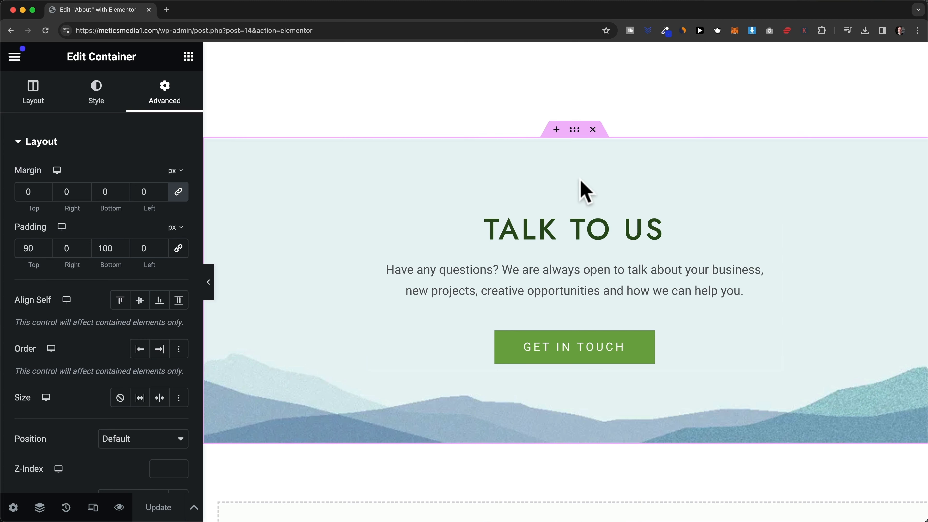
Try a top padding of 173 px on the "Talk to us" container, restored to 90 px, and a top margin of 77 px
double_click(114, 248)
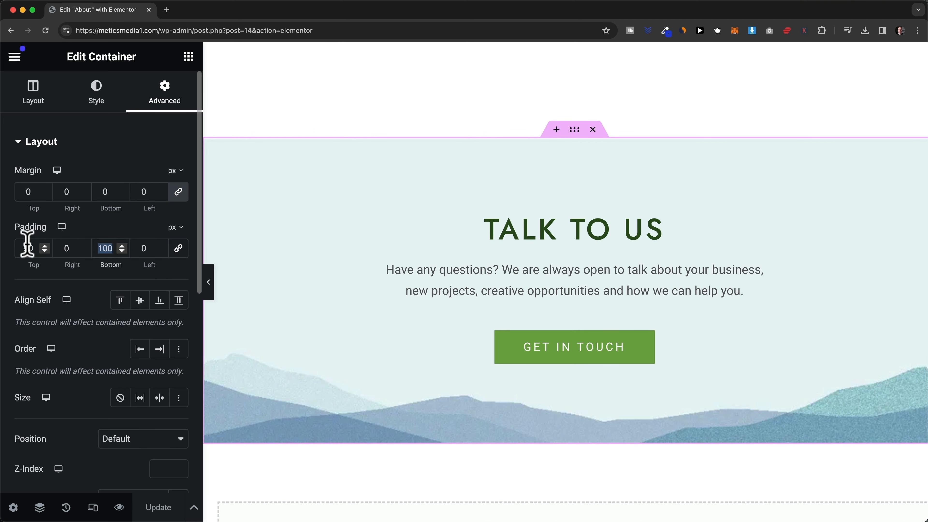
left_click_drag(42, 246, 43, 246)
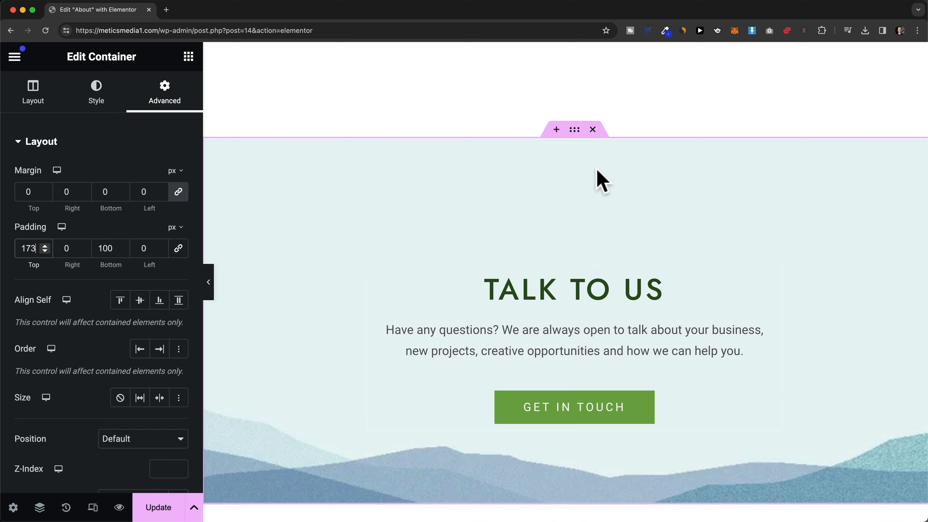
double_click(26, 248)
type("90")
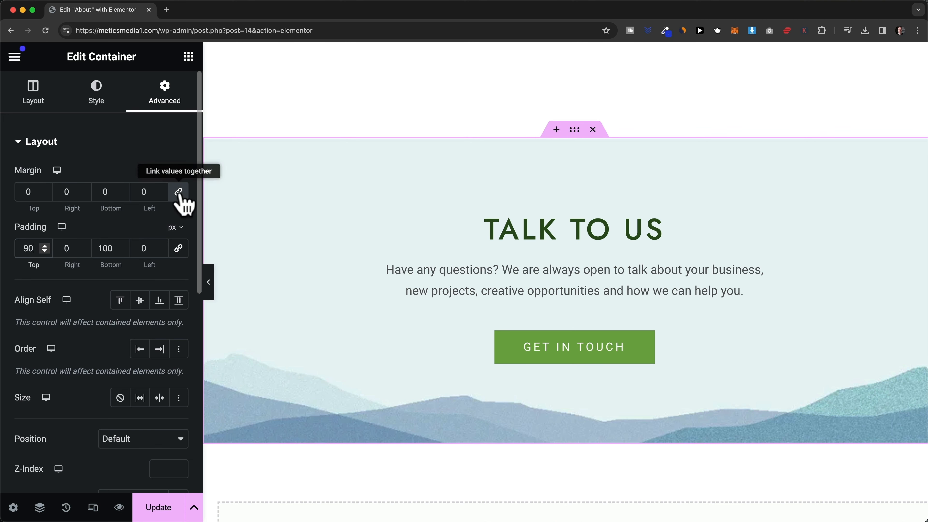
left_click_drag(44, 189, 44, 190)
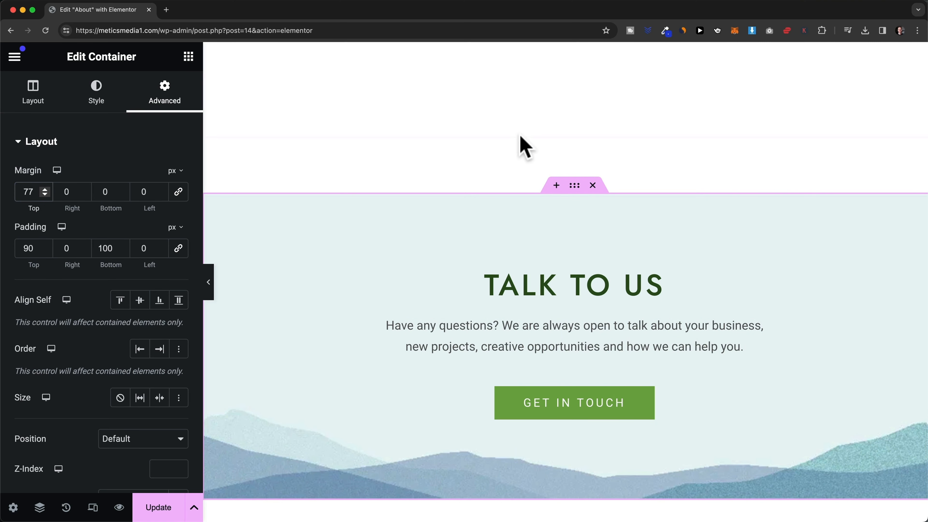
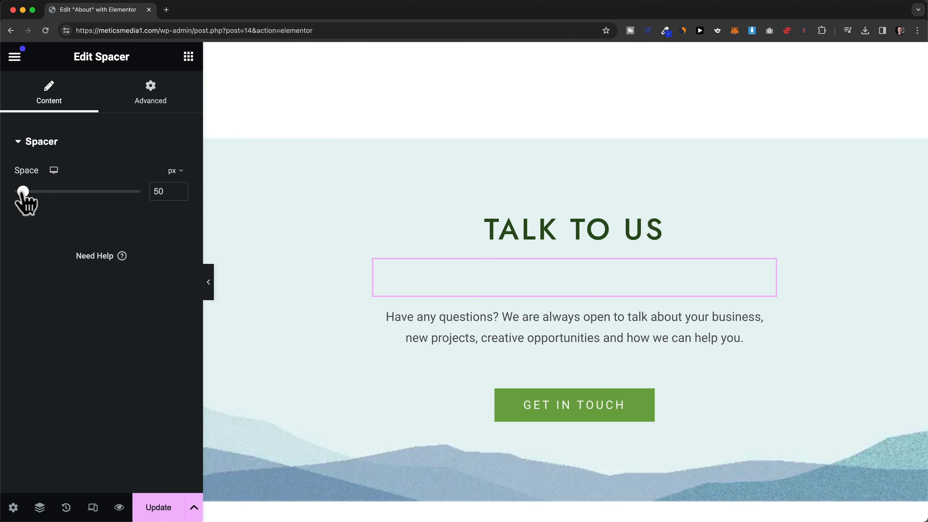
Set the space of the spacer between the "Talk to us" heading and its paragraph to 30 px
mouse_move(24, 197)
left_mouse_down()
mouse_move(45, 201)
mouse_move(19, 200)
left_mouse_up()
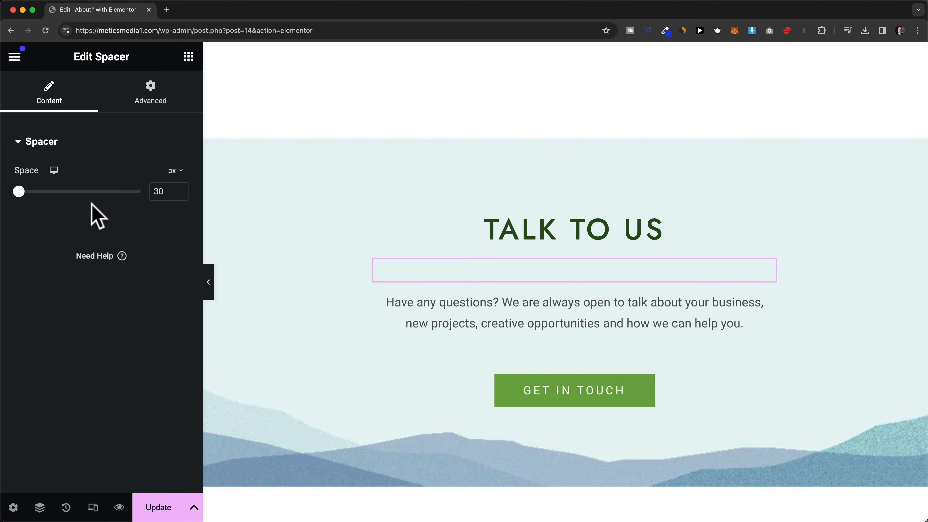
scroll(780, 353, "down", 1)
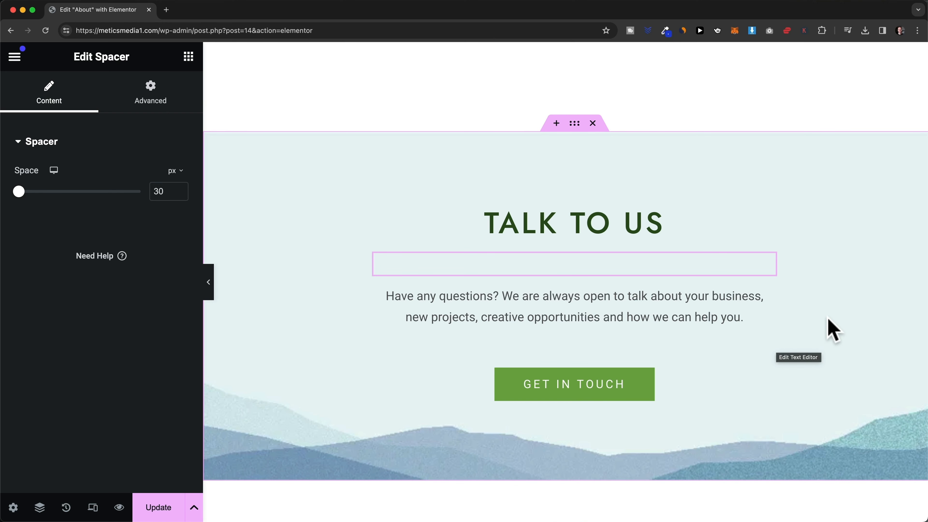
Open the layout settings of the "Who are we?" container and try adjusting its minimum height, returning it to 600 px
scroll(829, 327, "up", 15)
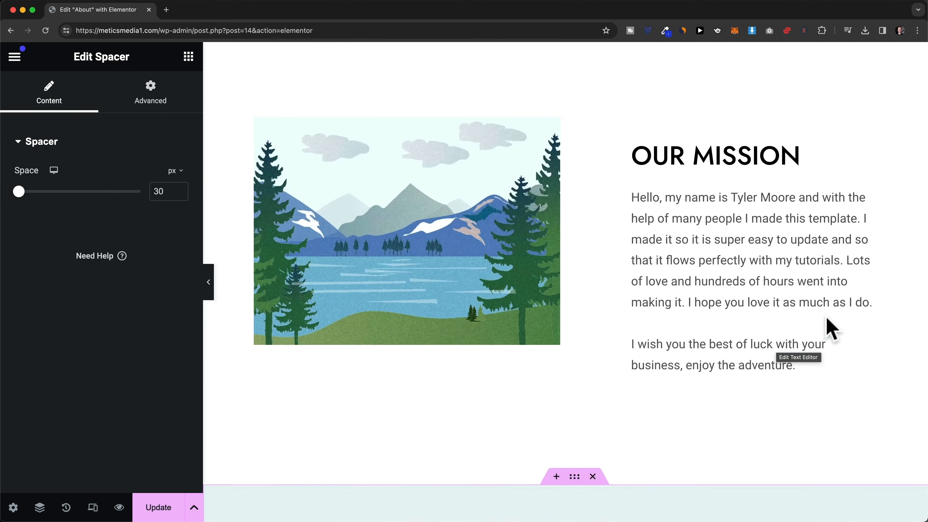
scroll(702, 292, "up", 8)
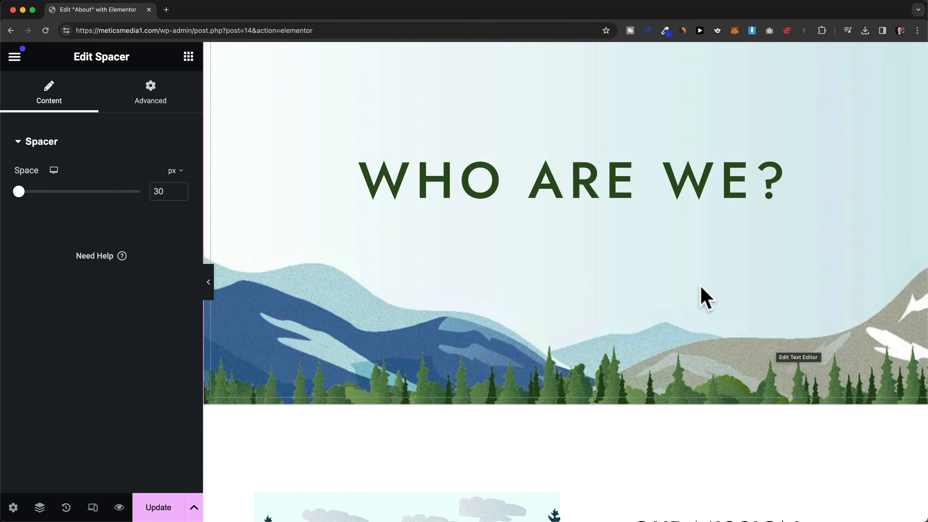
right_click(642, 89)
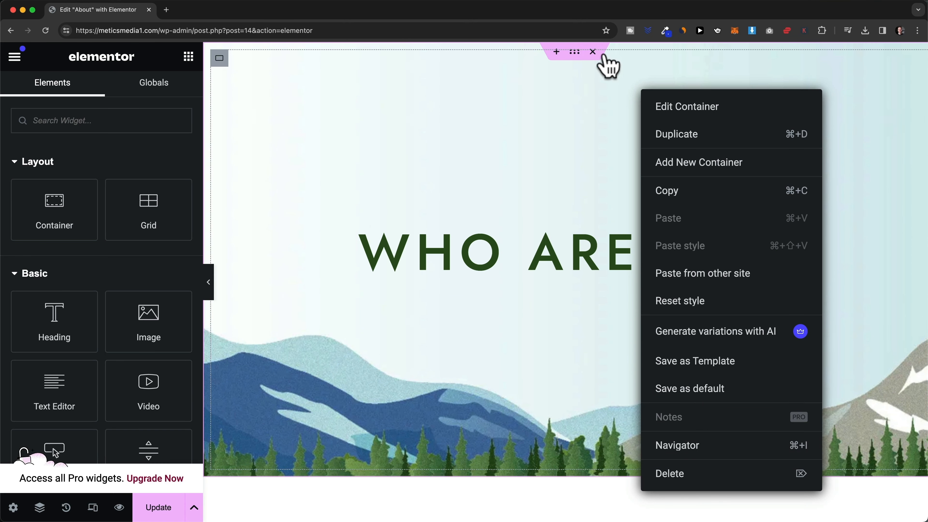
left_click(574, 55)
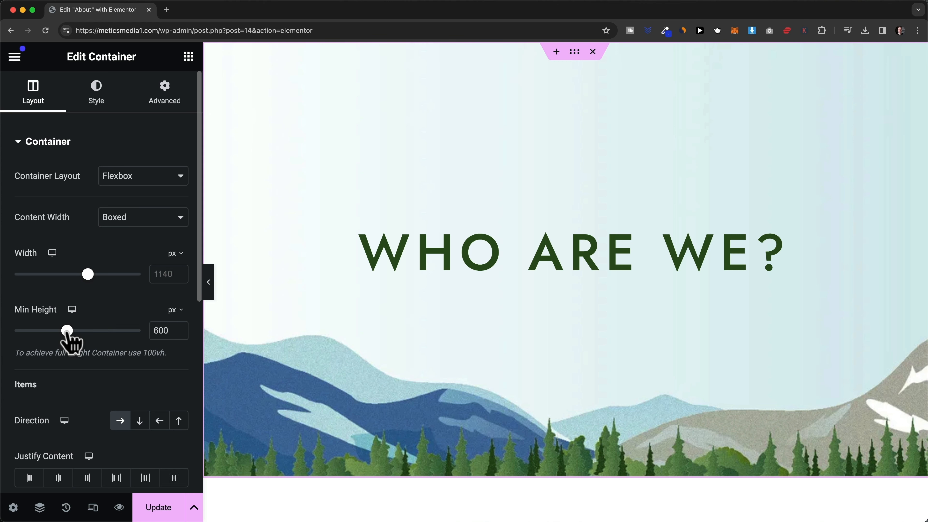
mouse_move(67, 330)
left_mouse_down()
mouse_move(53, 331)
mouse_move(81, 330)
mouse_move(67, 331)
left_mouse_up()
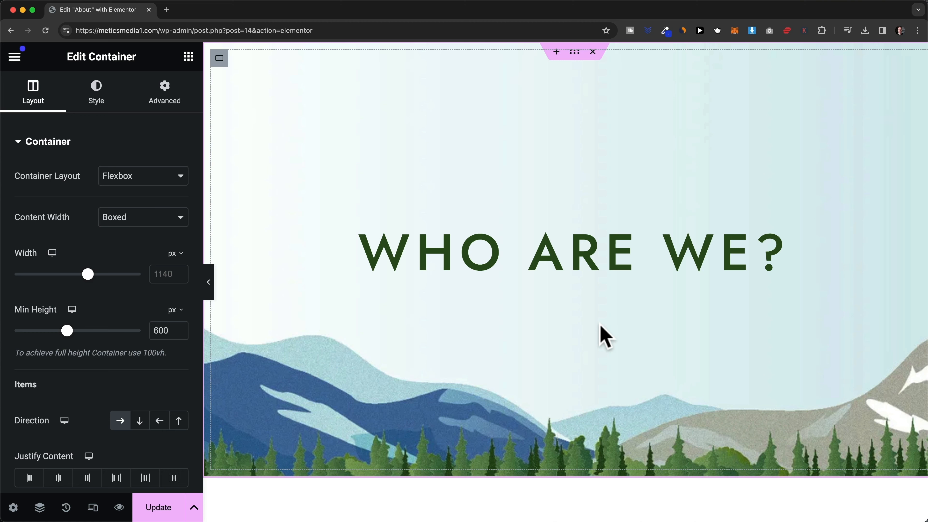
left_click(166, 10)
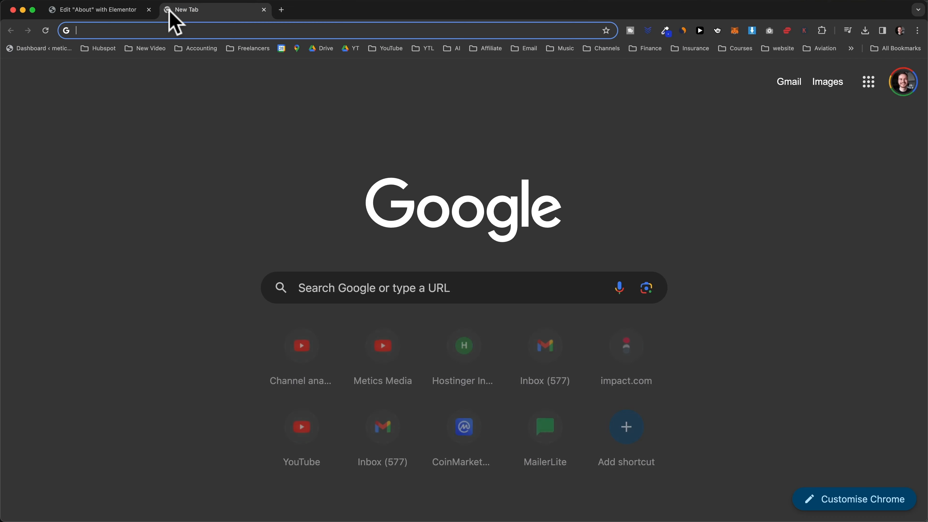
type("https://meticsmedia1.com/")
key("Return")
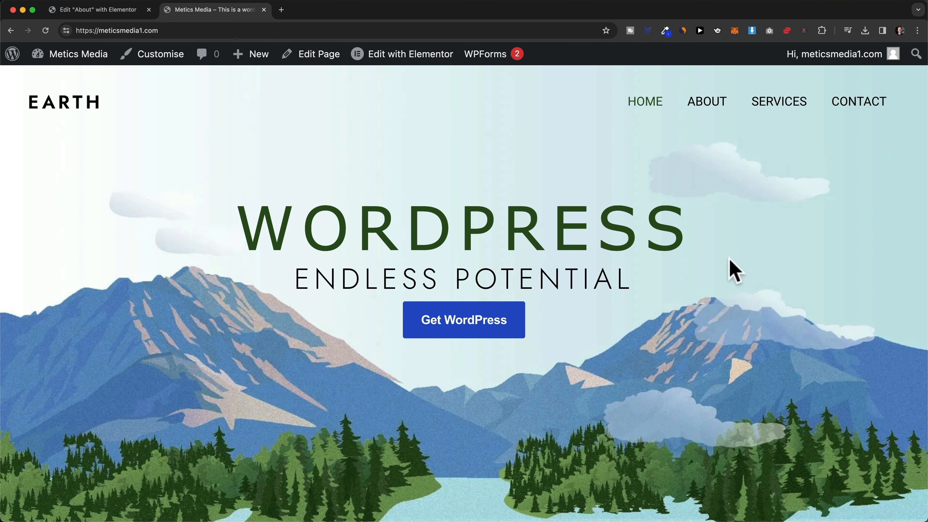
scroll(421, 325, "down", 2)
scroll(423, 334, "down", 1)
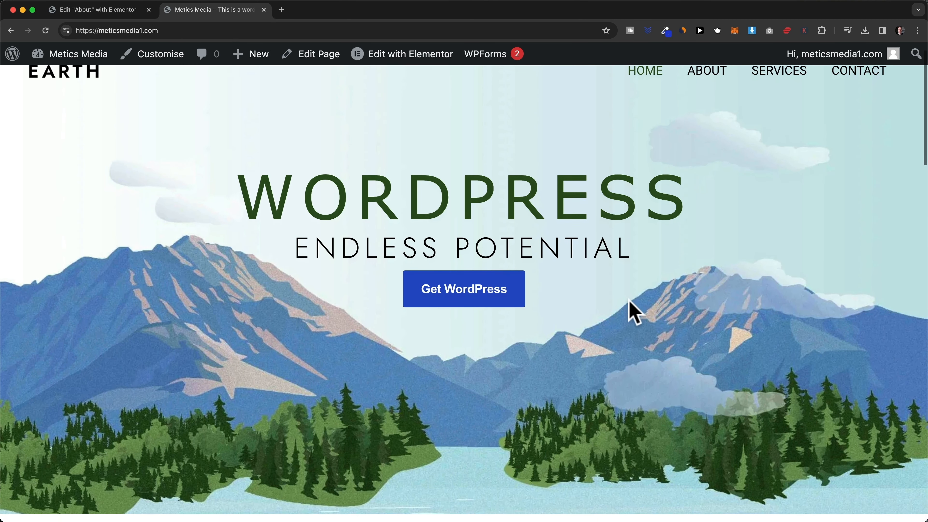
scroll(638, 315, "up", 2)
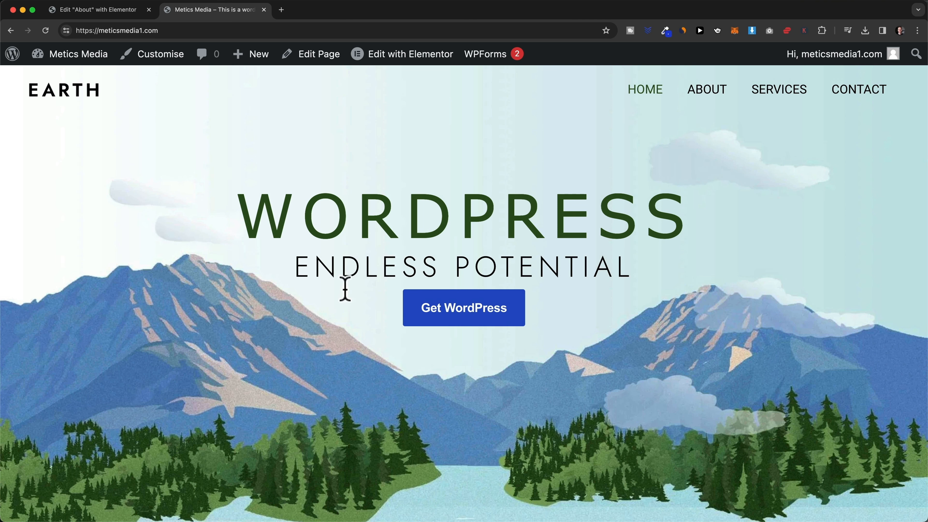
scroll(462, 263, "down", 10)
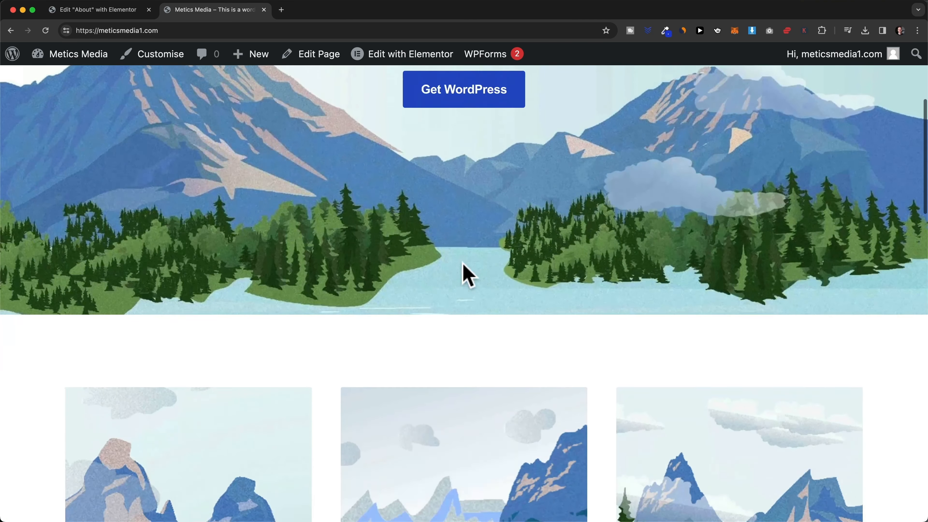
scroll(463, 262, "down", 10)
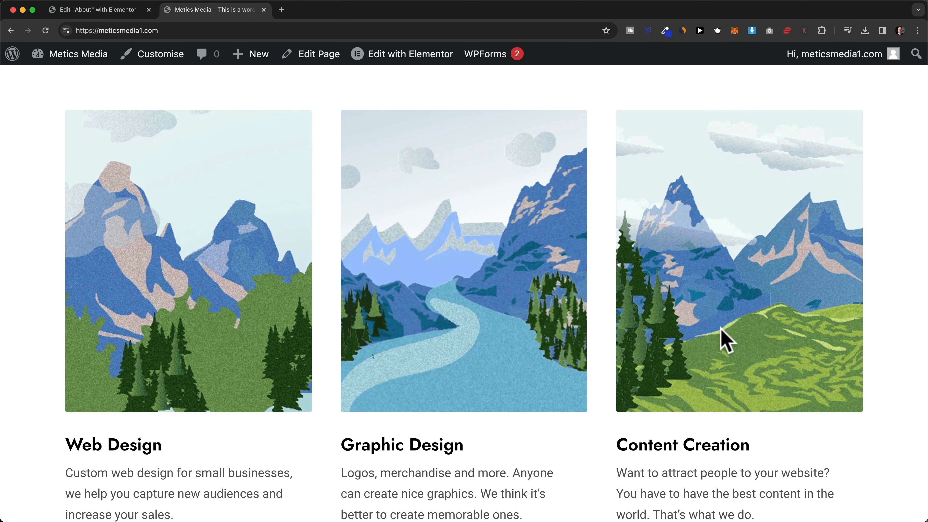
scroll(723, 339, "down", 2)
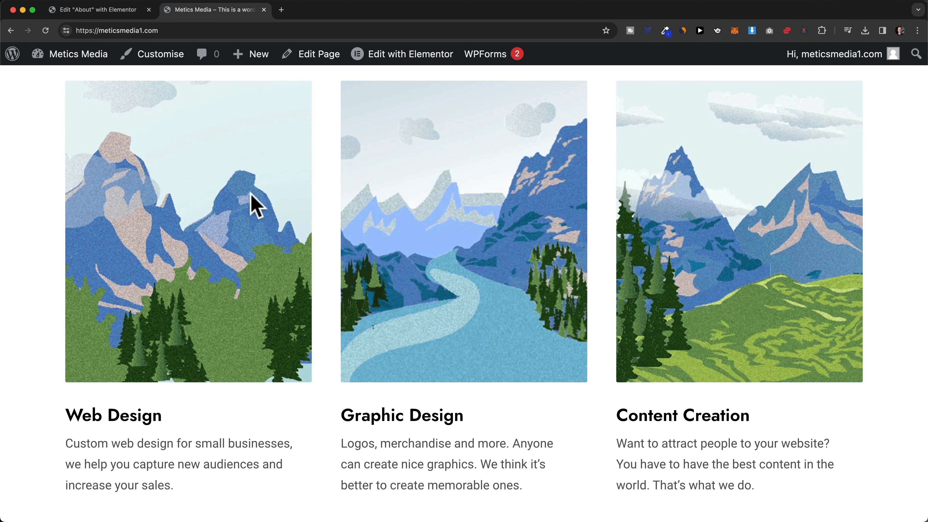
scroll(331, 404, "down", 5)
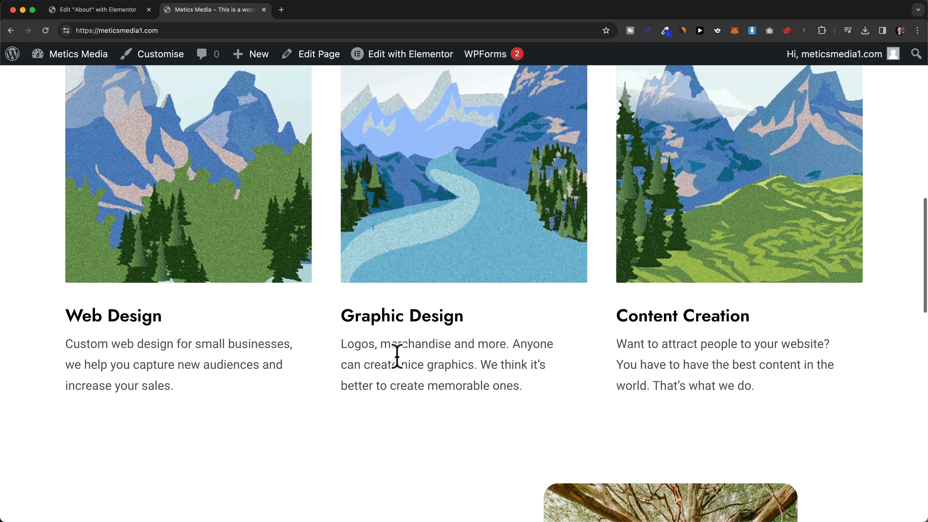
scroll(397, 354, "down", 3)
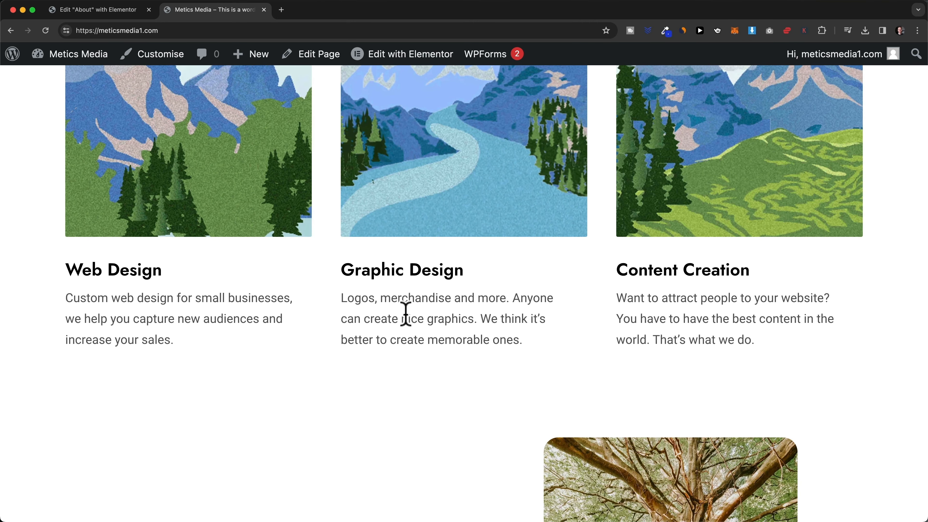
scroll(406, 313, "down", 15)
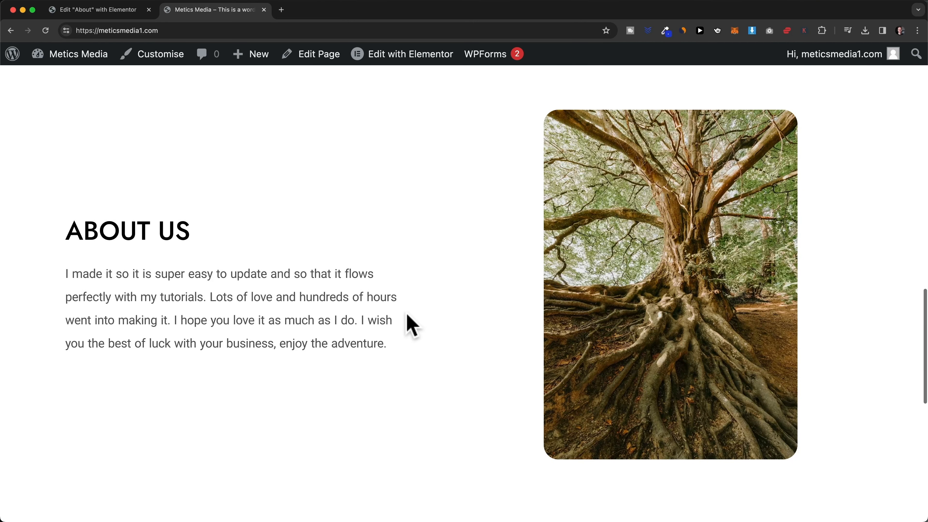
scroll(477, 249, "down", 15)
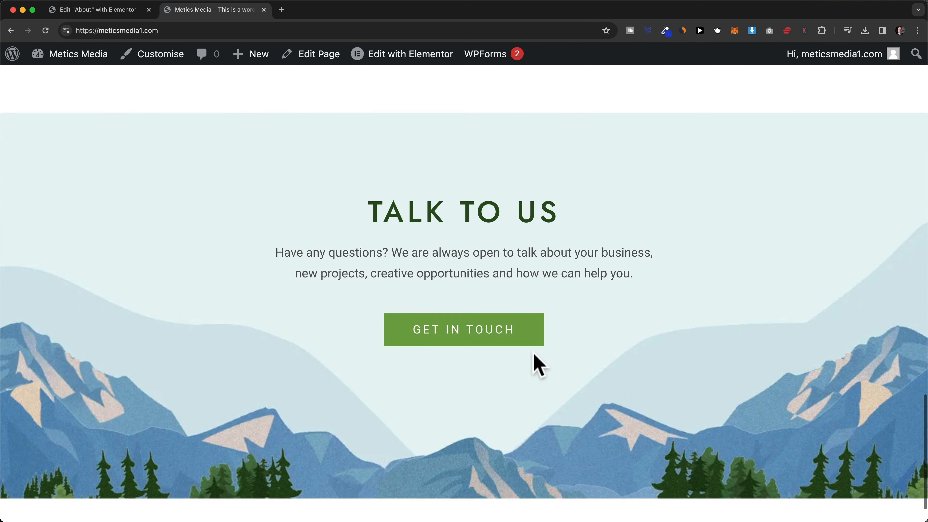
Review the home page's About Us section and its Web Design, Graphic Design and Content Creation columns
scroll(576, 384, "up", 14)
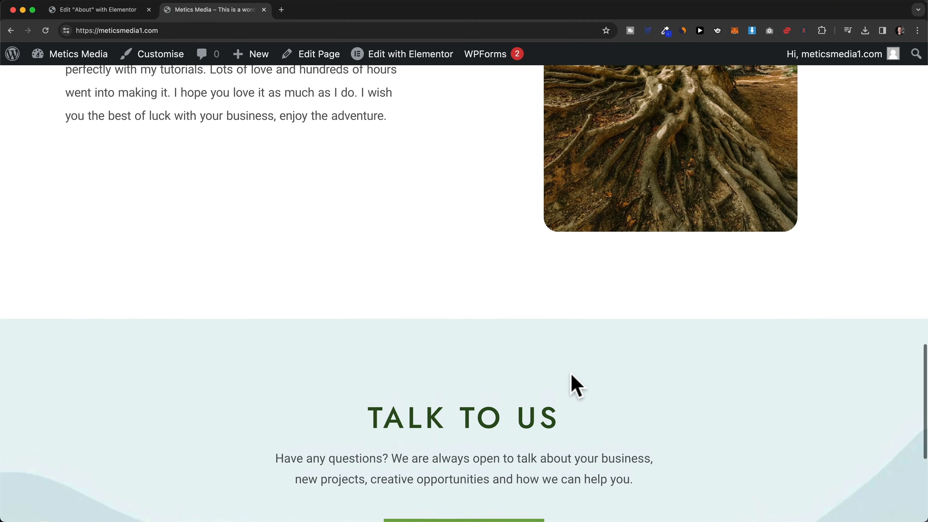
scroll(504, 366, "up", 10)
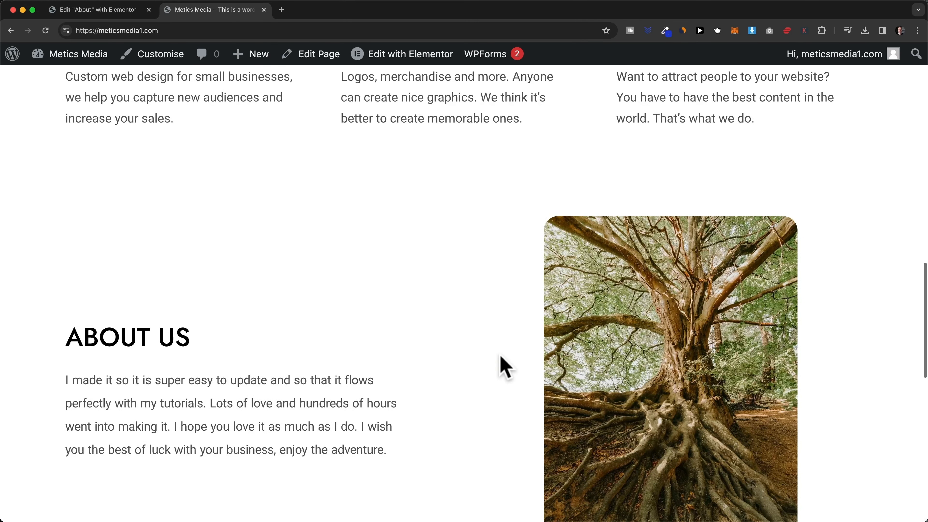
scroll(501, 356, "up", 5)
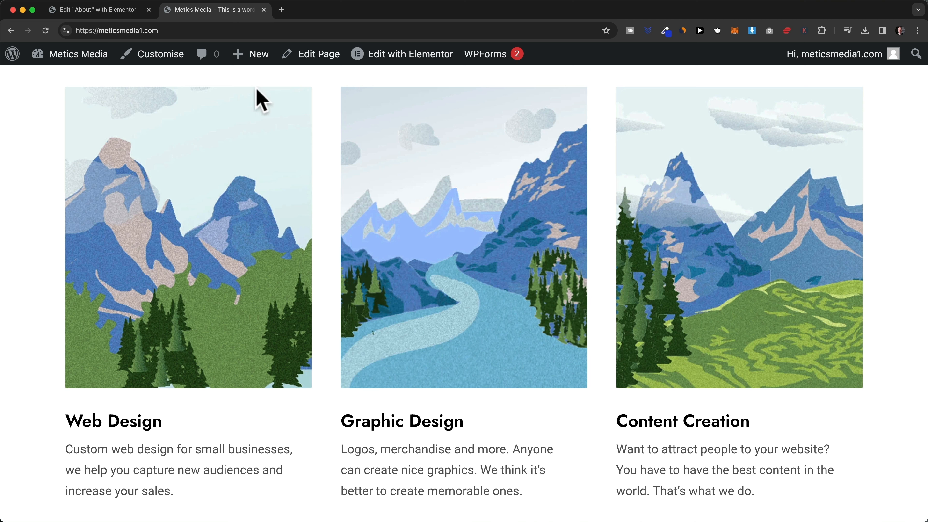
Switch to the About page editor and insert a single-column flexbox container between the "Who are we?" hero and the "Our Mission" section
left_click(127, 11)
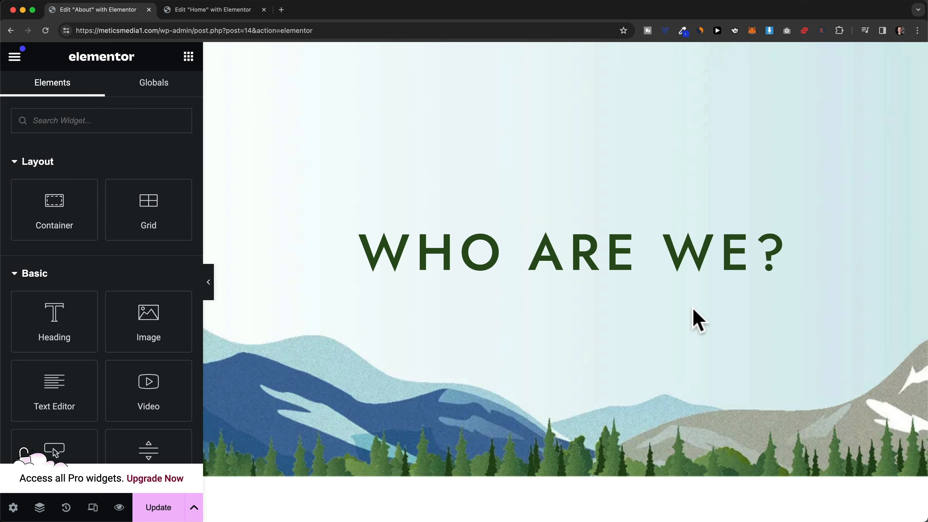
scroll(693, 309, "down", 3)
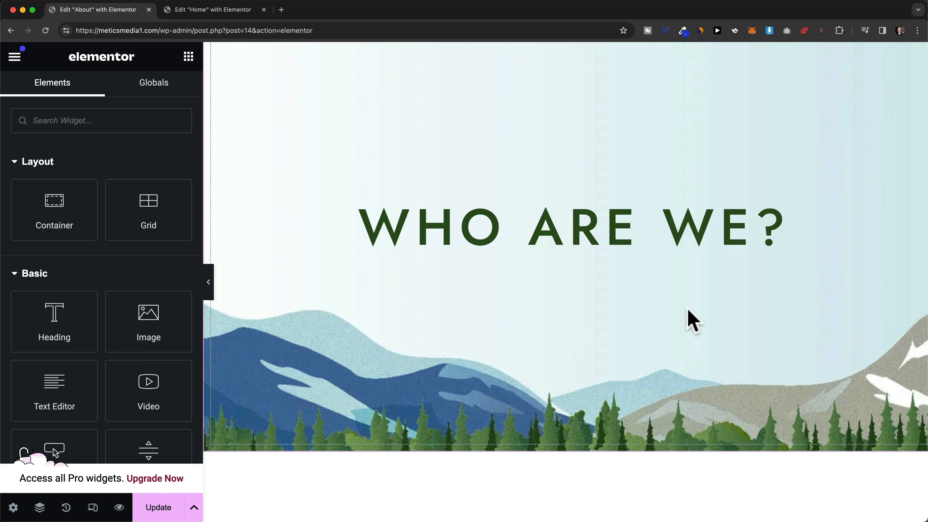
scroll(693, 321, "down", 3)
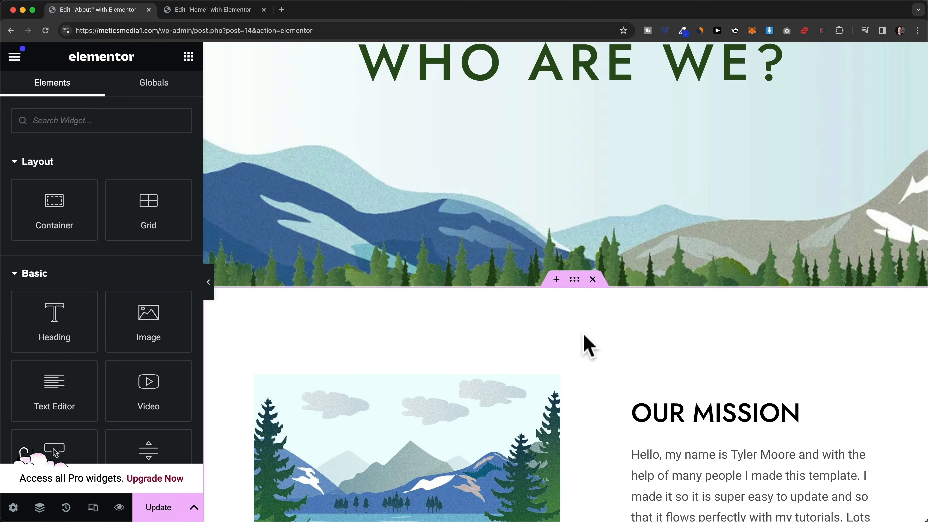
left_click(556, 280)
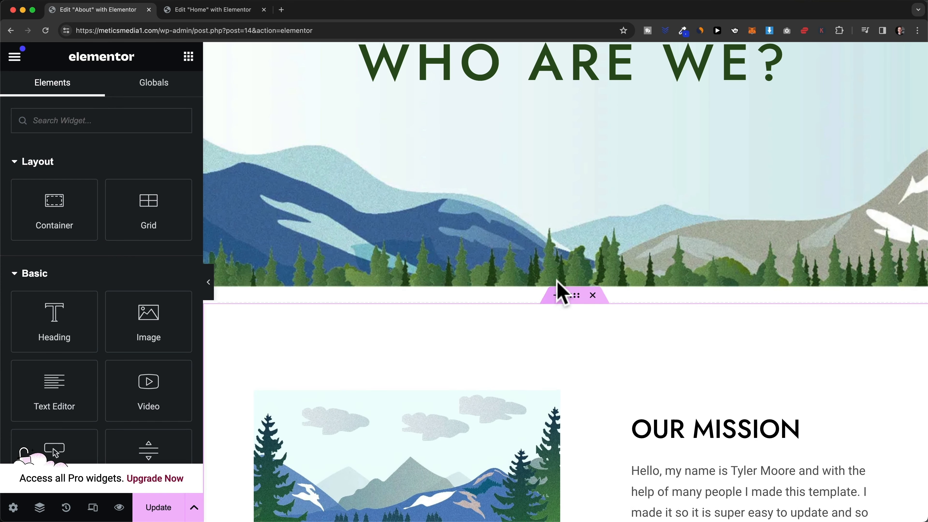
scroll(558, 289, "down", 2)
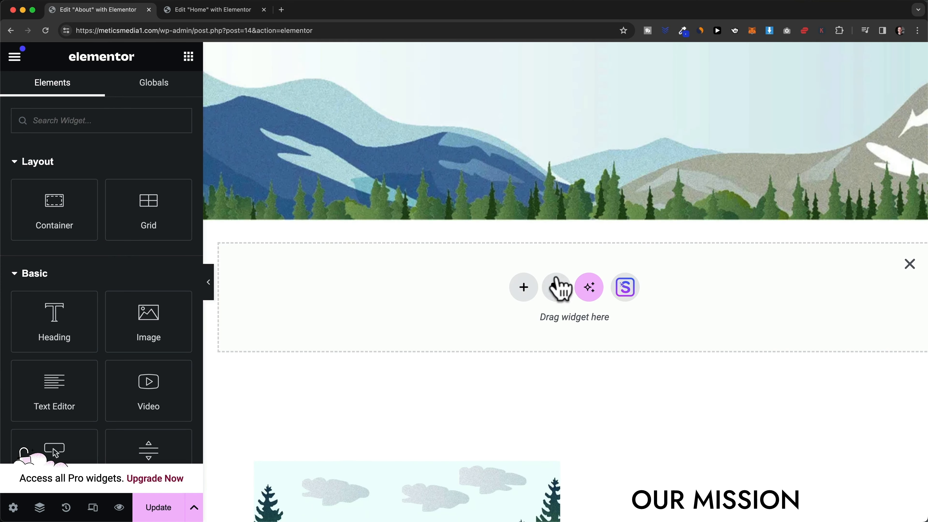
left_click(524, 287)
scroll(528, 284, "down", 3)
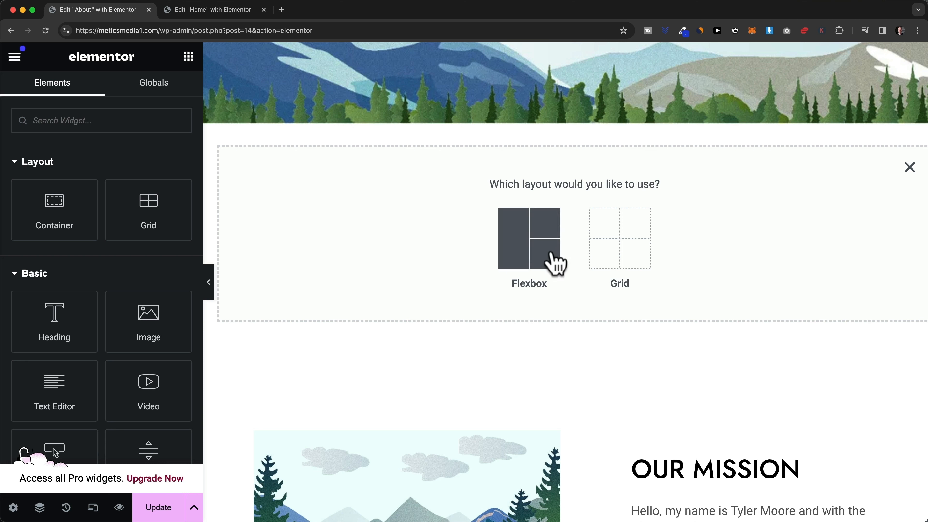
left_click(543, 267)
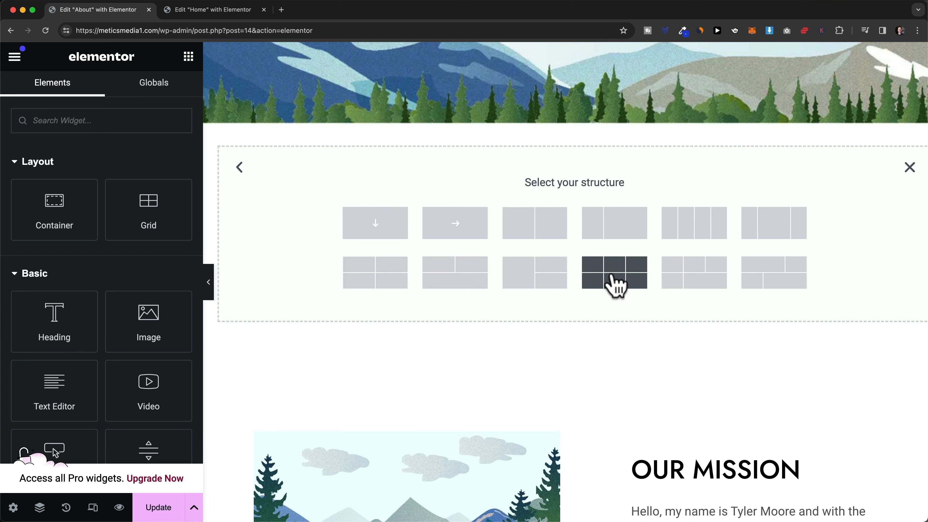
left_click(395, 242)
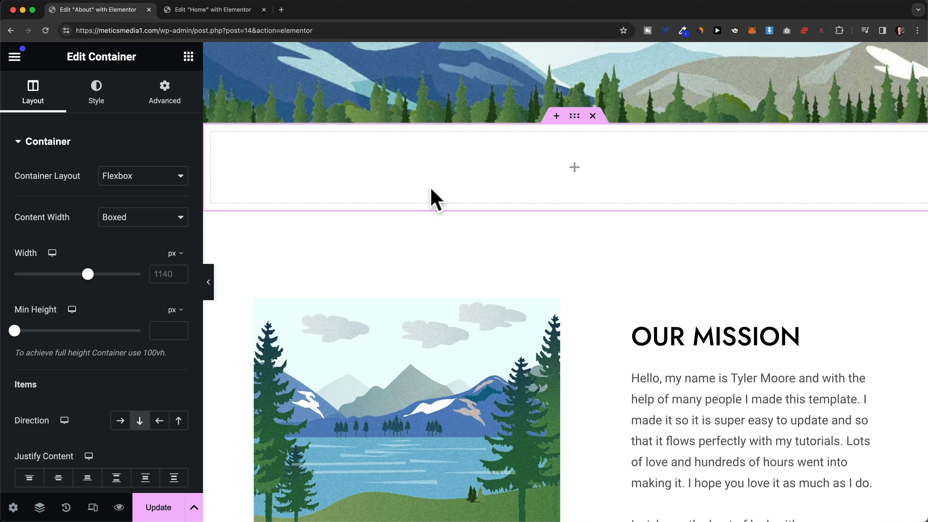
Nest a container inside the new section and set its content width to Full Width at 33.33%
left_click(188, 58)
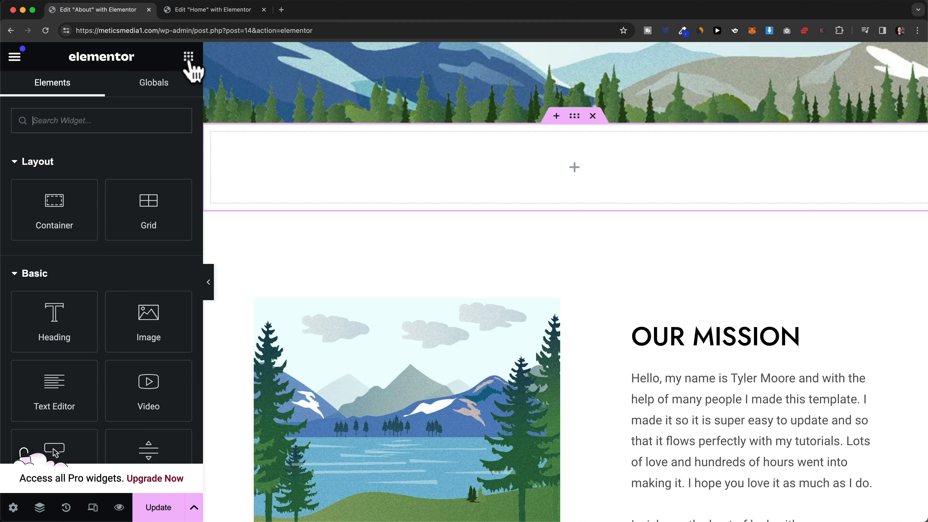
left_click_drag(84, 210, 528, 182)
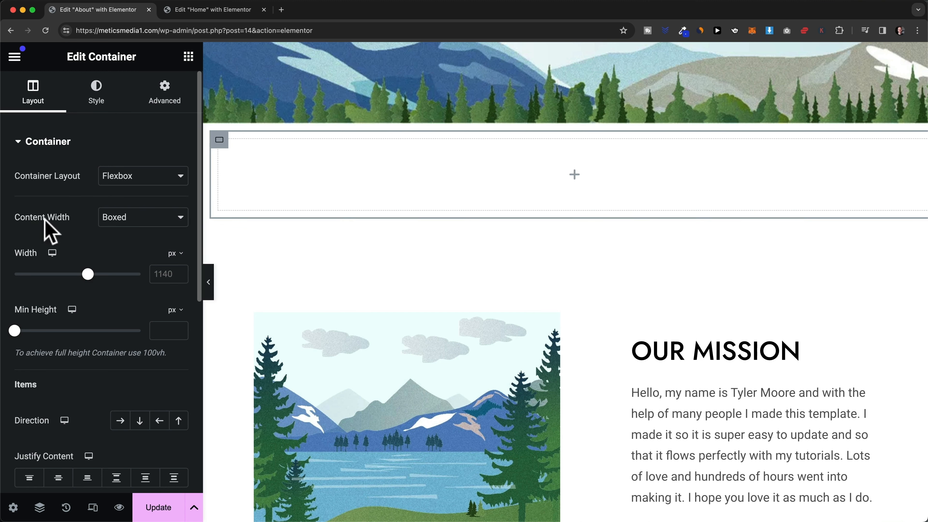
left_click(116, 220)
left_click(136, 232)
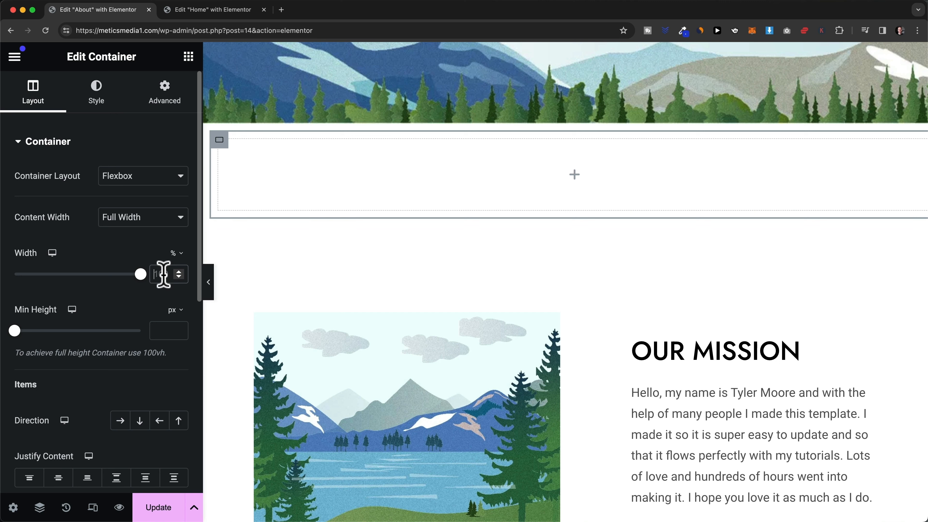
type("33.3")
type("33")
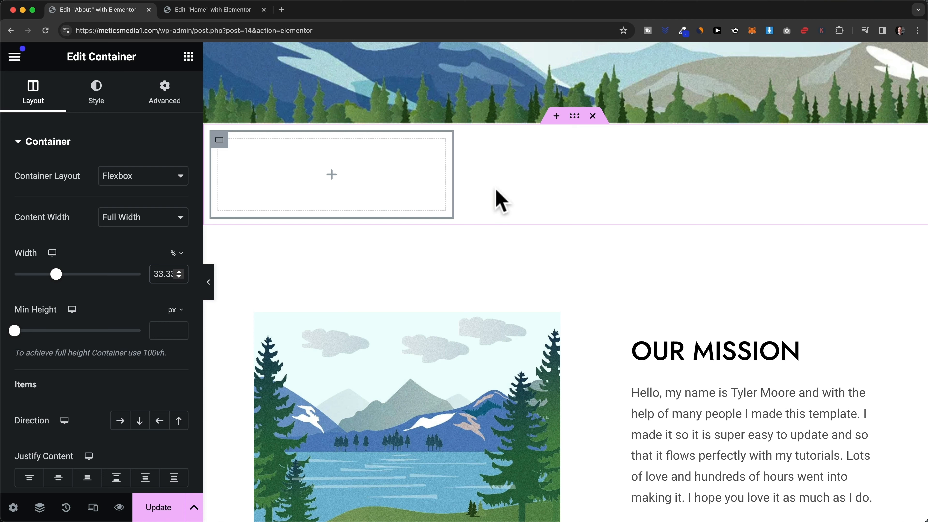
Duplicate the nested one-third-width container twice to get three inner containers
right_click(391, 170)
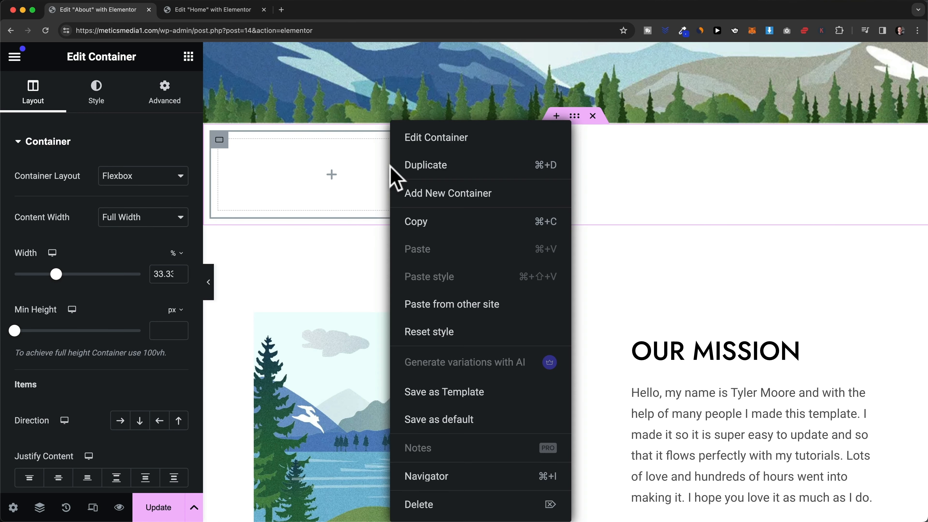
left_click(428, 170)
right_click(420, 261)
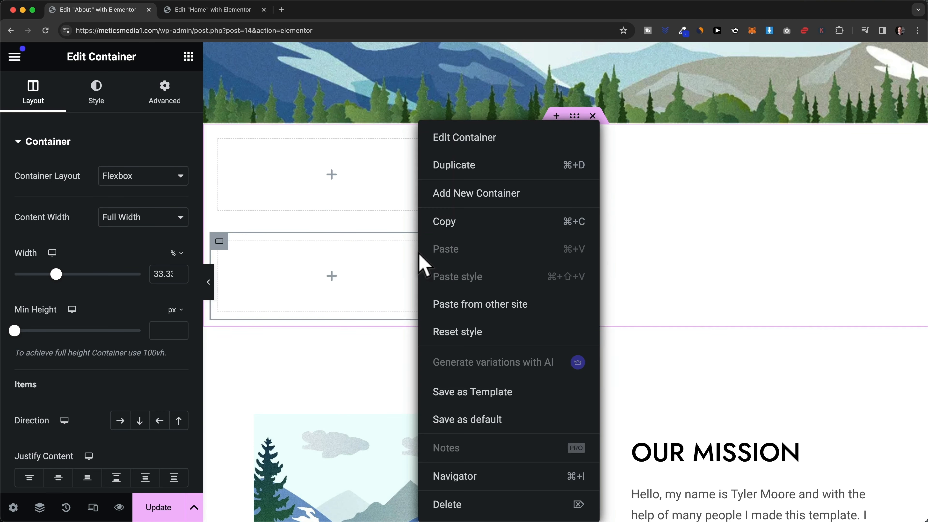
left_click(467, 167)
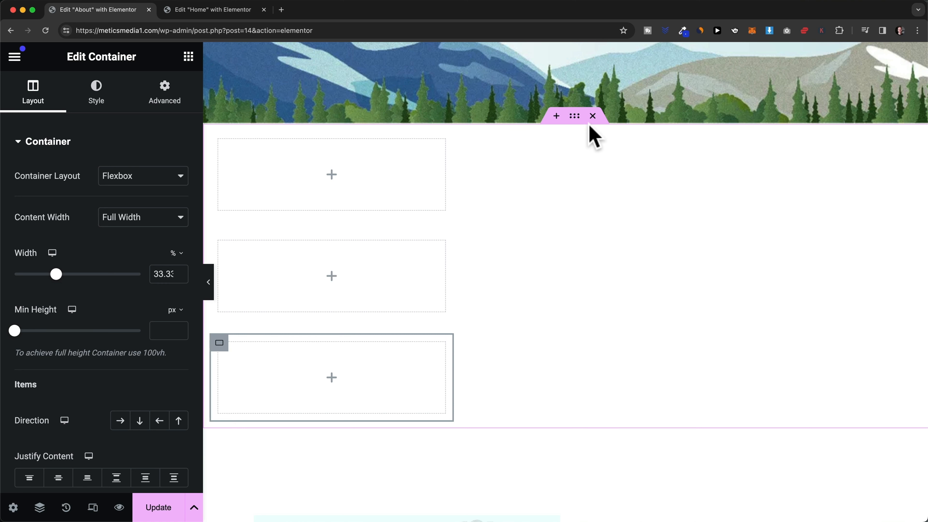
Set the parent container's direction to a horizontal row and justify its content to the center
left_click(575, 117)
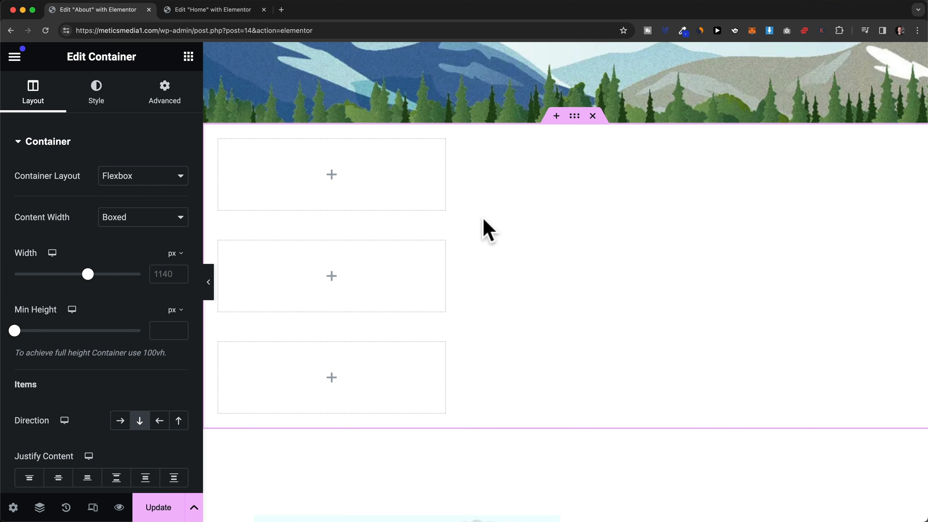
scroll(122, 333, "down", 3)
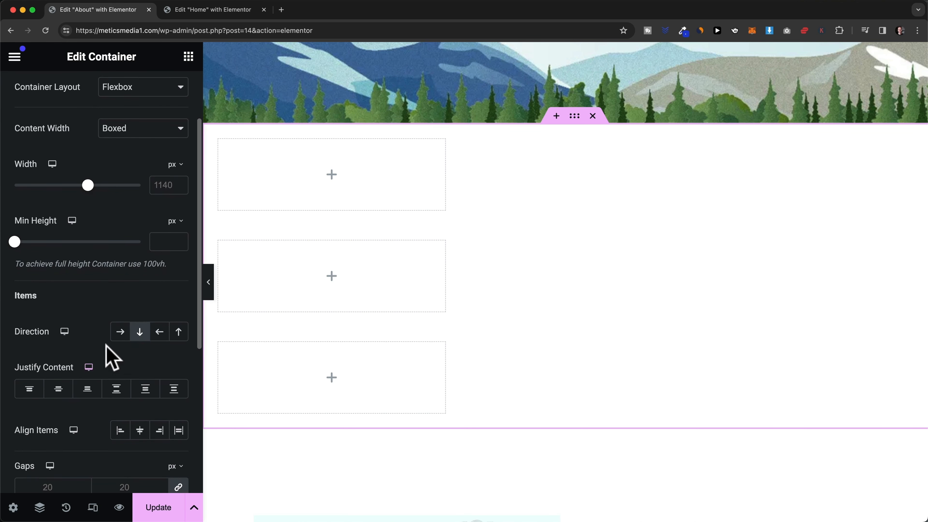
left_click(119, 334)
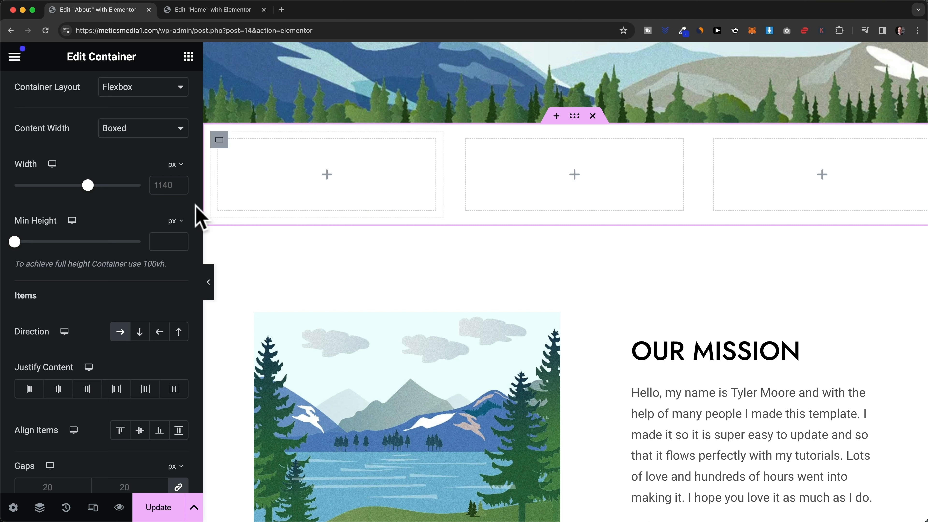
scroll(128, 232, "up", 3)
scroll(73, 250, "down", 2)
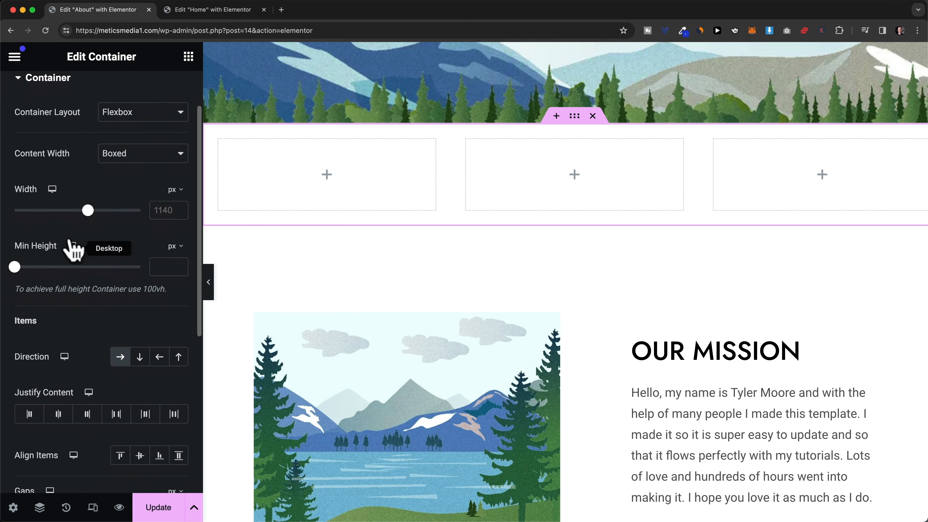
scroll(73, 250, "down", 3)
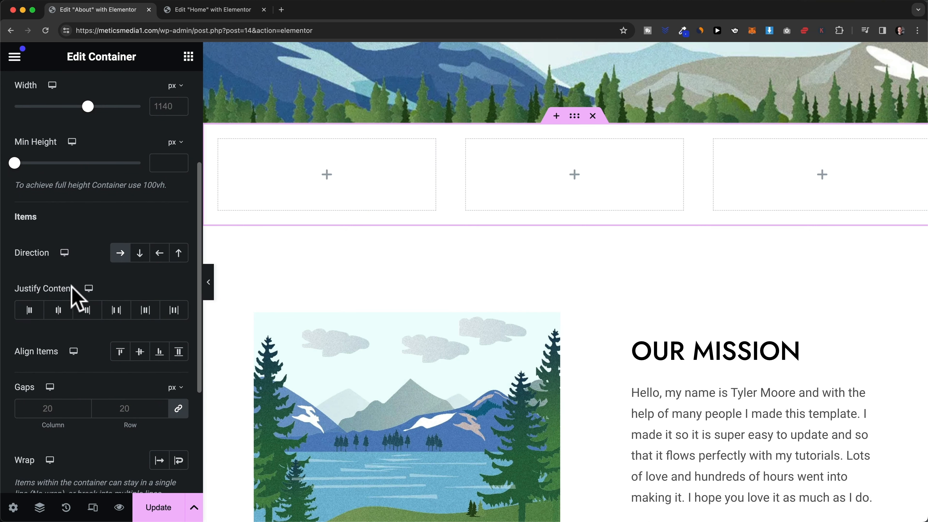
left_click(58, 311)
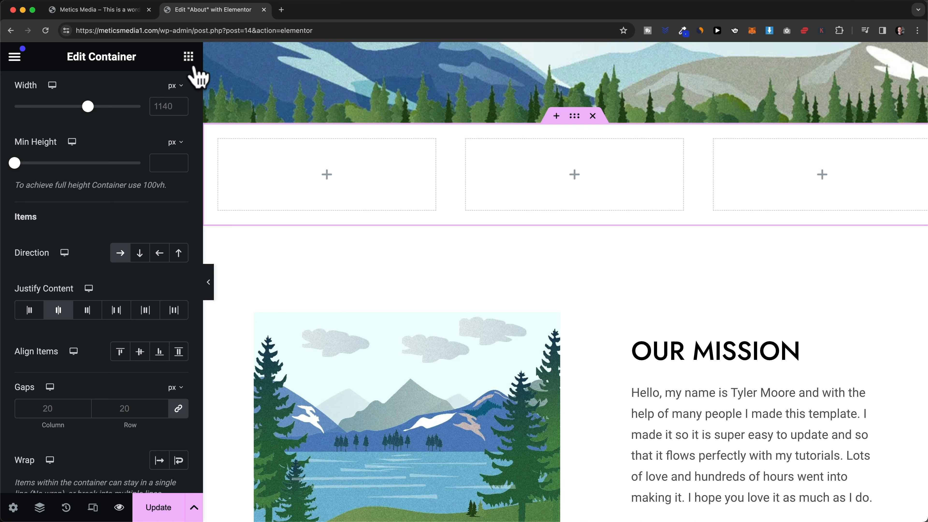
Fill the first column with an Image widget, a Heading below it and a Text Editor below the heading
left_click(189, 58)
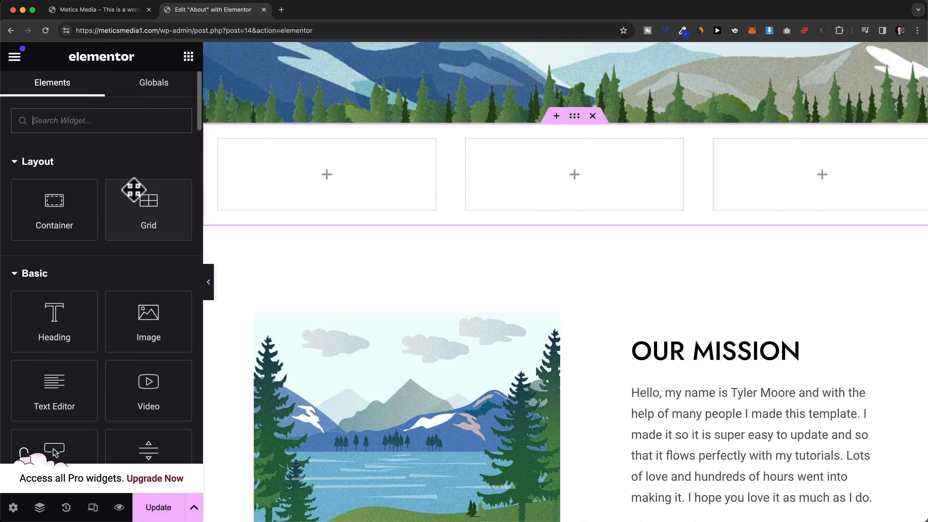
scroll(134, 192, "down", 2)
left_click_drag(141, 265, 277, 194)
left_click(188, 56)
scroll(139, 298, "down", 3)
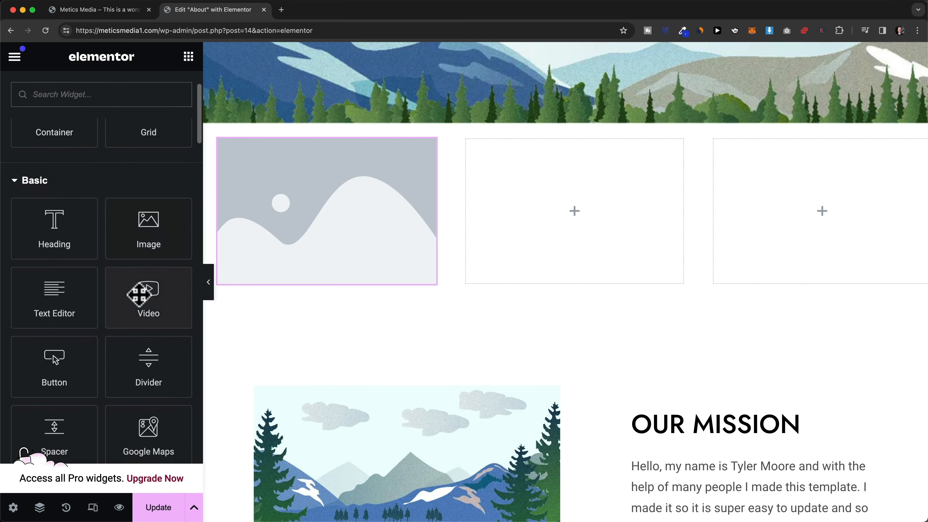
left_click_drag(68, 231, 271, 292)
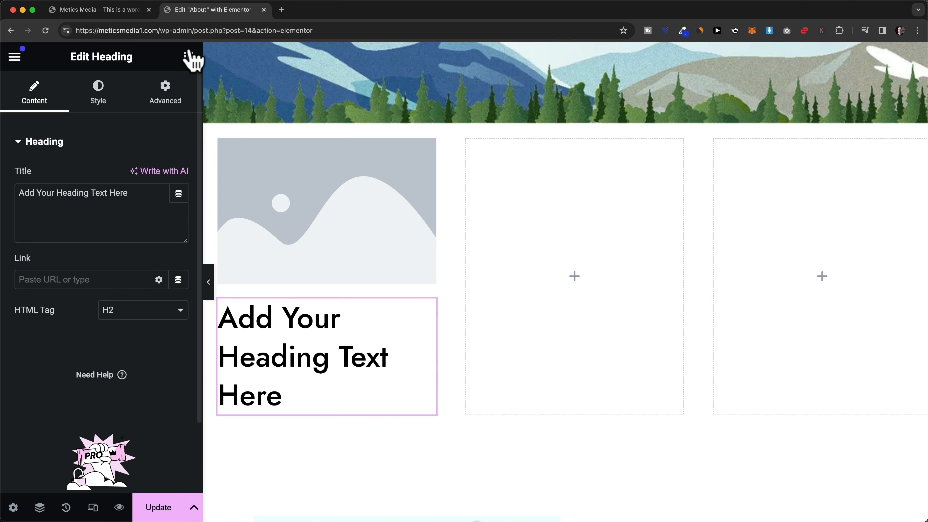
left_click(189, 56)
scroll(68, 296, "down", 3)
left_click_drag(69, 297, 255, 406)
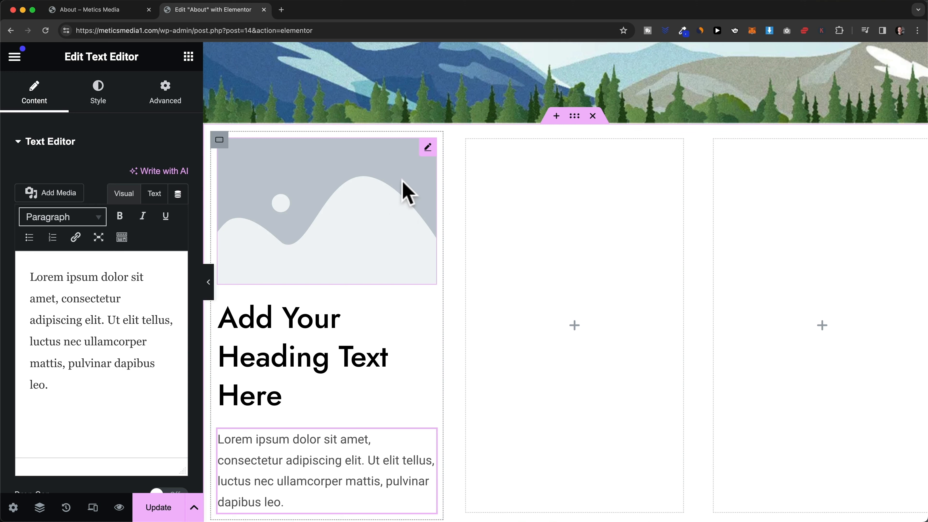
Replace the first column's placeholder image with the mountain and green forest illustration from the Media Library
left_click(428, 149)
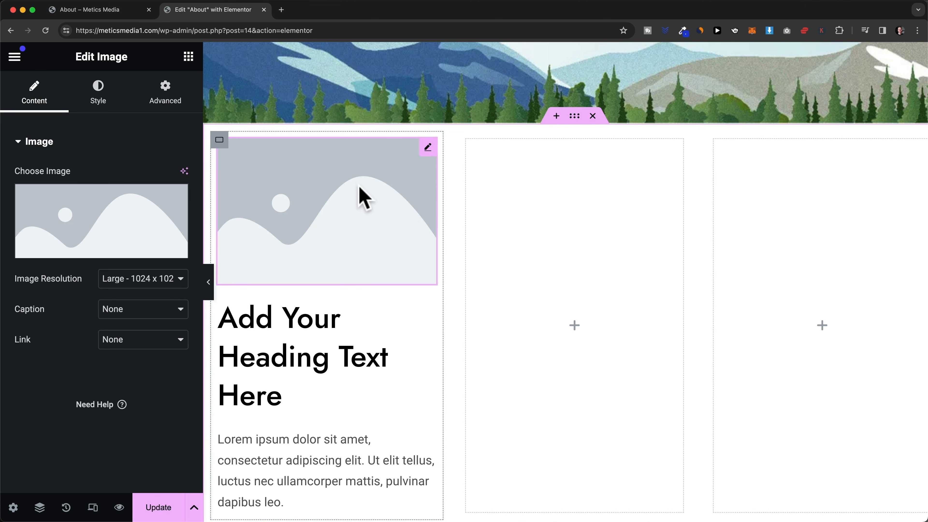
left_click(99, 255)
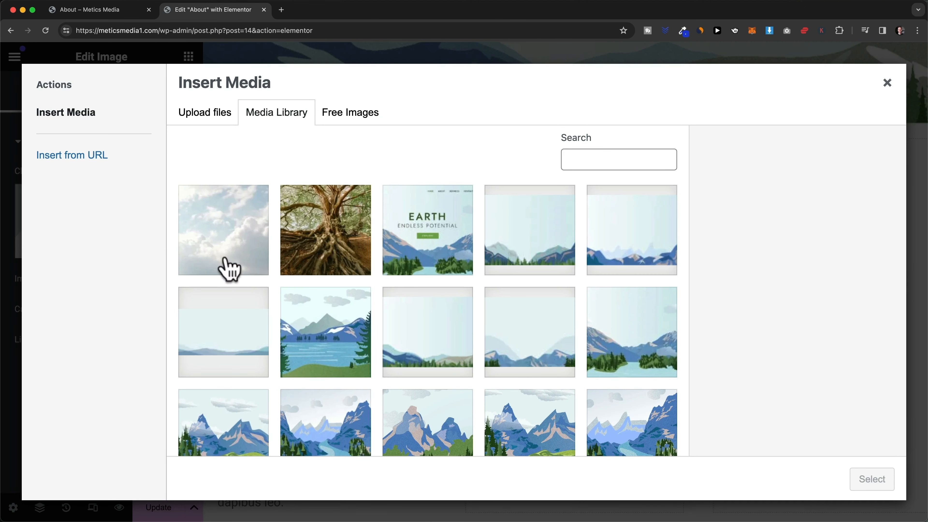
scroll(368, 294, "down", 3)
scroll(368, 294, "down", 3)
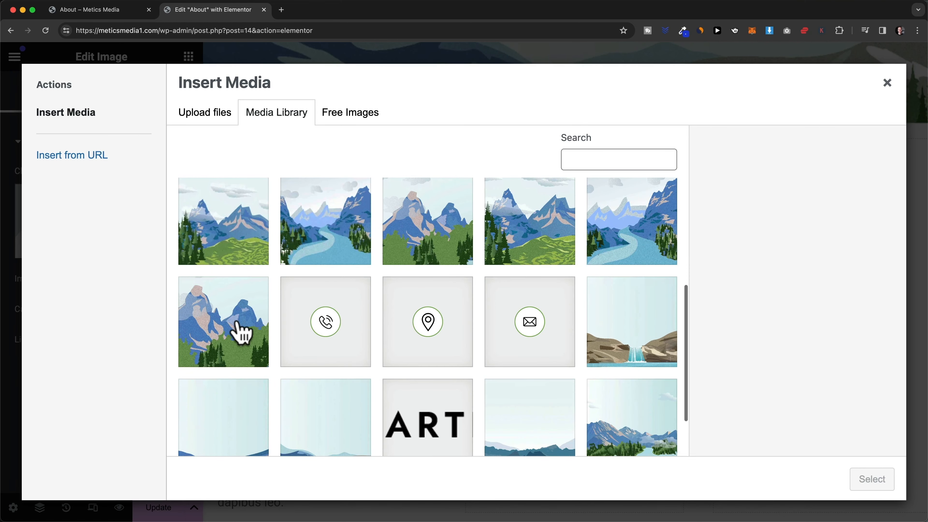
left_click(252, 335)
left_click(870, 482)
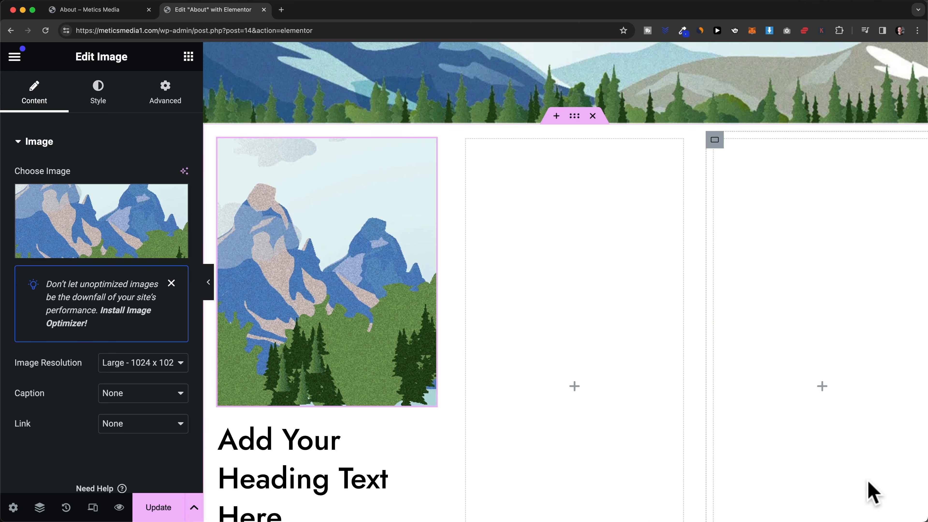
Replace the first column's placeholder heading text with "Web Design"
scroll(365, 344, "down", 4)
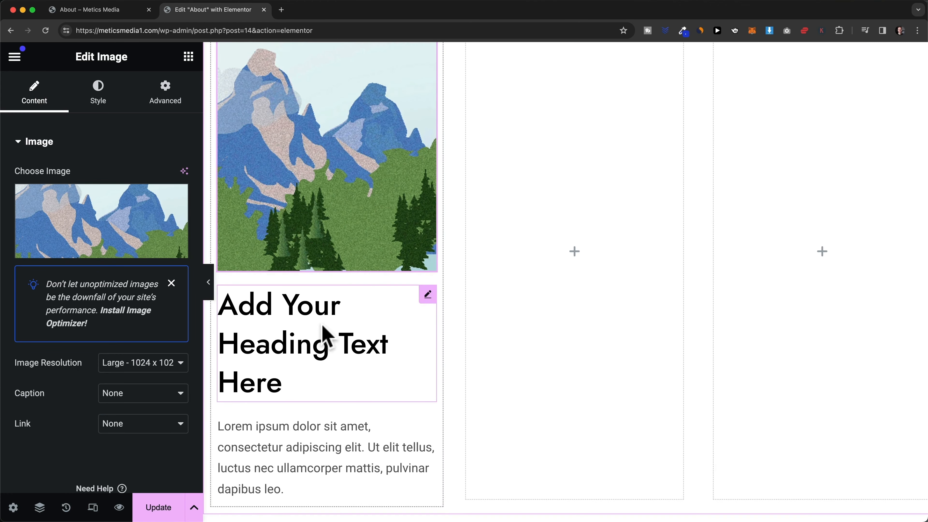
left_click(427, 296)
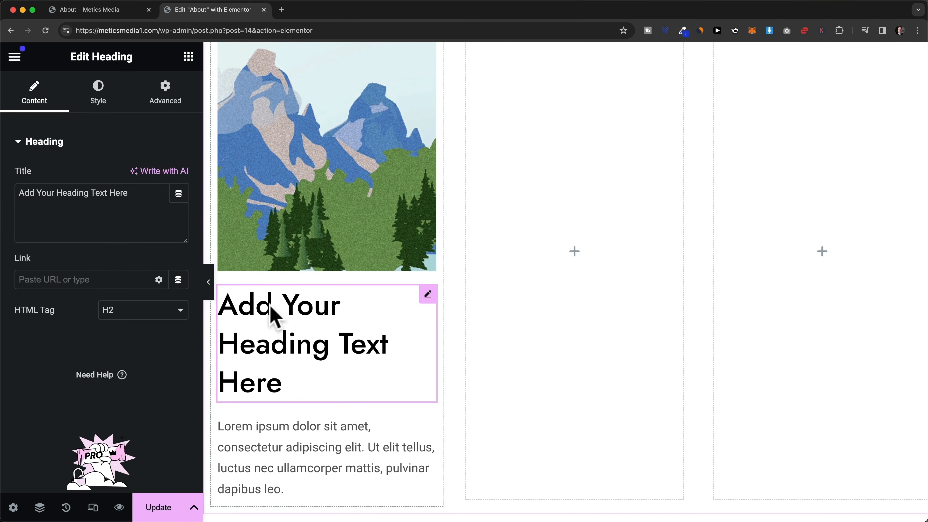
left_click(120, 194)
left_click_drag(121, 194, 16, 190)
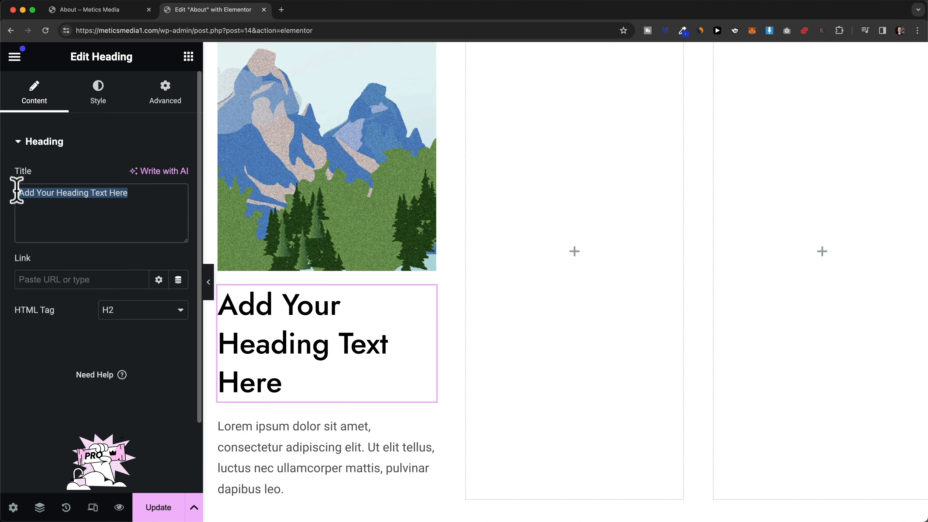
type("Web Dewig")
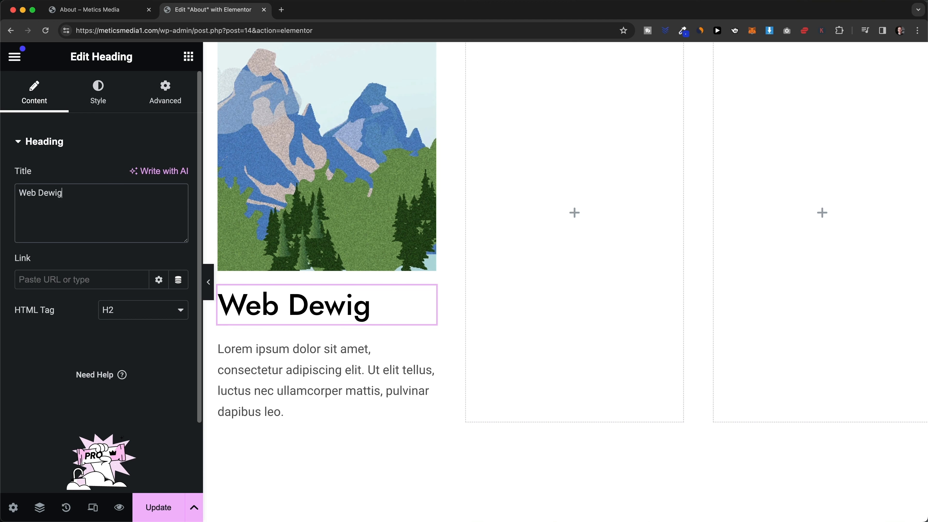
key("BackSpace")
key("BackSpace")
key("BackSpace")
type("sign")
Copy the "Our Mission" heading and paste its style onto the first column's "Web Design" heading
scroll(321, 357, "down", 1)
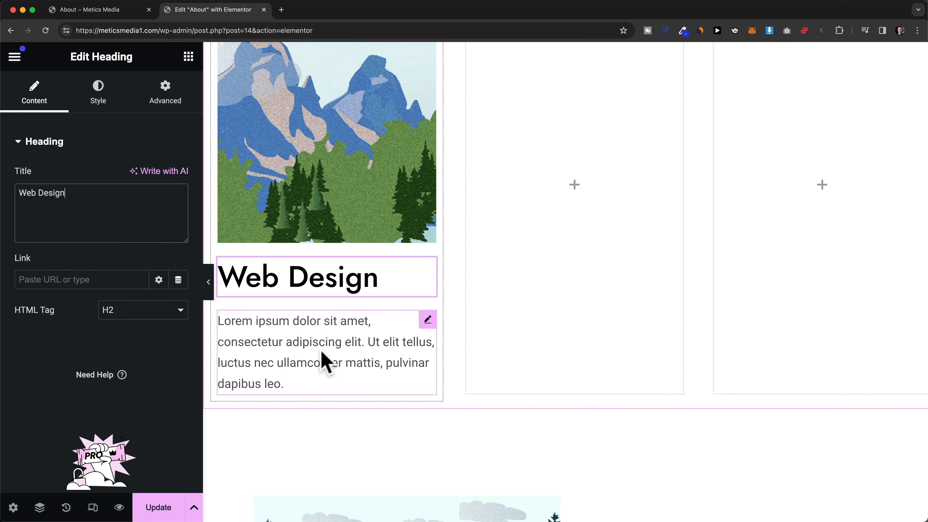
scroll(325, 342, "up", 3)
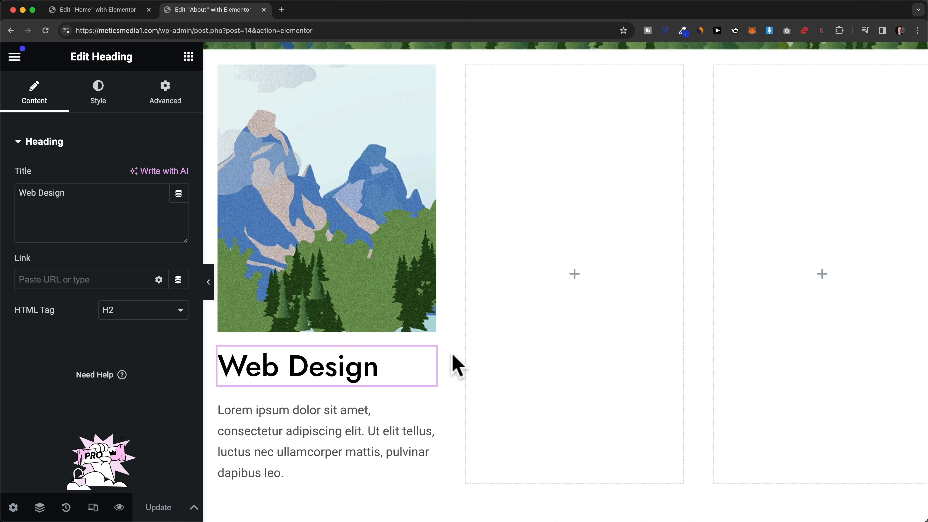
scroll(454, 357, "down", 1)
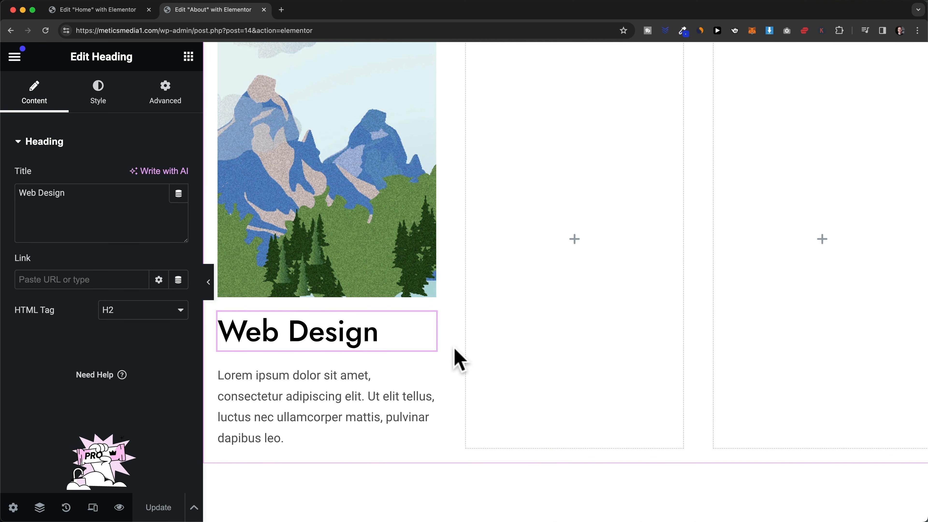
scroll(453, 347, "down", 1)
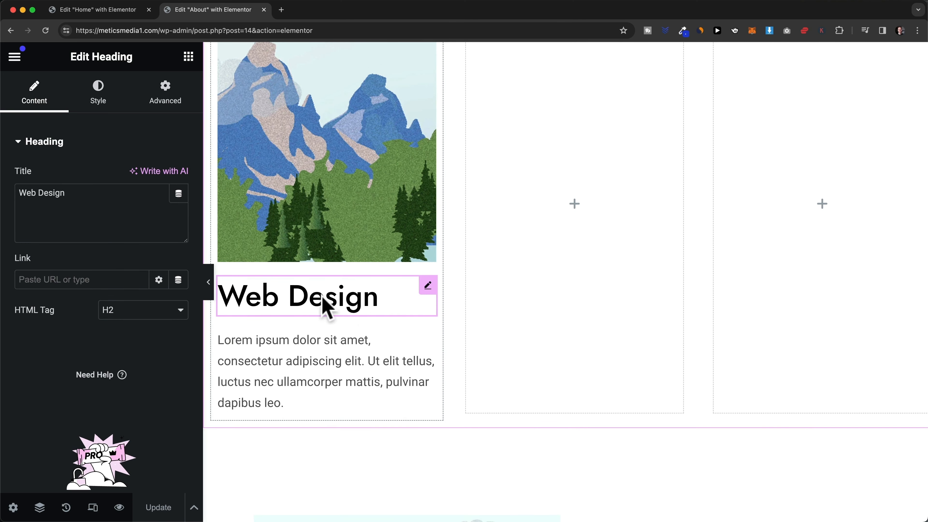
scroll(486, 325, "down", 7)
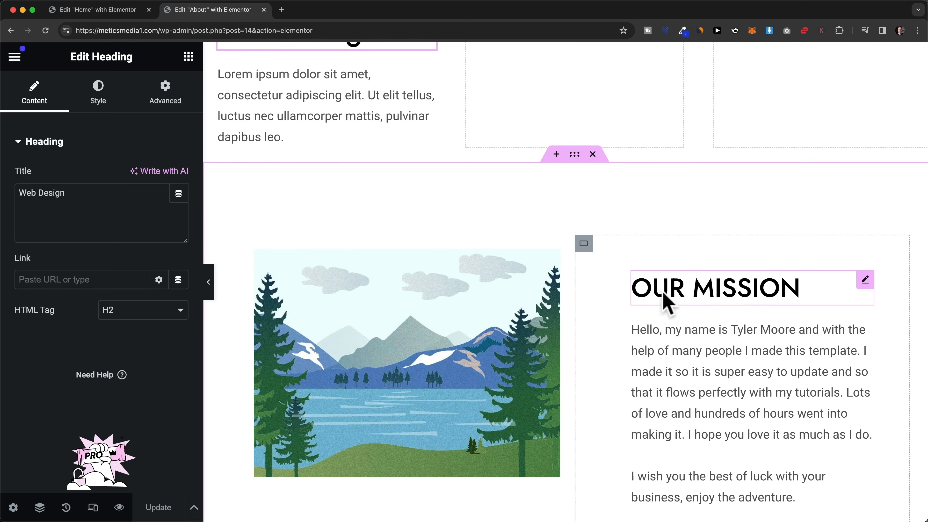
right_click(796, 294)
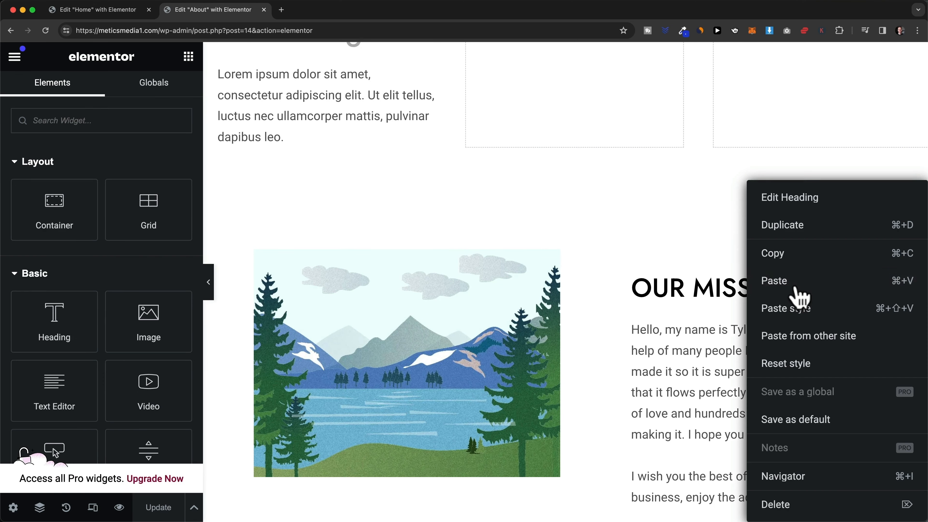
left_click(817, 262)
scroll(420, 236, "up", 6)
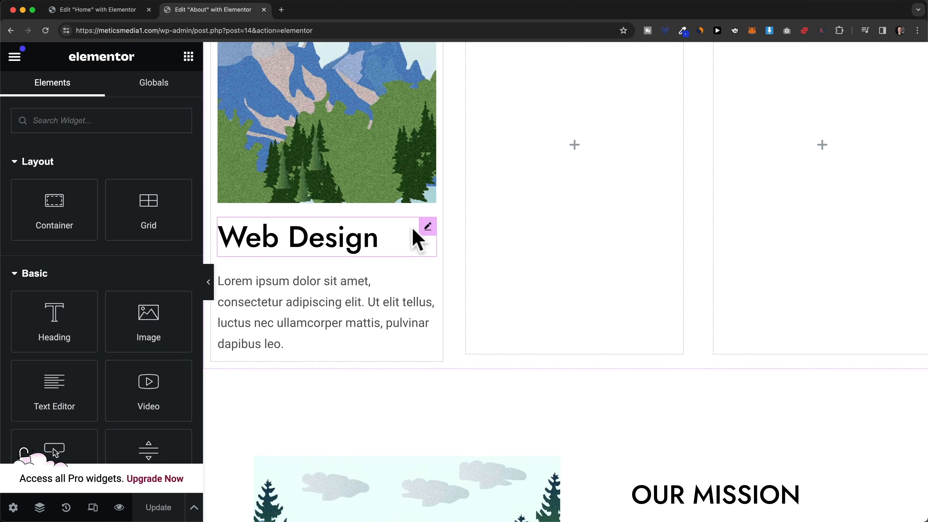
right_click(374, 270)
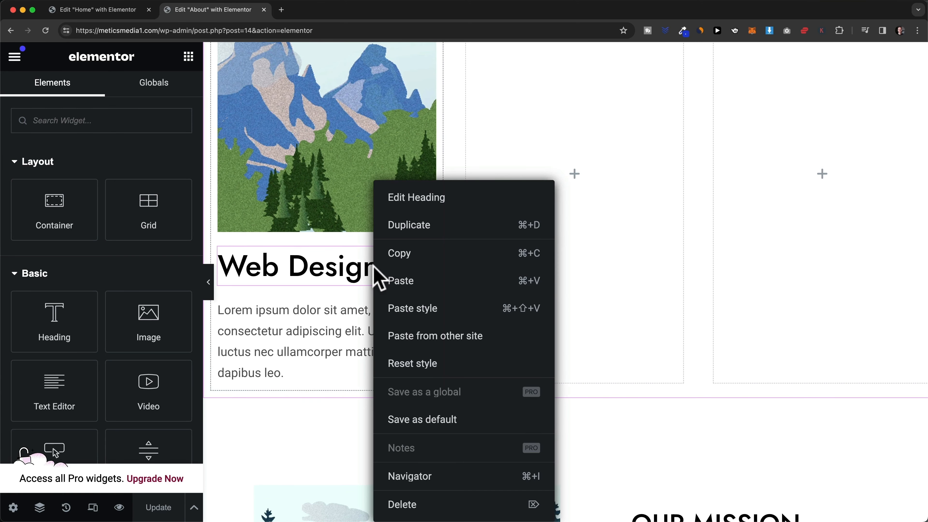
left_click(416, 306)
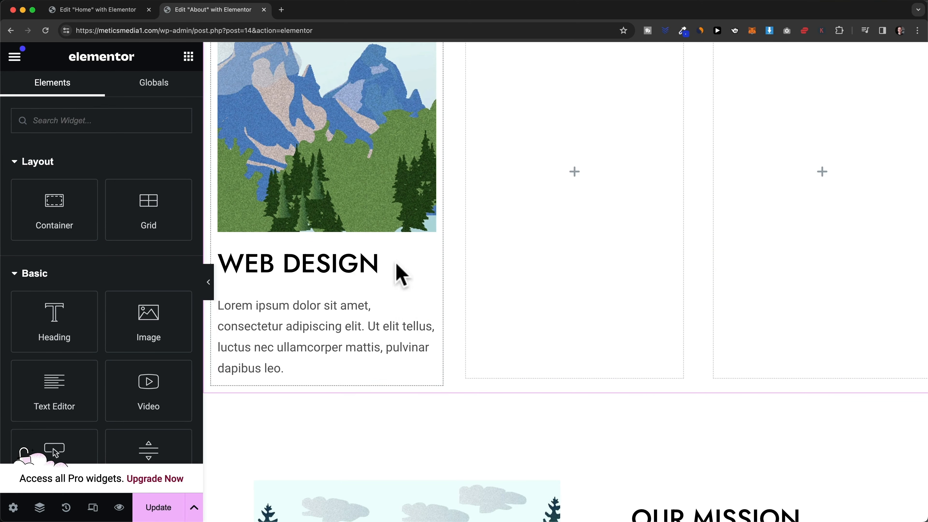
Compare the restyled "Web Design" heading with the "Our Mission" heading and review the first column
scroll(352, 272, "down", 3)
scroll(594, 391, "down", 2)
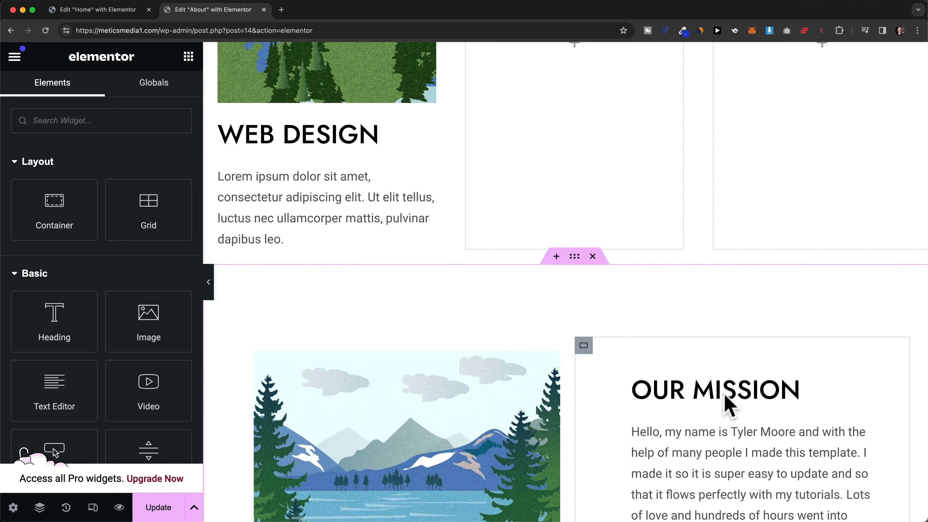
scroll(566, 325, "up", 4)
scroll(442, 277, "up", 3)
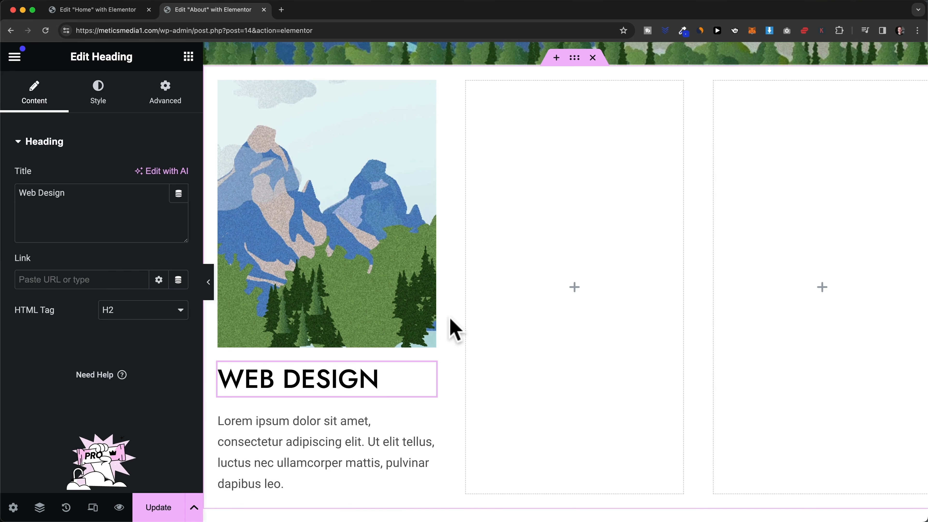
scroll(453, 329, "down", 1)
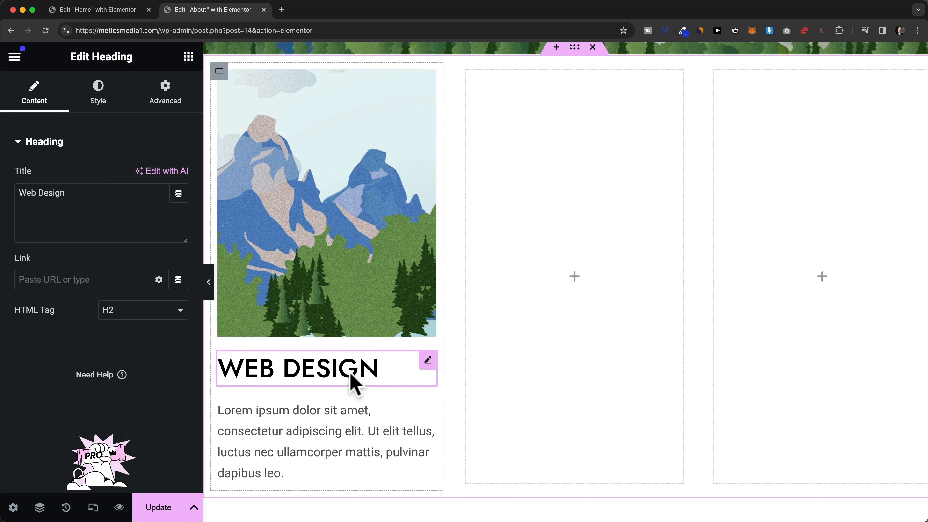
scroll(394, 296, "up", 1)
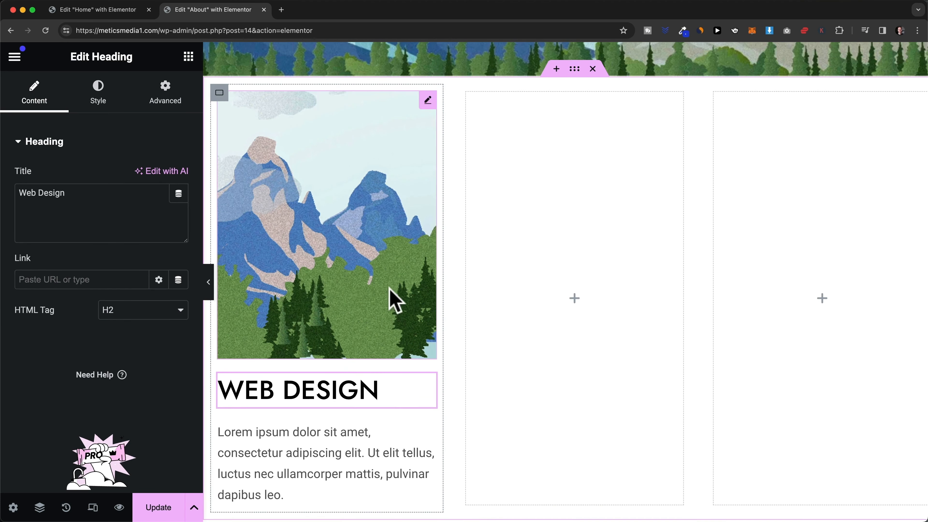
scroll(359, 292, "down", 1)
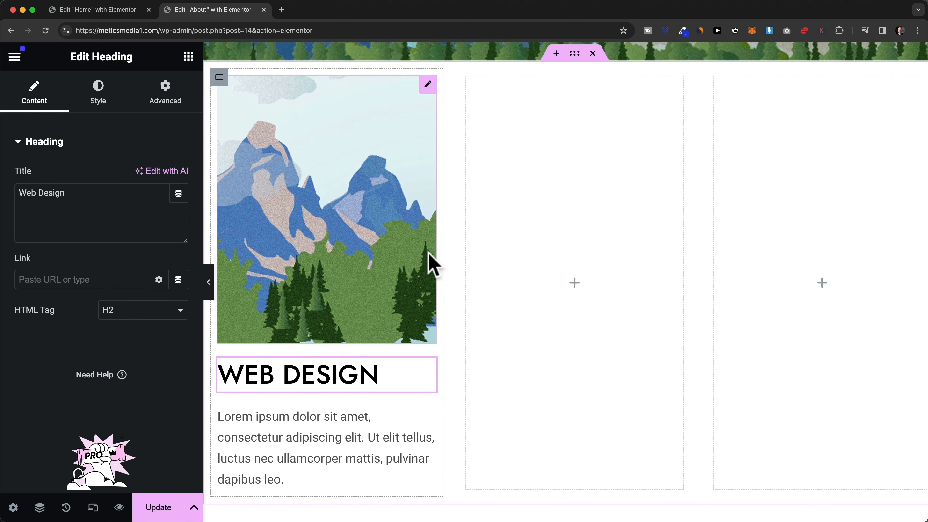
Delete the two empty inner containers beside the "Web Design" column
right_click(471, 88)
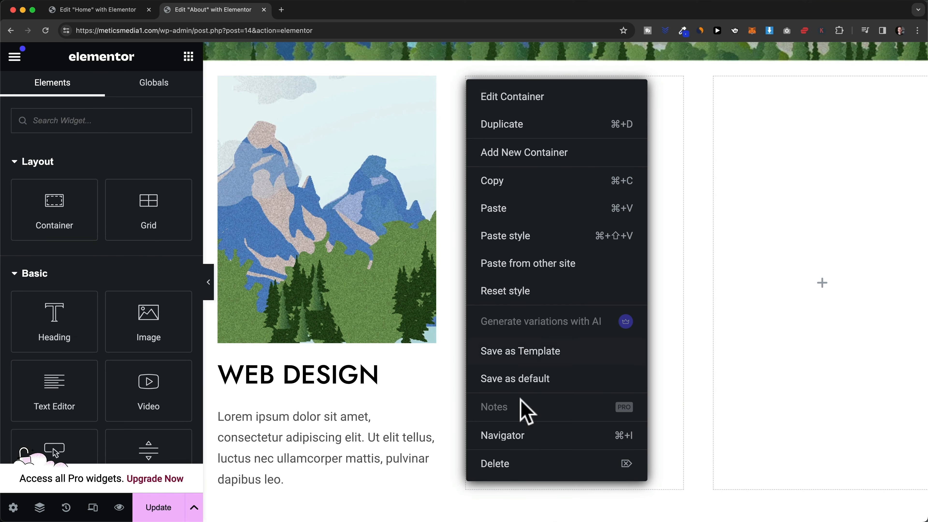
left_click(518, 465)
right_click(591, 77)
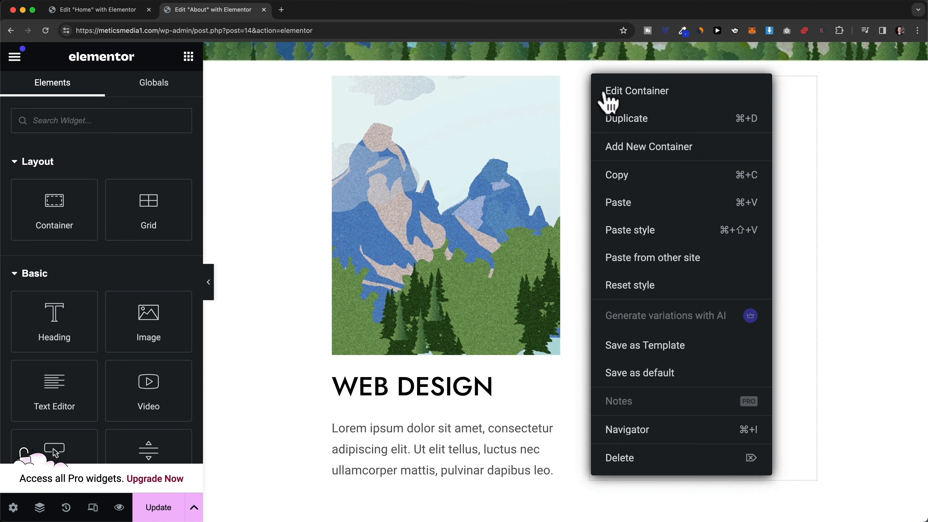
left_click(654, 461)
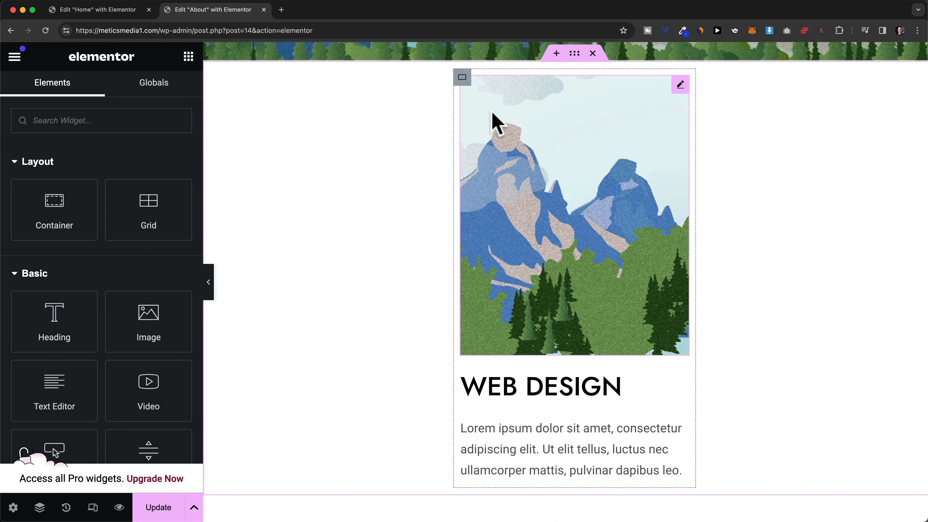
Duplicate the filled "Web Design" container twice to make three matching columns
right_click(462, 81)
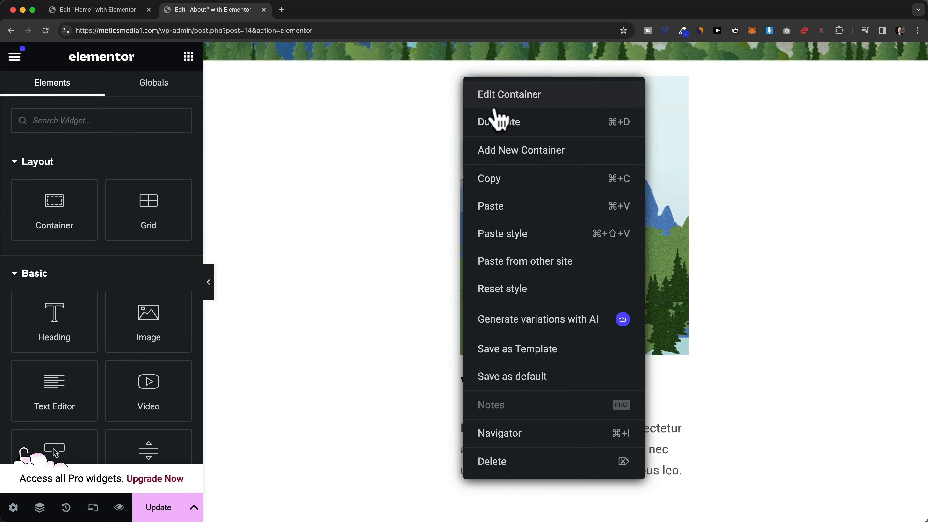
left_click(499, 124)
right_click(591, 78)
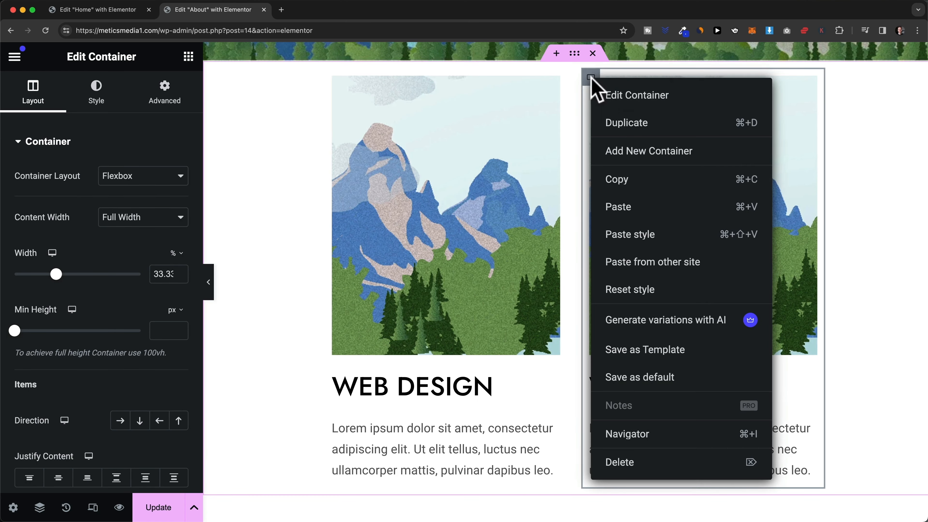
left_click(612, 122)
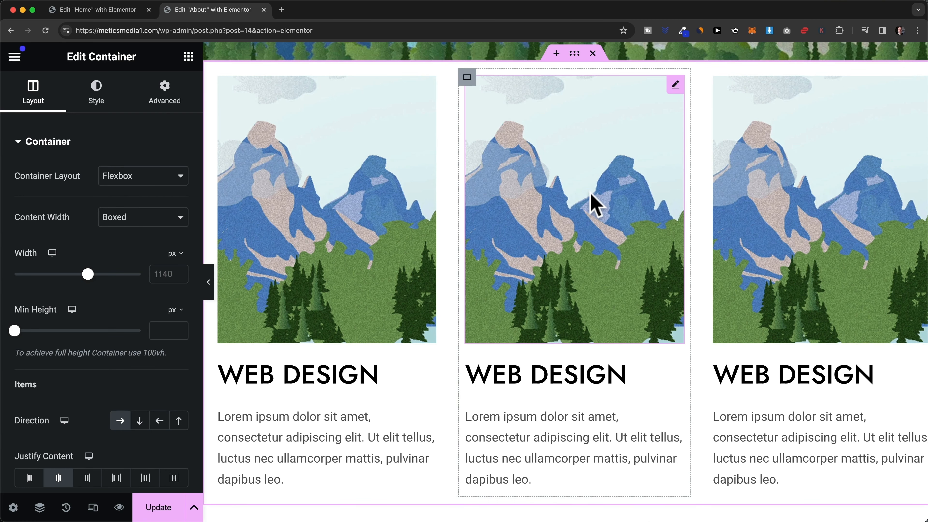
Replace the middle column's image with the illustration of a river winding between blue mountains from the Media Library
left_click(594, 205)
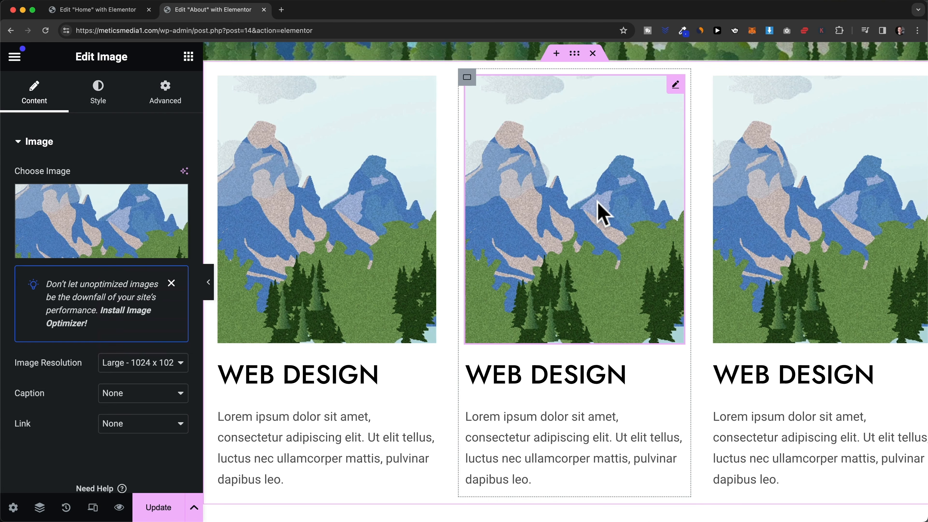
left_click(112, 224)
scroll(530, 336, "down", 3)
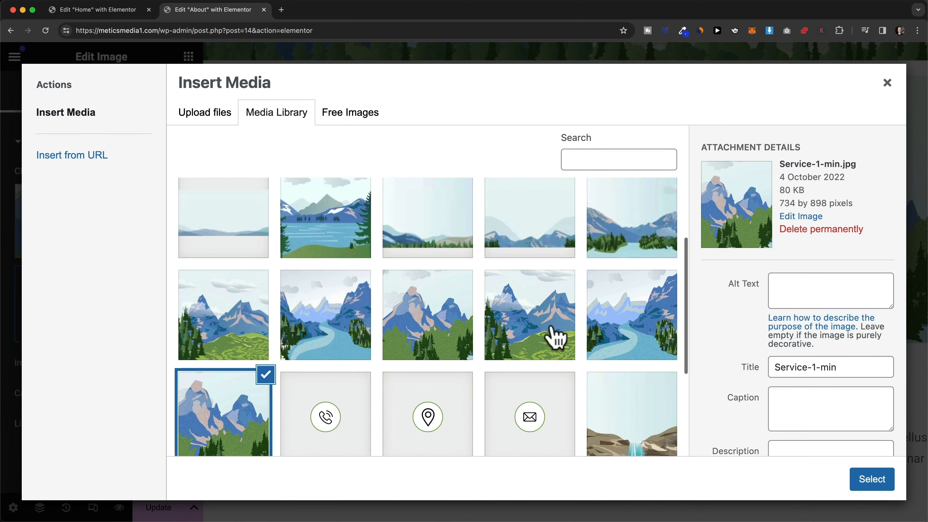
left_click(650, 356)
left_click(872, 482)
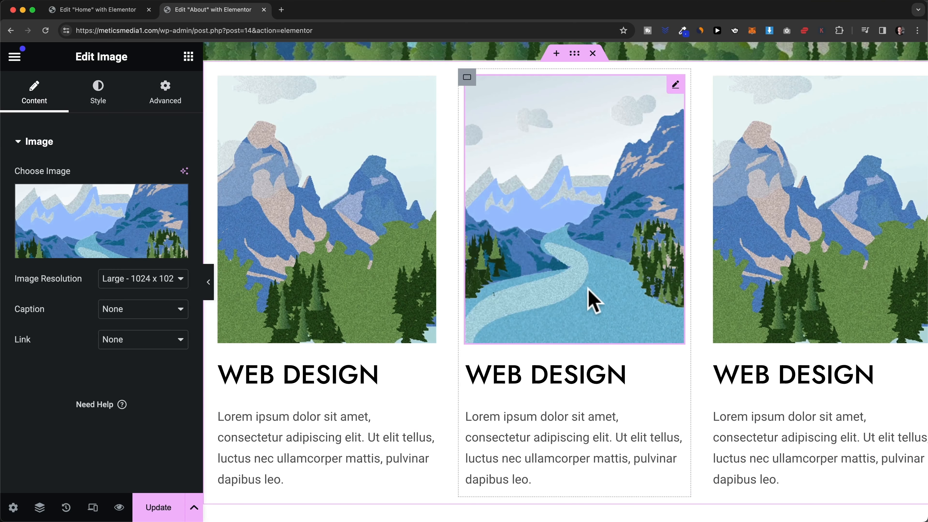
Change the middle column's heading to "Content"
left_click(570, 375)
left_click_drag(626, 375, 472, 369)
type("Conta")
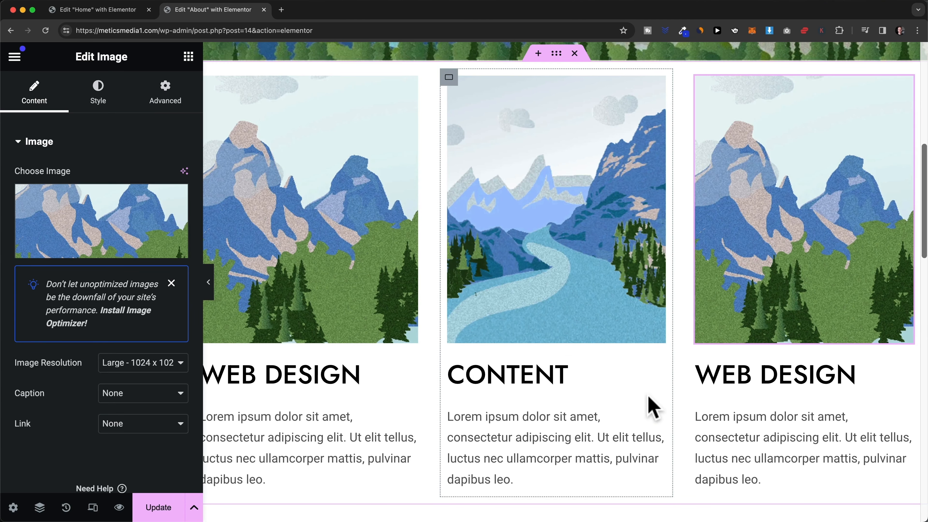
Unlink the services parent container's padding and set it to 50 px top and bottom and 0 on both sides
scroll(643, 285, "up", 2)
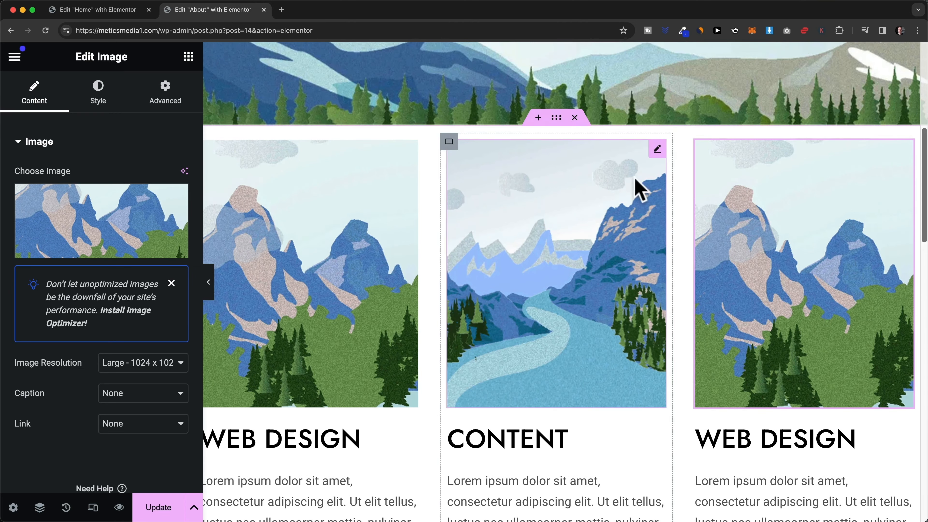
scroll(595, 329, "down", 4)
scroll(570, 399, "down", 2)
scroll(586, 380, "up", 5)
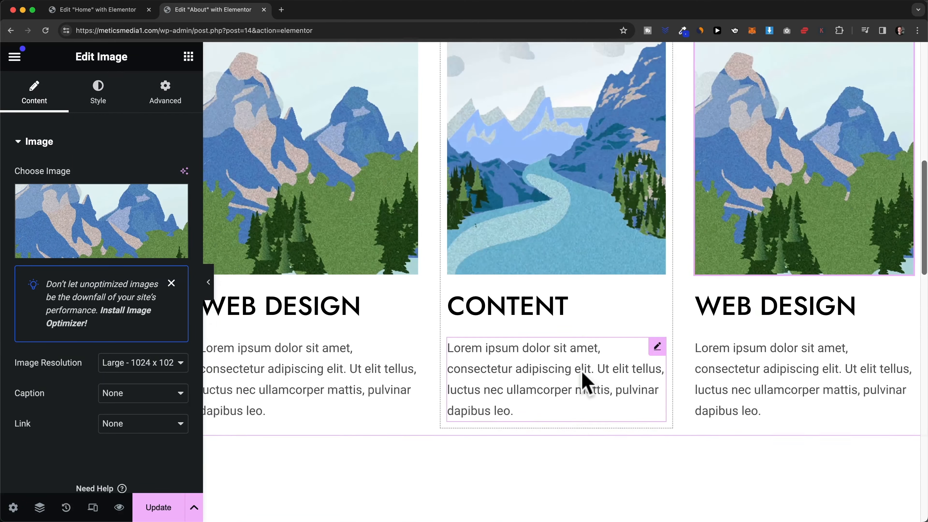
scroll(607, 369, "down", 1)
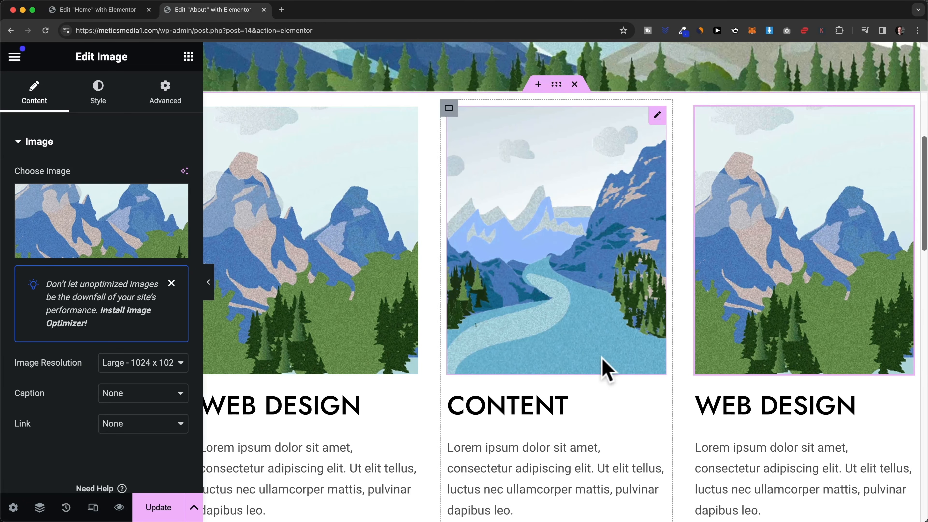
left_click(556, 90)
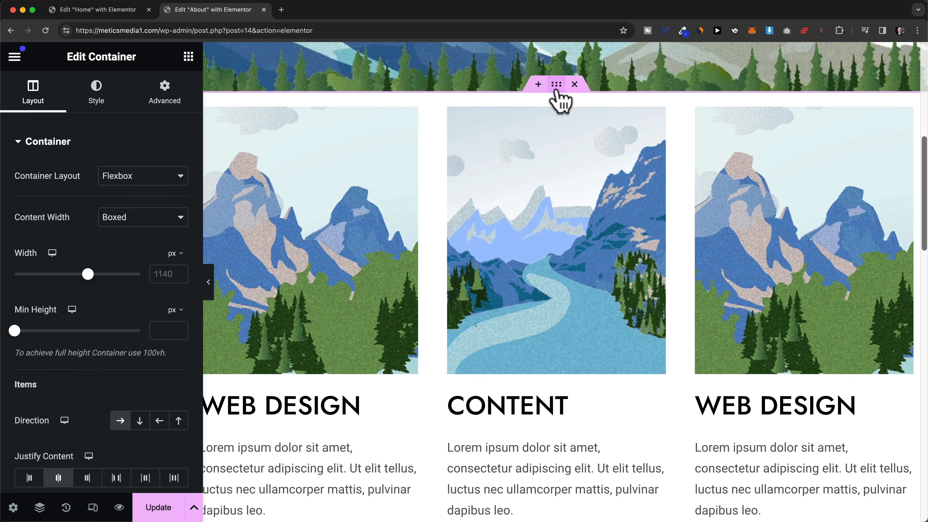
left_click(170, 106)
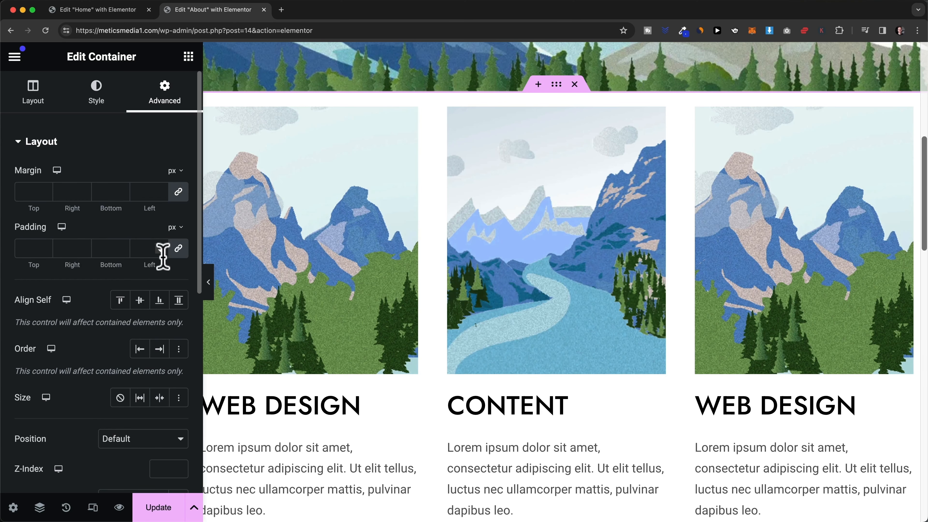
left_click(178, 249)
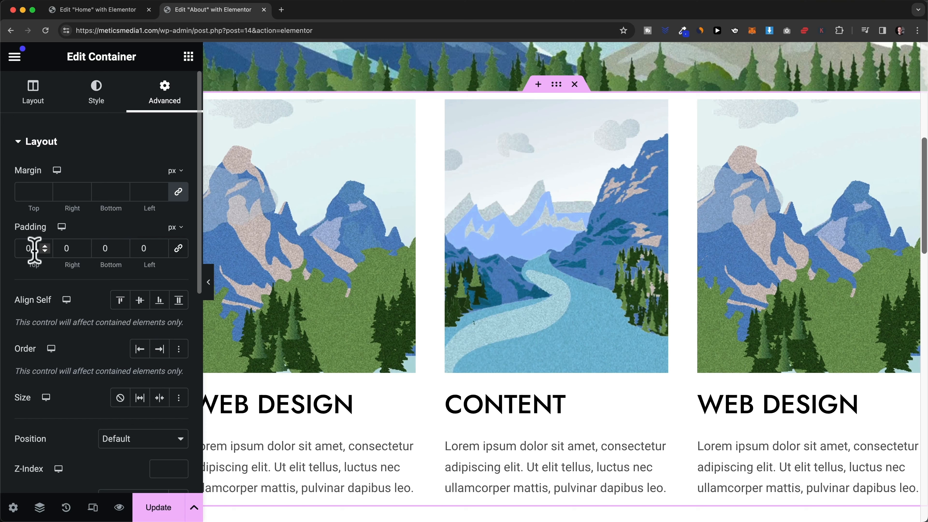
type("50")
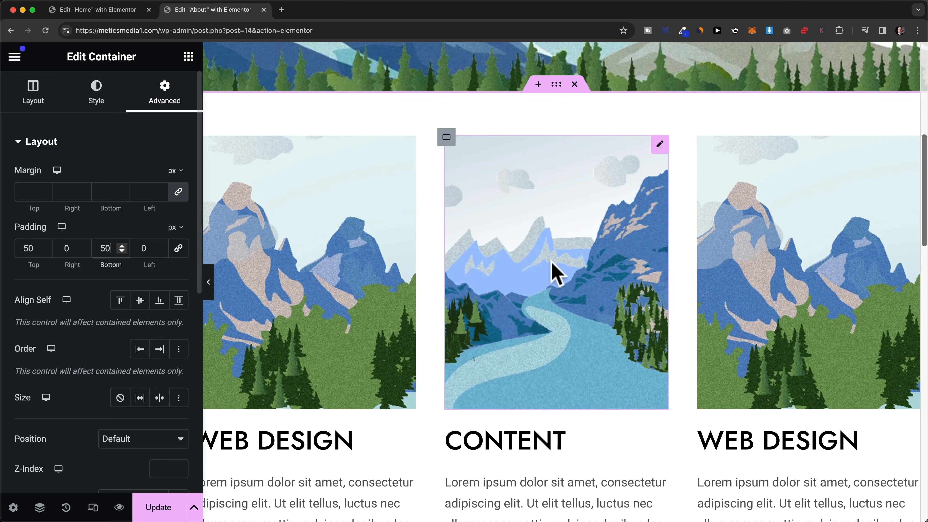
scroll(555, 269, "down", 5)
scroll(605, 374, "up", 3)
scroll(636, 398, "up", 3)
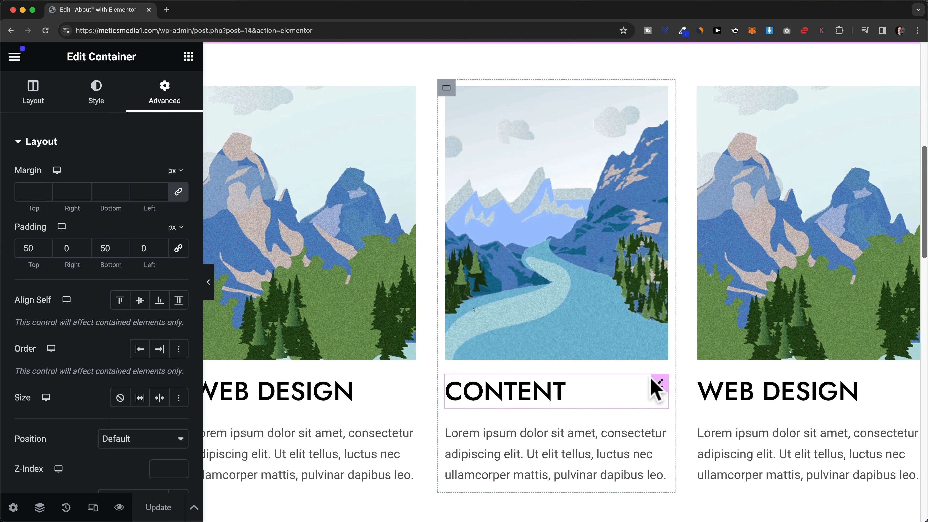
Add a new section above the three-column services section and show the block designs in its Starter Templates library
scroll(650, 386, "up", 5)
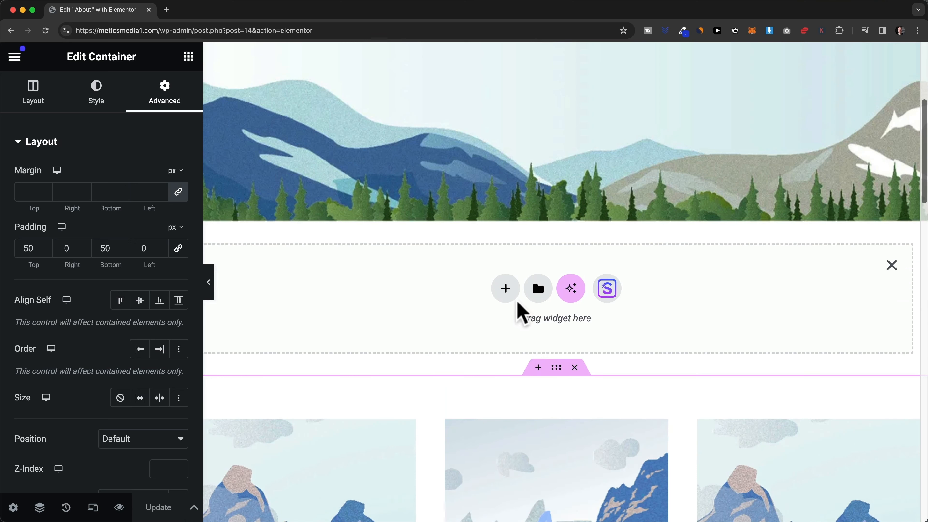
left_click(609, 288)
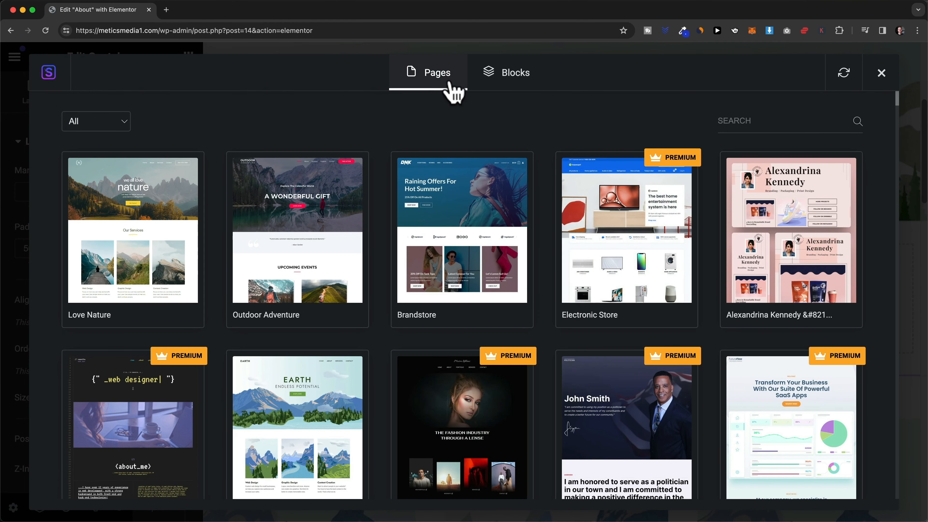
left_click(514, 84)
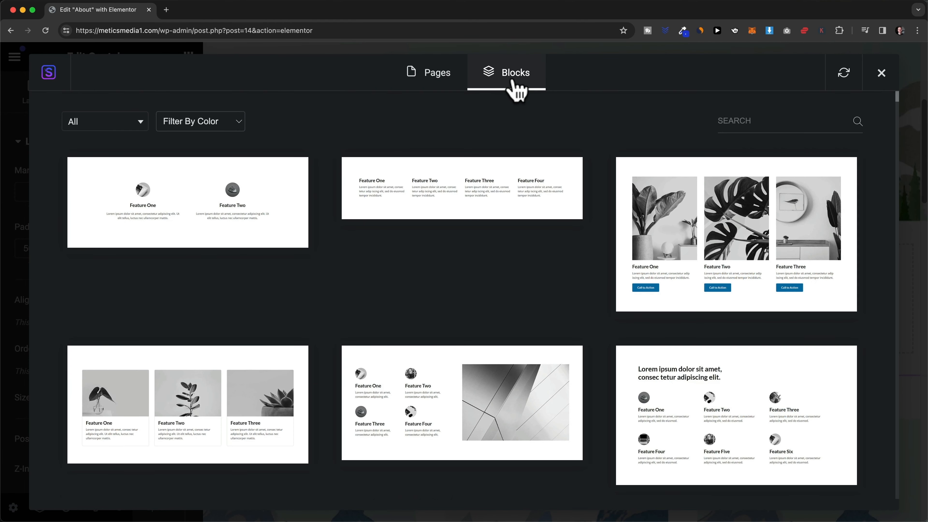
Import the "Our Amazing Clients" block with a single row of five logos beneath its centred heading
scroll(504, 214, "down", 5)
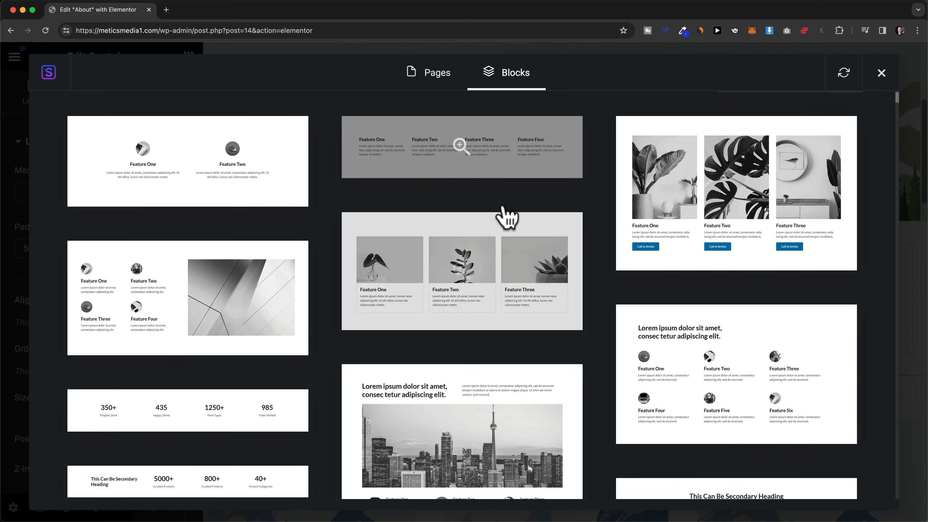
scroll(337, 207, "down", 2)
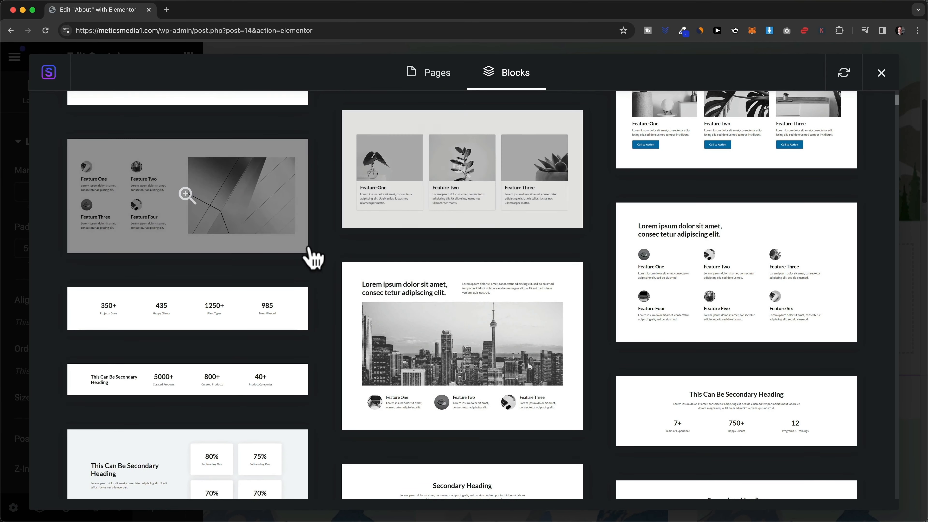
scroll(307, 253, "down", 2)
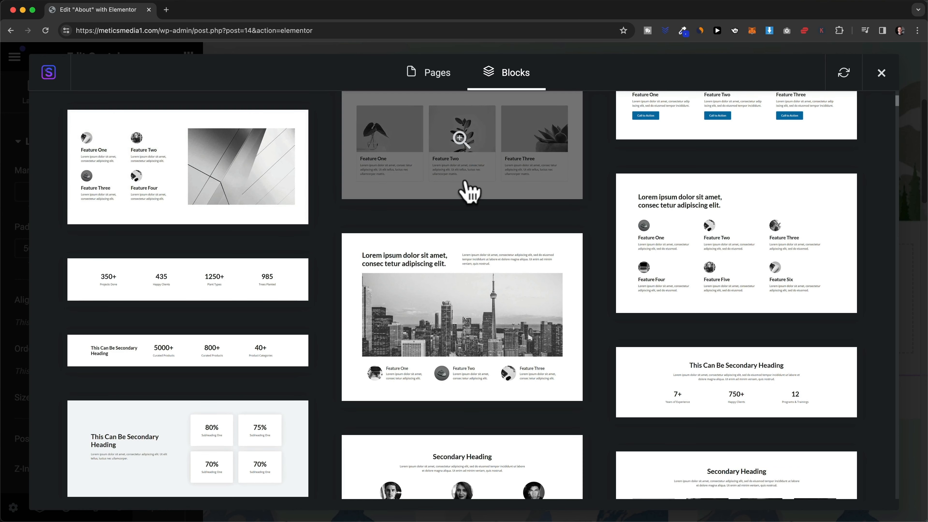
scroll(464, 190, "down", 6)
scroll(470, 190, "down", 10)
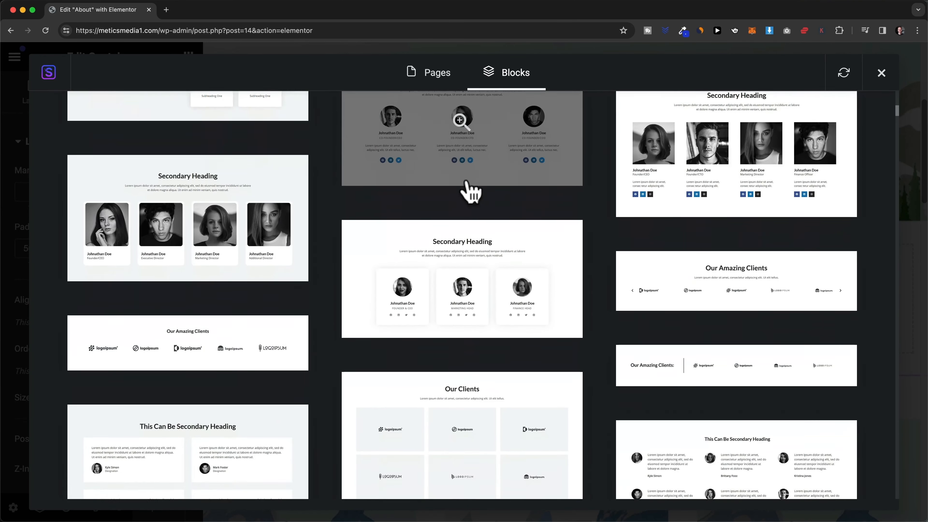
scroll(469, 191, "down", 3)
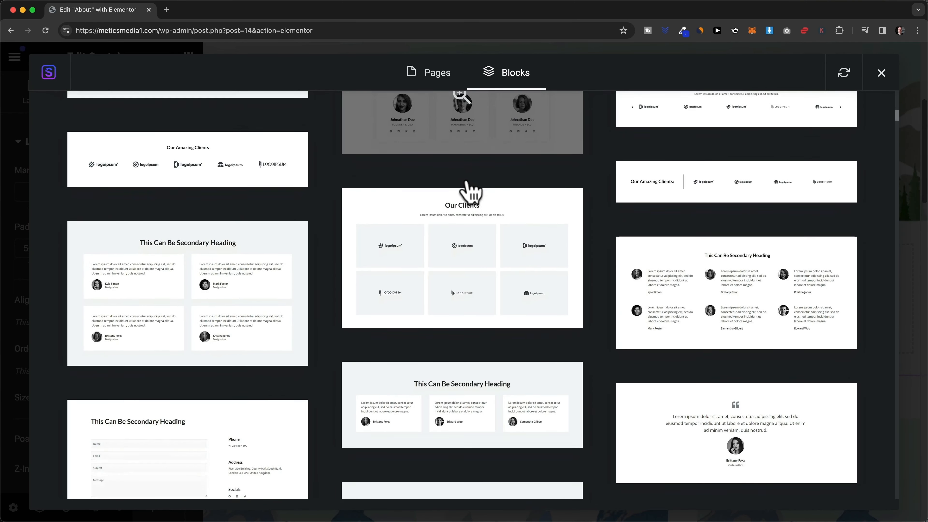
scroll(317, 205, "down", 1)
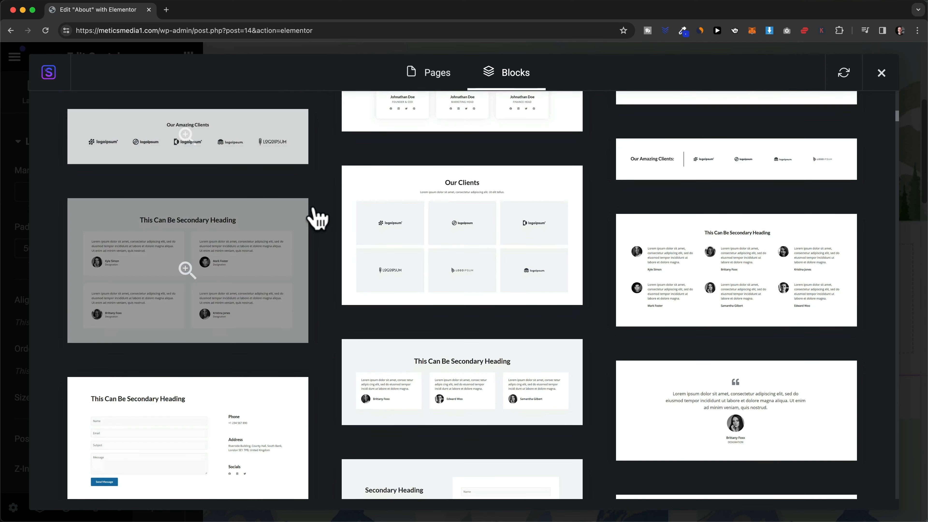
scroll(321, 212, "up", 1)
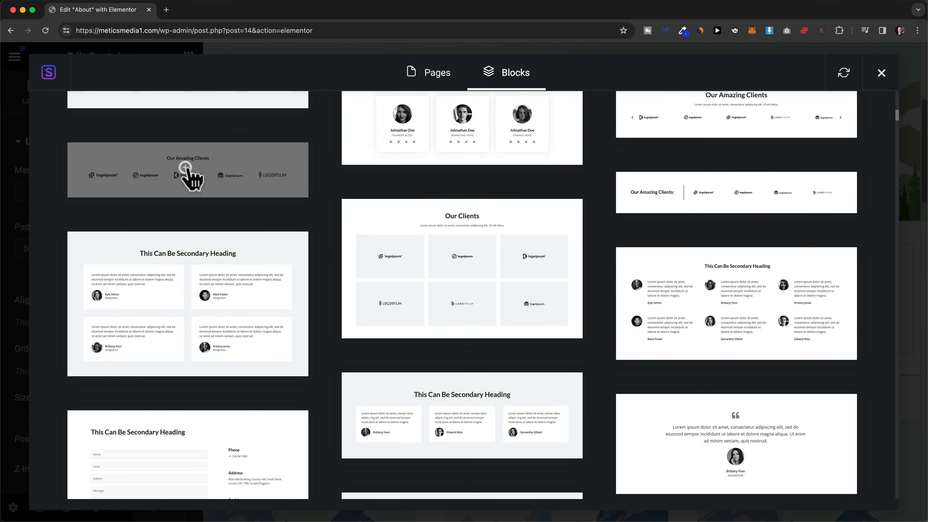
left_click(188, 170)
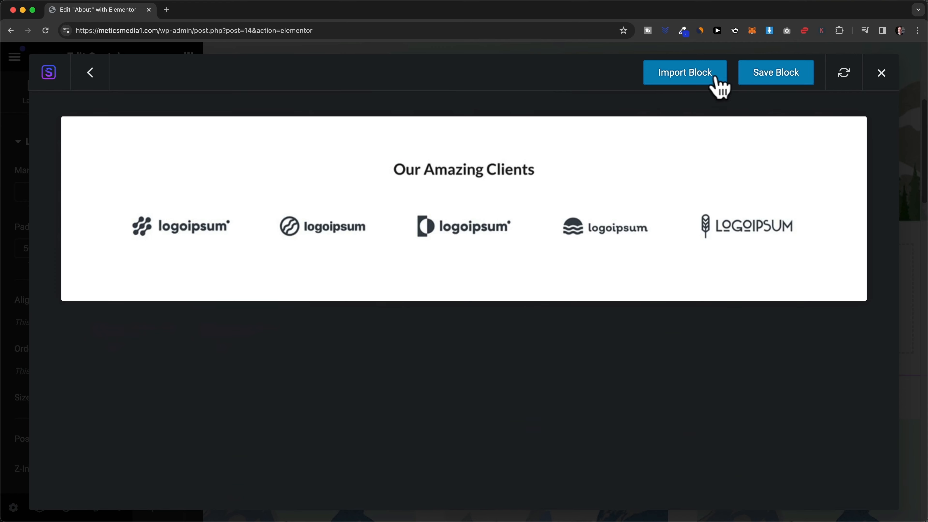
left_click(703, 82)
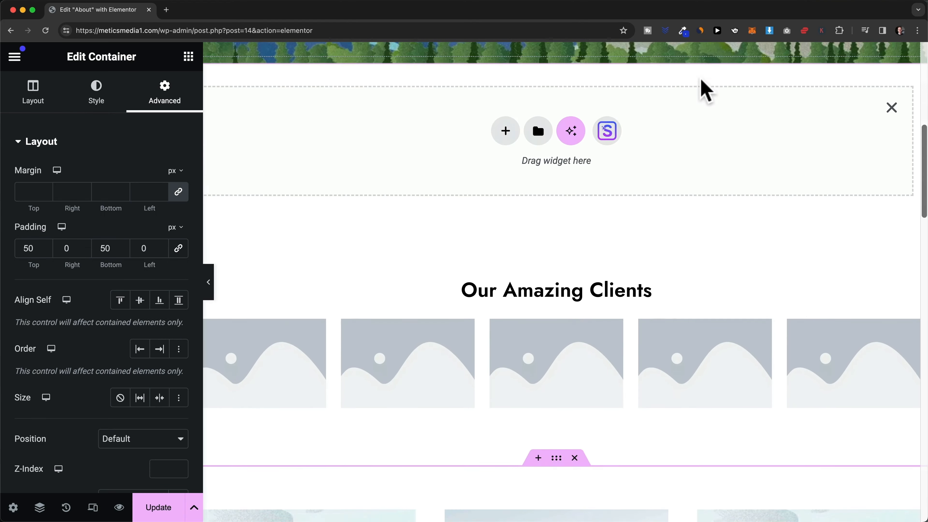
Move the "Our Amazing Clients" section below the three-column services section, directly above "Our Mission"
scroll(639, 256, "down", 2)
scroll(584, 205, "down", 3)
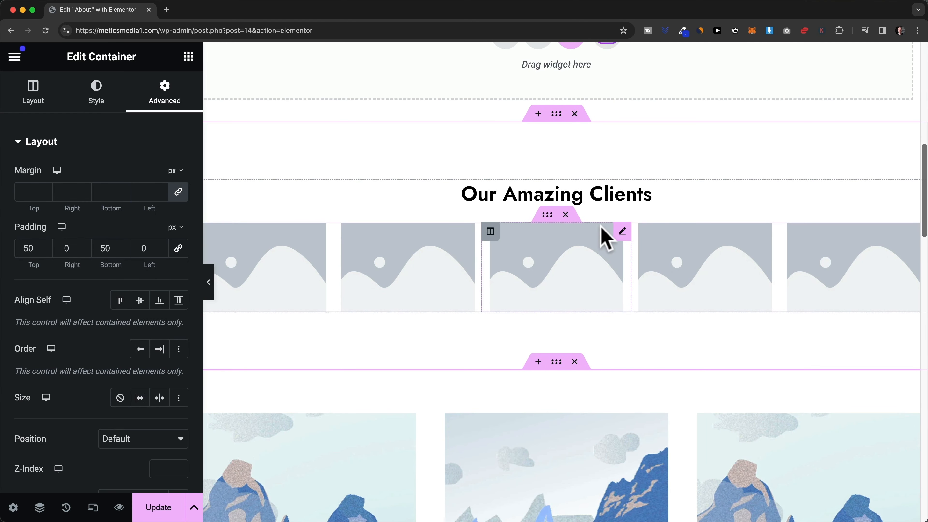
scroll(600, 234, "up", 1)
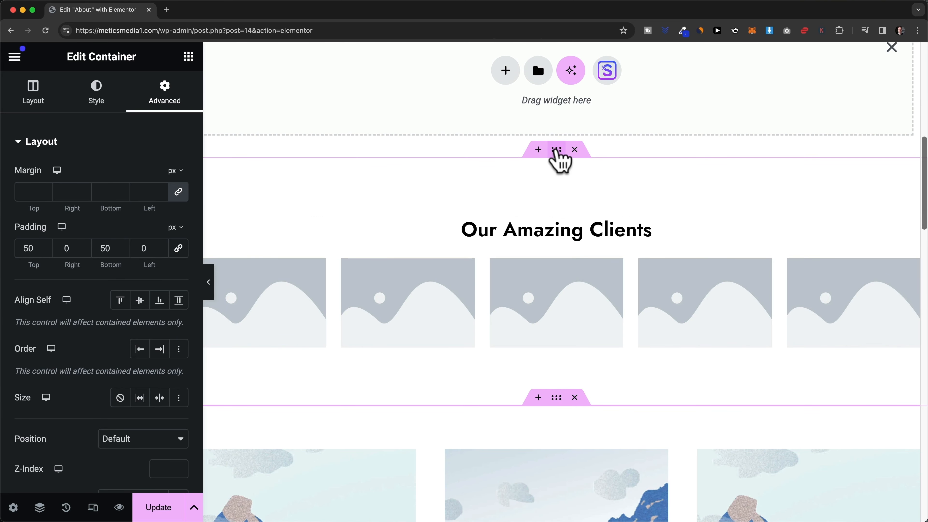
left_click_drag(556, 151, 539, 187)
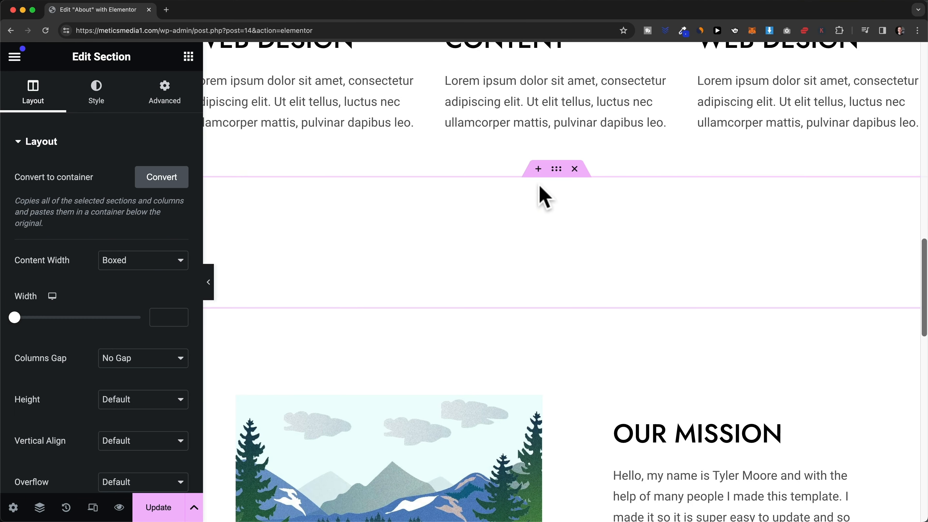
scroll(474, 219, "down", 1)
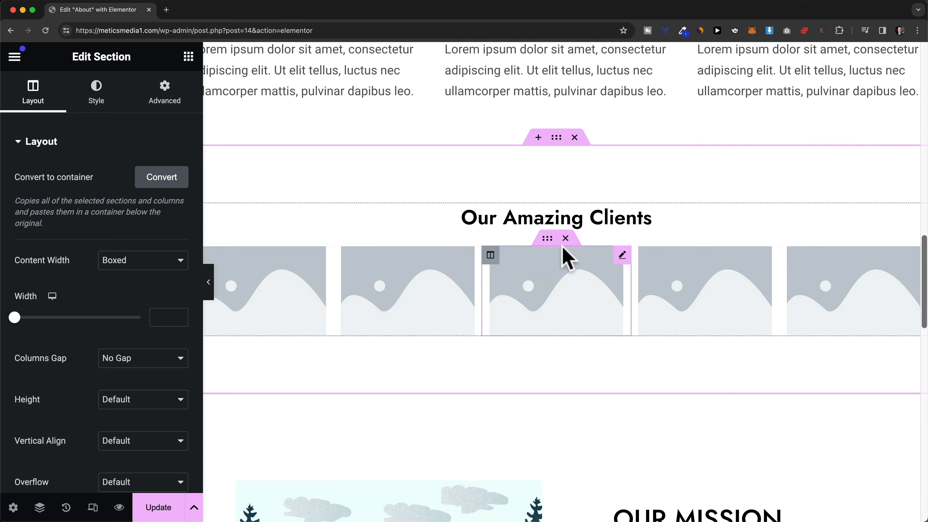
scroll(581, 220, "down", 1)
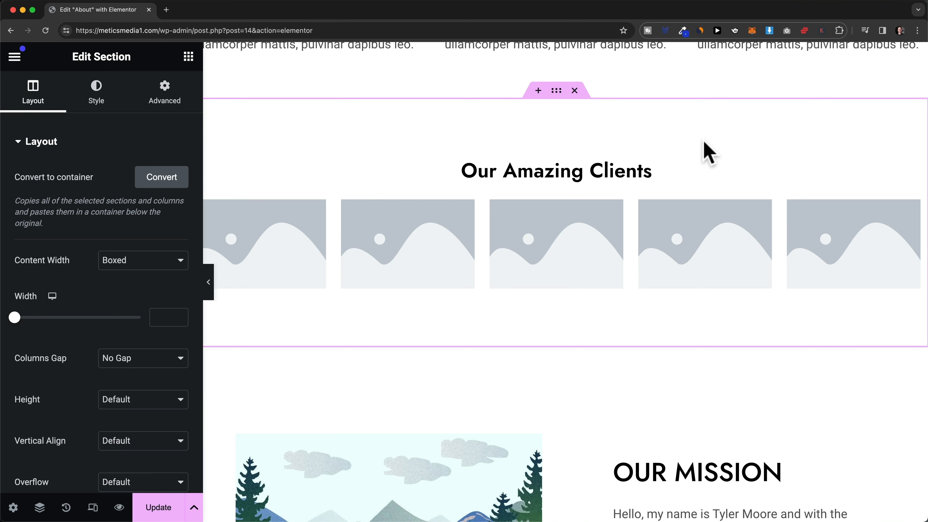
From a new section above "Our Amazing Clients", import the About page of the Digital Download Store template from the Starter Templates library
left_click(538, 91)
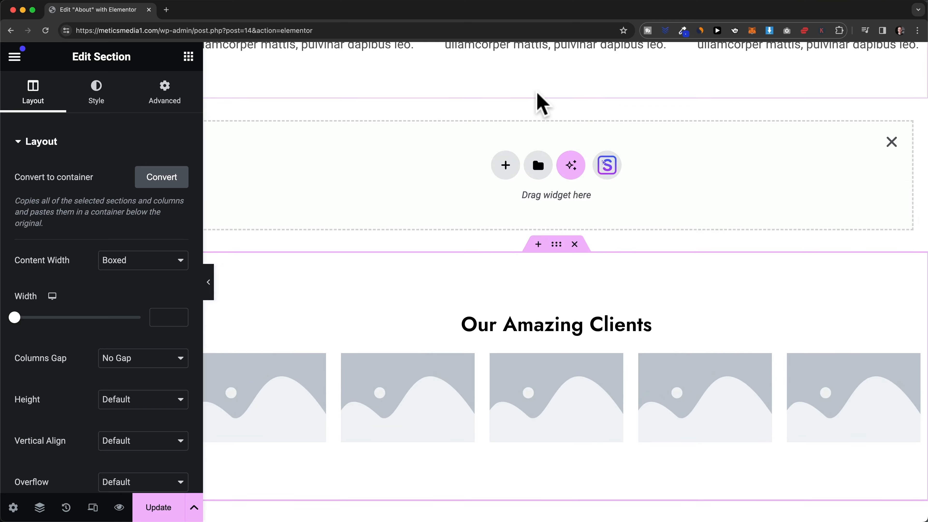
left_click(610, 168)
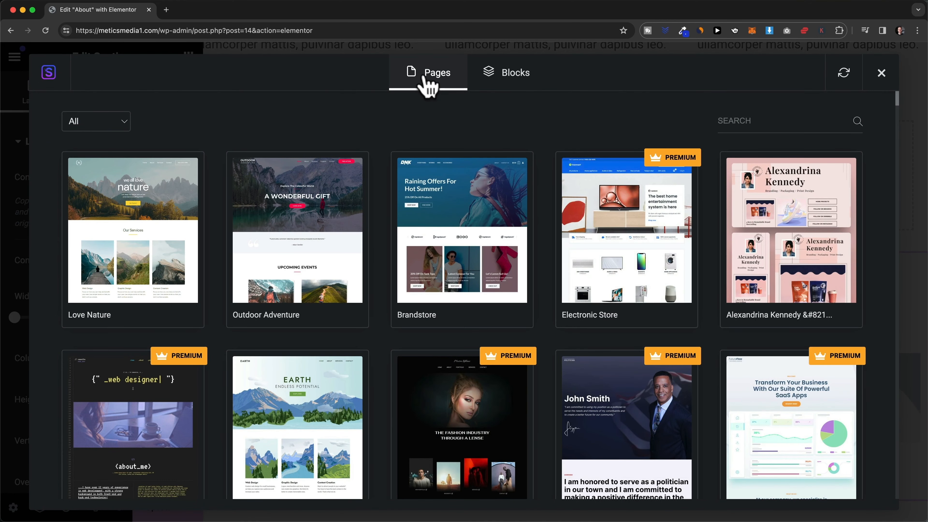
scroll(387, 192, "down", 2)
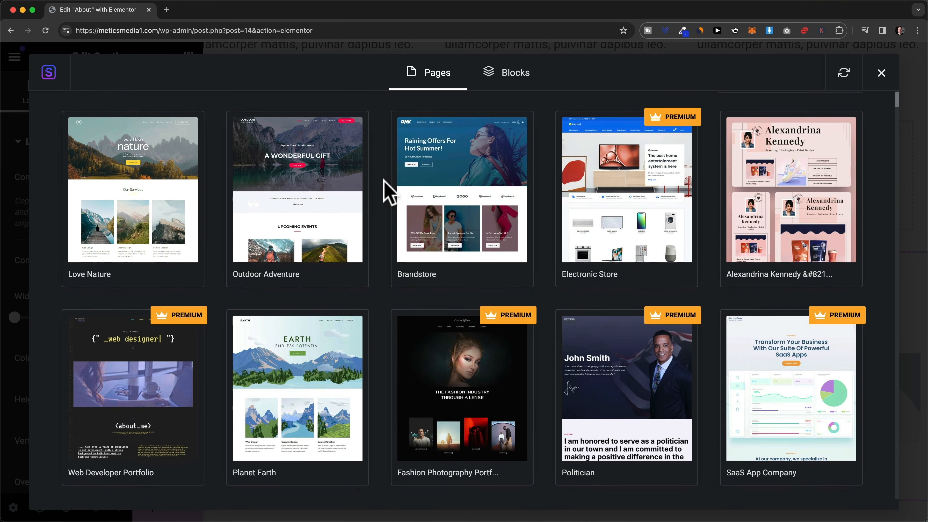
scroll(387, 192, "down", 3)
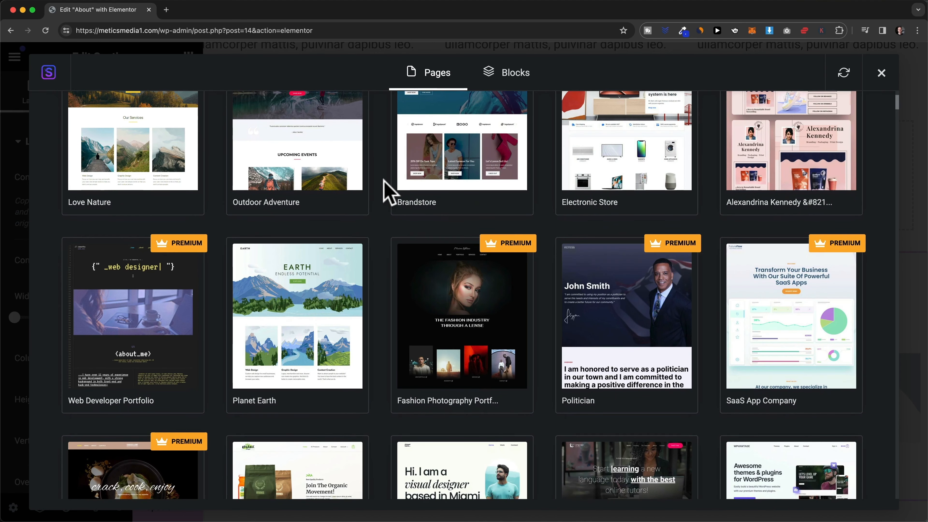
scroll(383, 181, "down", 3)
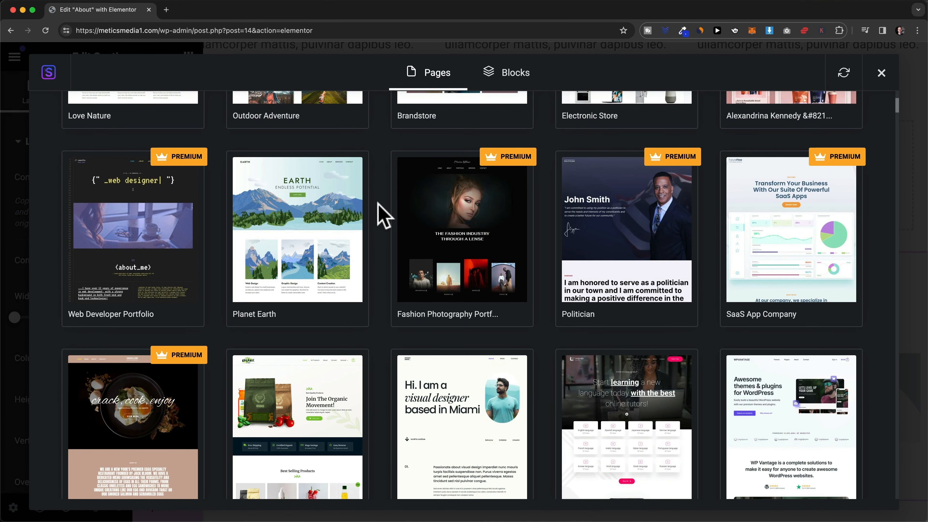
scroll(384, 216, "down", 1)
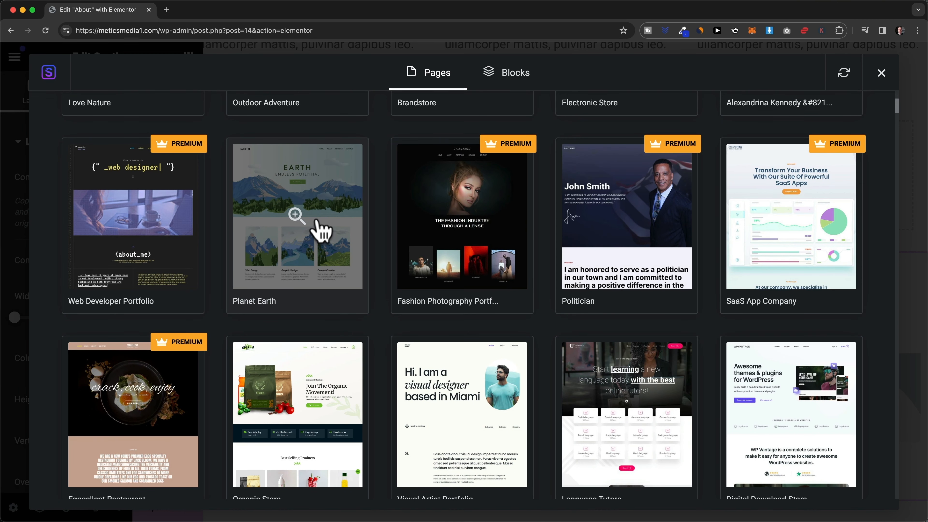
scroll(320, 230, "down", 5)
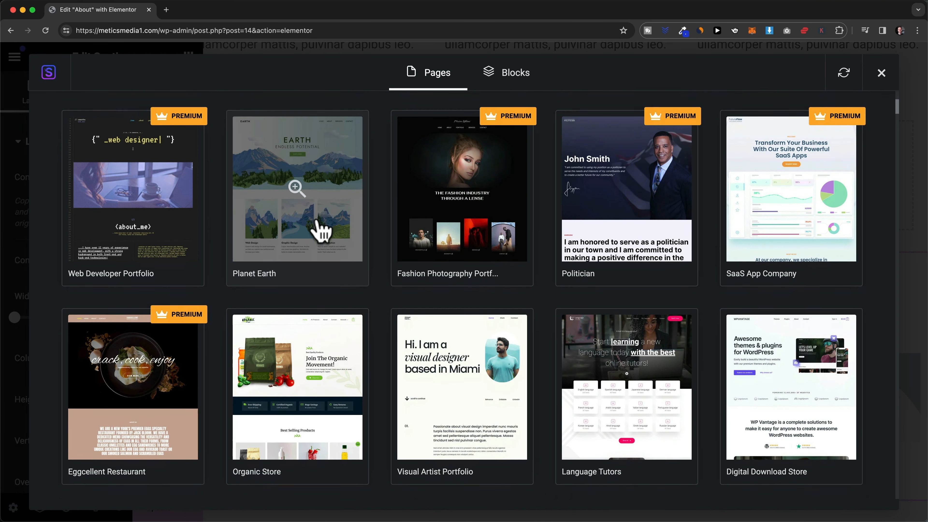
scroll(321, 230, "down", 3)
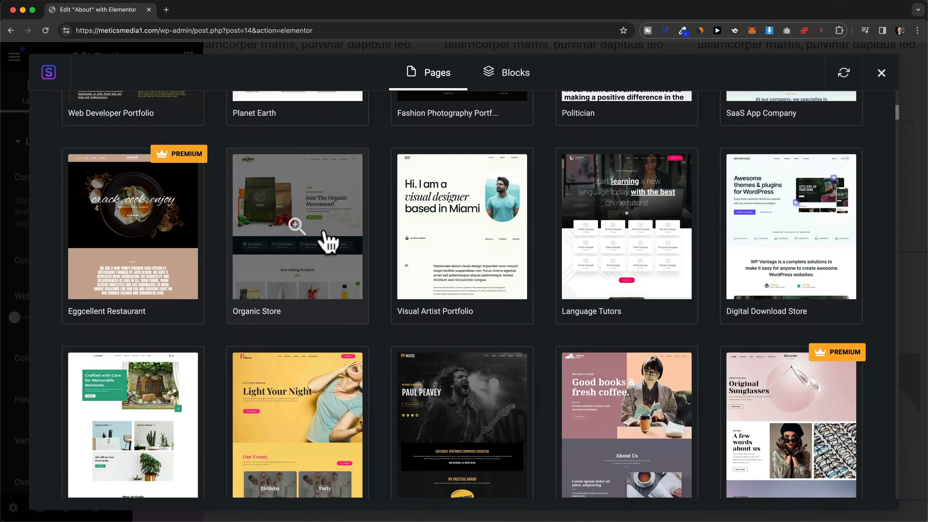
left_click(783, 251)
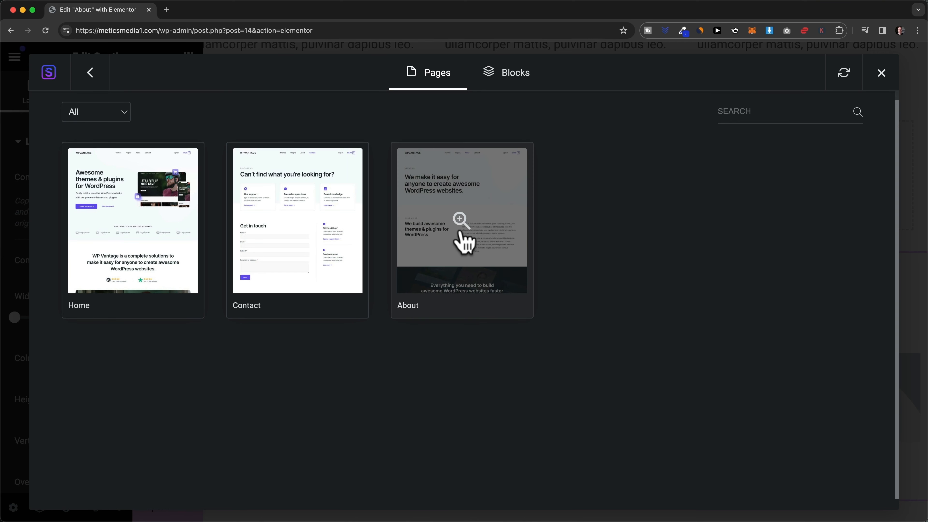
left_click(485, 230)
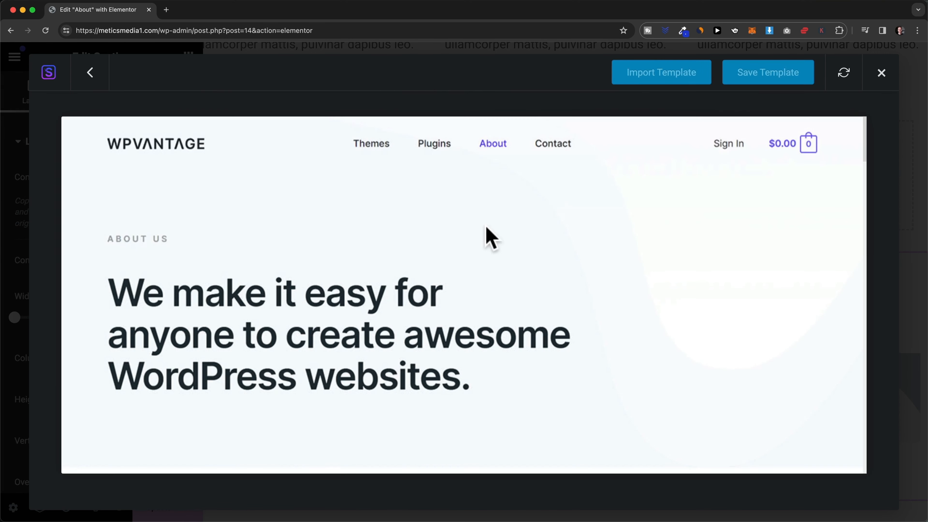
left_click(661, 72)
Review the imported About template's sections, from its hero heading and "What we do" text to the dark website-building banner
scroll(740, 243, "down", 5)
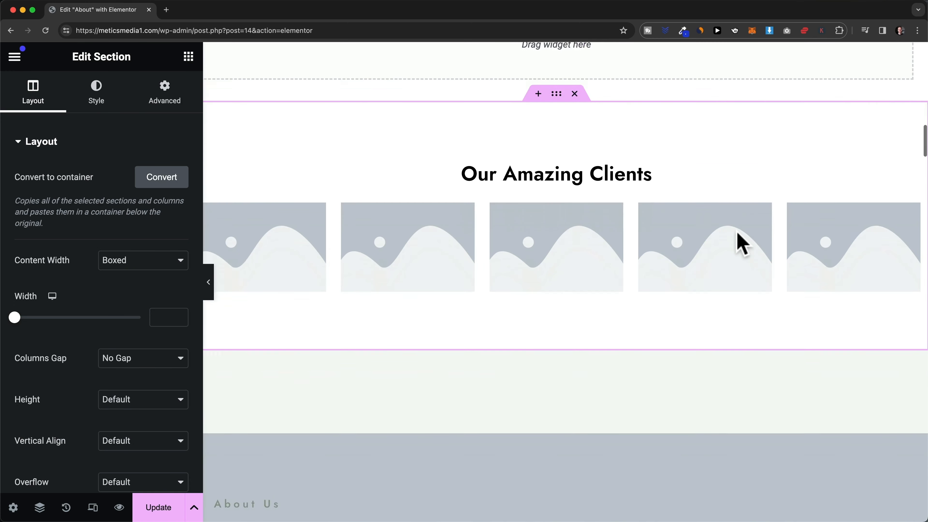
scroll(737, 241, "down", 6)
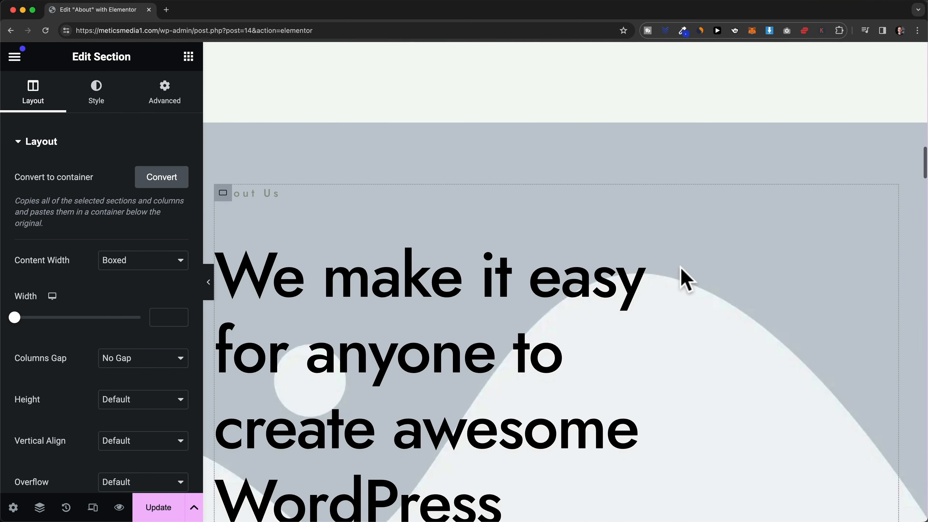
scroll(496, 249, "down", 8)
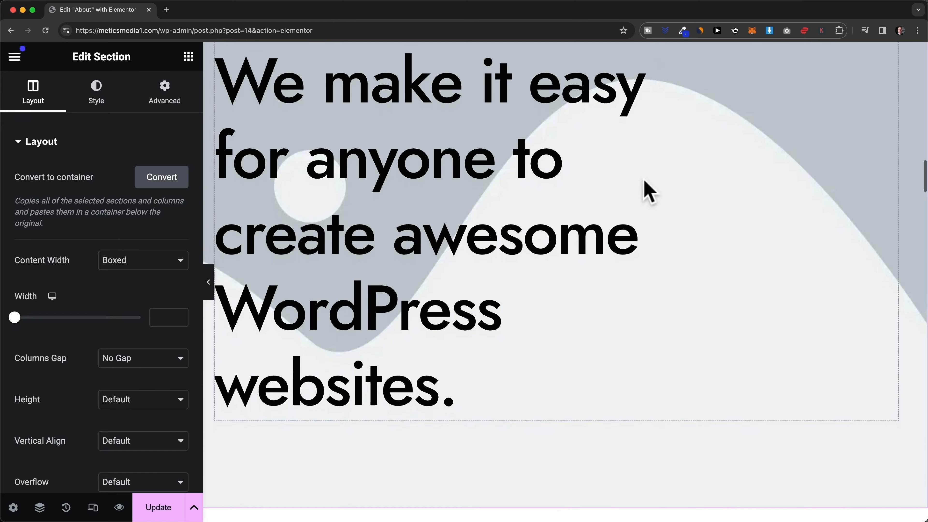
scroll(560, 250, "down", 7)
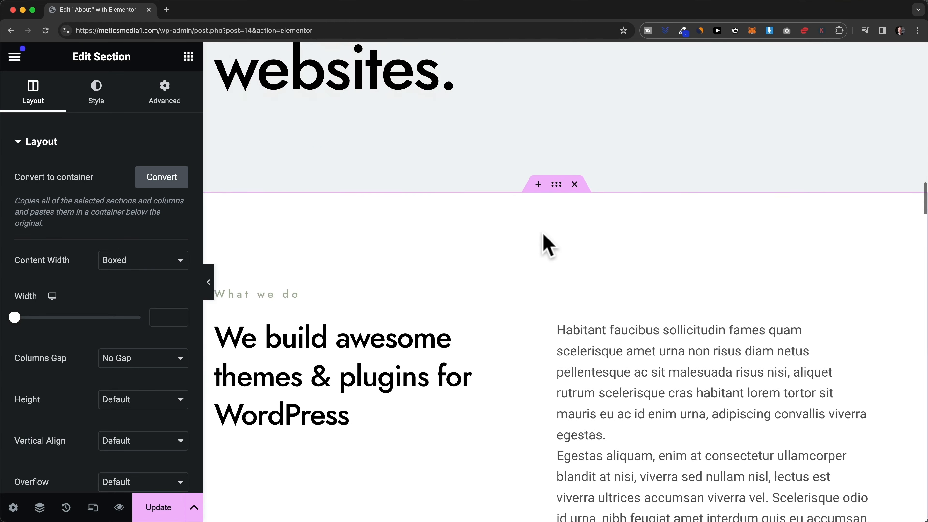
scroll(511, 258, "down", 10)
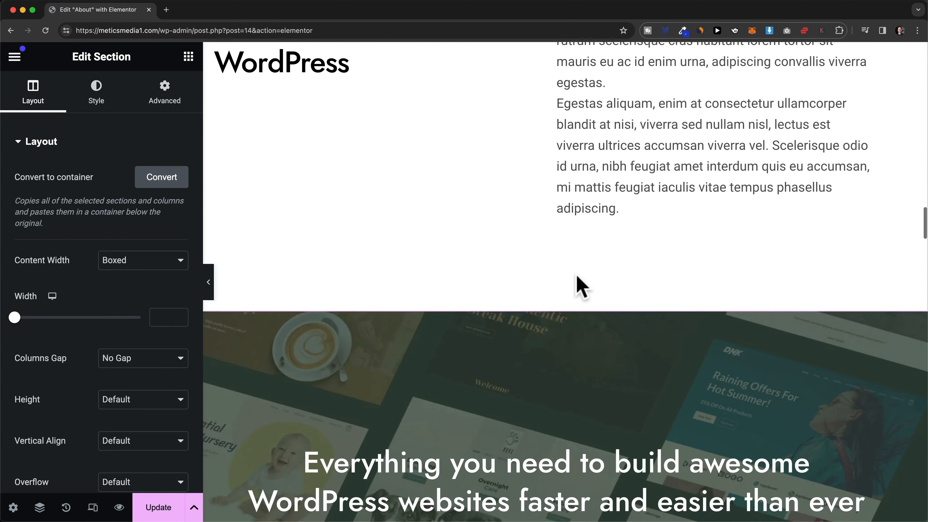
scroll(529, 281, "down", 3)
scroll(529, 281, "up", 13)
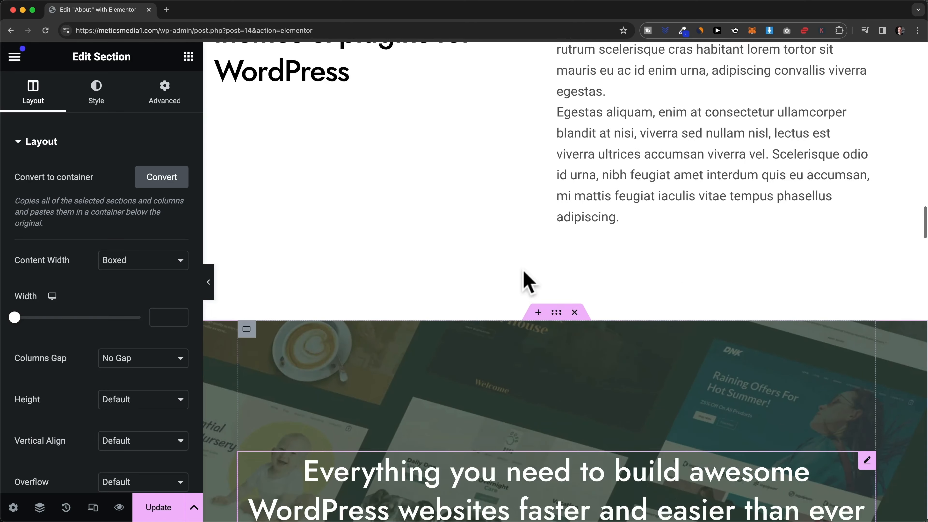
scroll(529, 282, "up", 20)
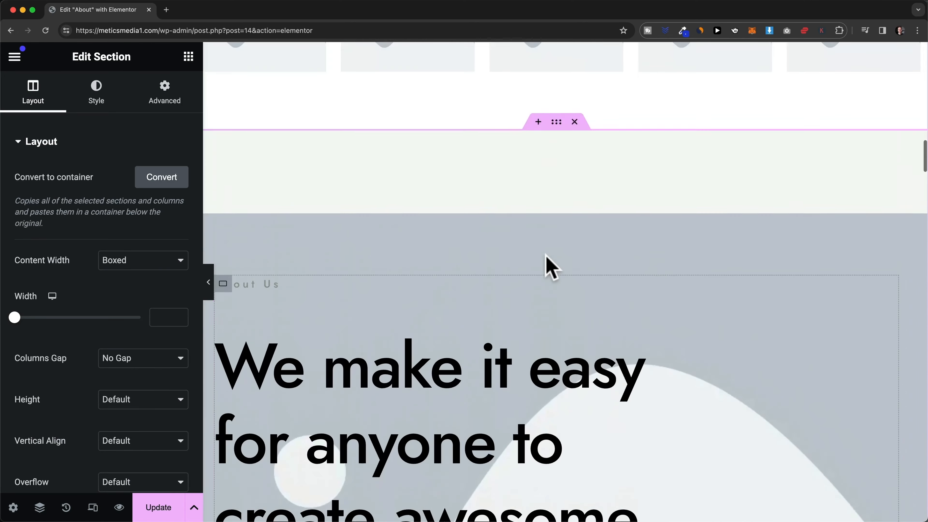
Delete the imported About template's hero section, "What we do" section and dark website-building banner
scroll(543, 265, "down", 7)
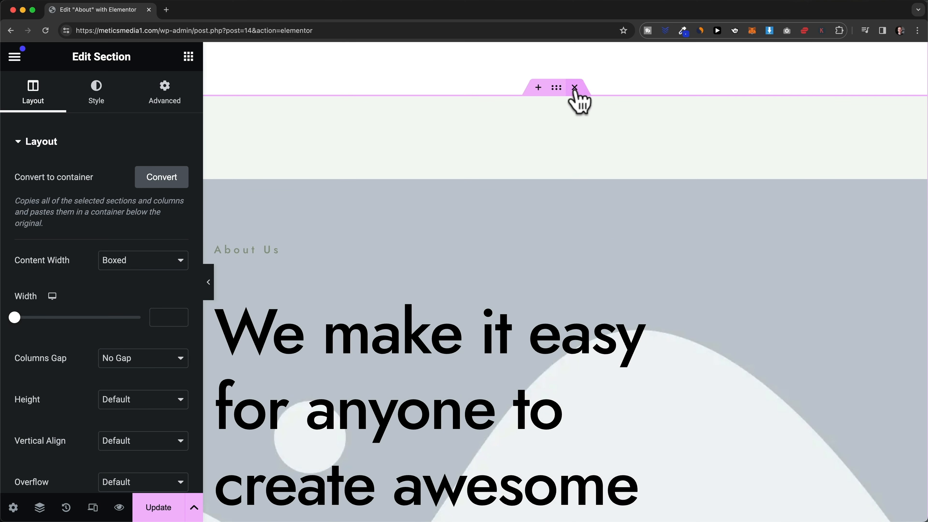
left_click(575, 85)
mouse_move(572, 149)
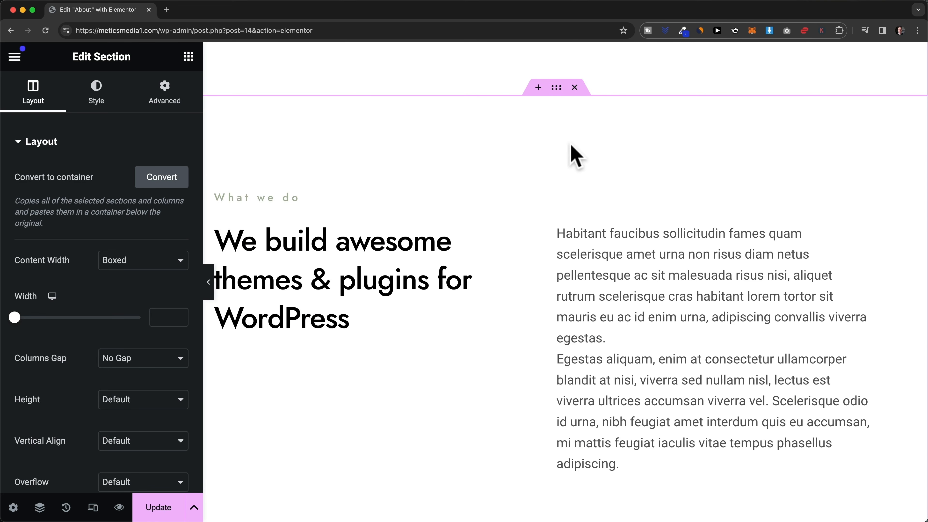
left_click(574, 87)
mouse_move(583, 129)
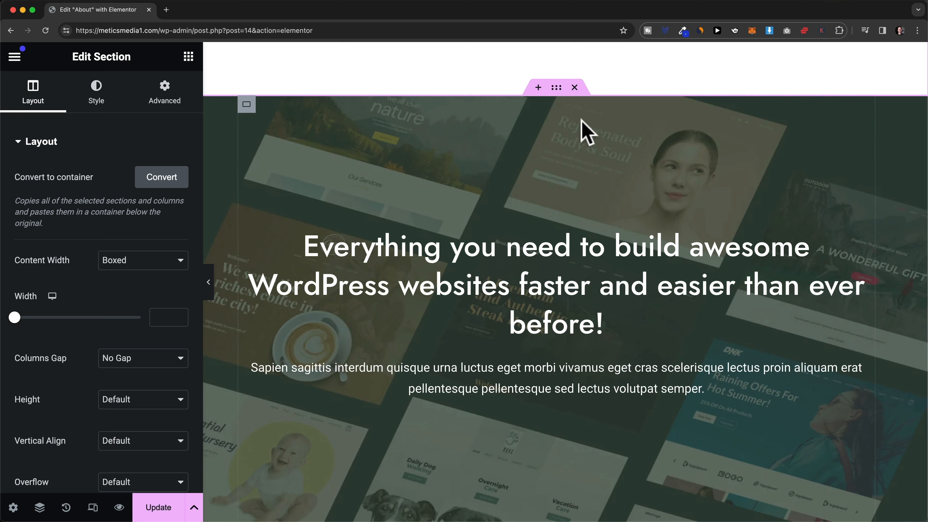
left_click(575, 86)
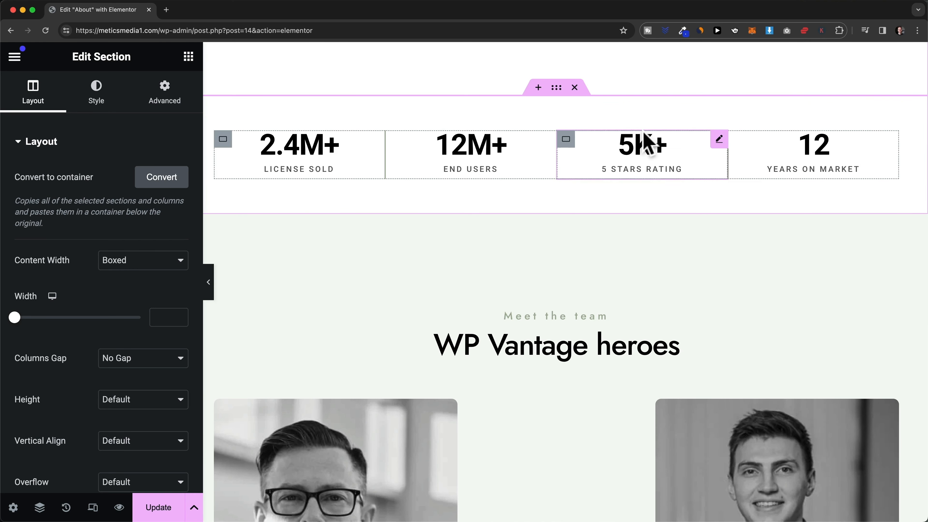
Delete the imported "Meet the team" section and the rest of the template below the four-column statistics row
mouse_move(548, 142)
scroll(548, 146, "down", 2)
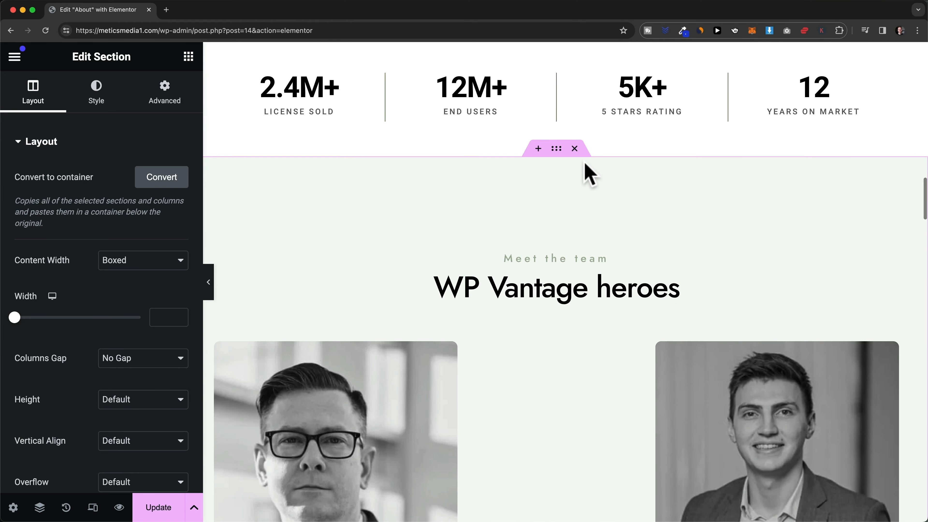
left_click(578, 150)
scroll(674, 307, "up", 3)
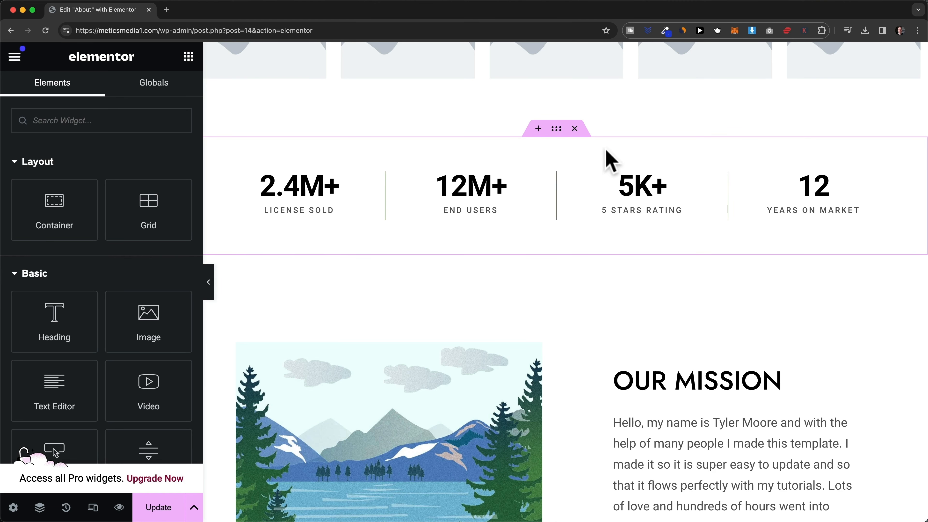
Save the four-column statistics container to the library as a template named "Design 1"
right_click(586, 148)
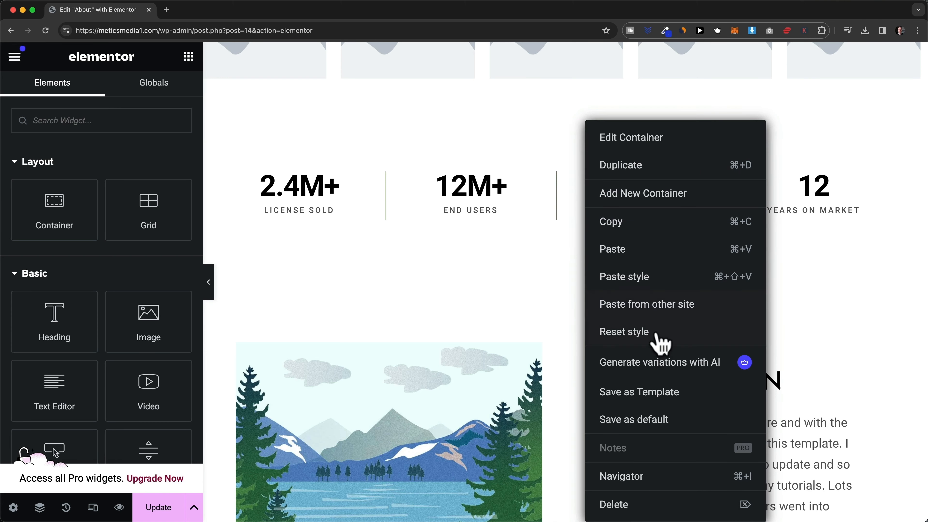
left_click(703, 395)
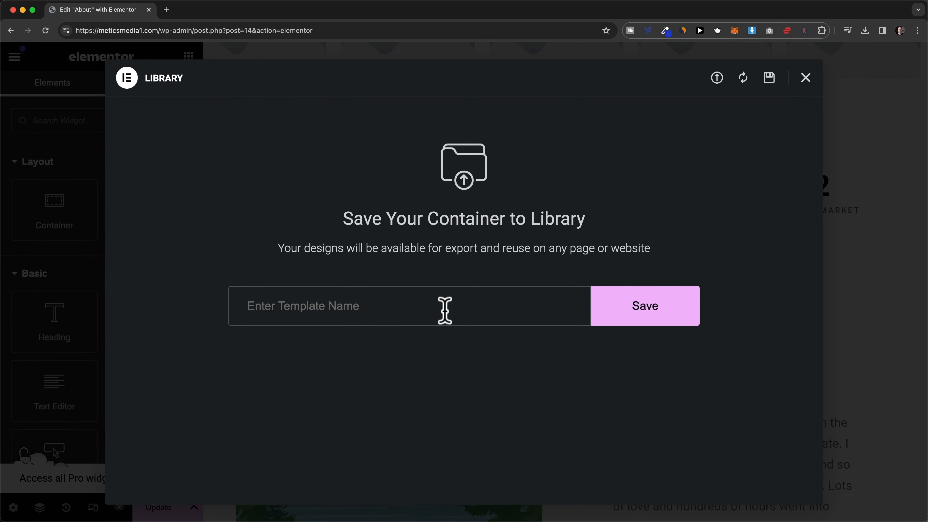
type("Da")
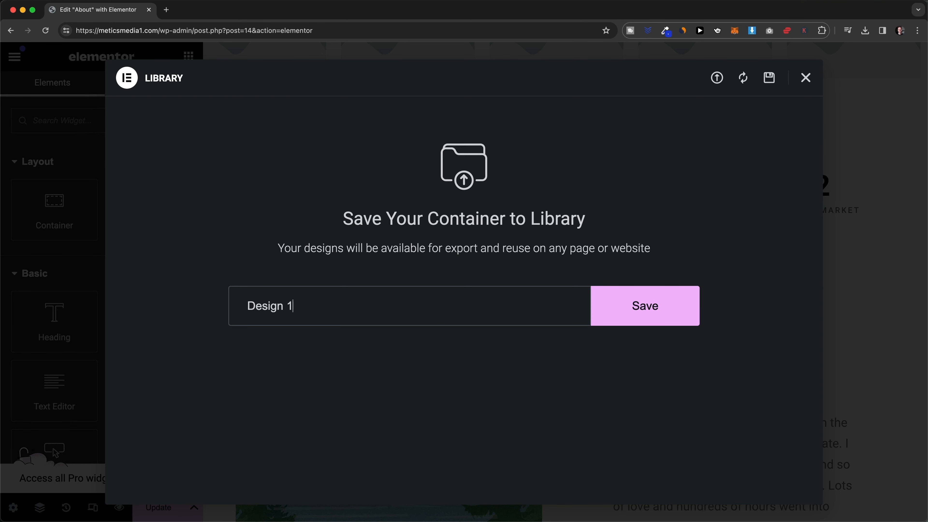
left_click(644, 311)
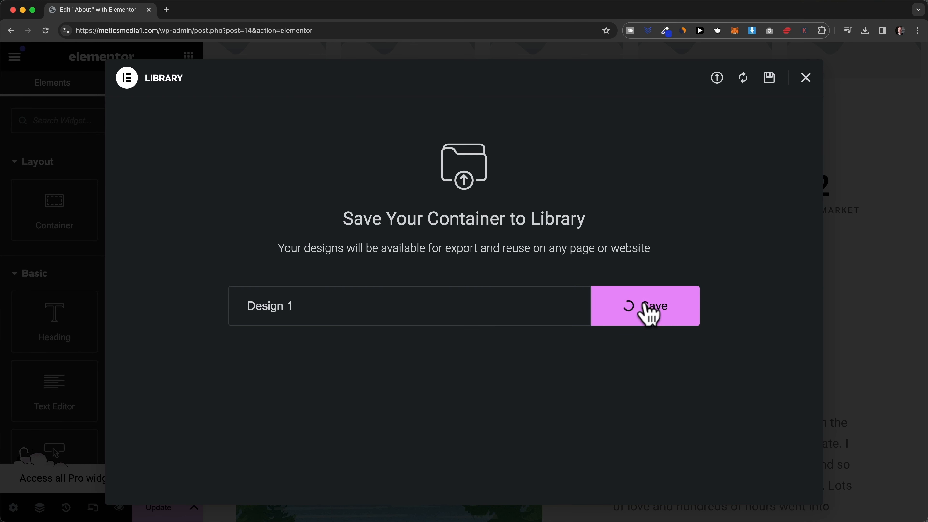
left_click(806, 78)
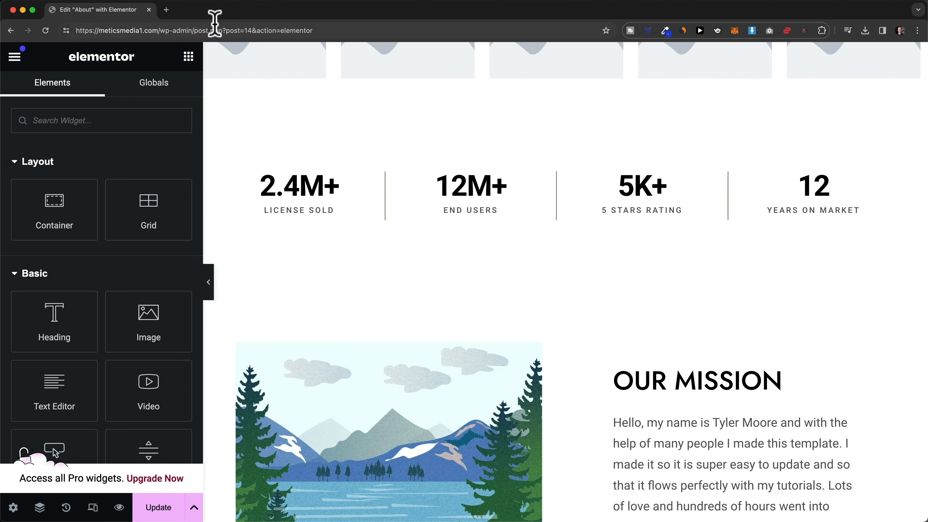
left_click(167, 10)
type("https://meticsmedia1.com/")
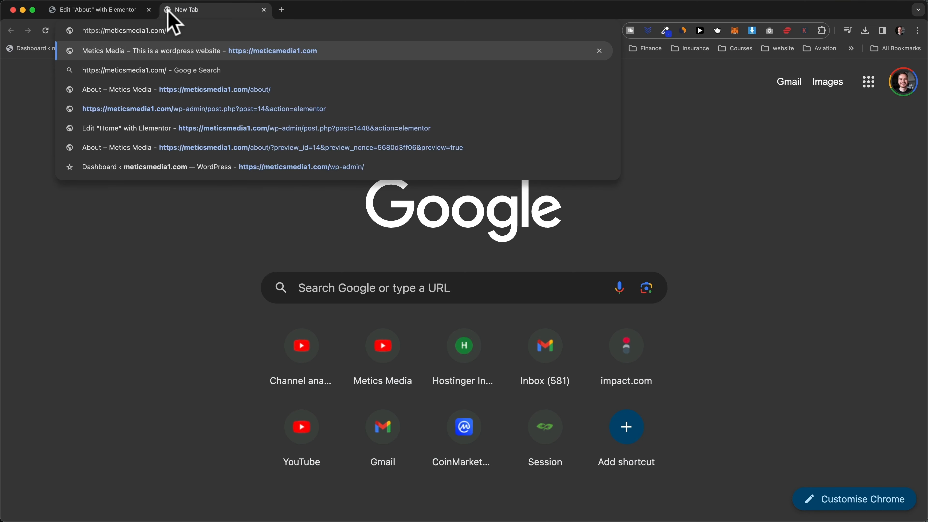
key("Return")
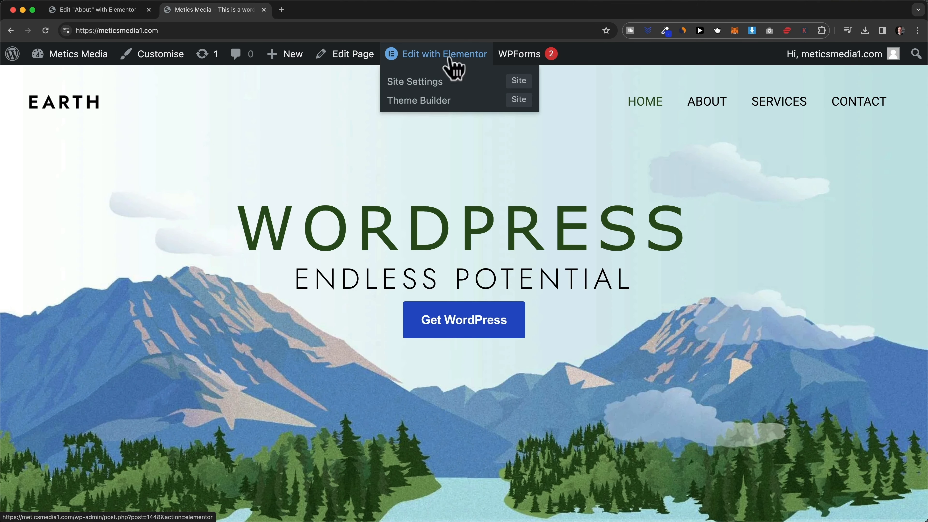
left_click(453, 68)
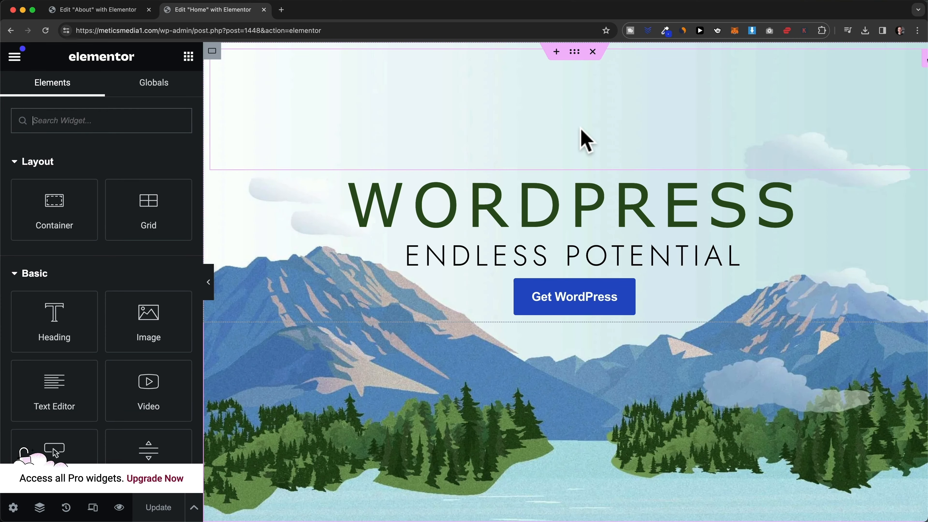
Insert the saved "Design 1" template between the hero and the three-column services section, applying its container settings
scroll(586, 140, "down", 10)
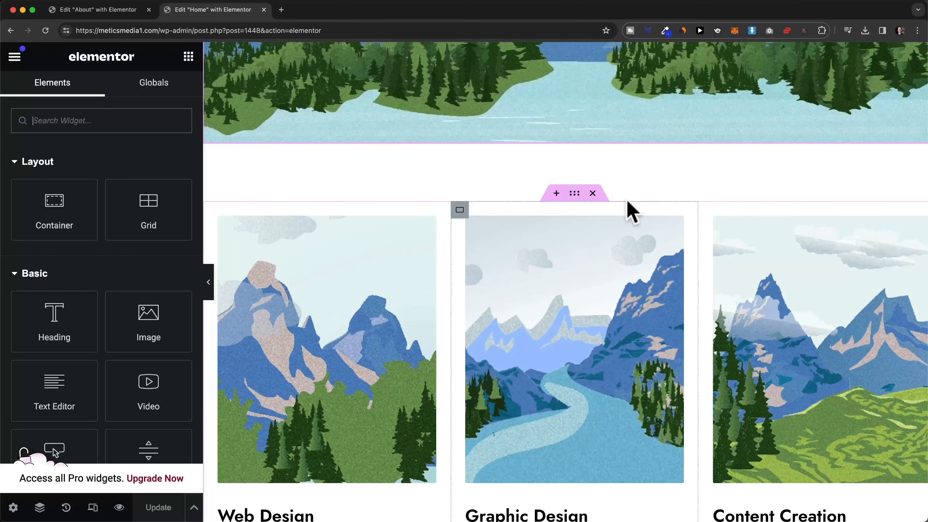
left_click(555, 194)
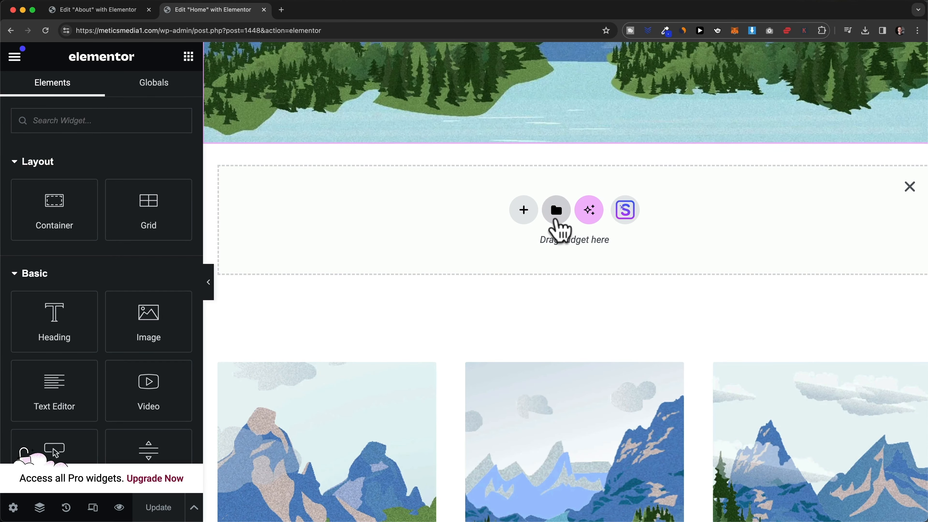
left_click(556, 209)
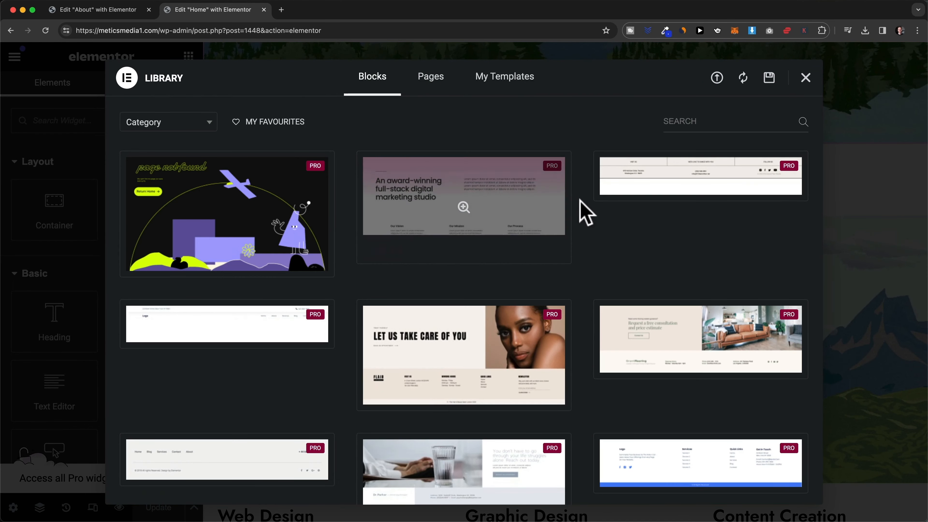
left_click(523, 96)
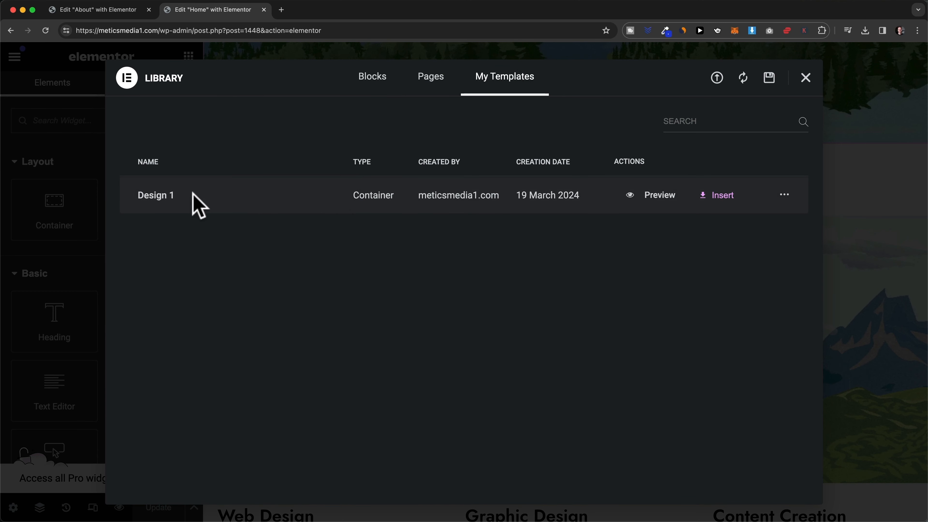
left_click(716, 197)
left_click(578, 318)
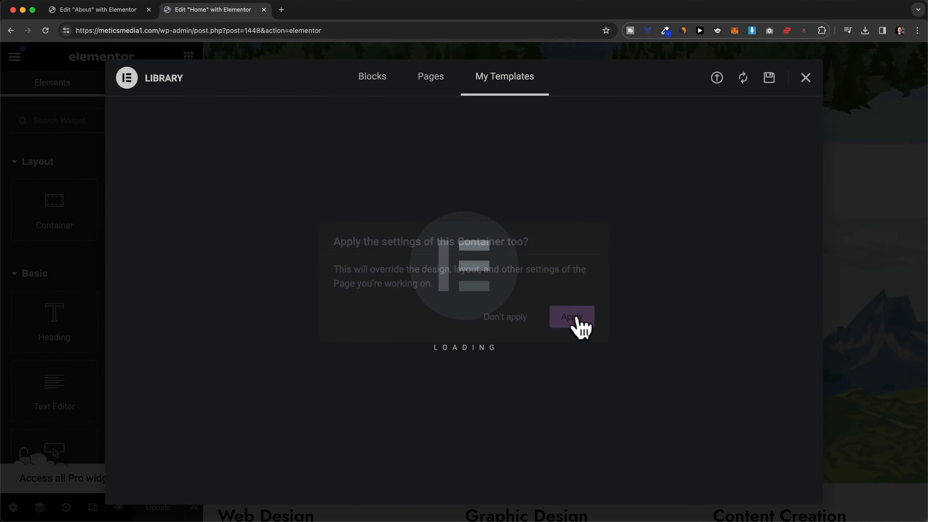
scroll(581, 327, "down", 10)
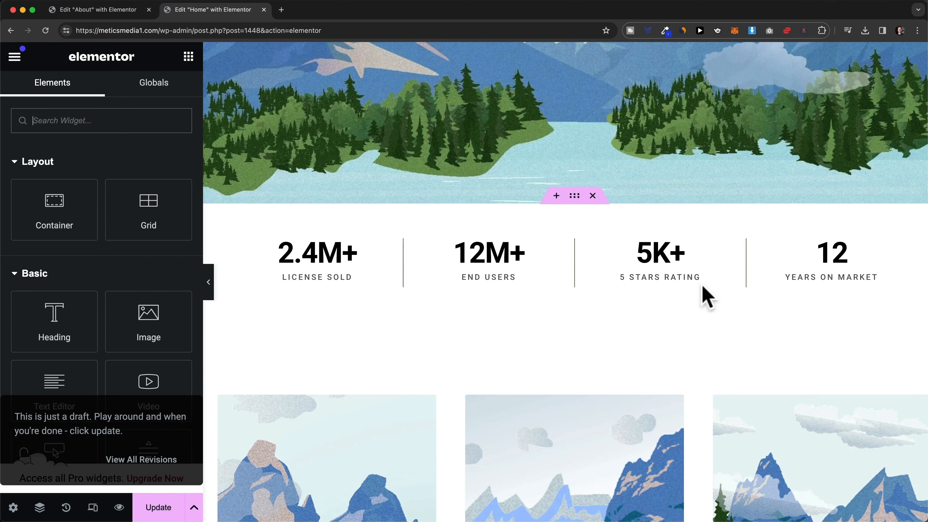
Examine the home page's layout in the tablet preview, from the WordPress hero to the "Talk to us" section
scroll(621, 323, "down", 7)
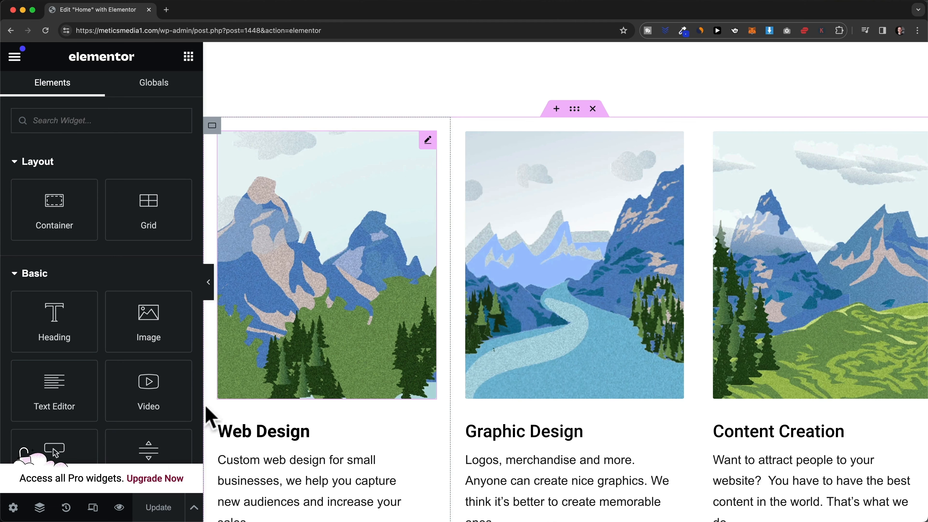
left_click(93, 508)
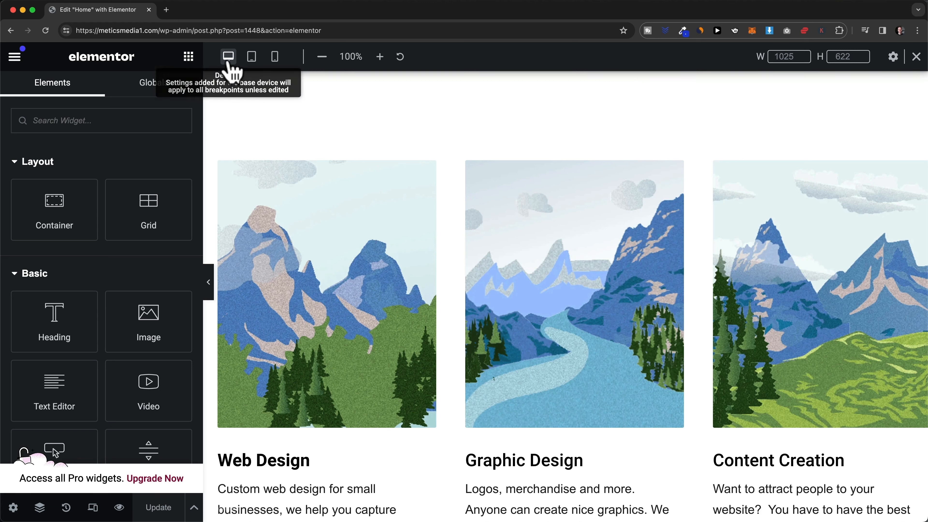
left_click(252, 58)
scroll(498, 242, "up", 5)
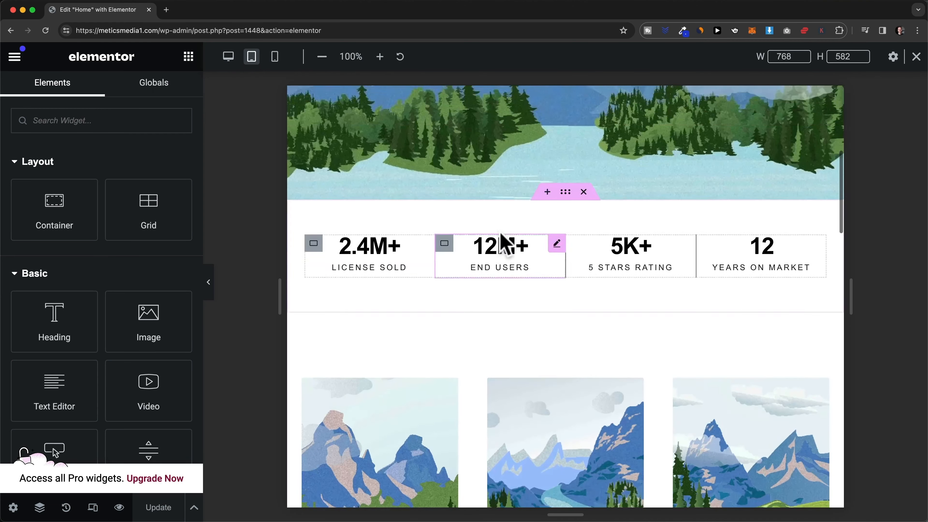
scroll(504, 243, "up", 10)
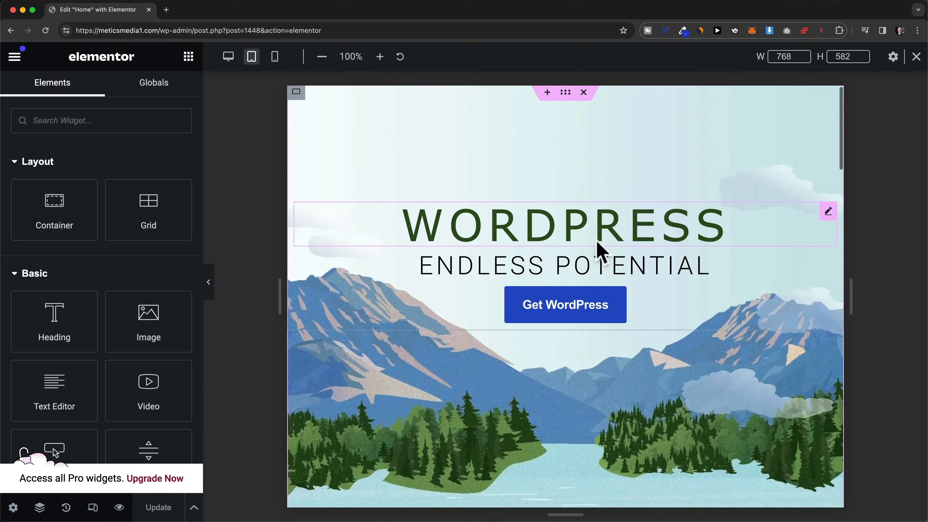
scroll(599, 250, "down", 15)
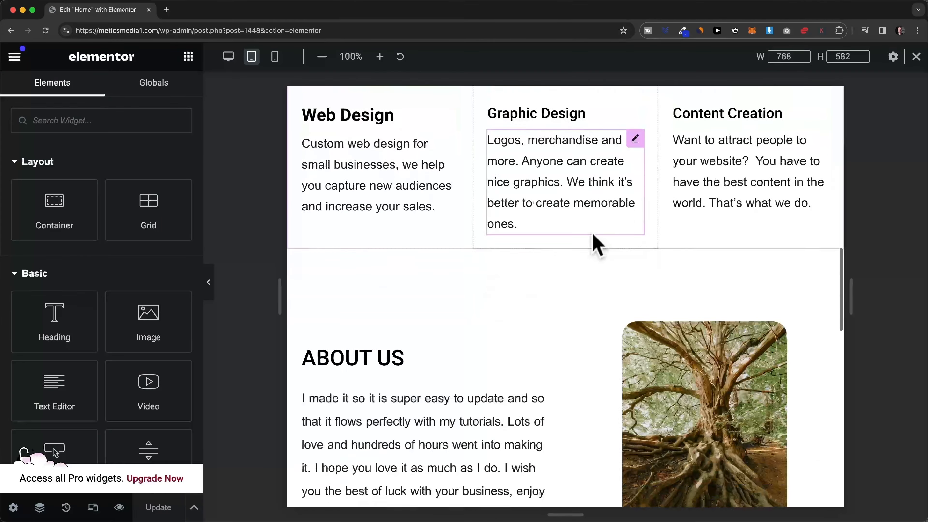
scroll(597, 245, "down", 12)
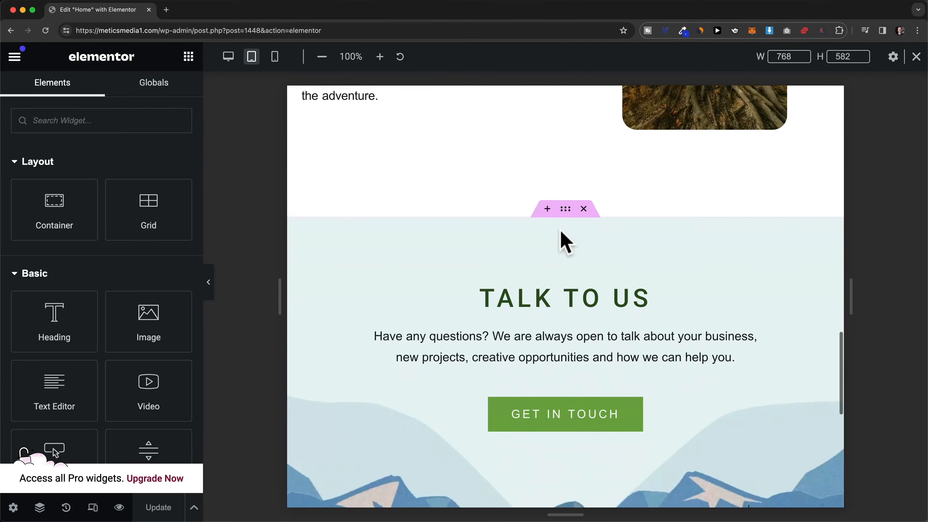
scroll(566, 242, "down", 8)
scroll(563, 242, "up", 12)
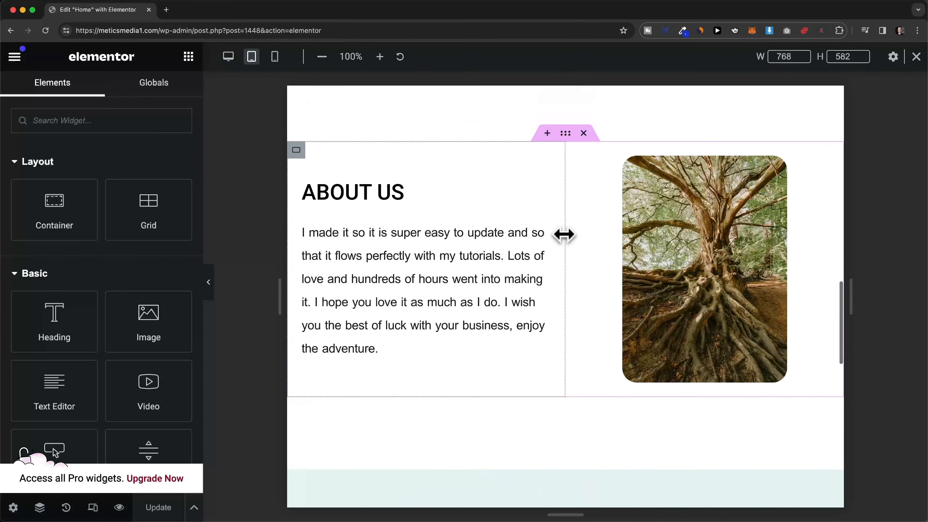
scroll(564, 235, "up", 15)
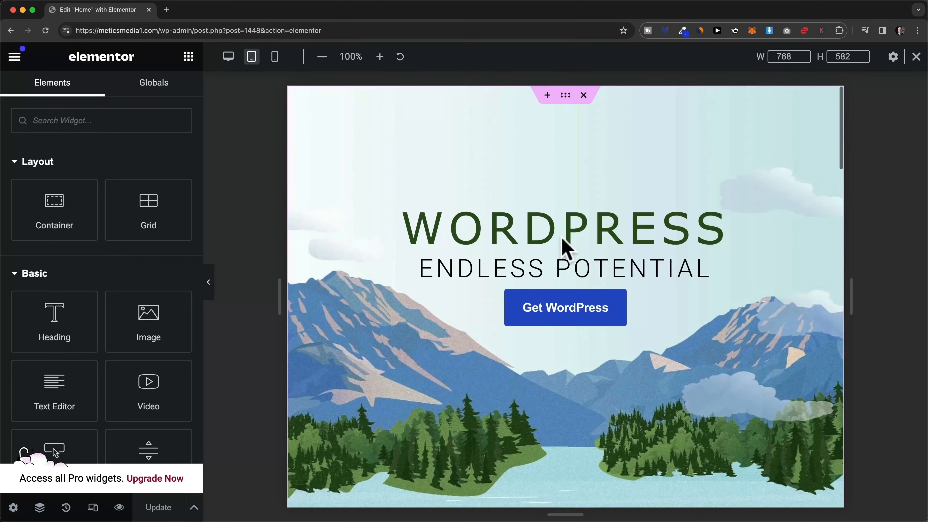
In the mobile preview, set the hero's "Wordpress" heading font size to 40 px
left_click(275, 57)
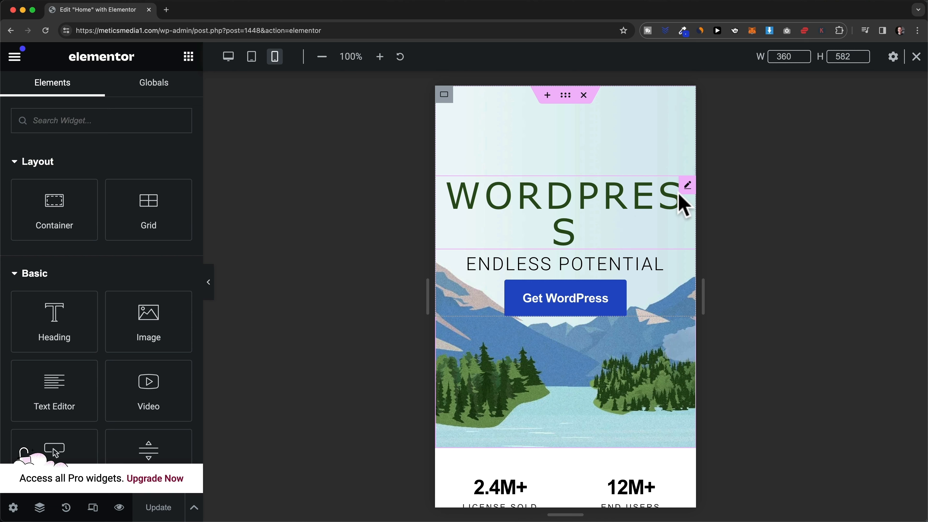
left_click(687, 187)
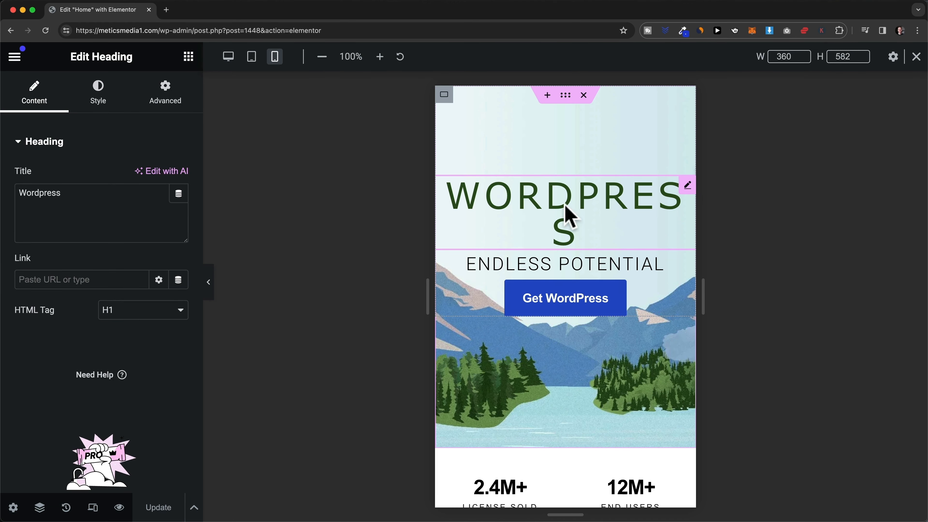
left_click(103, 107)
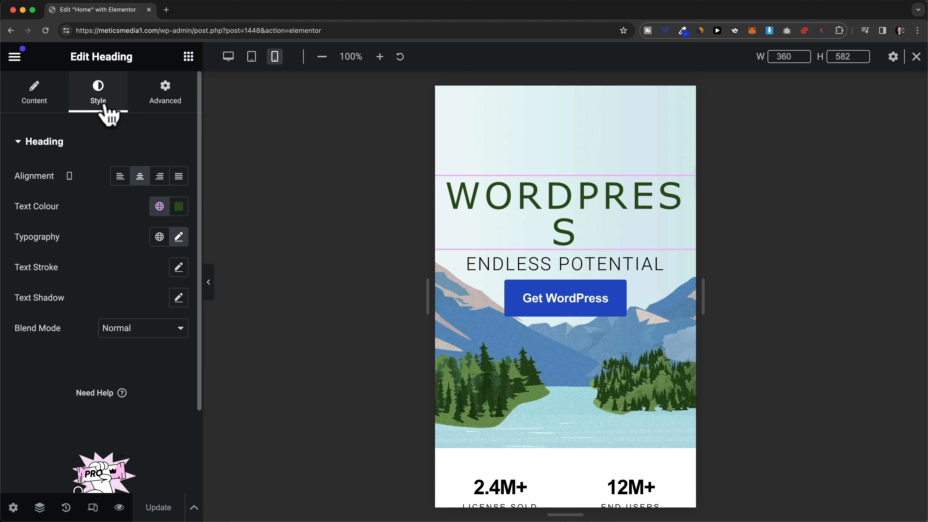
left_click(179, 238)
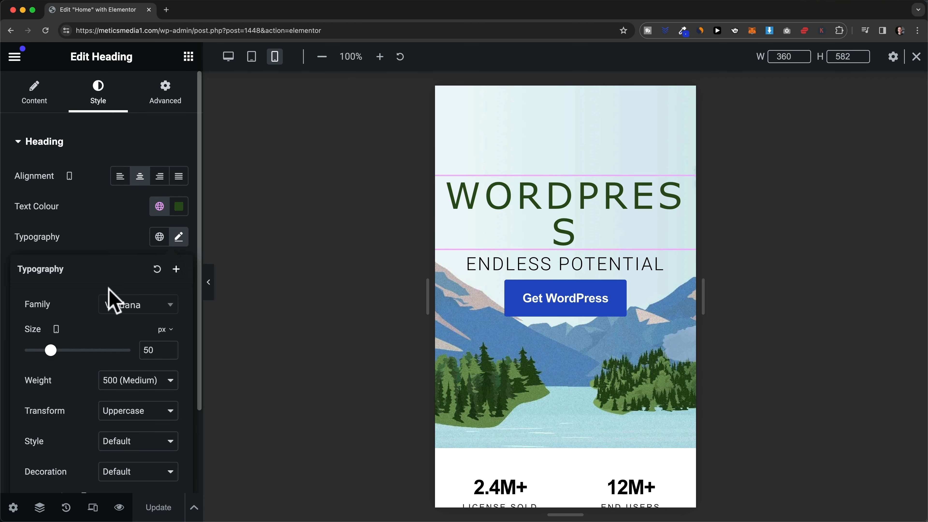
scroll(108, 300, "down", 3)
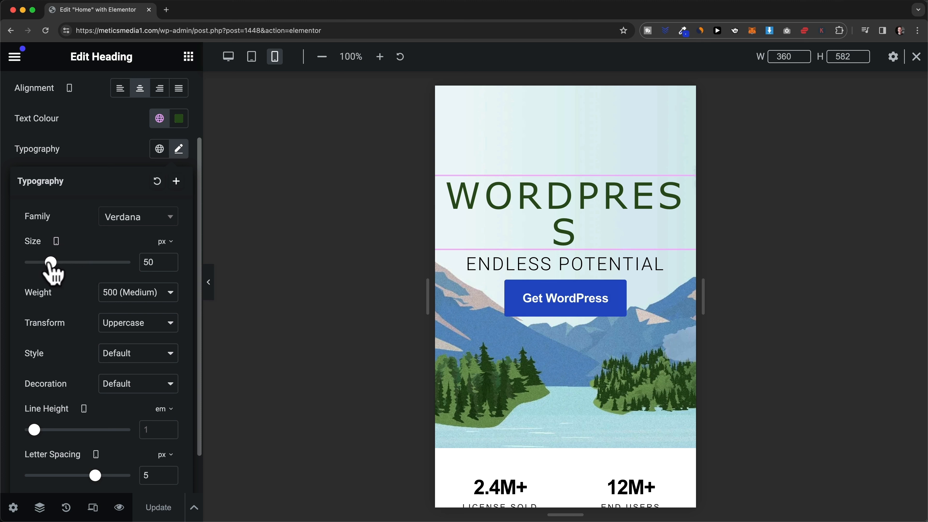
left_click_drag(52, 273, 50, 274)
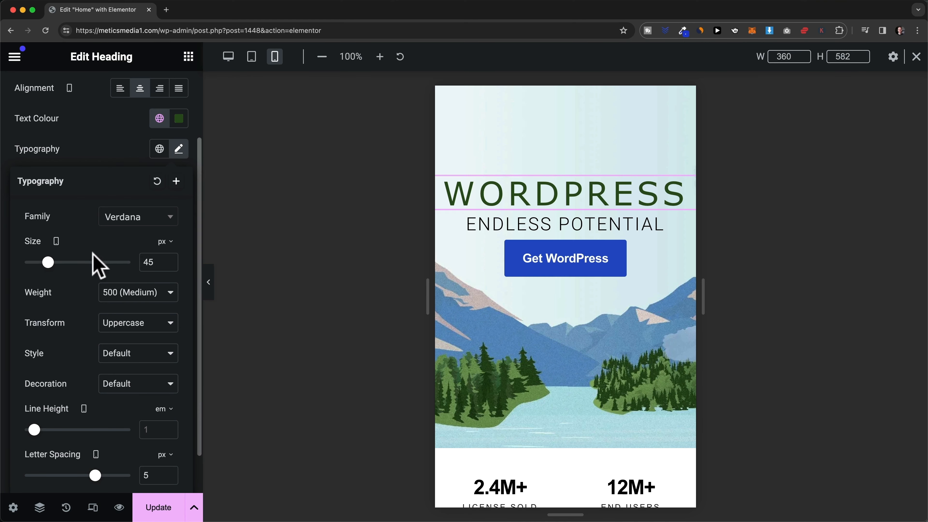
left_click_drag(52, 271, 51, 276)
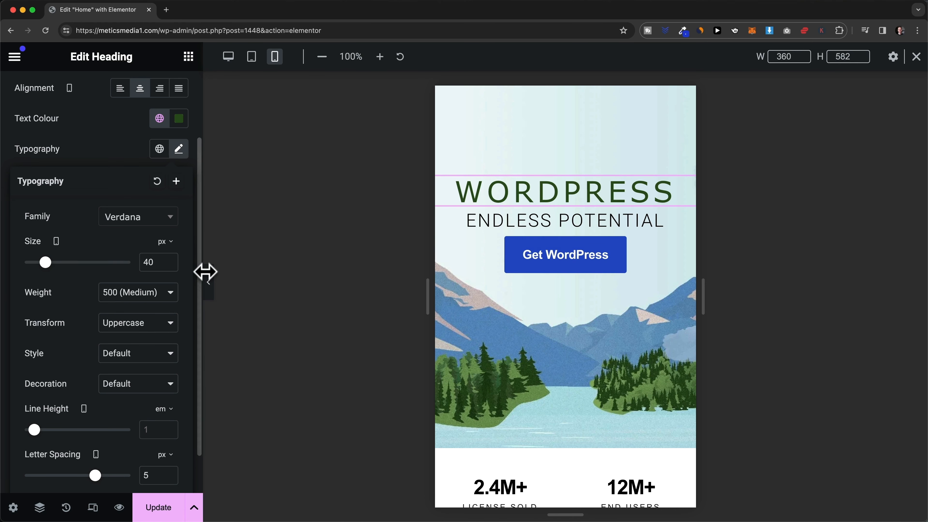
Compare the hero's "Wordpress" heading font size and other typography settings in the tablet and desktop previews
left_click(252, 58)
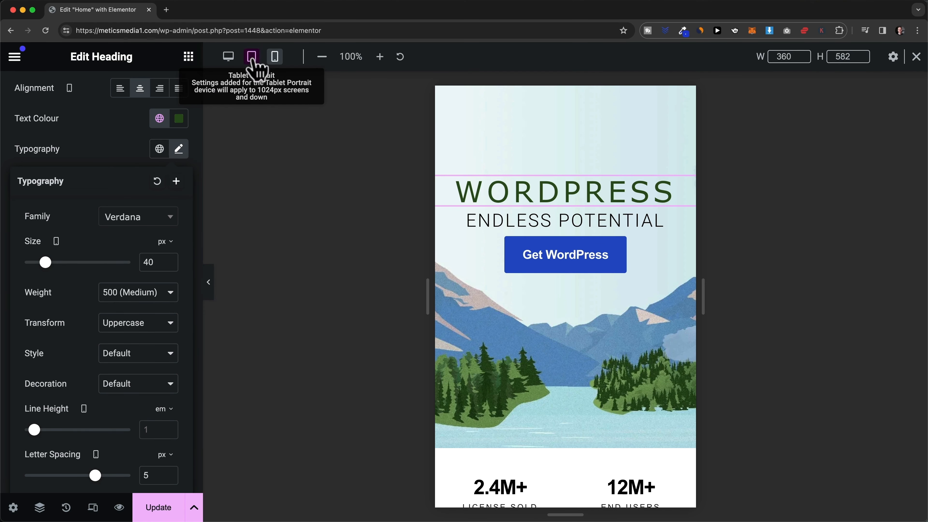
left_click(179, 149)
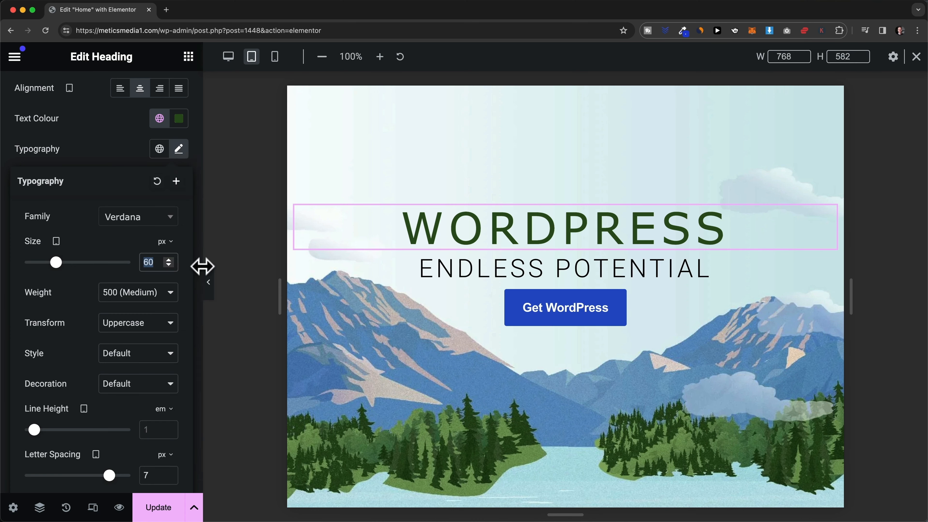
left_click(229, 59)
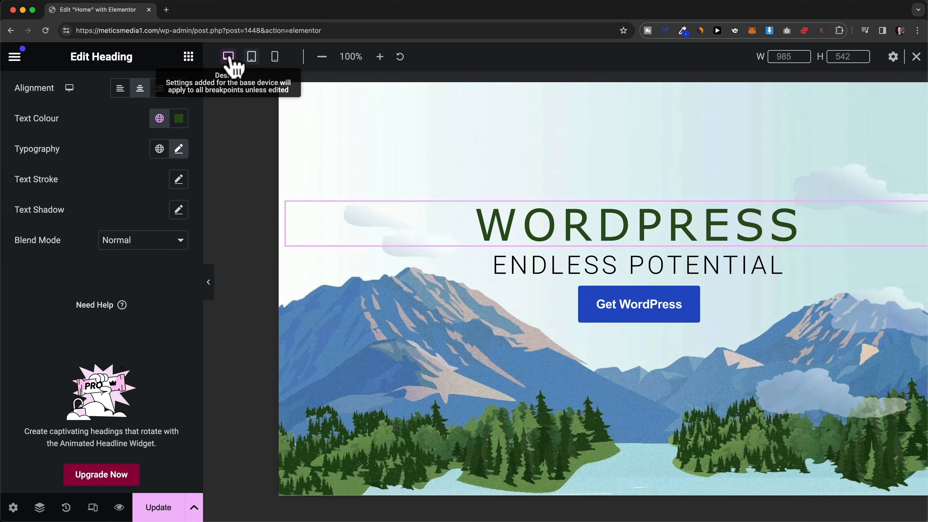
left_click(178, 149)
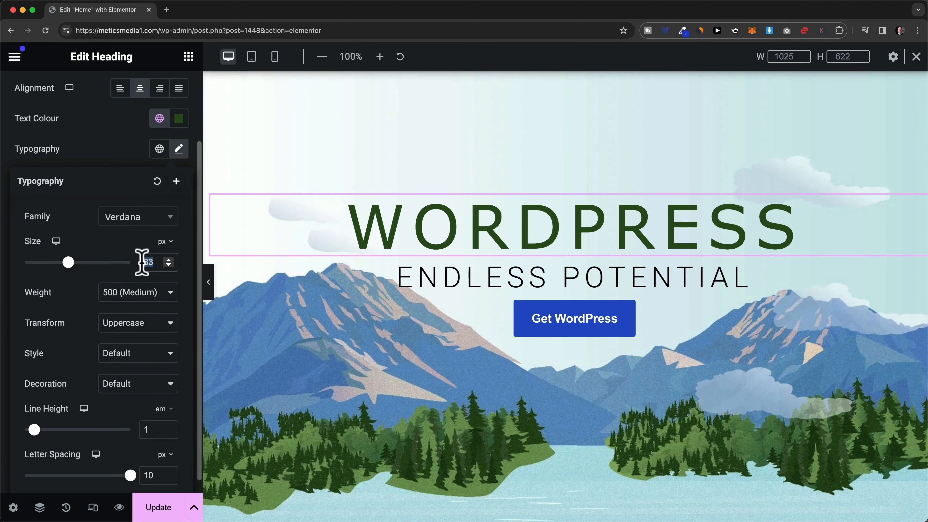
scroll(113, 241, "up", 1)
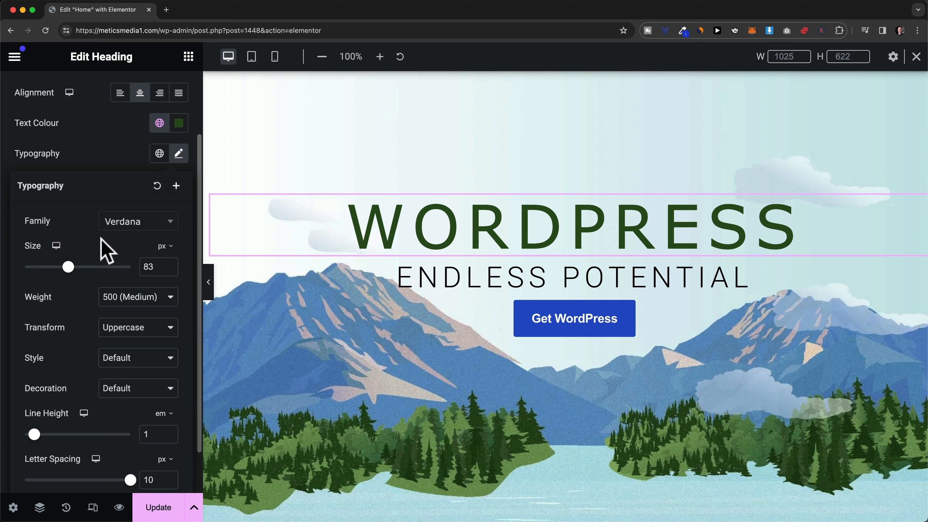
In the mobile preview, unlink the "Get WordPress" button's padding and set its top padding to 10 px, then check the tablet preview
left_click(274, 57)
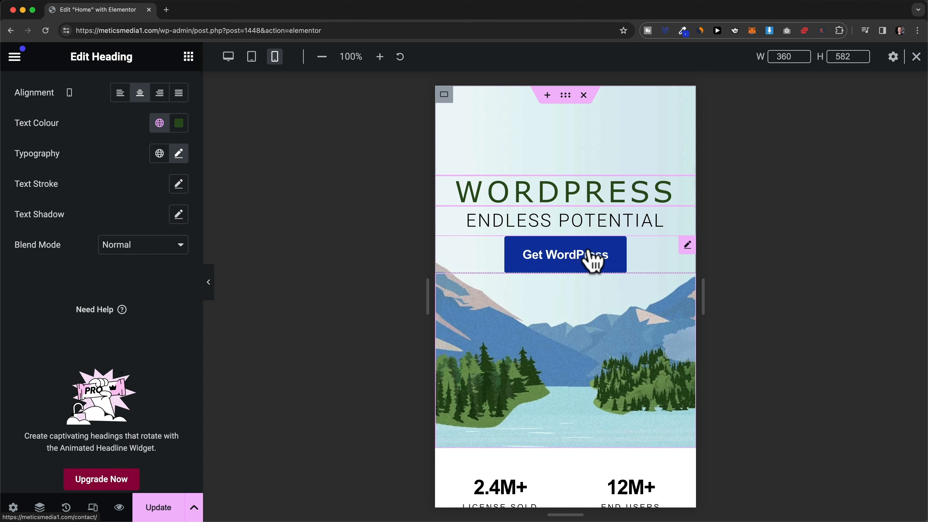
left_click(687, 246)
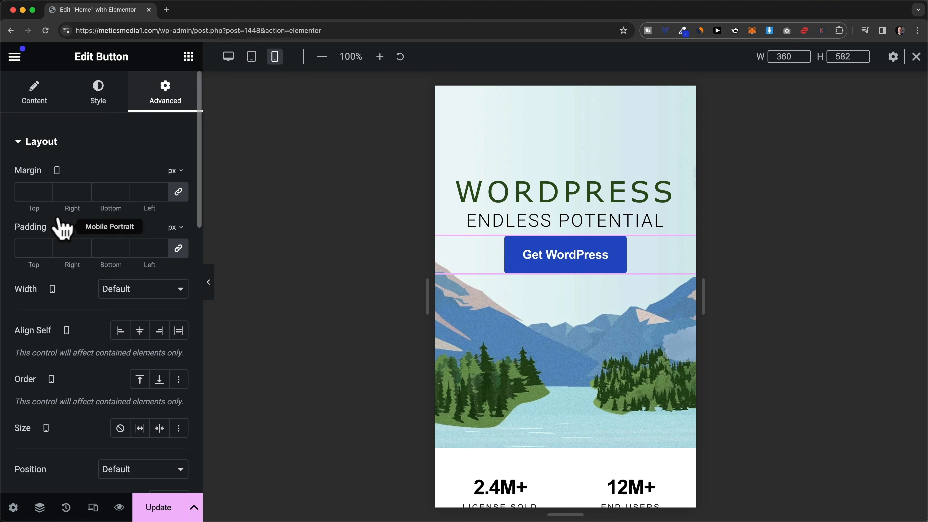
left_click(177, 250)
left_click(46, 246)
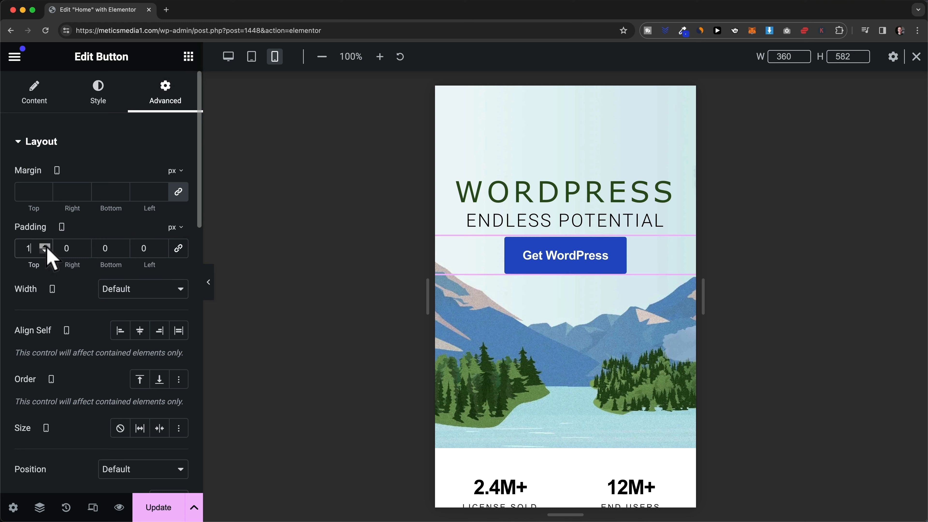
left_click(45, 246)
left_click(46, 246)
left_click(45, 246)
left_click(46, 246)
left_click(45, 246)
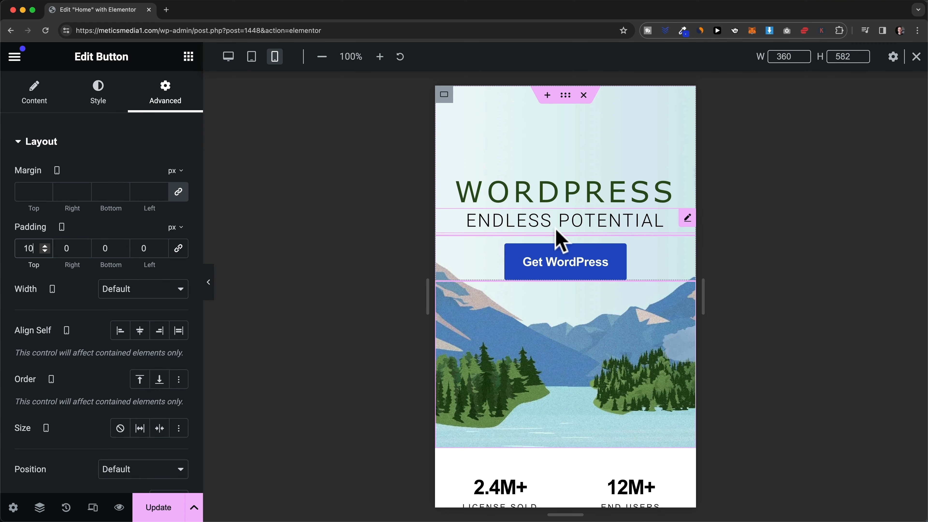
left_click(251, 57)
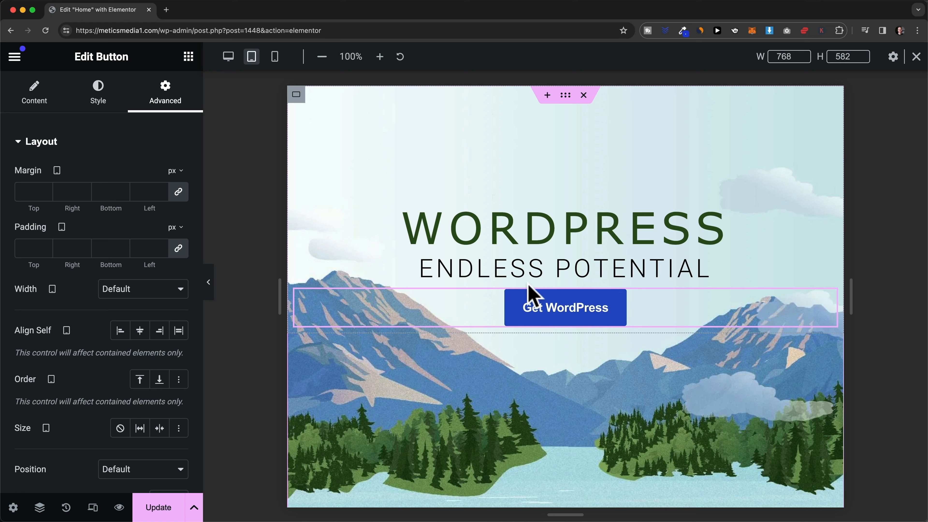
Hide the statistics container below the hero on mobile portrait and check it in the mobile preview
left_click(393, 284)
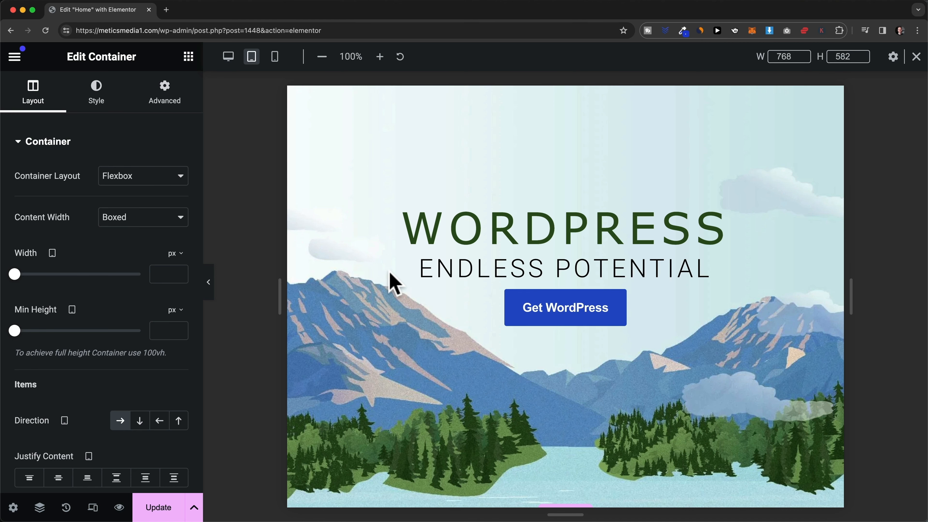
scroll(394, 292, "down", 7)
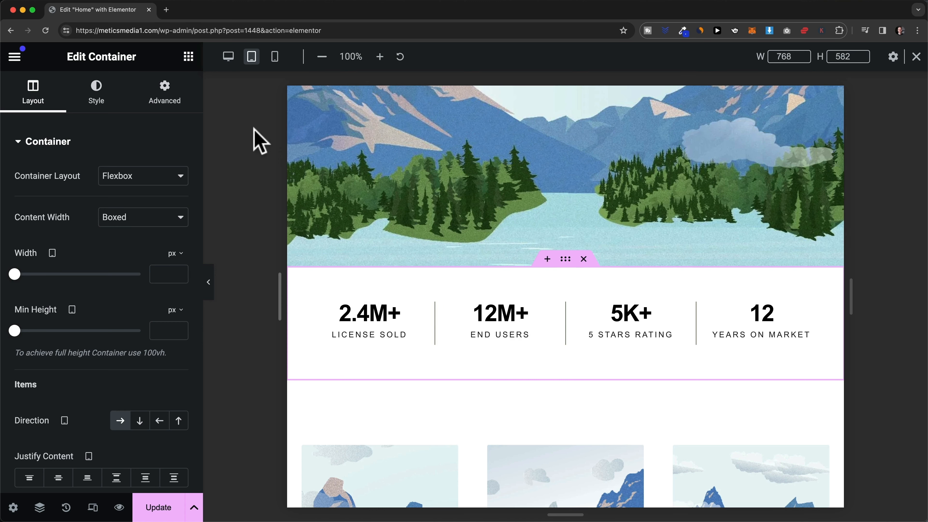
left_click(183, 96)
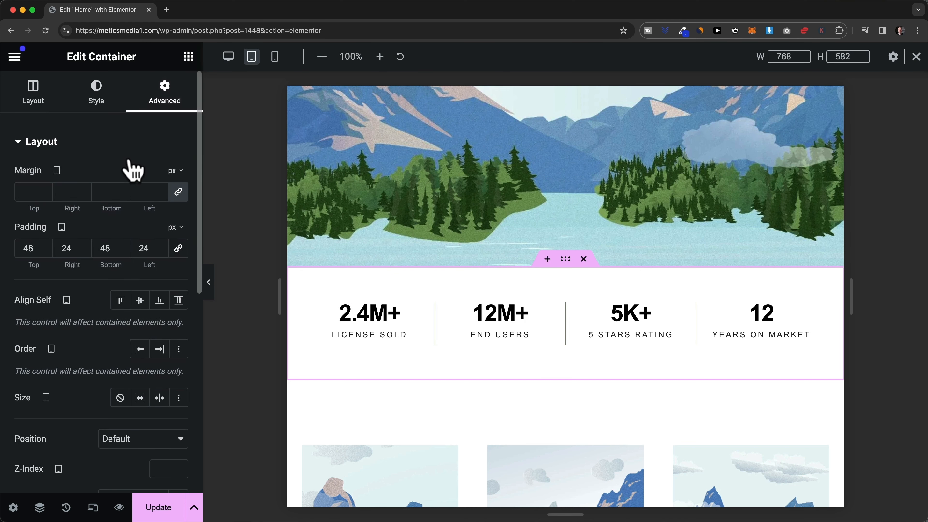
scroll(130, 161, "down", 1)
scroll(130, 161, "down", 10)
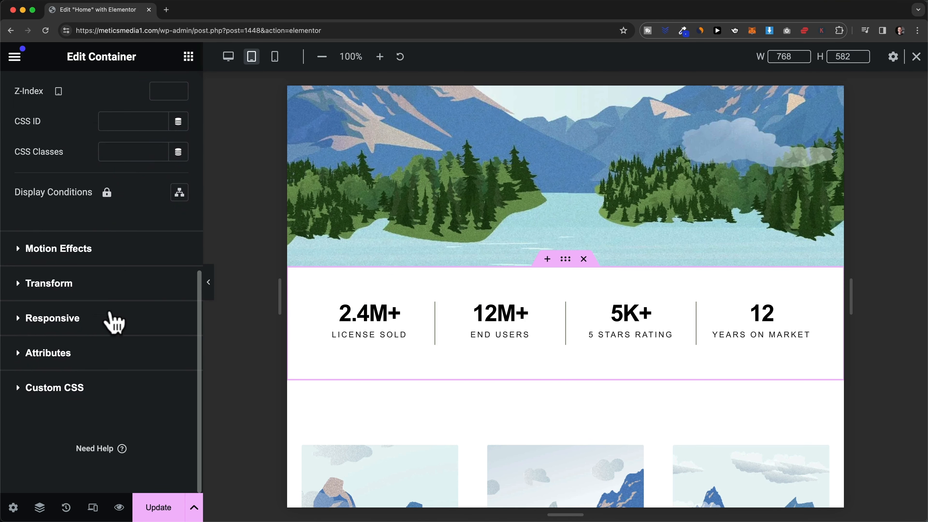
left_click(18, 321)
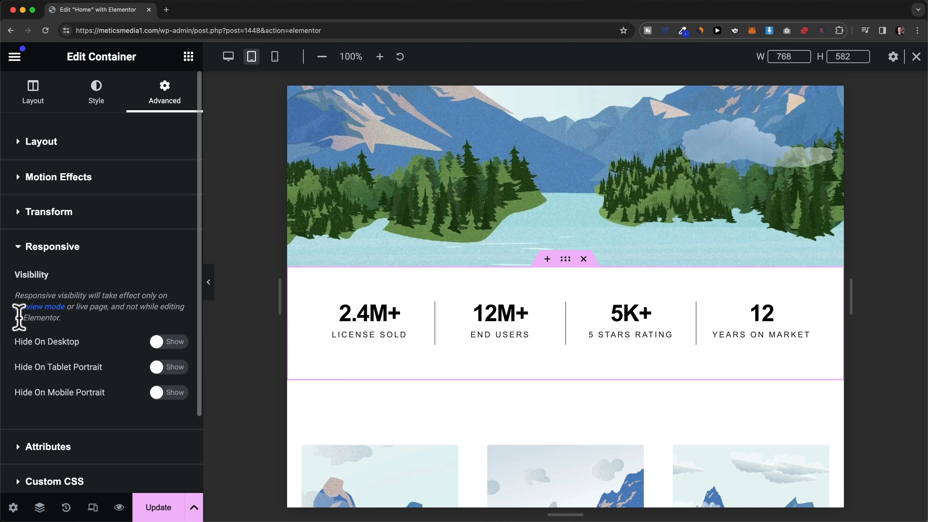
left_click_drag(14, 274, 48, 273)
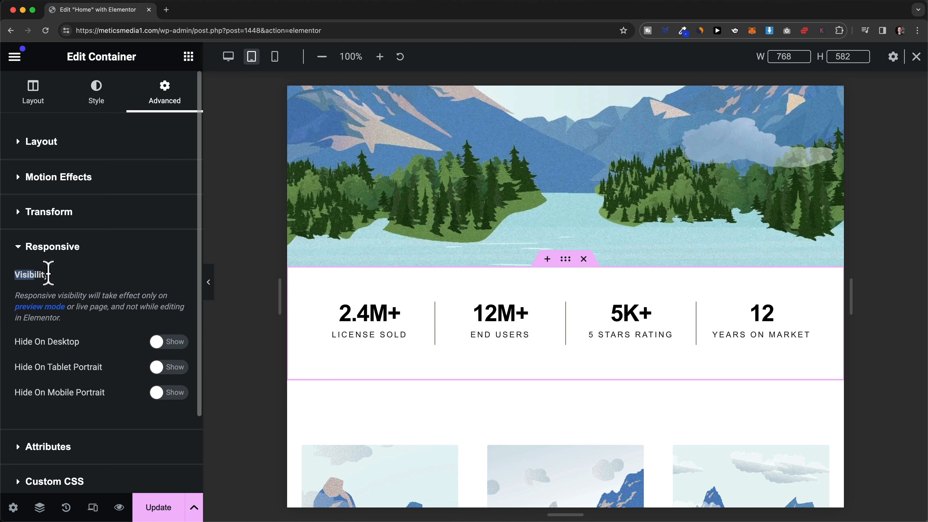
left_click(79, 281)
scroll(130, 353, "down", 1)
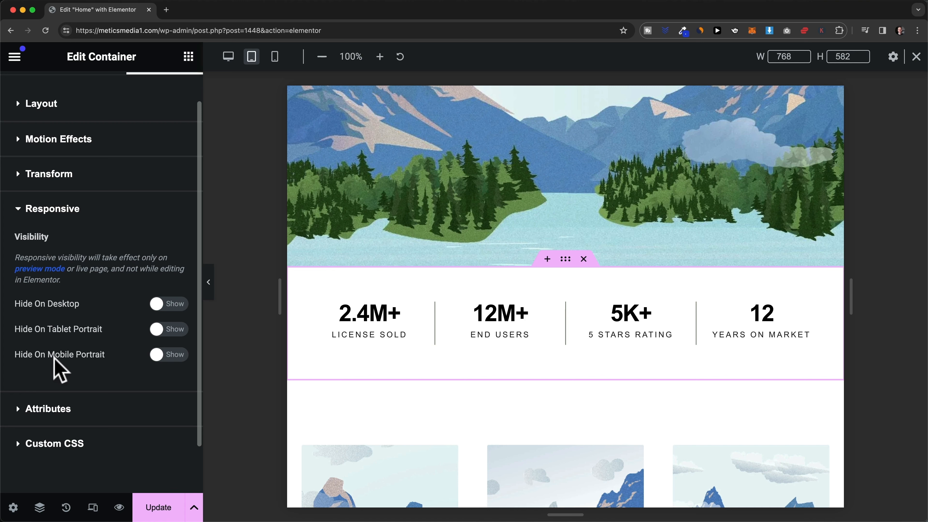
left_click(167, 356)
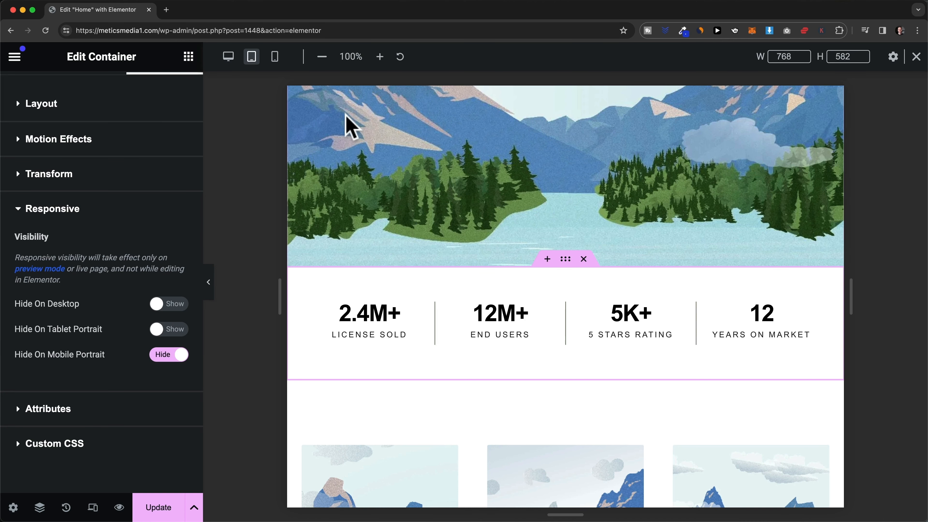
left_click(278, 59)
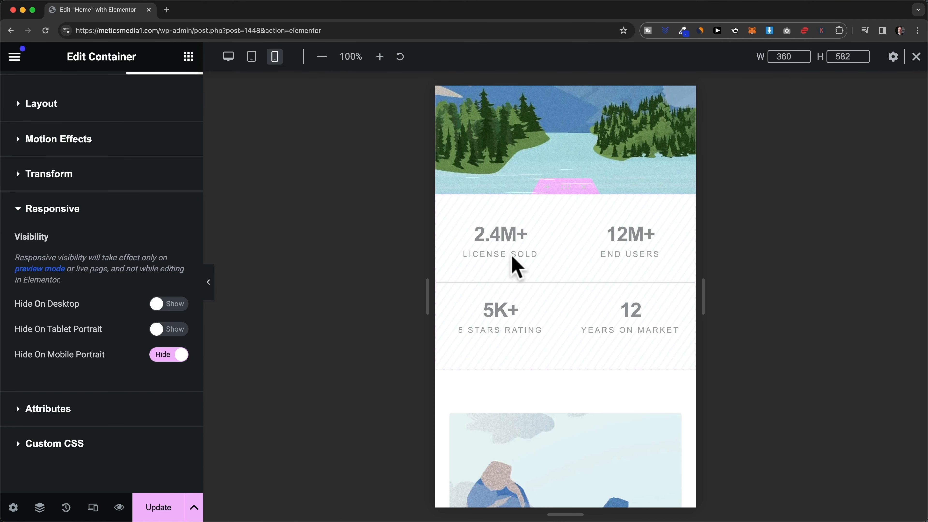